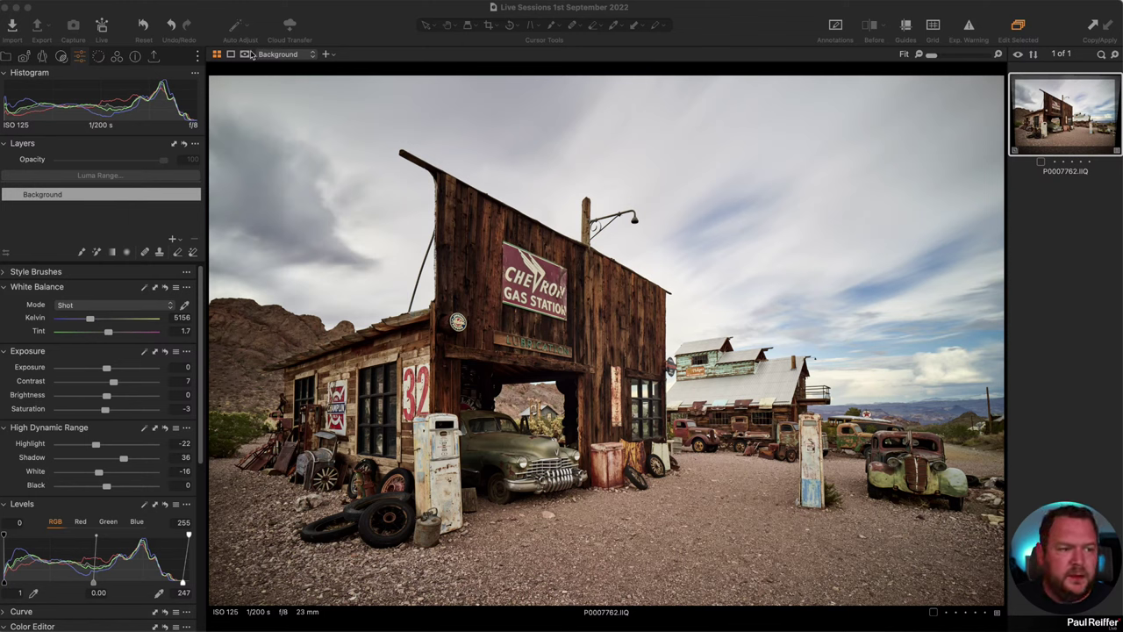
pyautogui.click(719, 18)
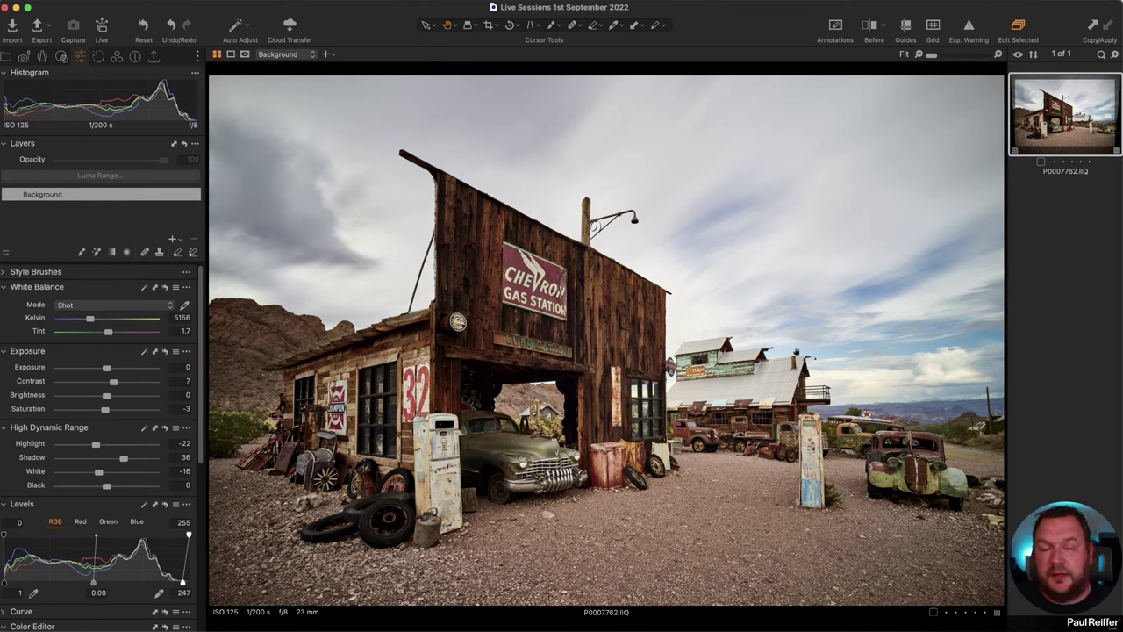
pyautogui.scroll(-3, 62, 347)
pyautogui.scroll(3, 63, 341)
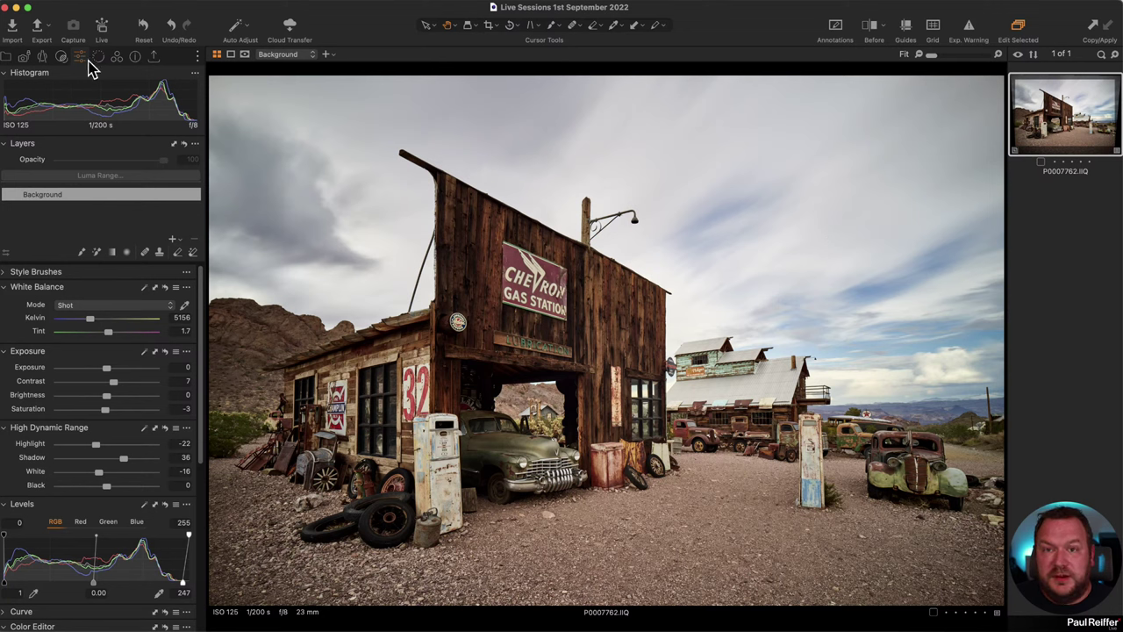
# Switch the tool tabs to Icons and Text, check the overflow tabs, and return to Icons Only (Compact).
pyautogui.click(198, 57)
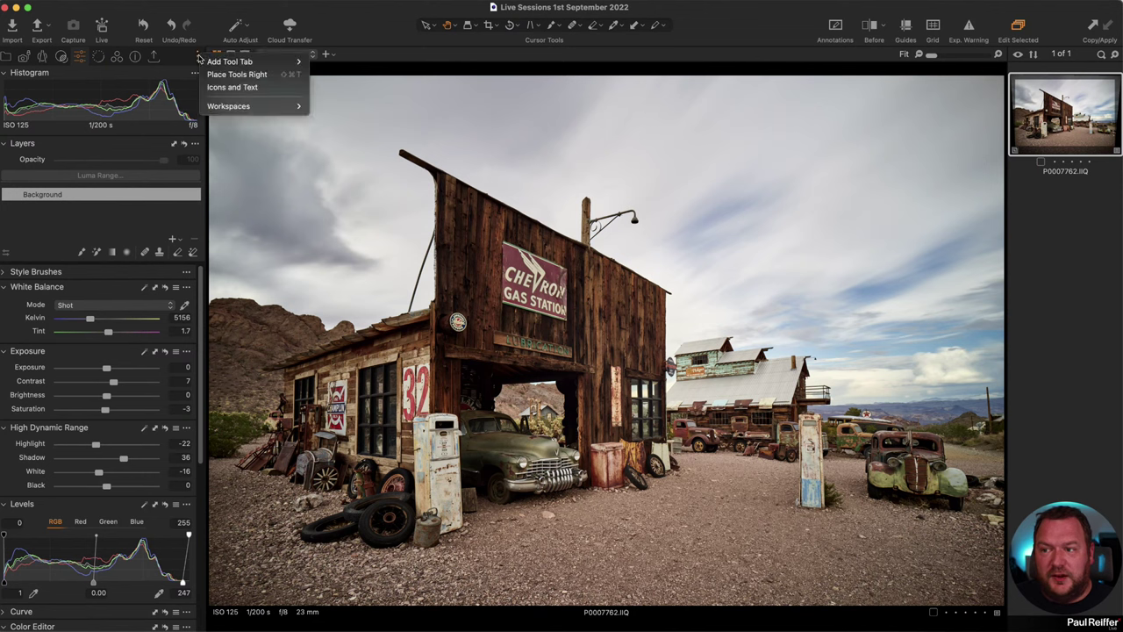
pyautogui.click(239, 88)
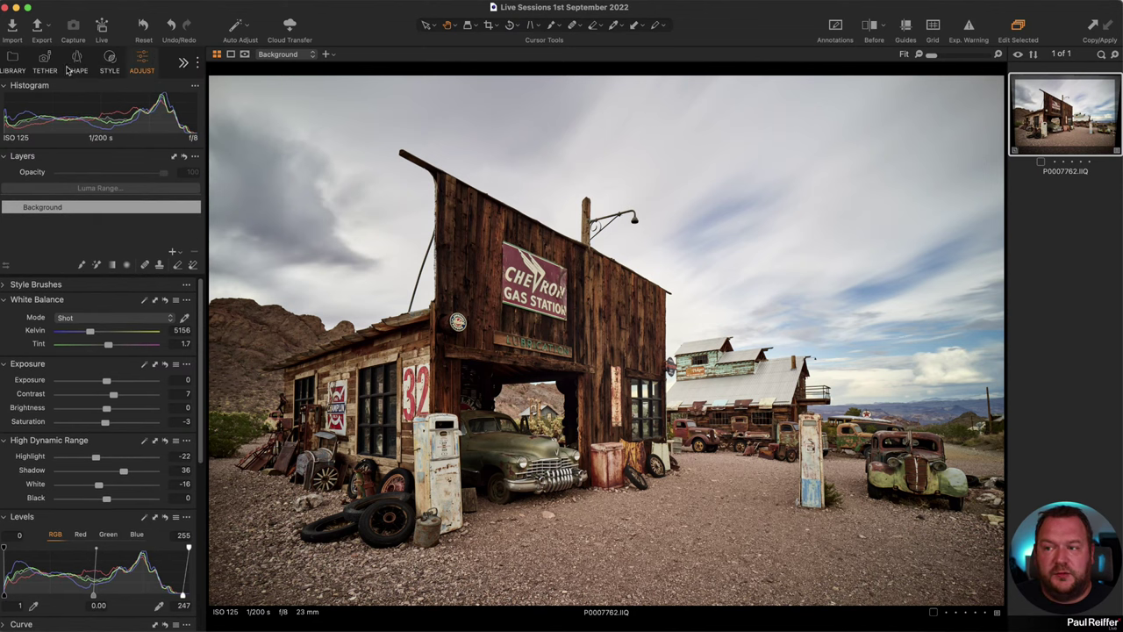
pyautogui.click(182, 63)
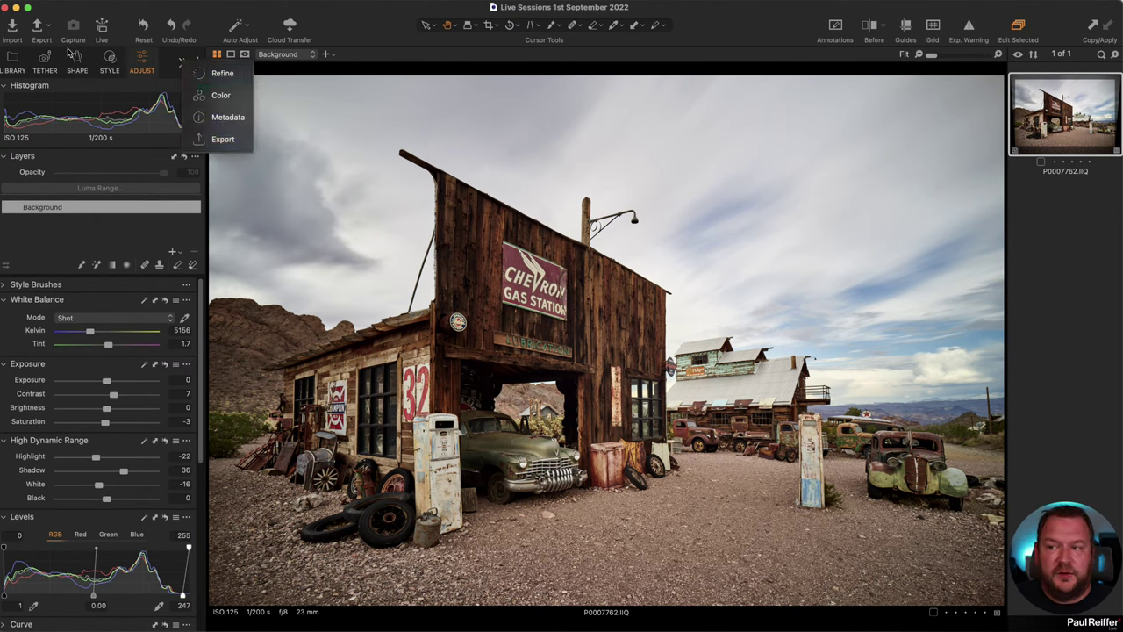
pyautogui.click(350, 17)
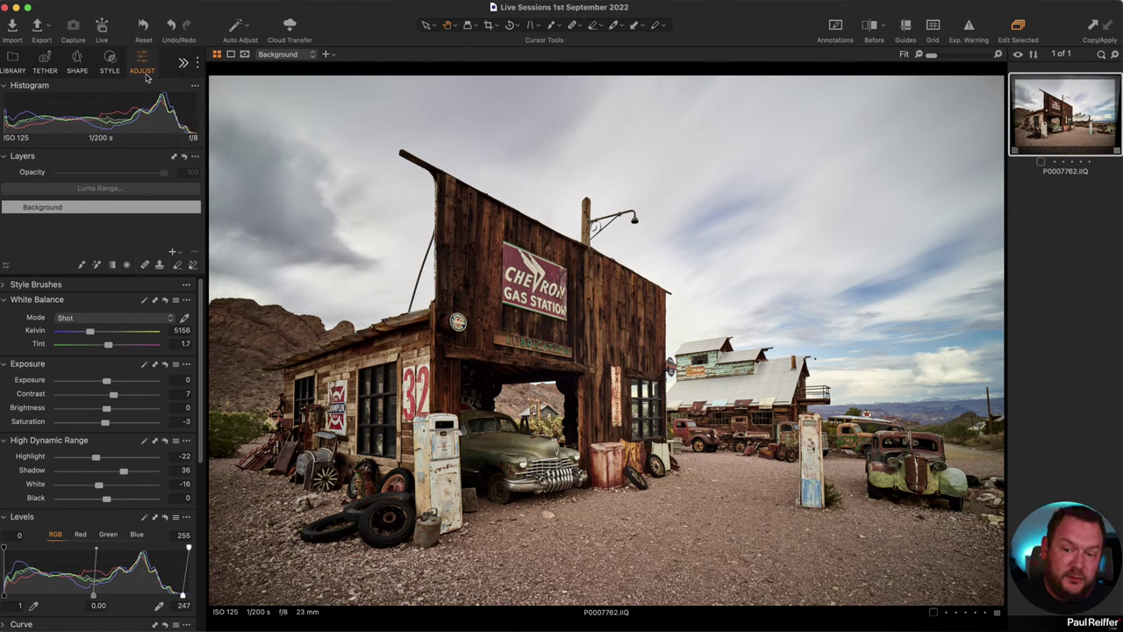
pyautogui.click(197, 63)
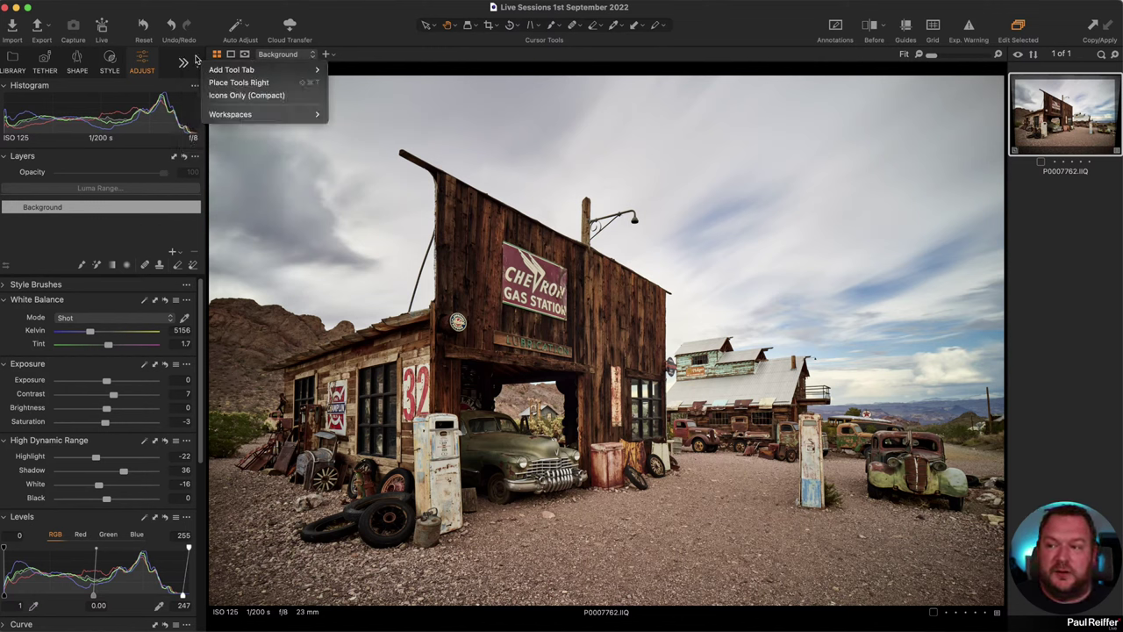
pyautogui.click(256, 96)
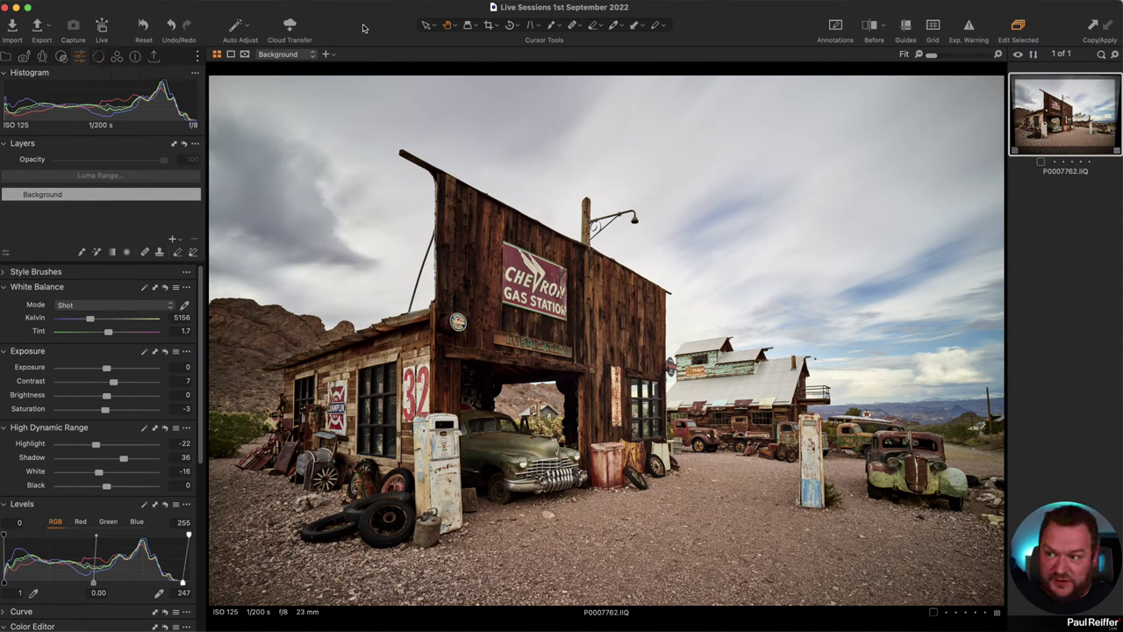
# Look through the list of built-in and saved workspaces without choosing one.
pyautogui.click(290, 1)
pyautogui.moveTo(304, 13)
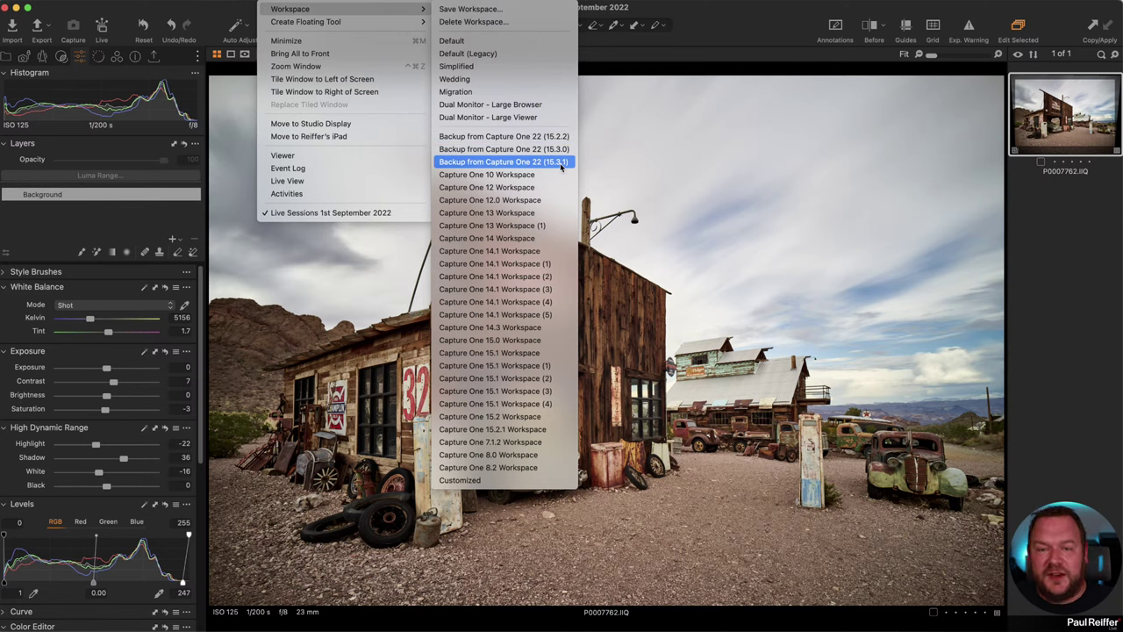
pyautogui.click(747, 26)
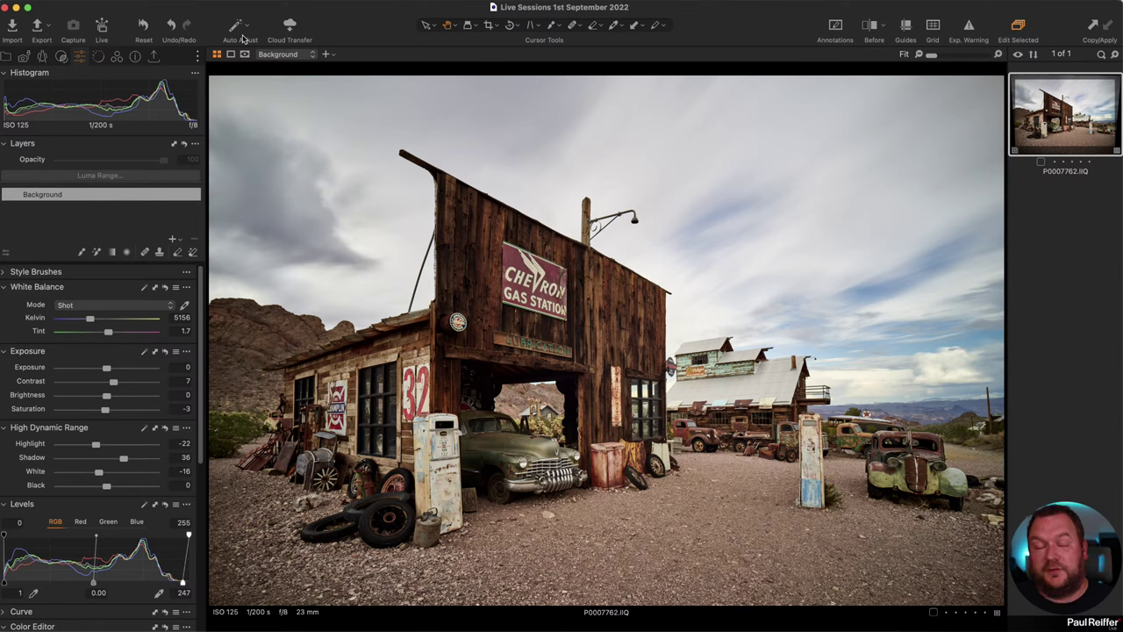
# Customize the toolbar by adding Recipe Proofing just before Annotations.
pyautogui.rightClick(373, 34)
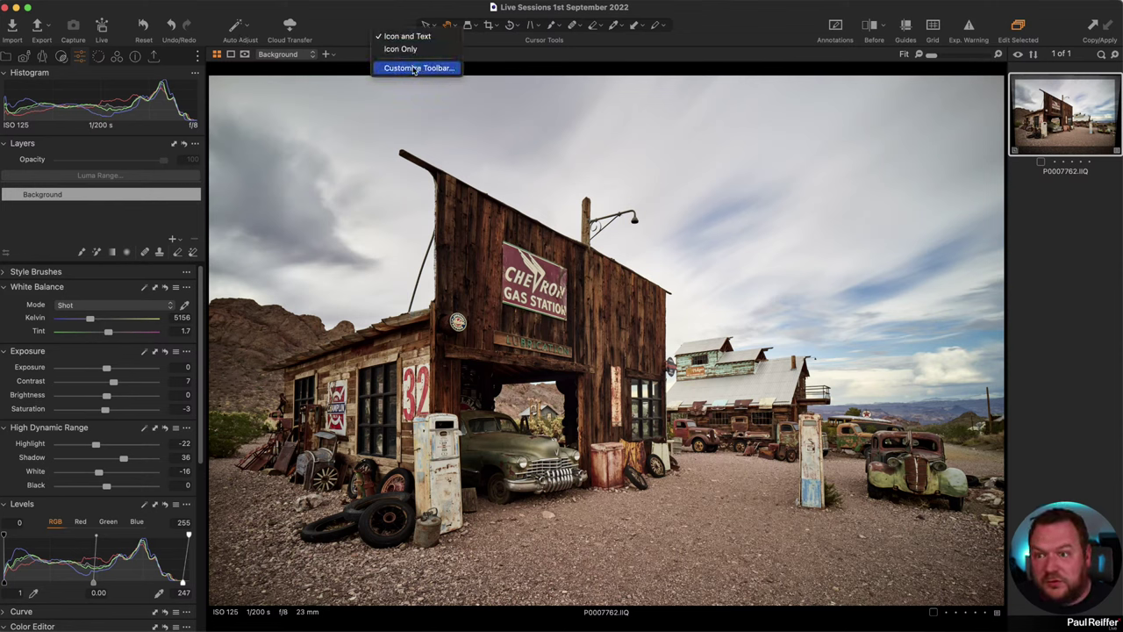
pyautogui.click(637, 219)
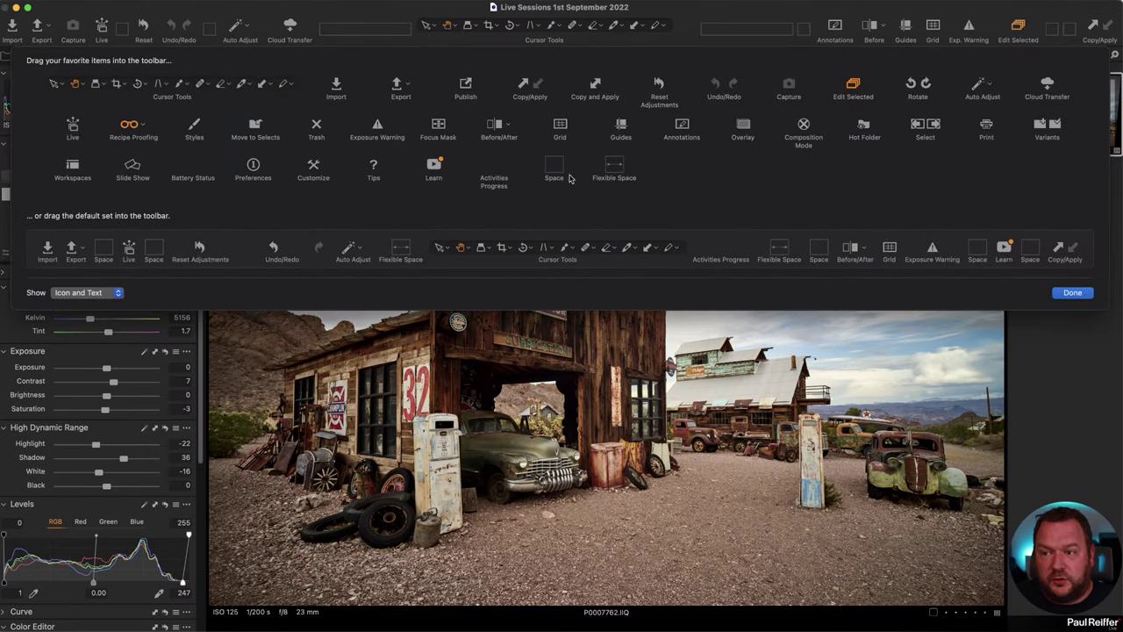
pyautogui.moveTo(145, 135)
pyautogui.mouseDown()
pyautogui.moveTo(181, 41)
pyautogui.moveTo(133, 129)
pyautogui.mouseUp()
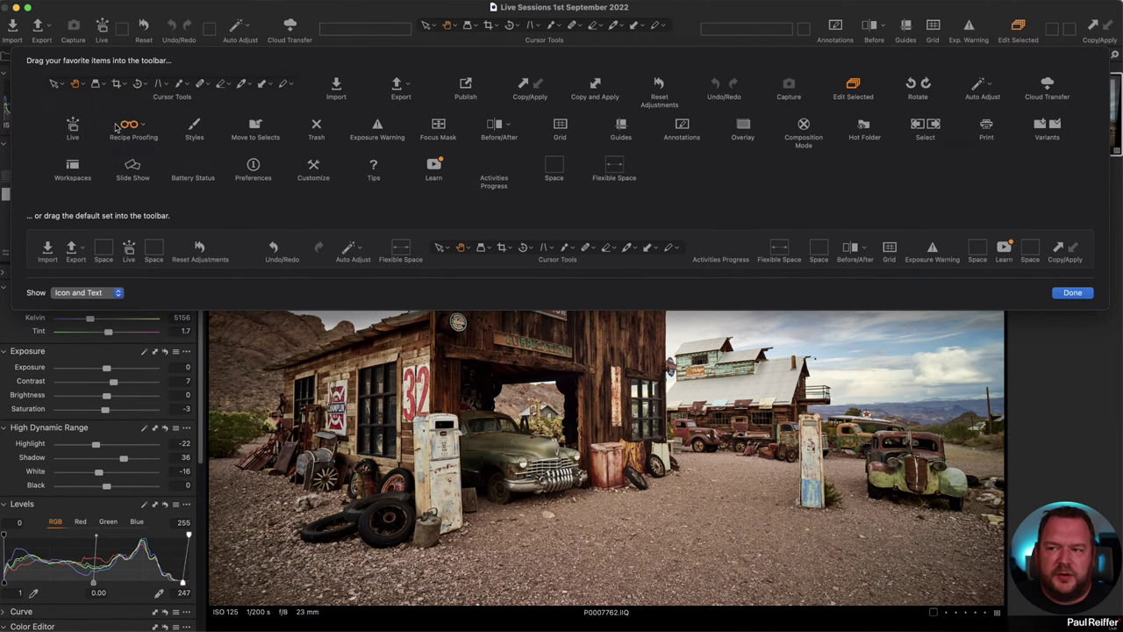
pyautogui.moveTo(131, 129); pyautogui.dragTo(795, 33)
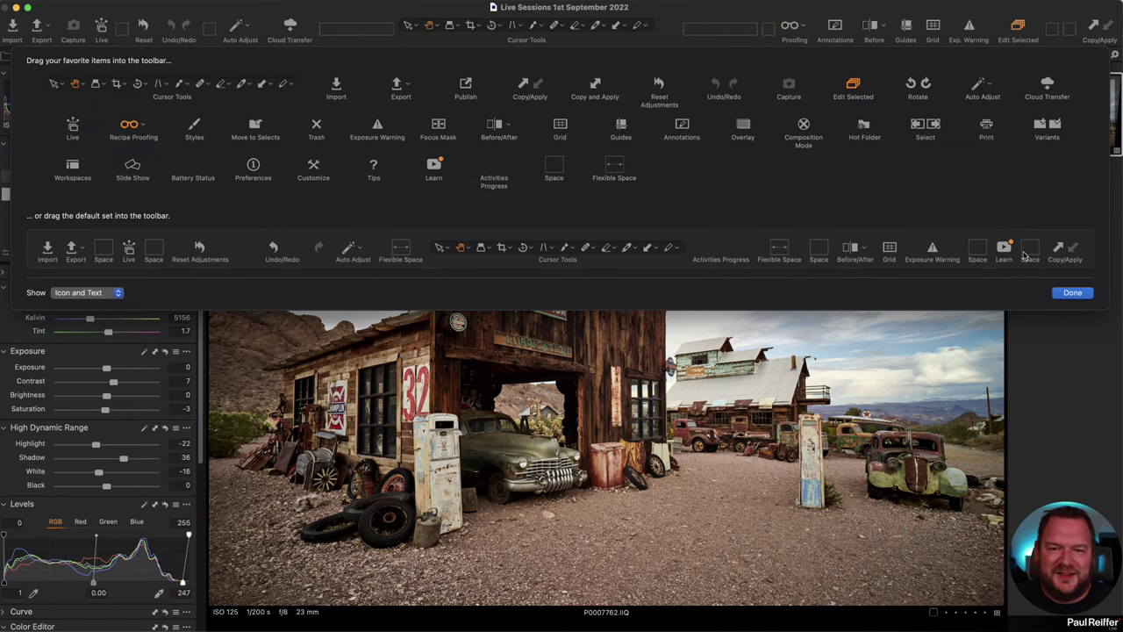
pyautogui.click(1072, 294)
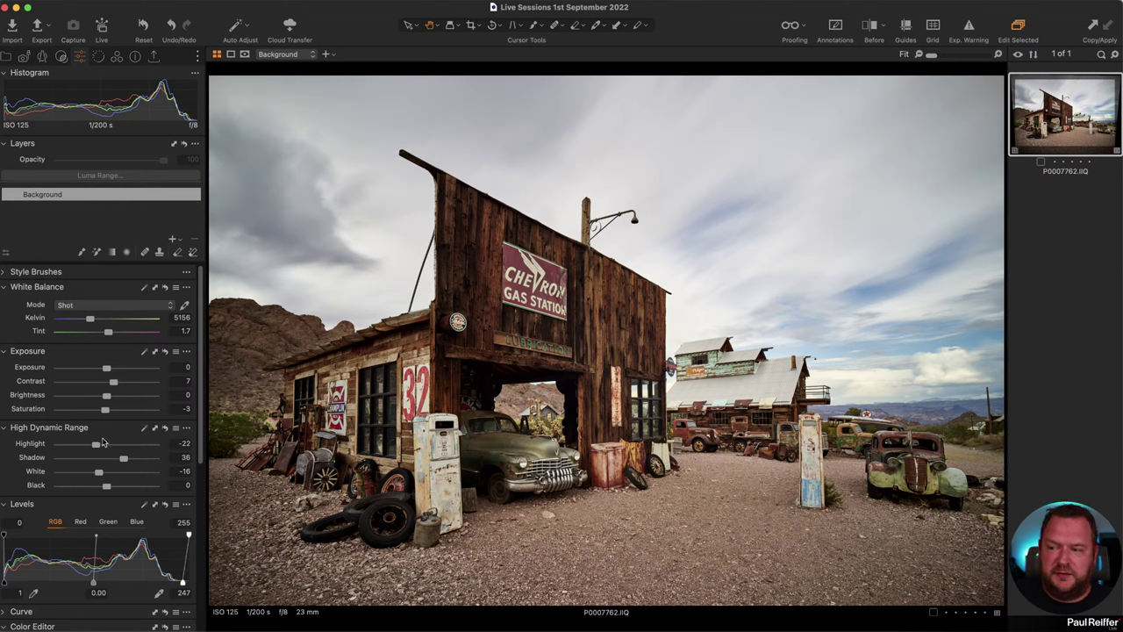
# Apply the custom landscape style Golden Hour - 2 - (Highlights -) to a new layer.
pyautogui.click(62, 57)
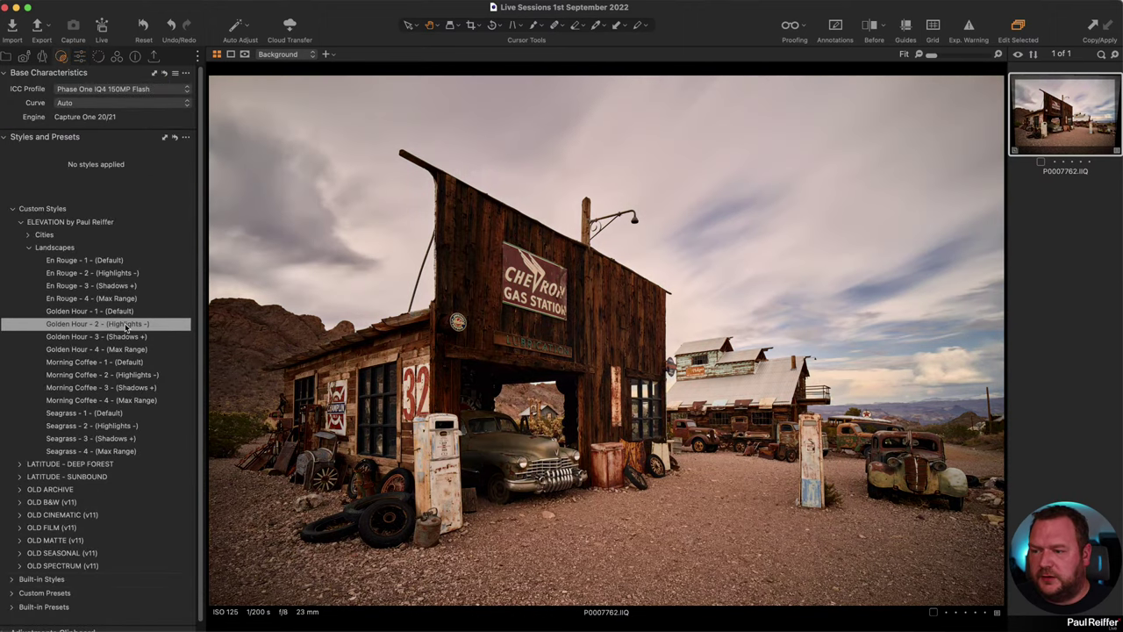
pyautogui.rightClick(127, 324)
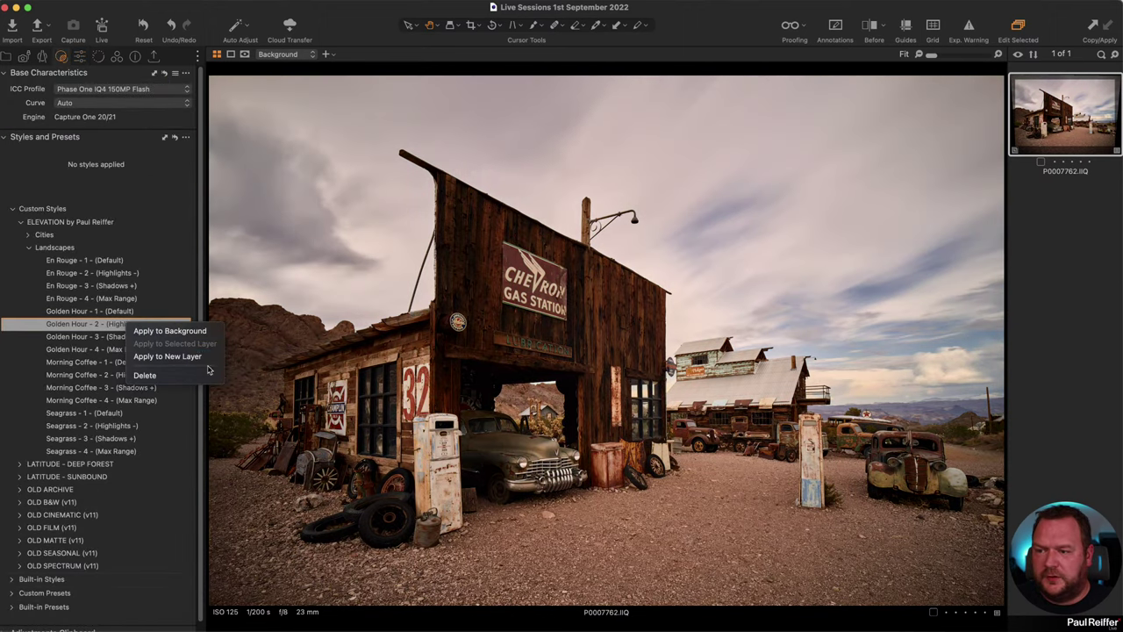
pyautogui.click(175, 357)
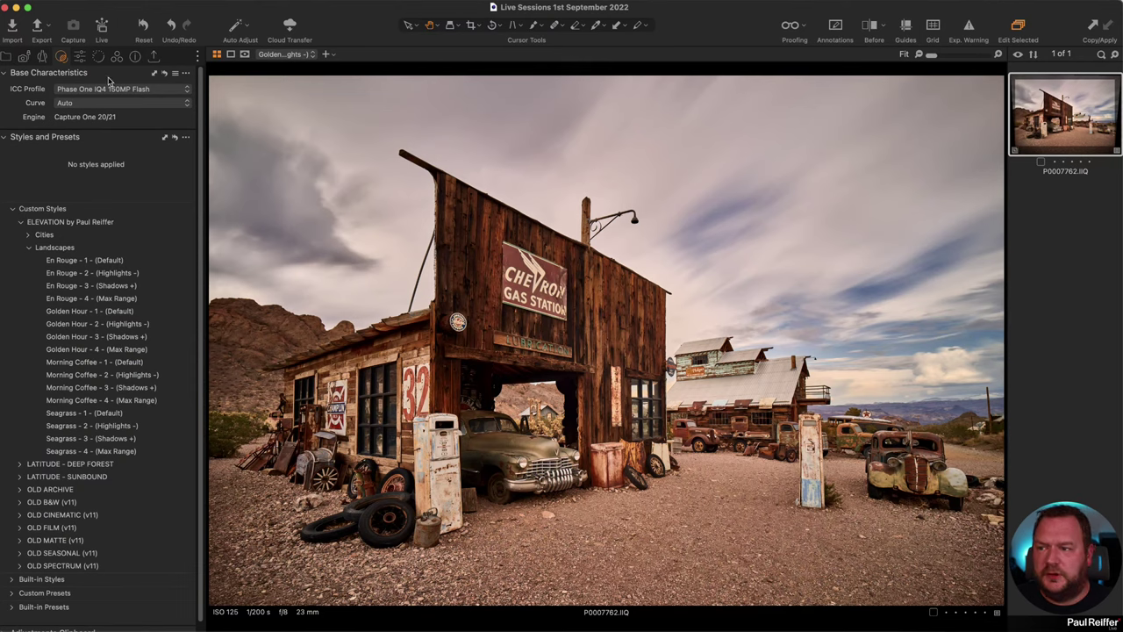
# Set the Golden Hour style layer's opacity to 50 and compare the image with the layer off and on.
pyautogui.click(80, 56)
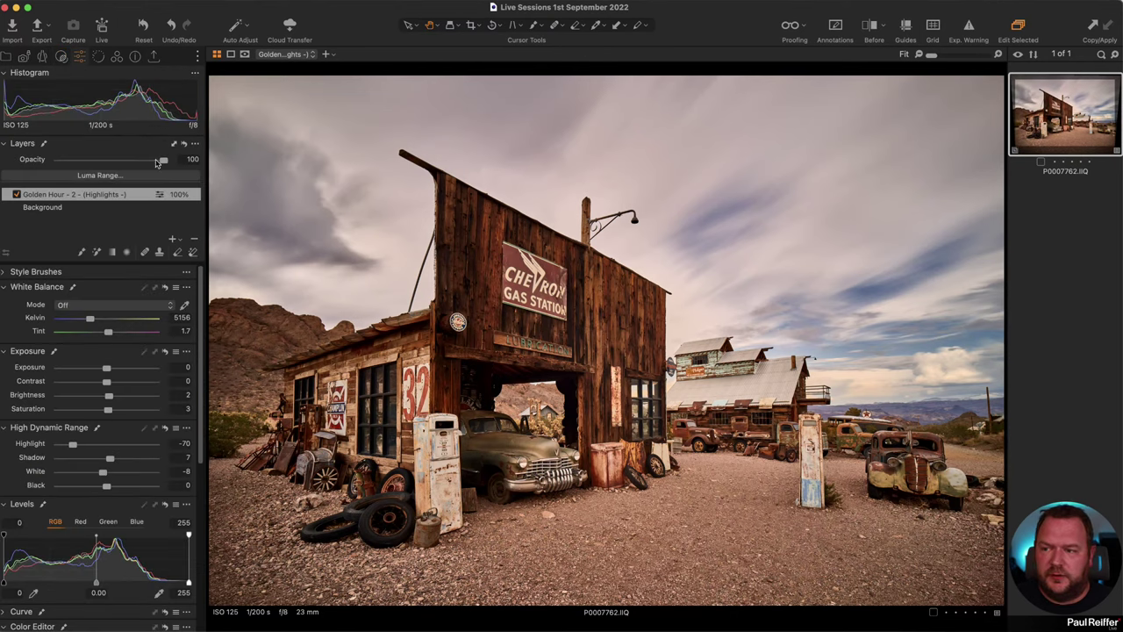
pyautogui.moveTo(163, 159); pyautogui.dragTo(111, 162)
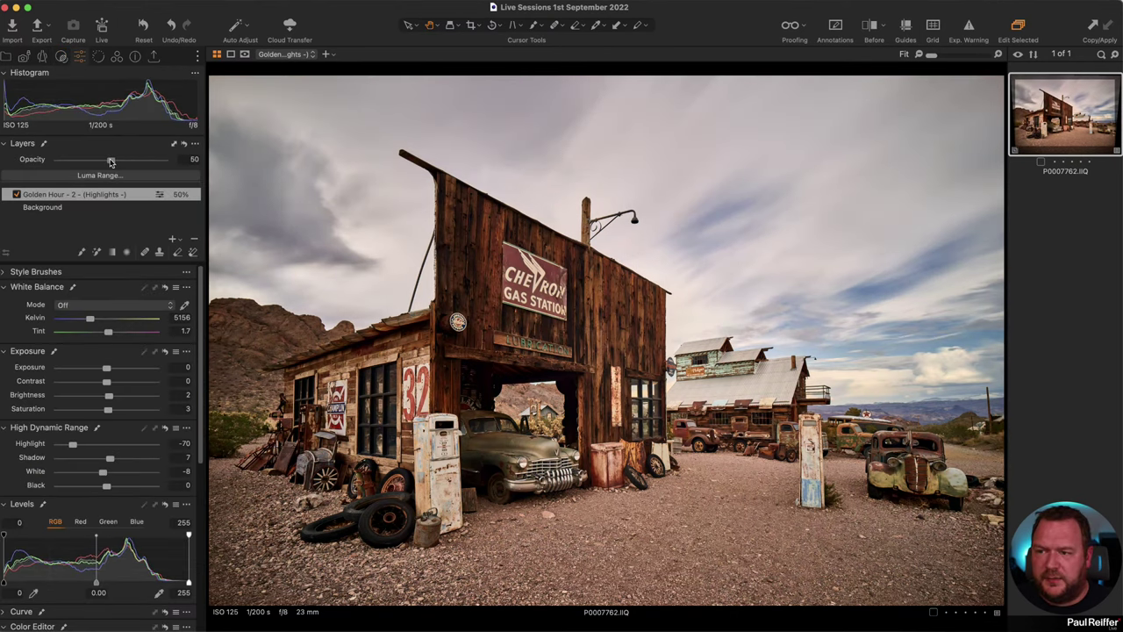
pyautogui.click(16, 195)
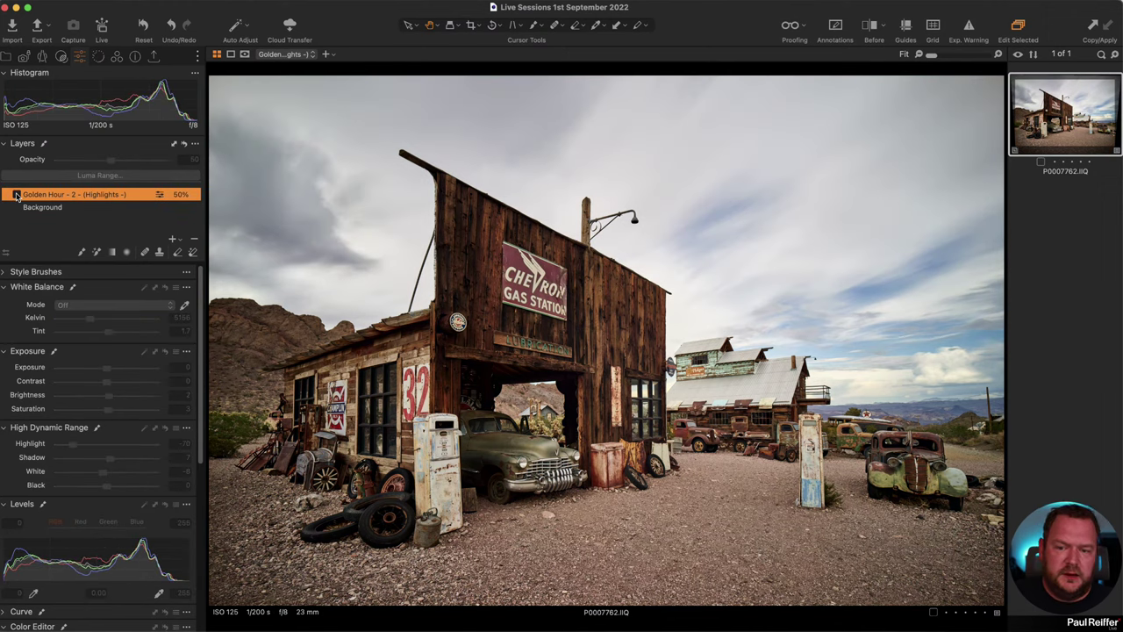
pyautogui.click(16, 195)
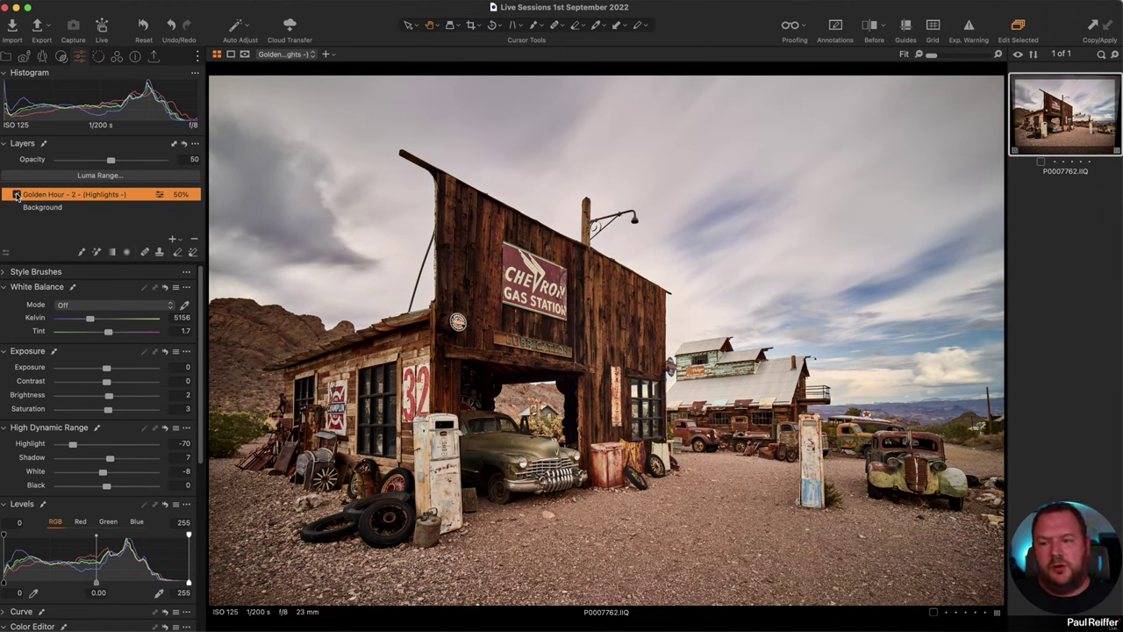
pyautogui.click(16, 195)
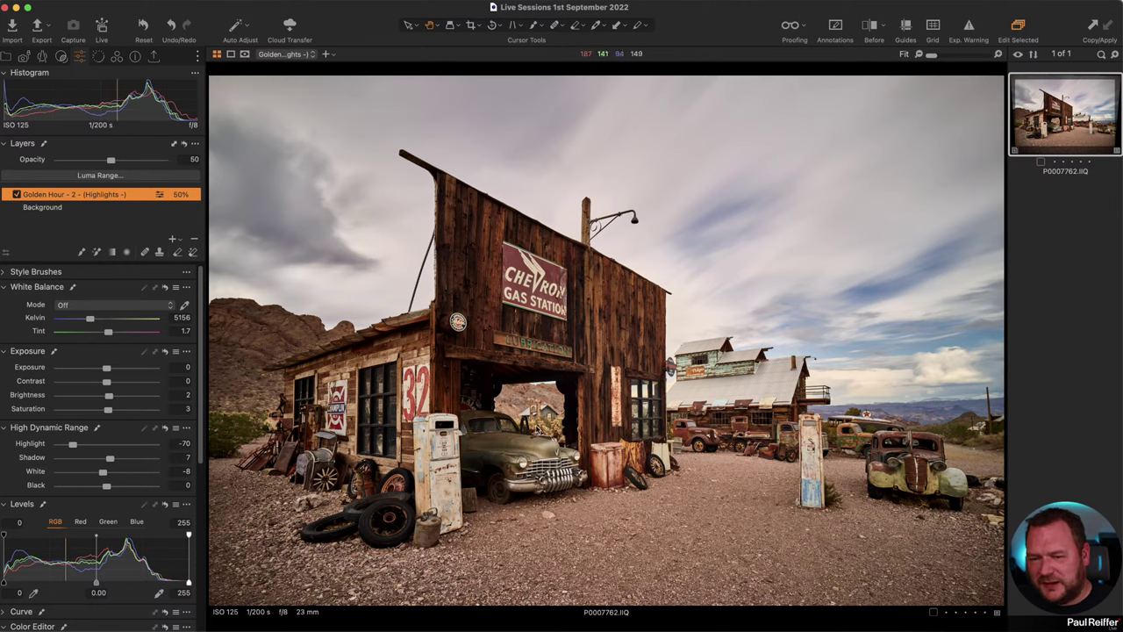
# Inspect the lubrication sign, old car, gas pump and tyres at 100%, and return to the fitted view.
pyautogui.click(569, 379)
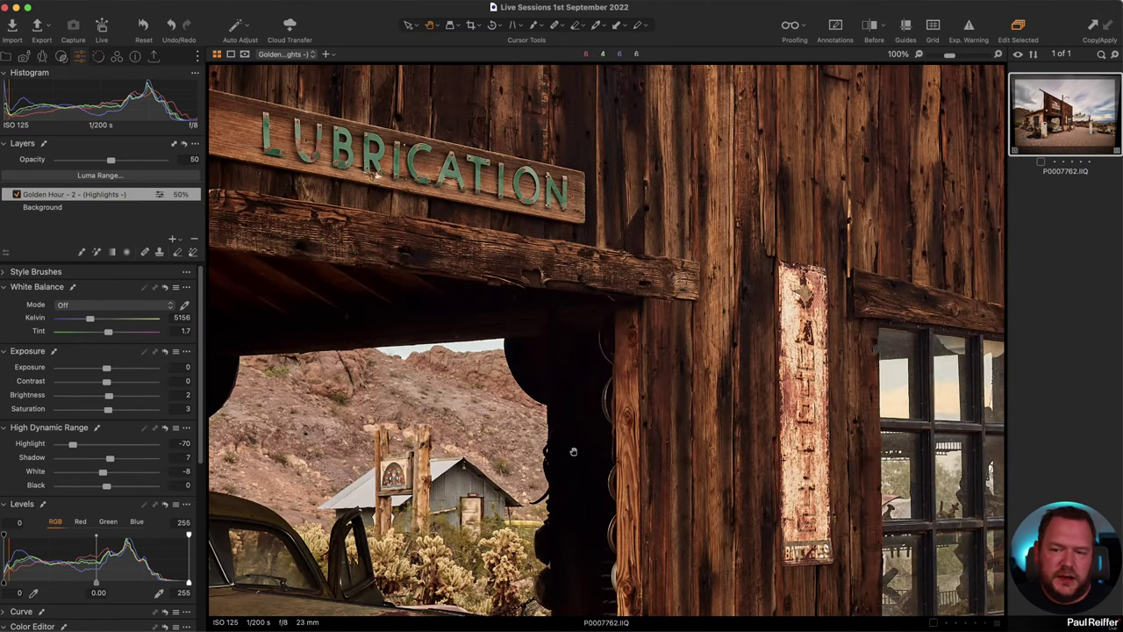
pyautogui.scroll(-10, 580, 479)
pyautogui.hscroll(-10, 579, 478)
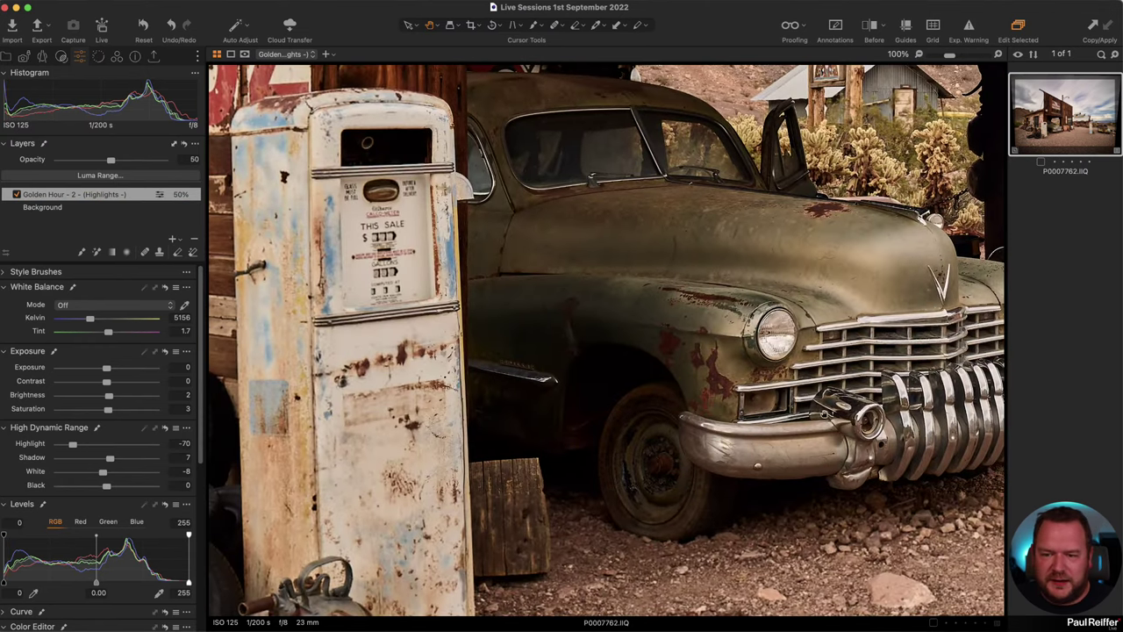
pyautogui.hscroll(-10, 615, 320)
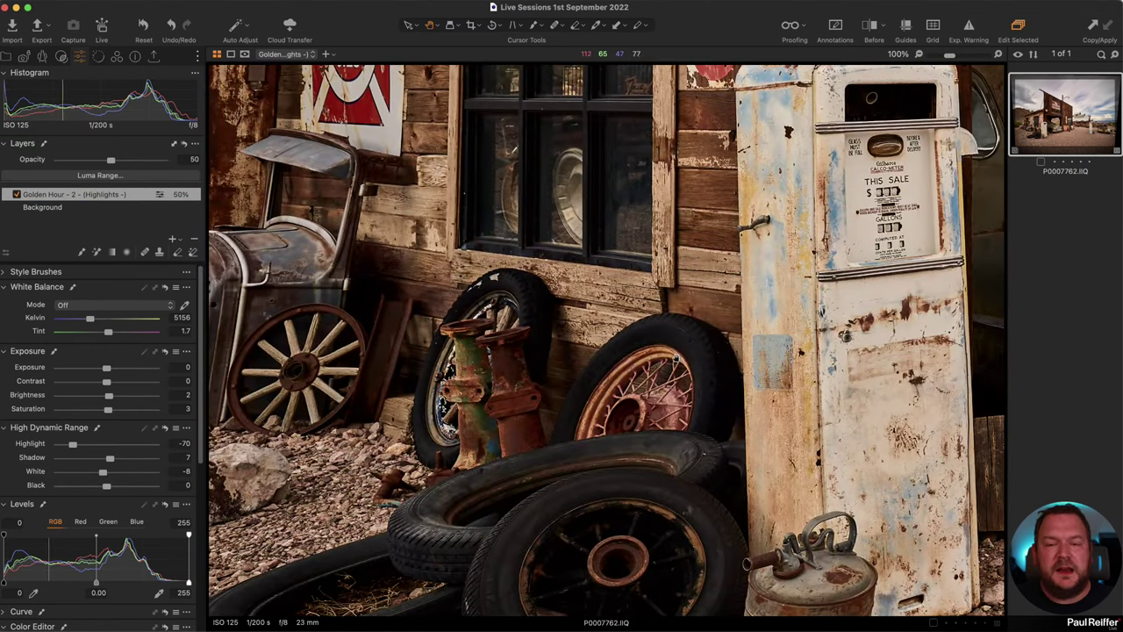
pyautogui.click(657, 361)
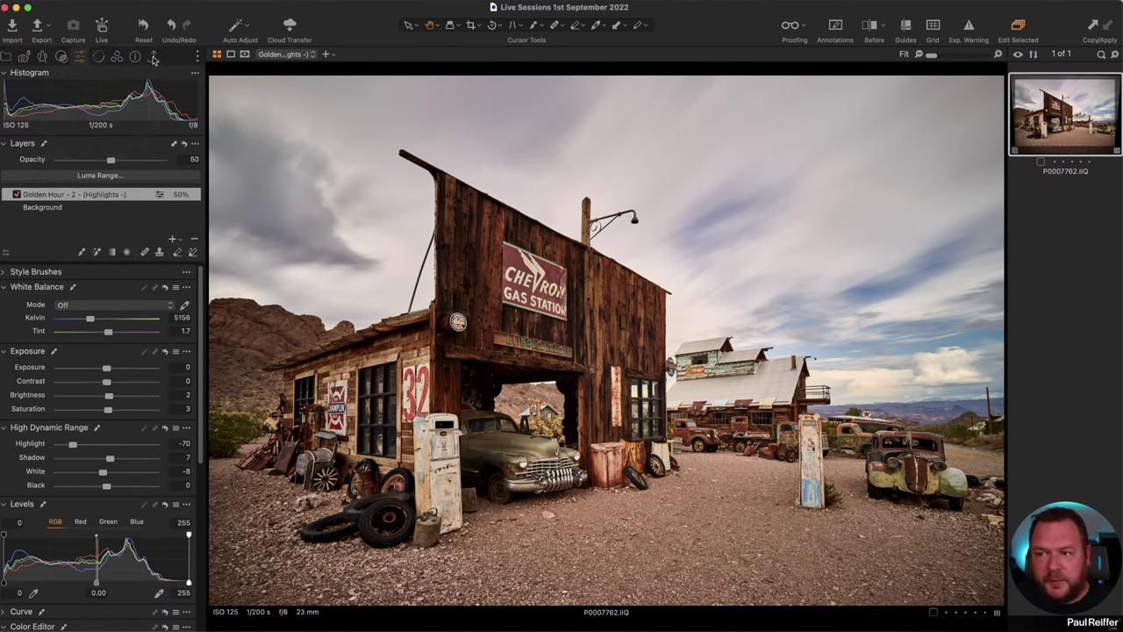
# Review the Playing export recipe's settings and collapse the Export Watermark and Export Metadata tools.
pyautogui.click(153, 57)
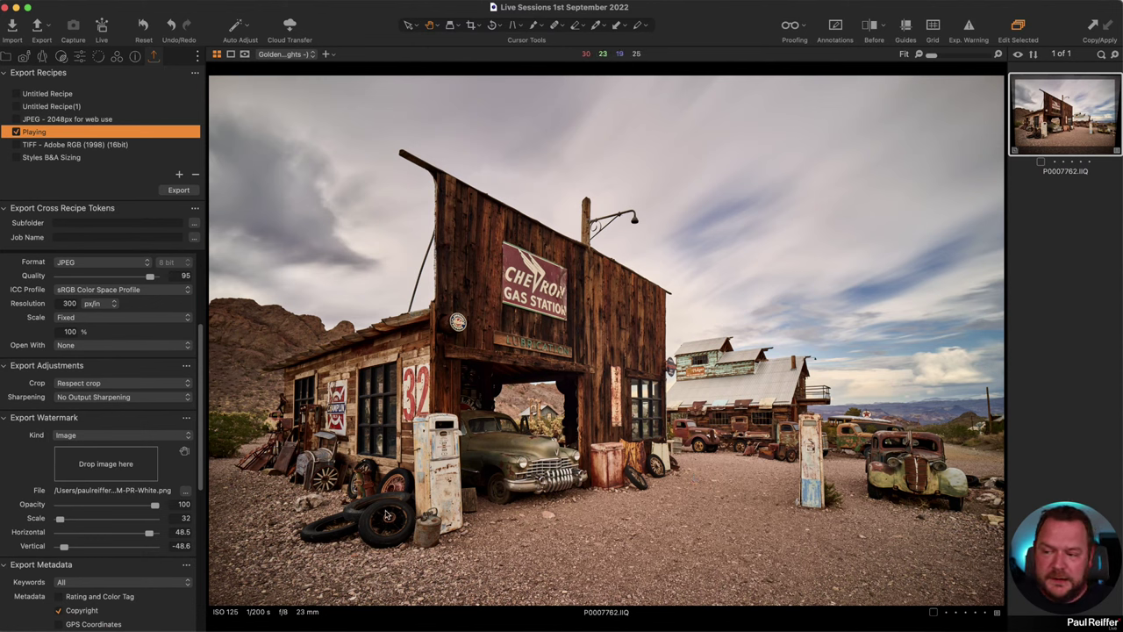
pyautogui.click(7, 421)
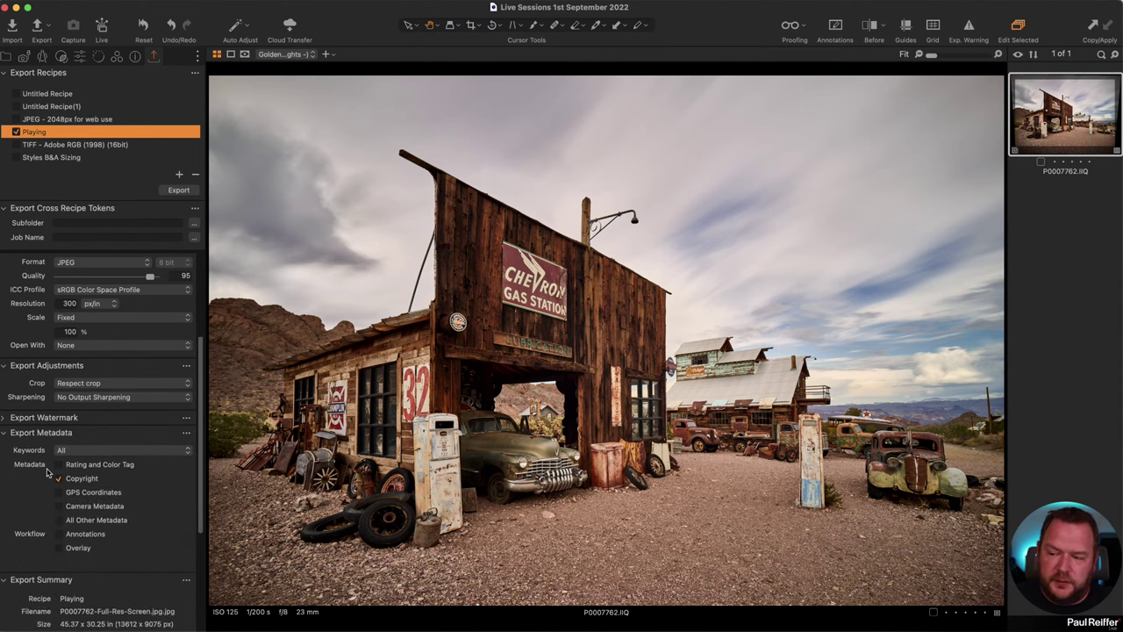
pyautogui.scroll(-5, 100, 545)
pyautogui.scroll(10, 99, 578)
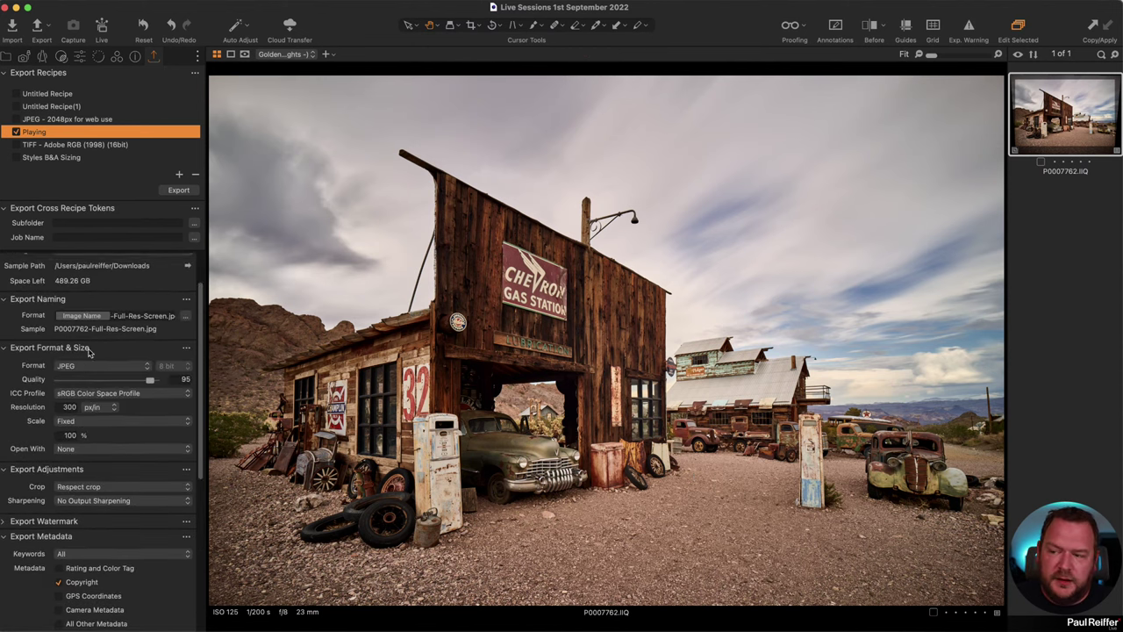
pyautogui.scroll(-7, 35, 318)
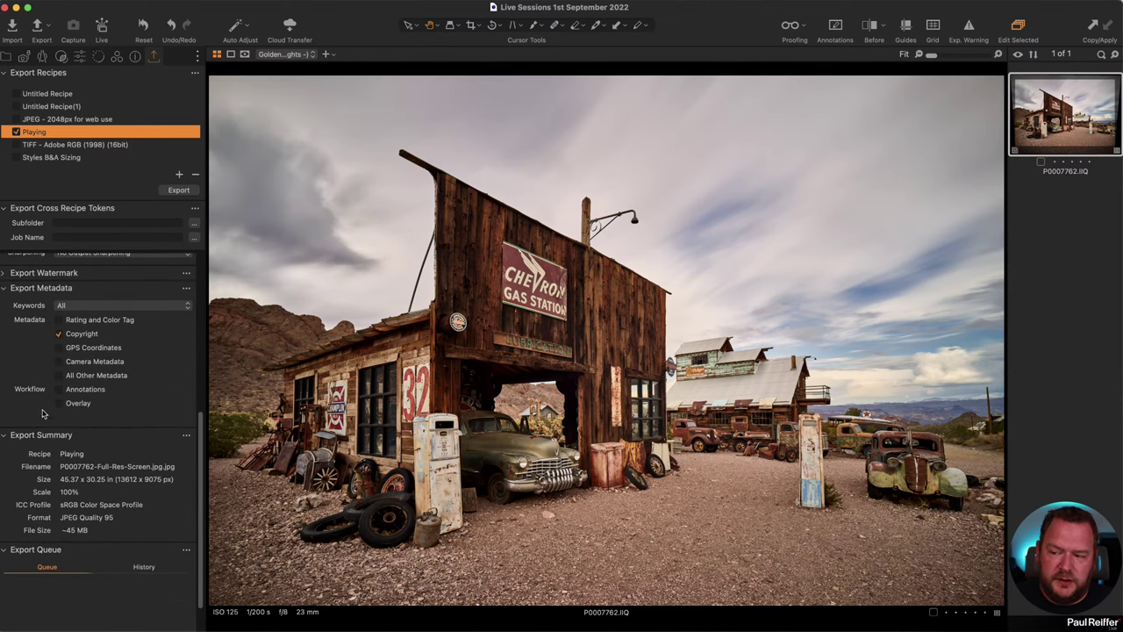
pyautogui.scroll(-3, 42, 420)
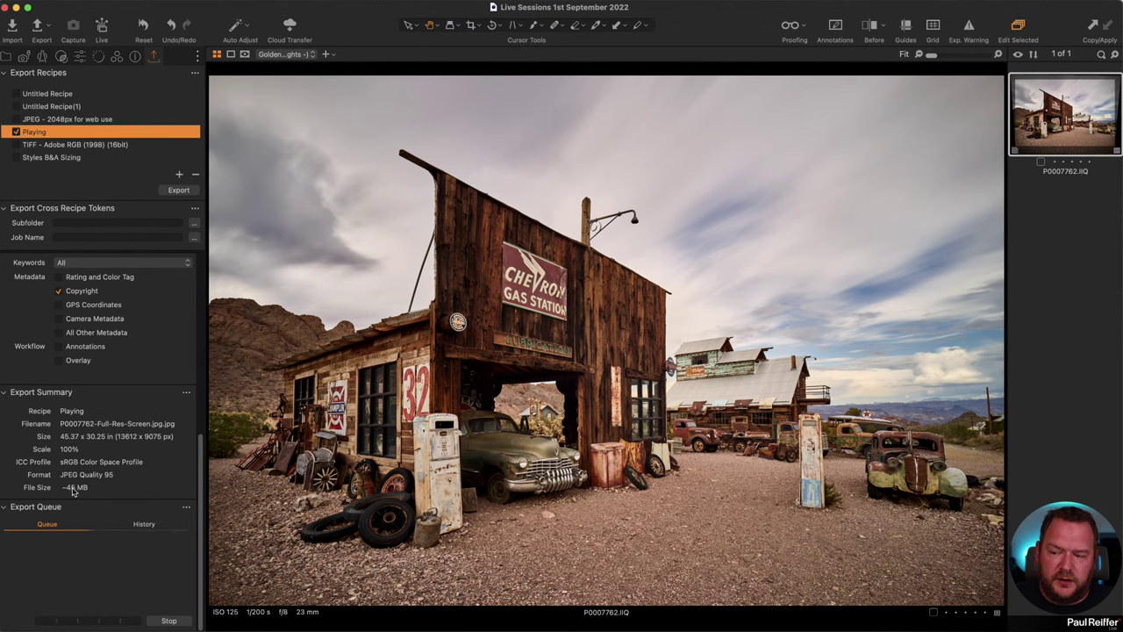
pyautogui.scroll(5, 99, 496)
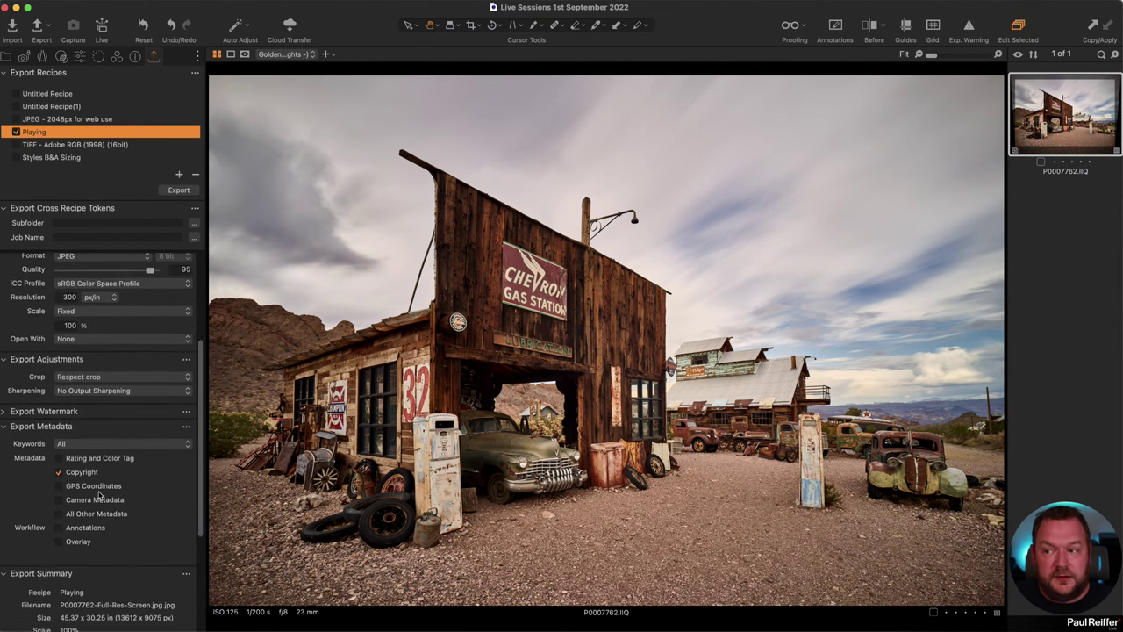
pyautogui.scroll(2, 99, 495)
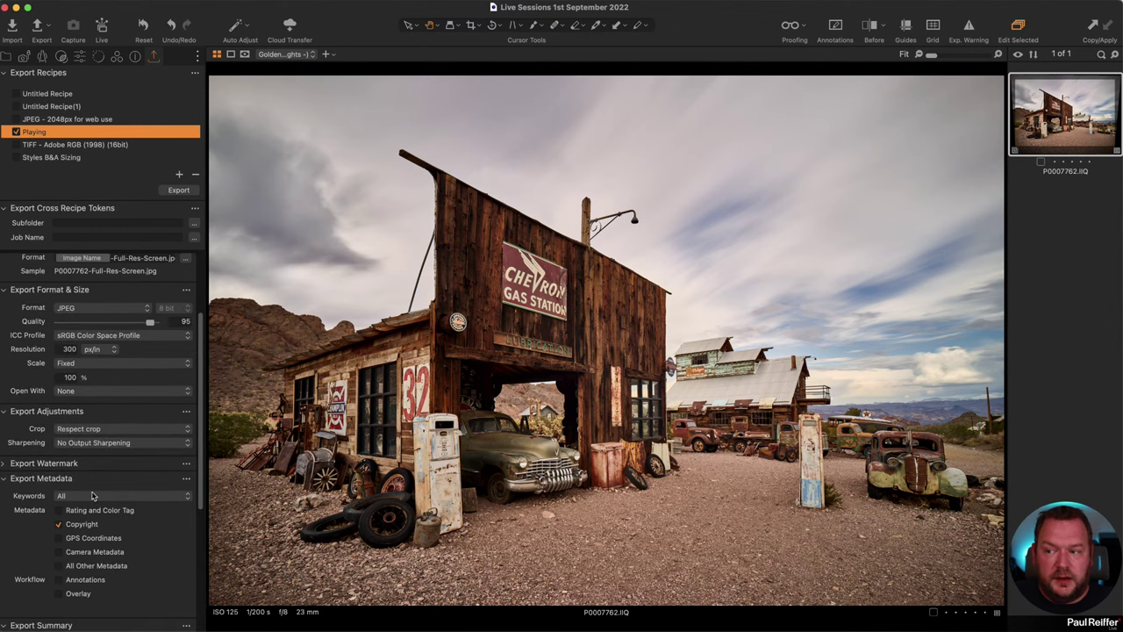
pyautogui.click(5, 480)
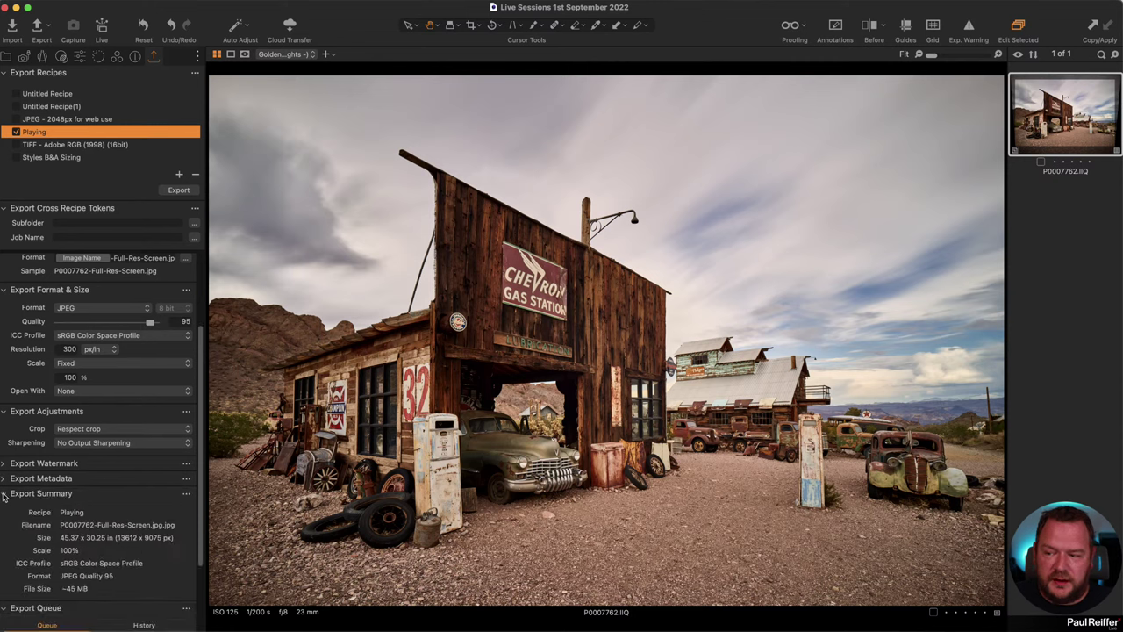
pyautogui.scroll(3, 52, 524)
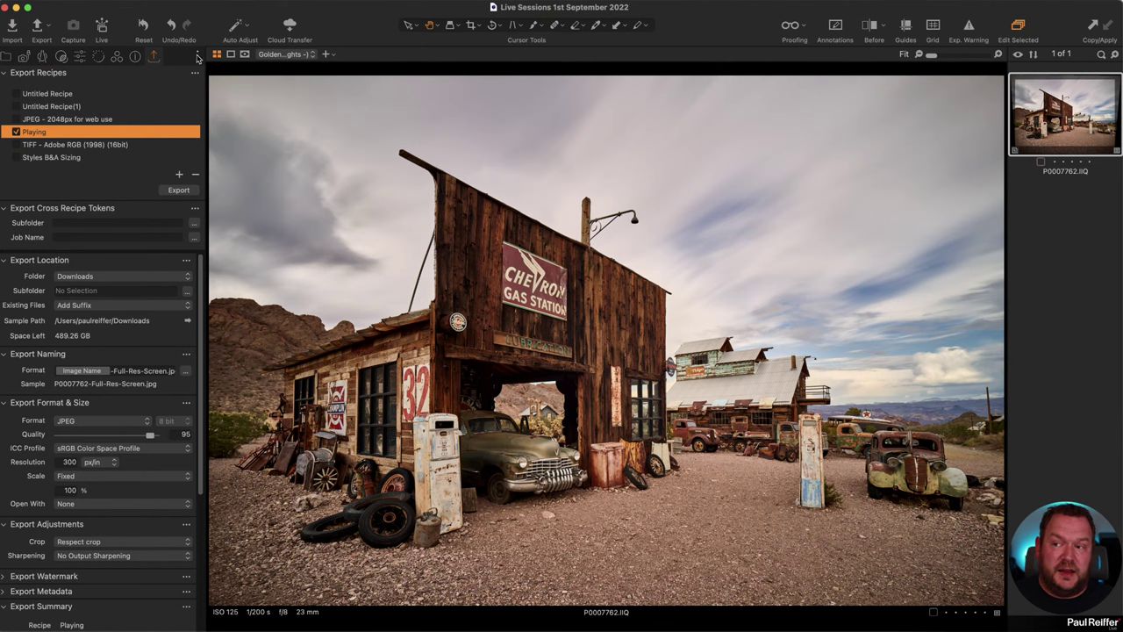
pyautogui.click(198, 56)
pyautogui.moveTo(249, 65)
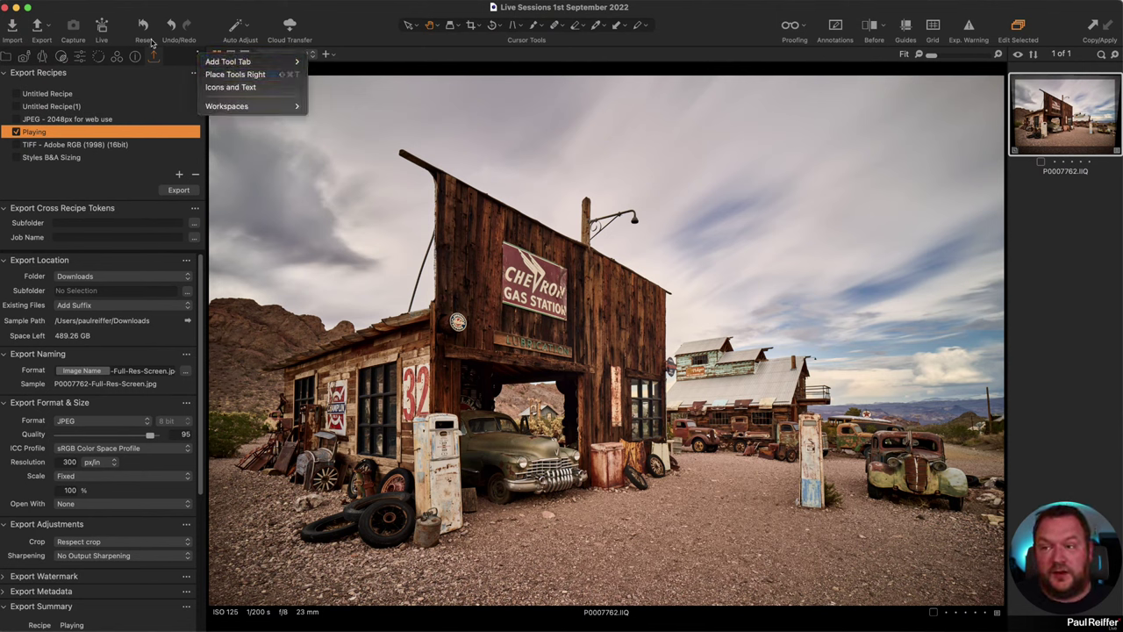
pyautogui.click(158, 58)
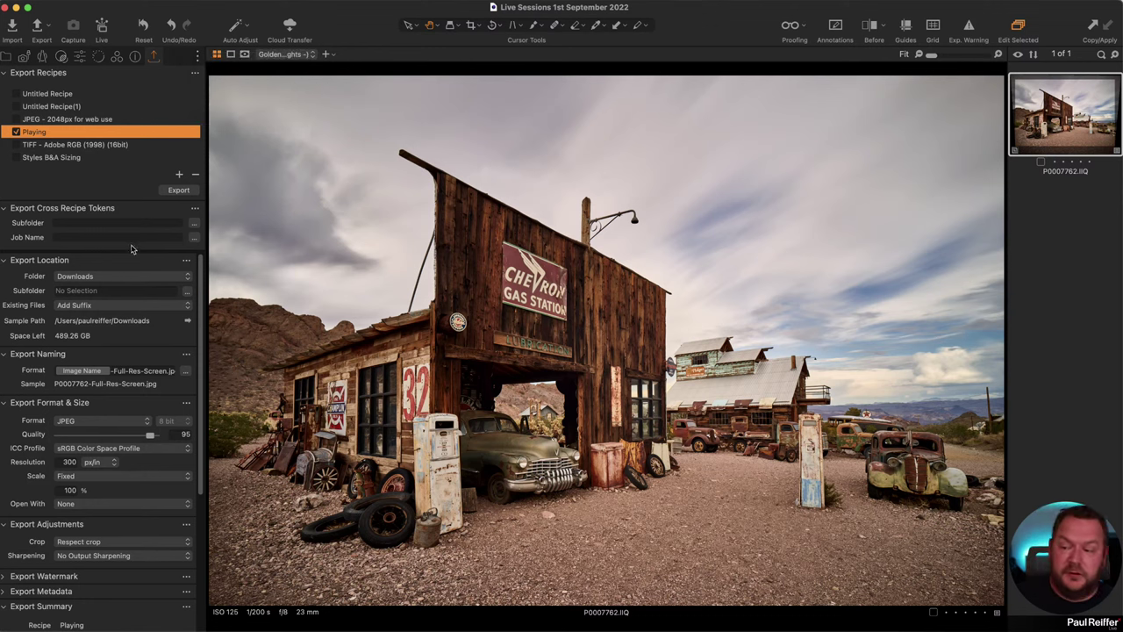
pyautogui.scroll(-5, 141, 351)
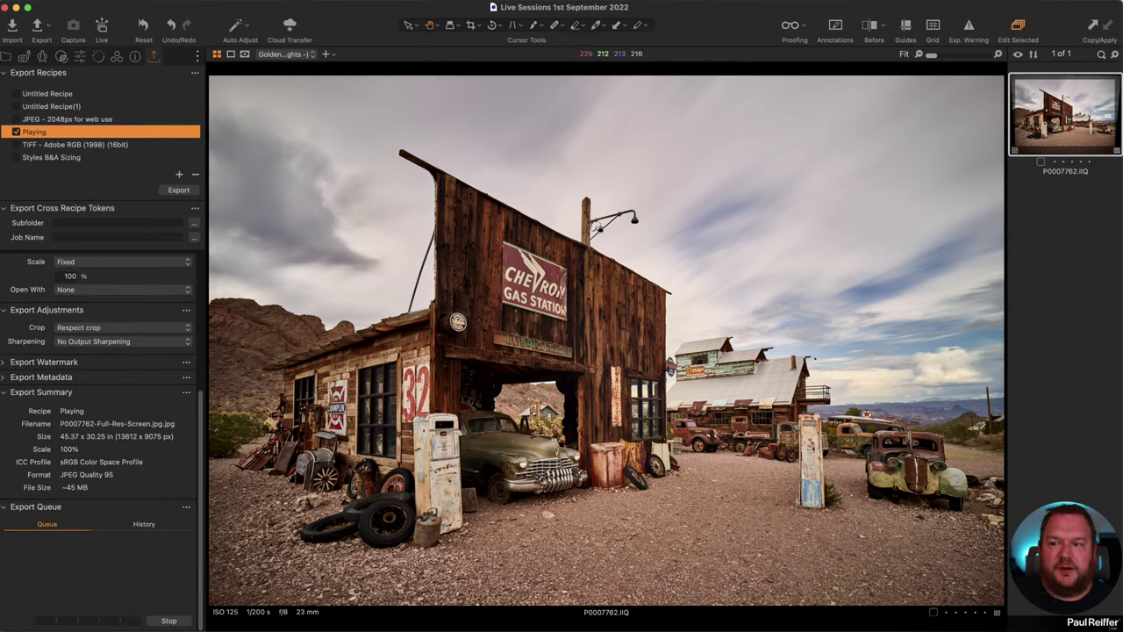
pyautogui.click(97, 56)
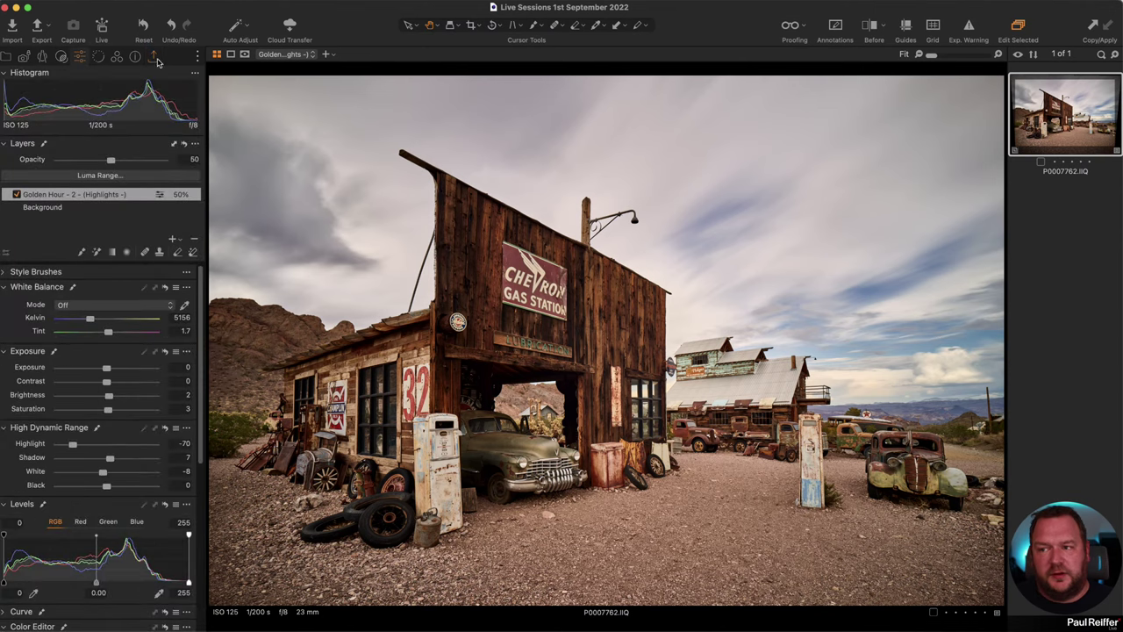
pyautogui.click(154, 56)
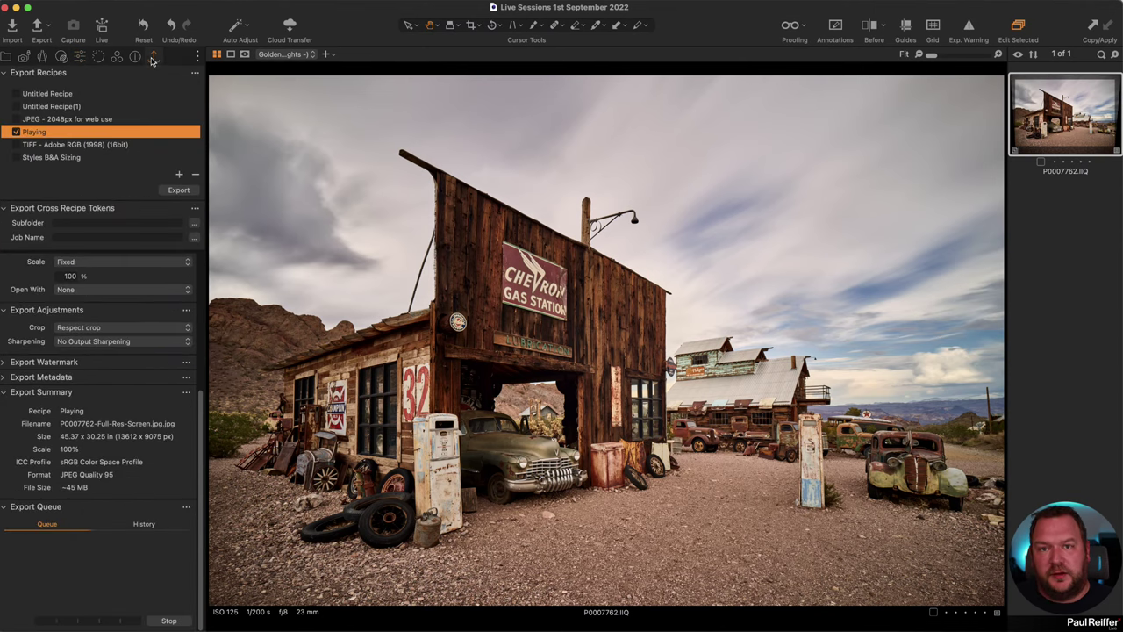
# Open the export window for the gas station photo and toggle Show all options off and back on.
pyautogui.click(38, 26)
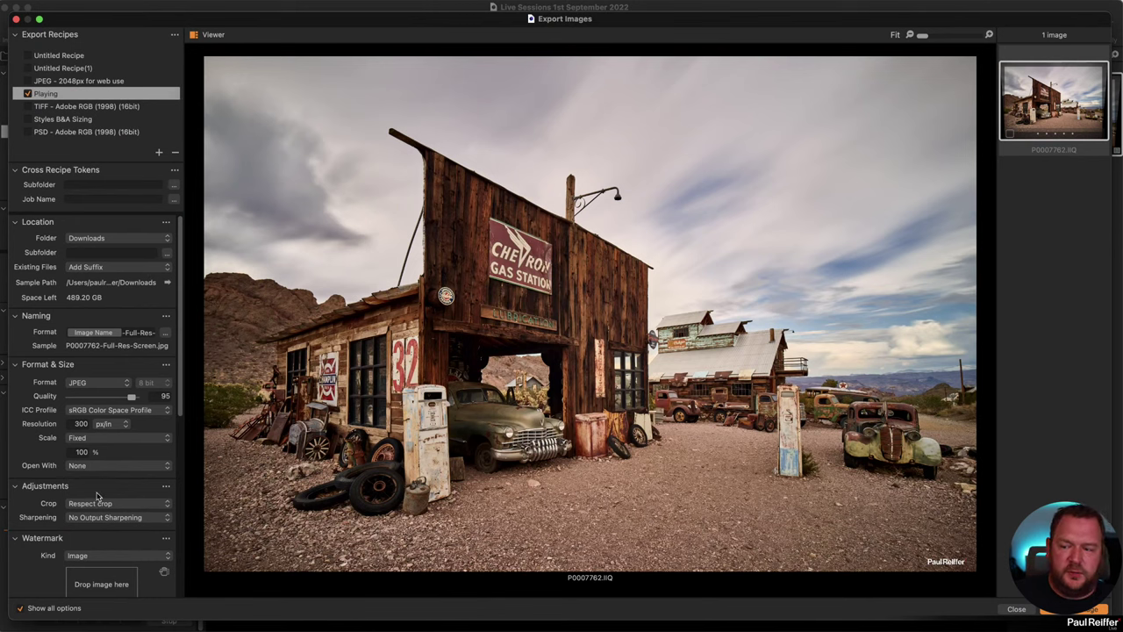
pyautogui.click(44, 609)
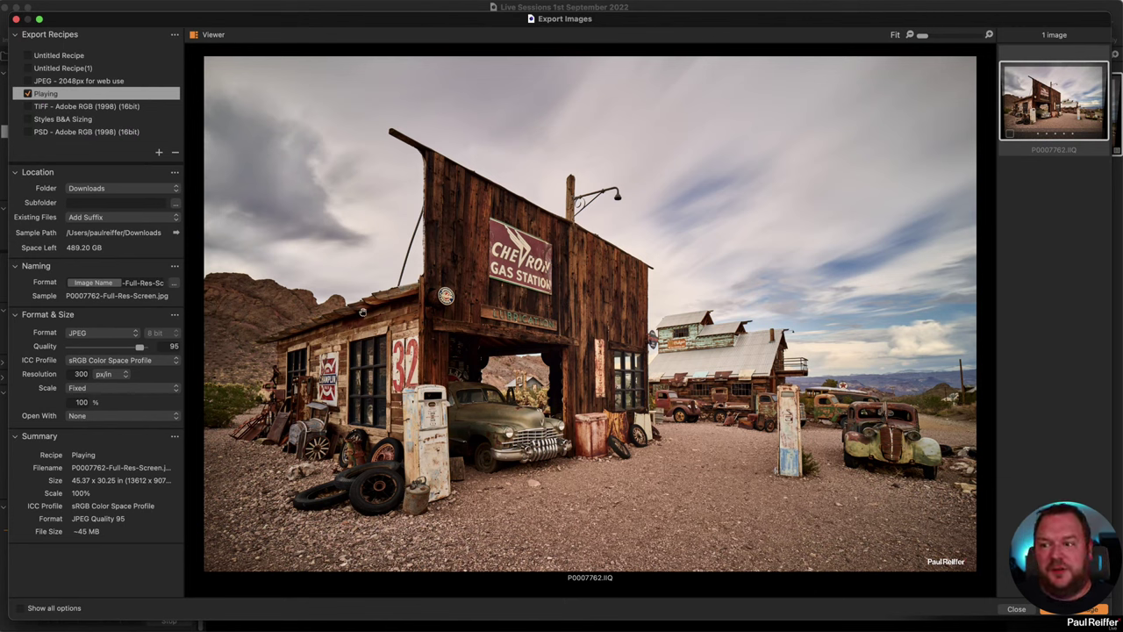
pyautogui.click(53, 610)
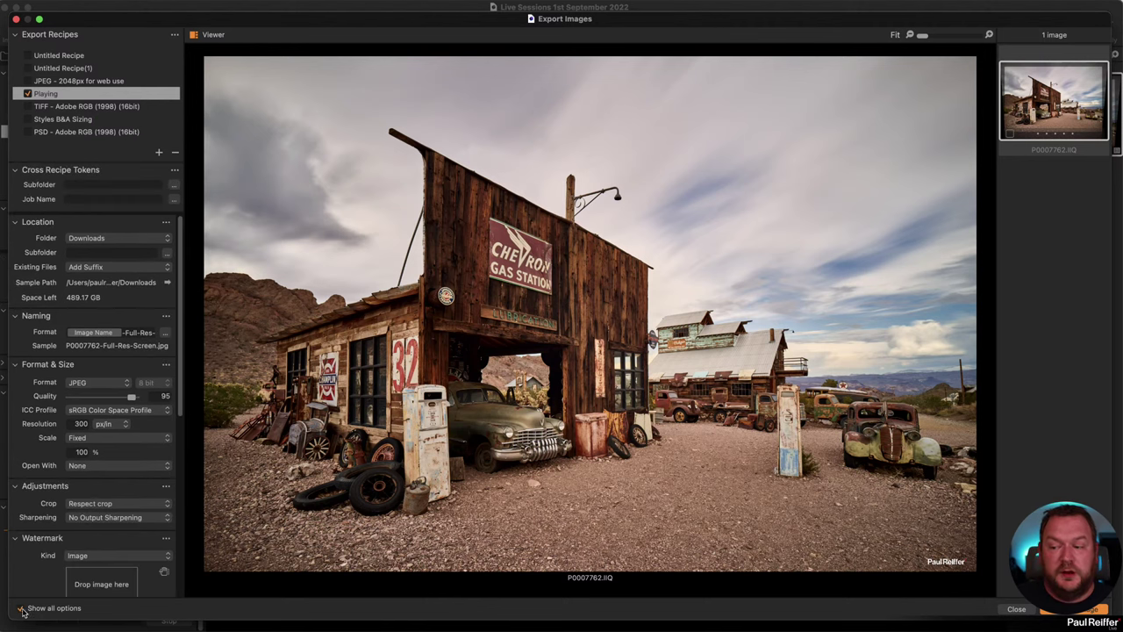
# Review the Playing recipe's watermark, metadata and summary settings in the export window, and close it without exporting.
pyautogui.scroll(-2, 6, 404)
pyautogui.scroll(-1, 6, 404)
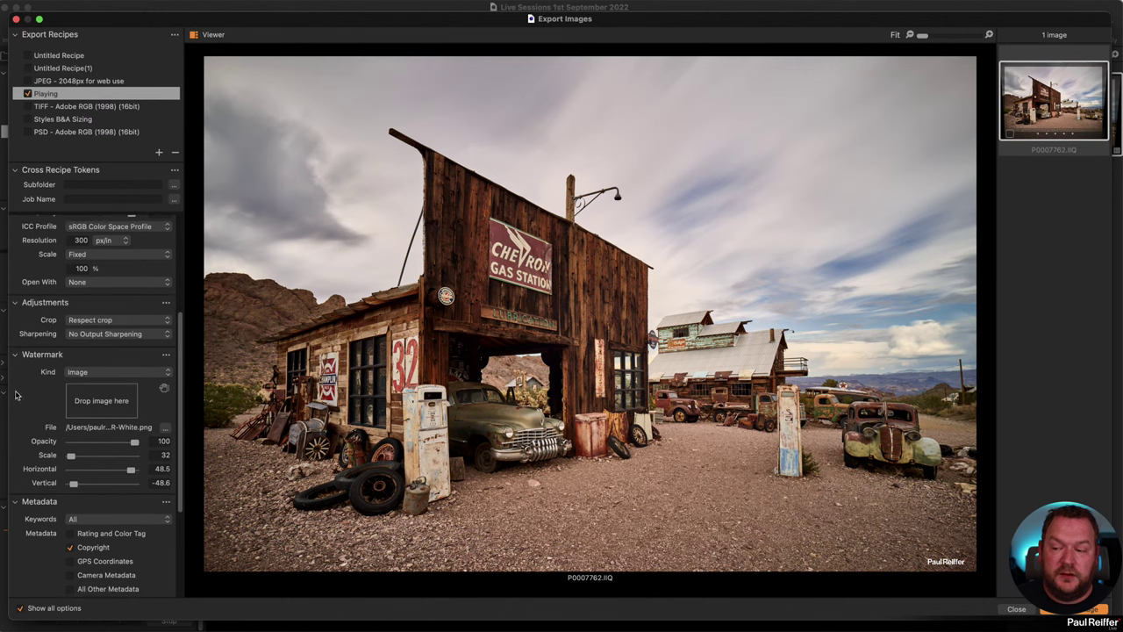
pyautogui.scroll(4, 95, 426)
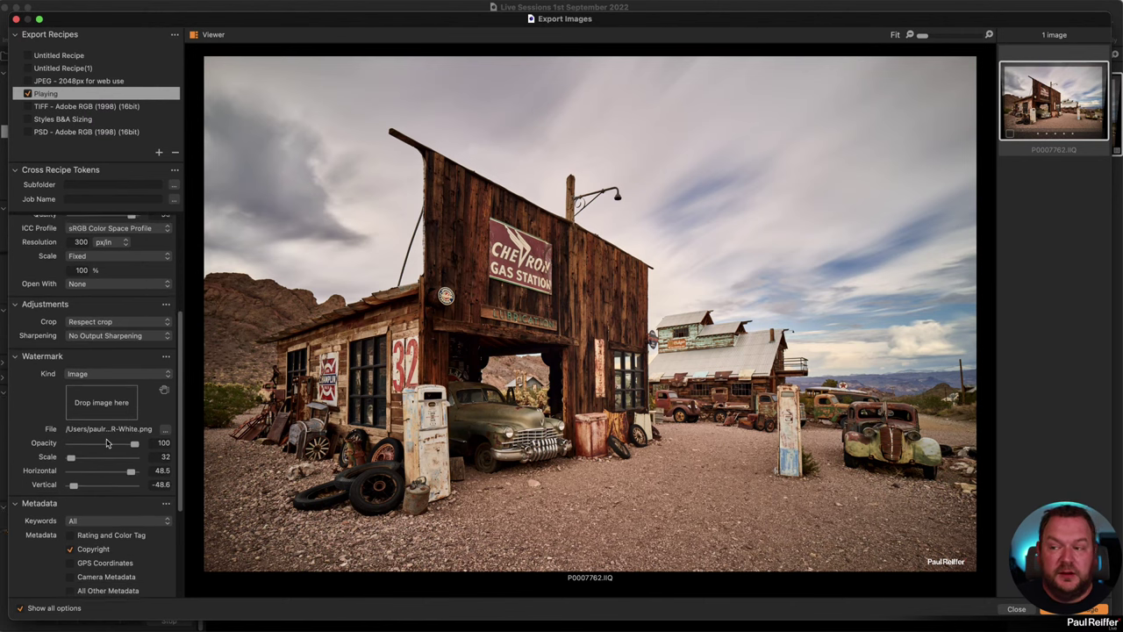
pyautogui.scroll(-3, 88, 463)
pyautogui.scroll(-5, 89, 462)
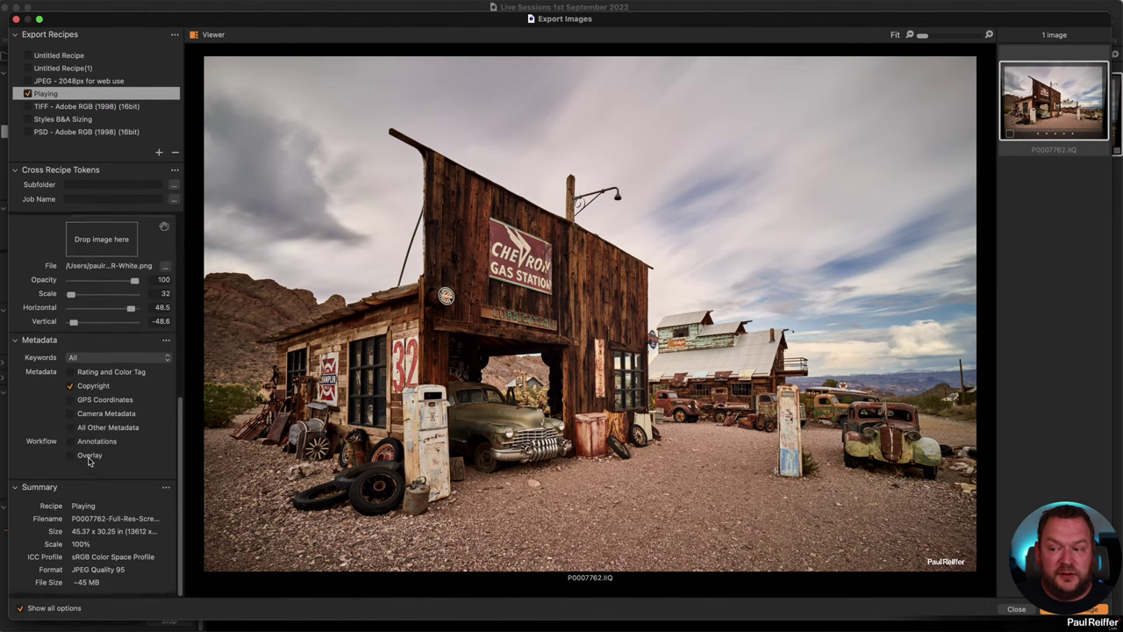
pyautogui.scroll(8, 96, 456)
pyautogui.scroll(-1, 100, 460)
pyautogui.scroll(-1, 100, 460)
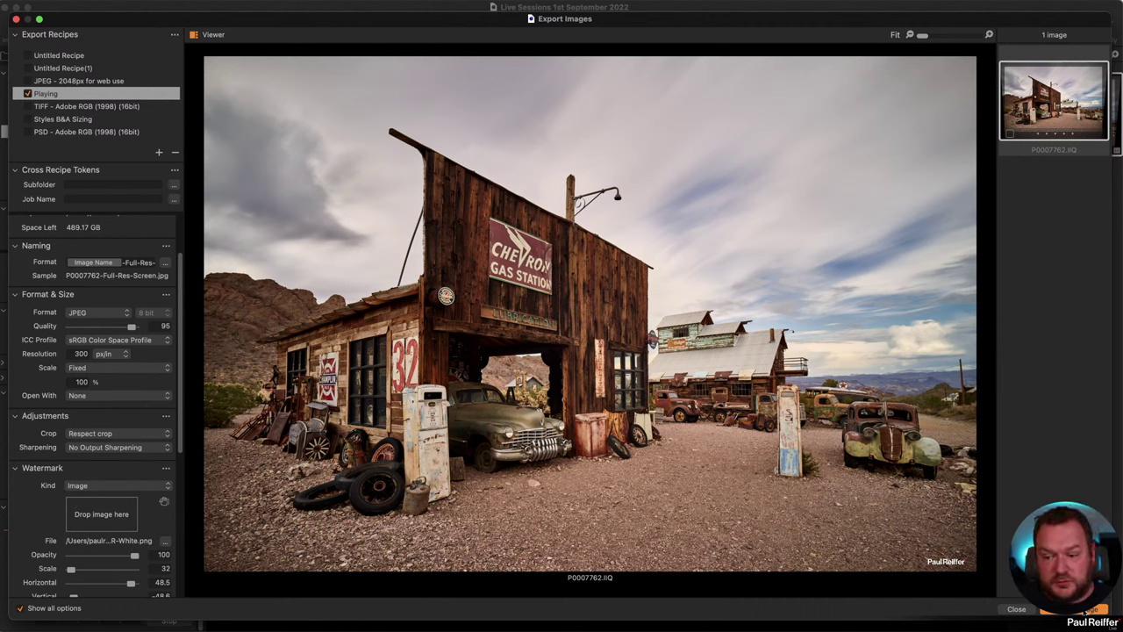
pyautogui.click(1015, 609)
# Expand the Export Watermark tool for the Playing recipe to show its image, opacity, scale and position settings.
pyautogui.scroll(2, 99, 415)
pyautogui.scroll(3, 99, 415)
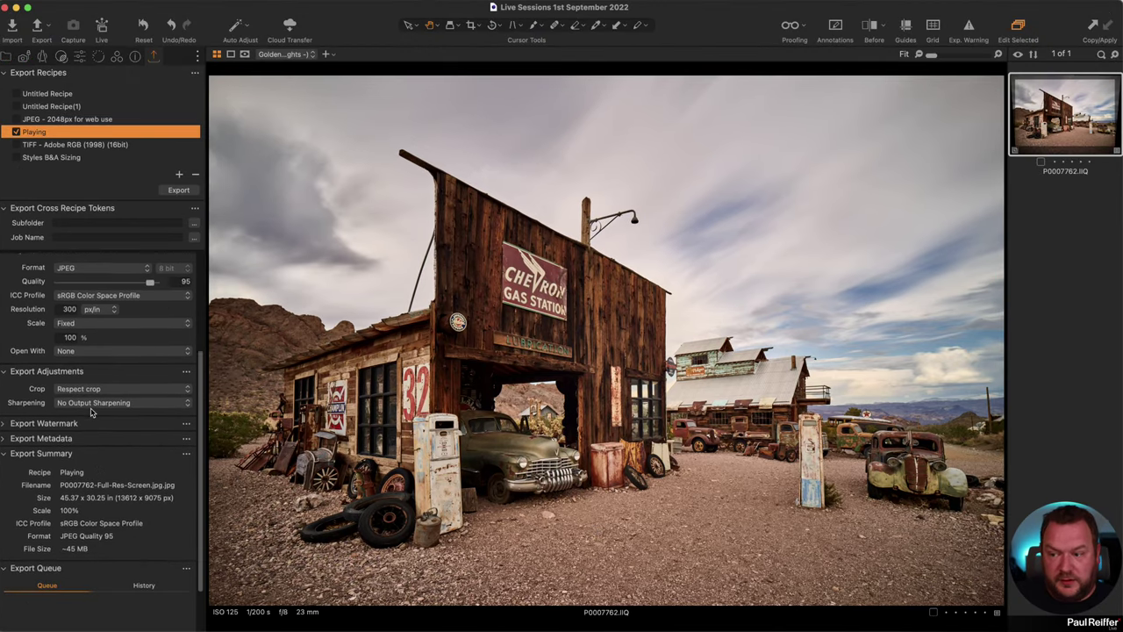
pyautogui.click(4, 513)
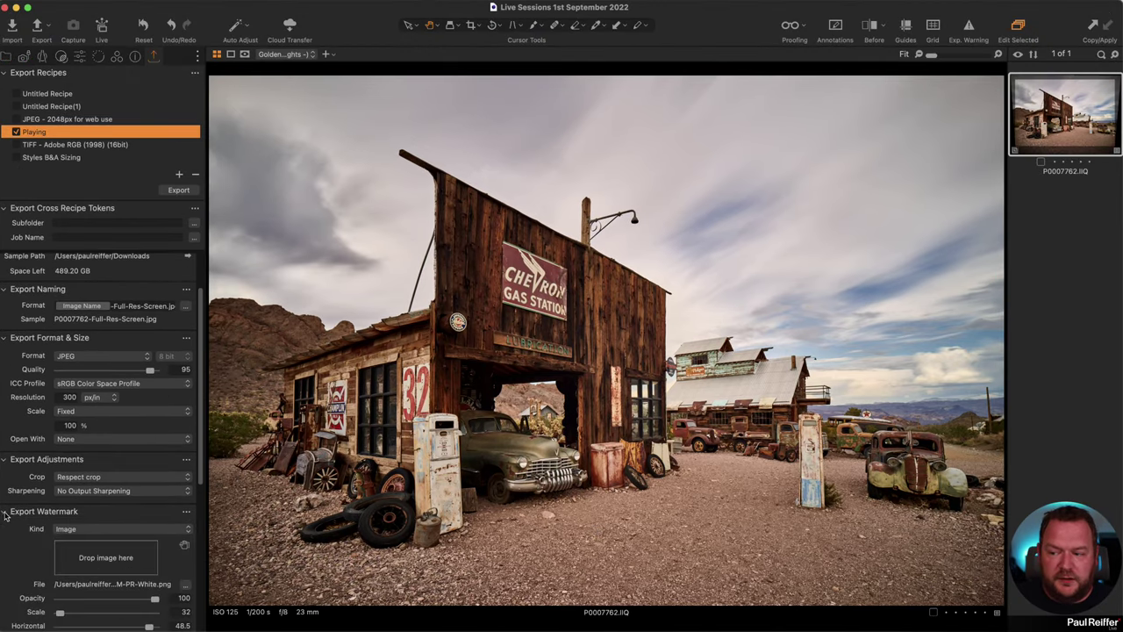
pyautogui.scroll(-4, 105, 412)
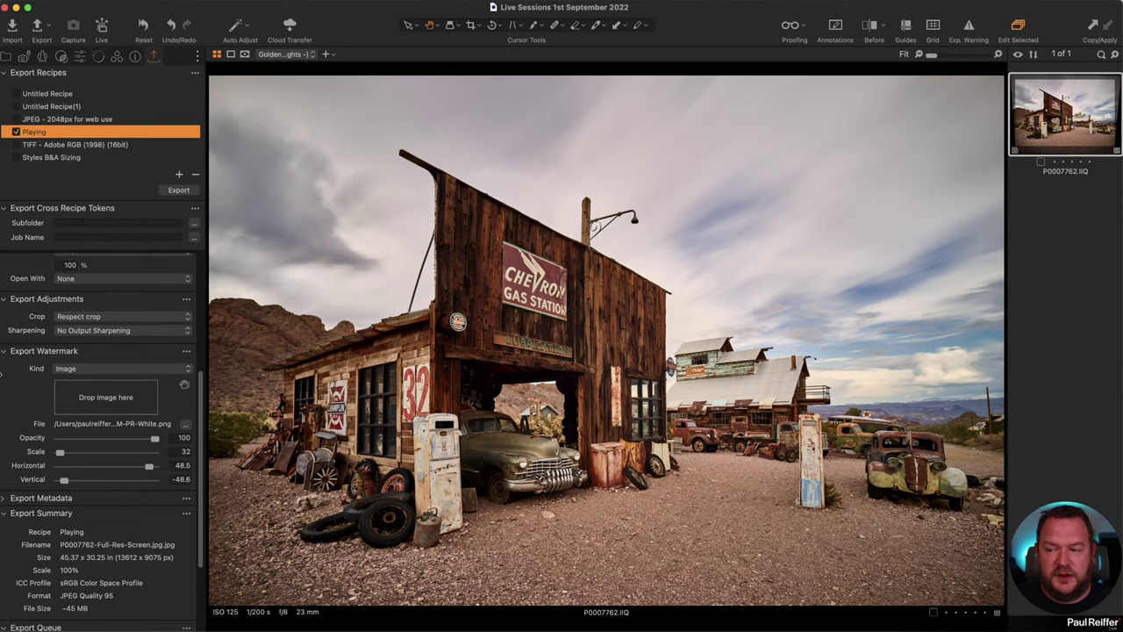
# Compare the watermark settings of the TIFF - Adobe RGB (1998) (16bit), JPEG - 2048px for web use and Playing recipes.
pyautogui.click(98, 146)
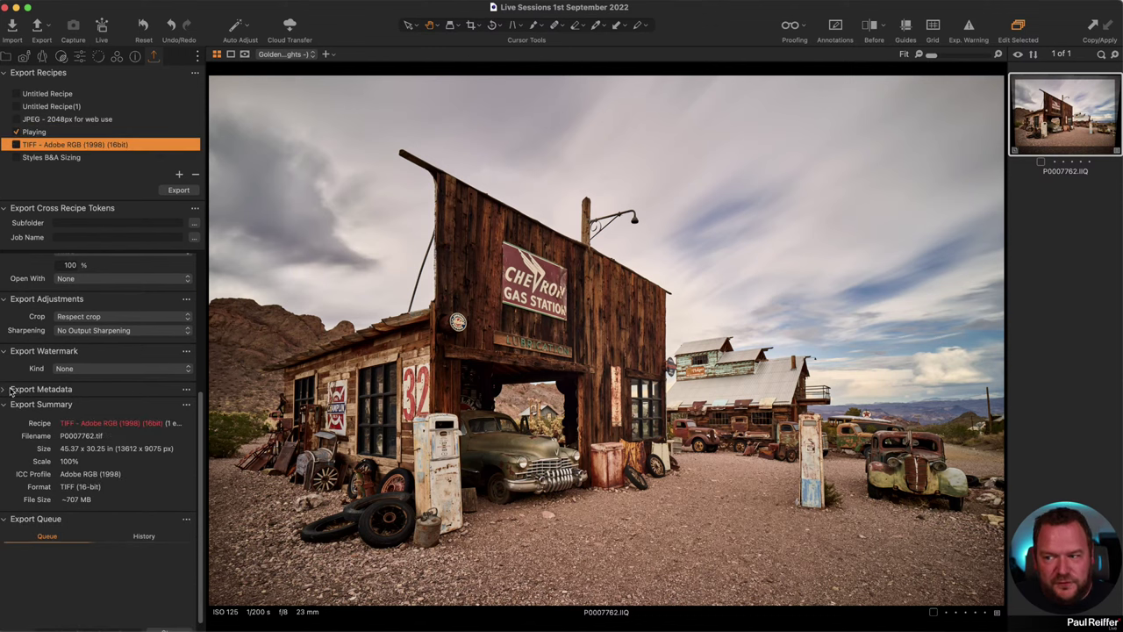
pyautogui.click(44, 133)
pyautogui.click(59, 121)
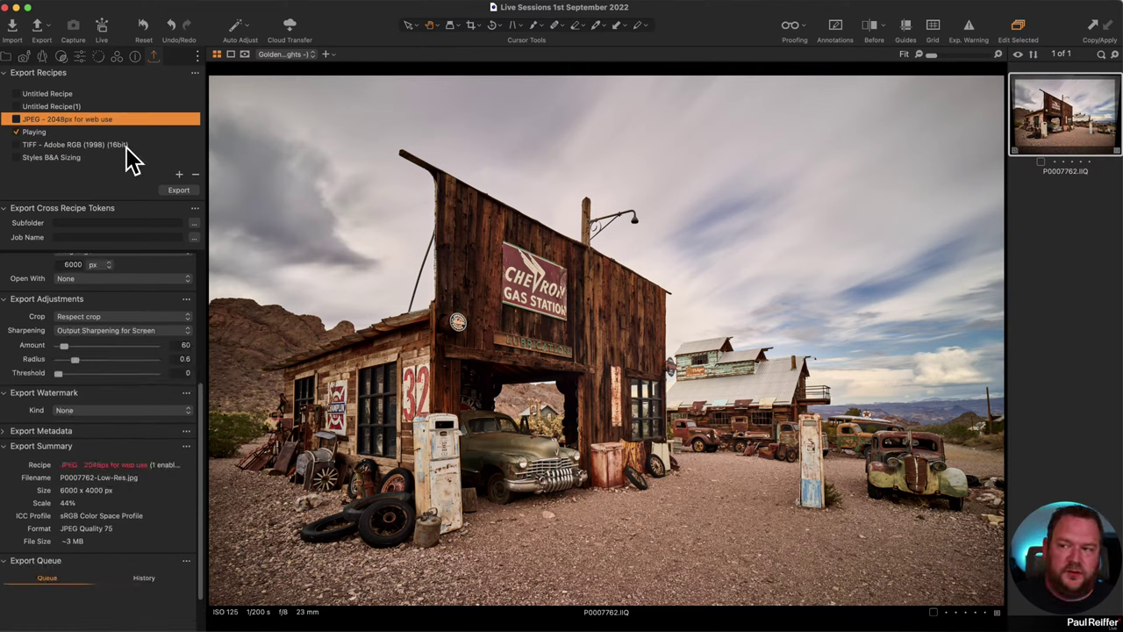
pyautogui.click(91, 145)
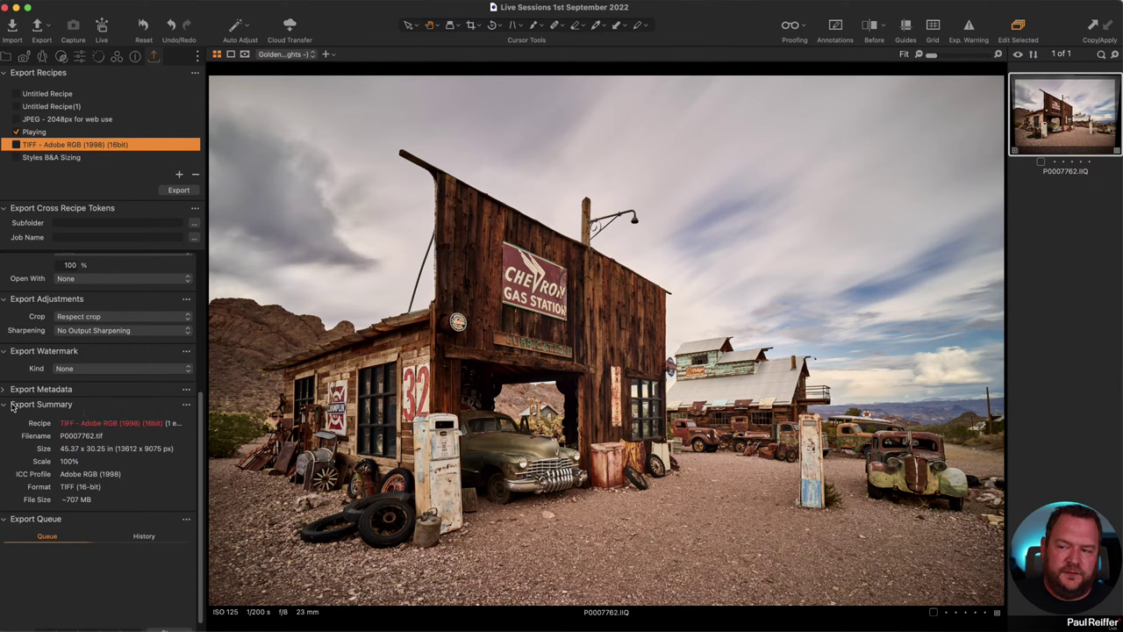
pyautogui.click(52, 131)
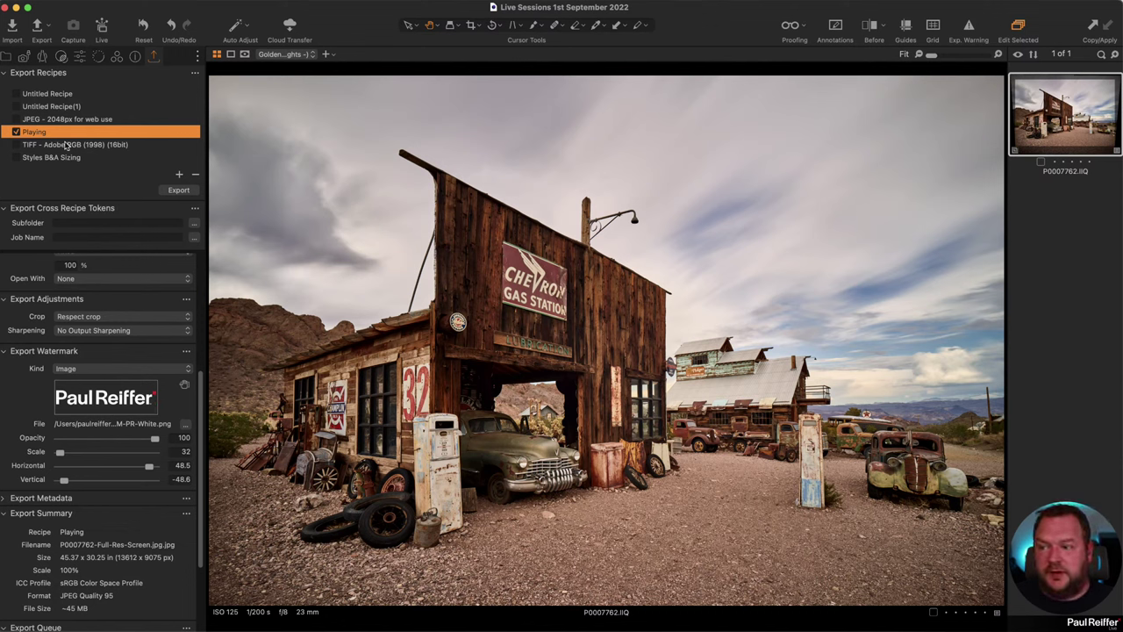
# Give the TIFF - Adobe RGB (1998) (16bit) recipe an Image watermark, trying the black logo PNG and replacing it with the white one.
pyautogui.press('Down')
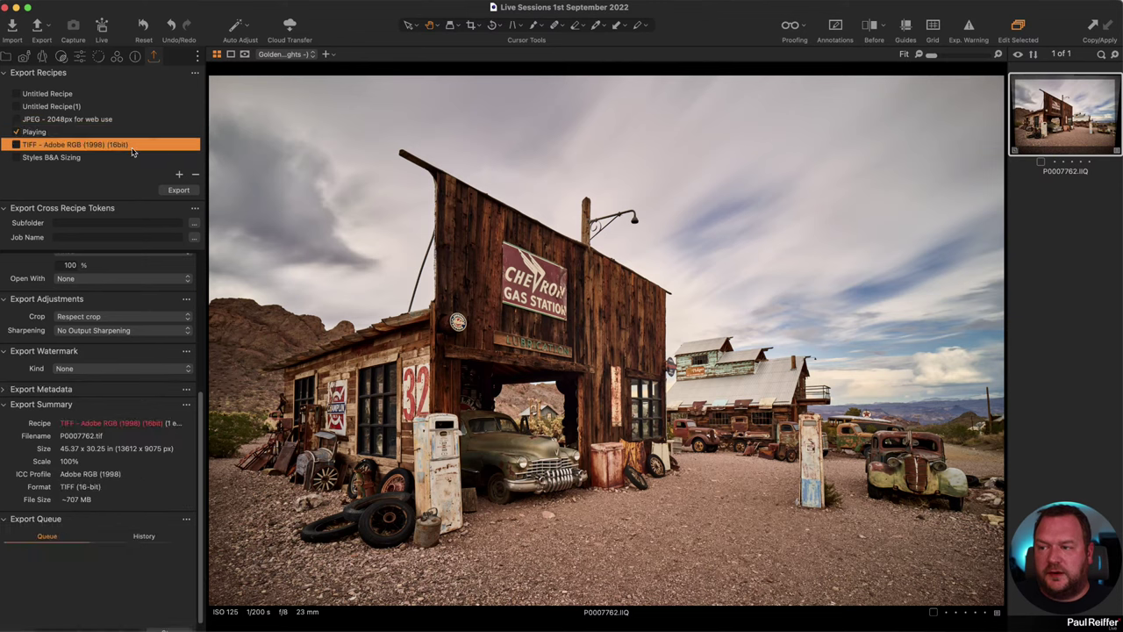
pyautogui.click(84, 370)
pyautogui.click(79, 396)
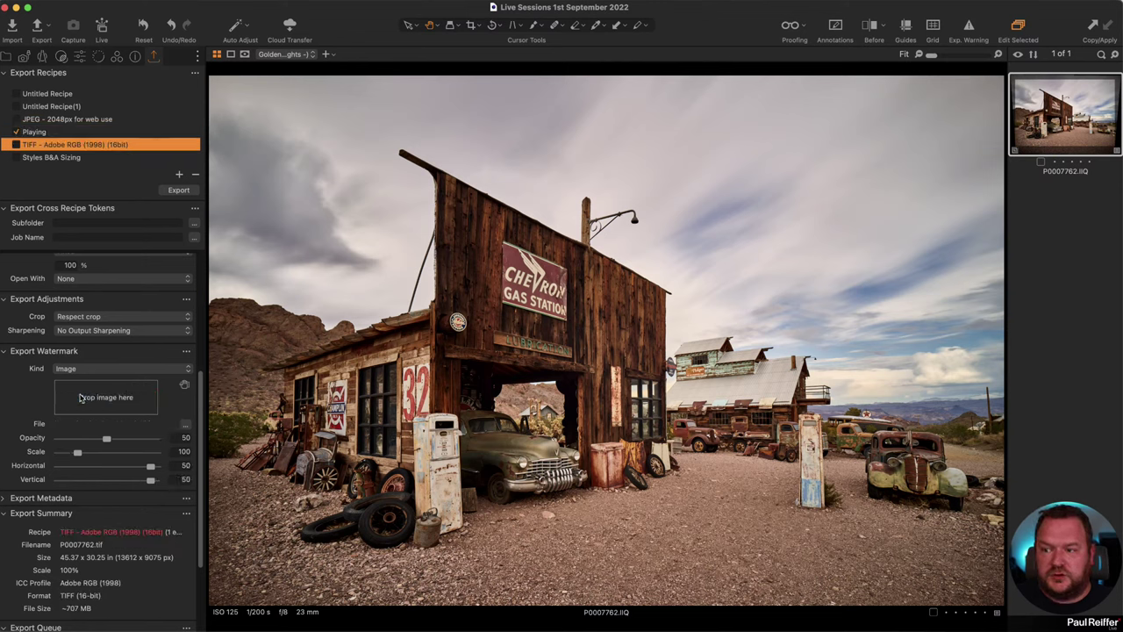
pyautogui.click(185, 425)
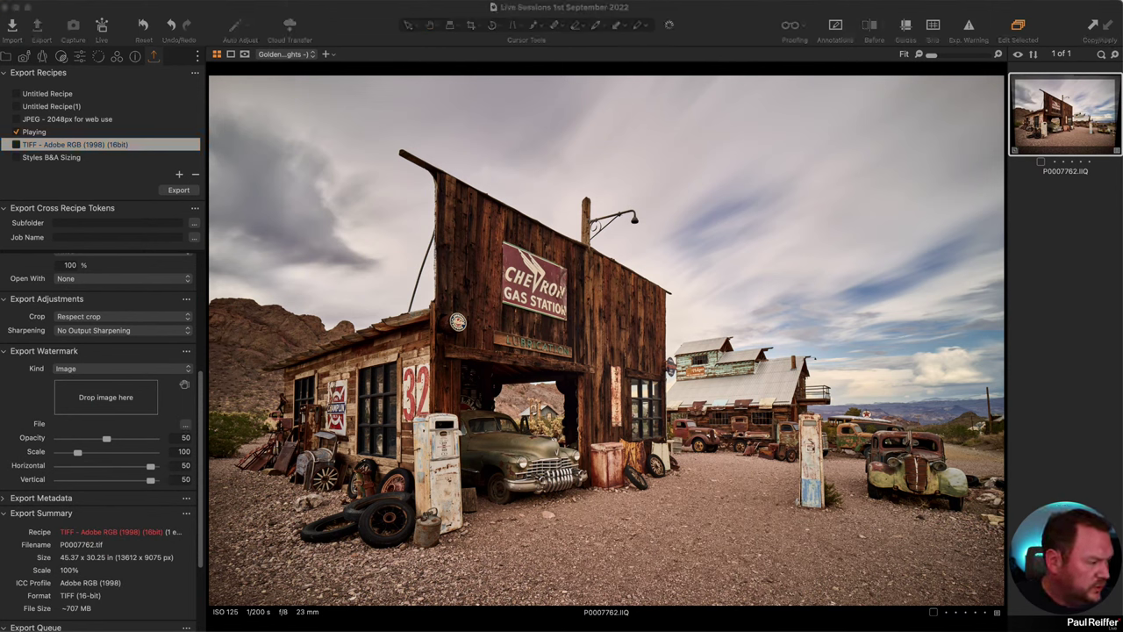
pyautogui.moveTo(647, 478); pyautogui.dragTo(127, 408)
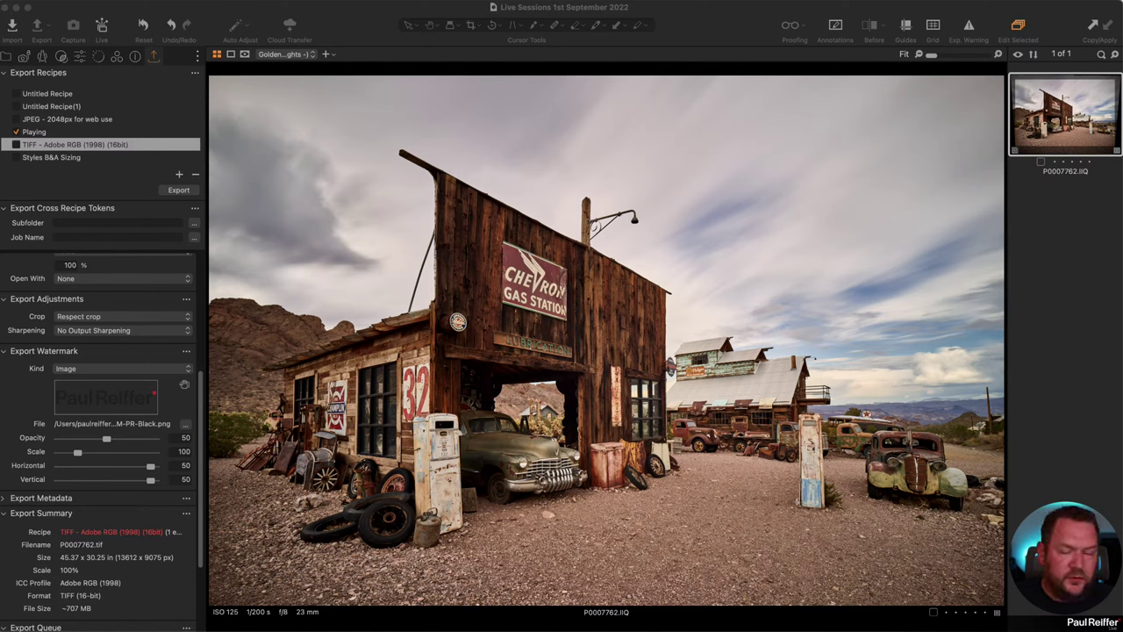
pyautogui.moveTo(550, 631); pyautogui.dragTo(107, 400)
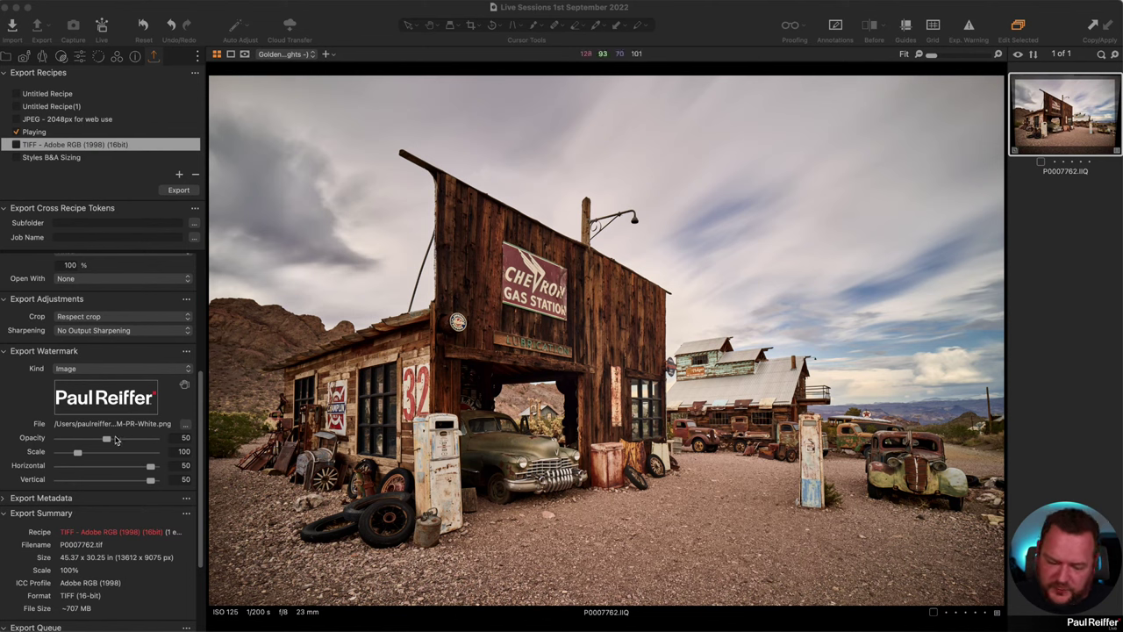
# Set the TIFF recipe's watermark to opacity 100, scale 198, horizontal 2.3 and vertical 3.9, and enable the recipe for export.
pyautogui.moveTo(105, 441); pyautogui.dragTo(168, 442)
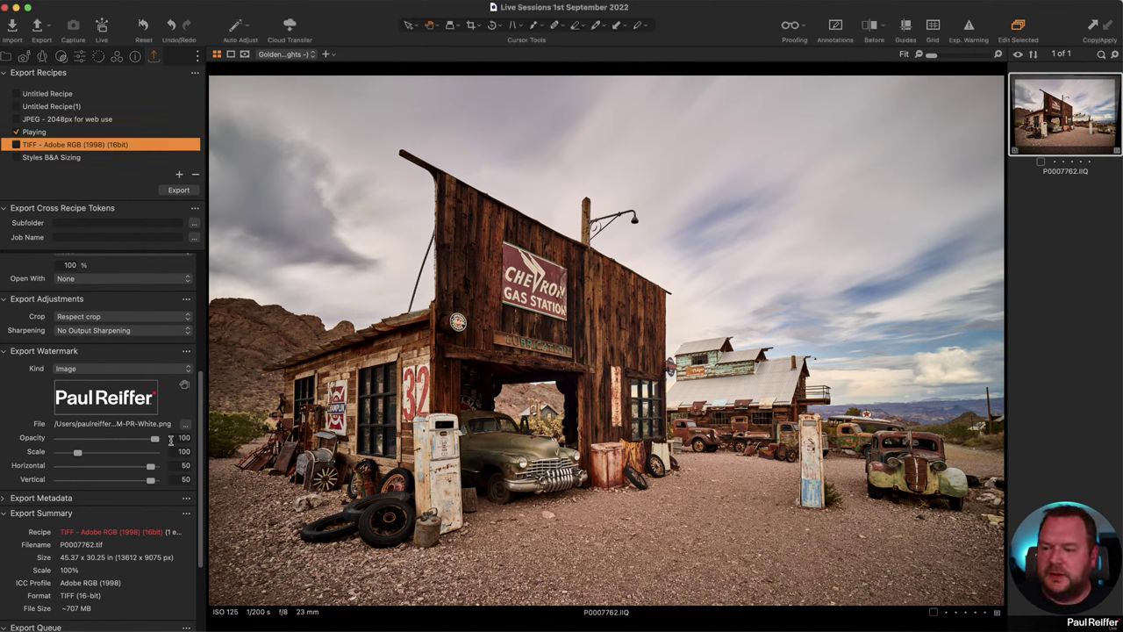
pyautogui.moveTo(78, 452); pyautogui.dragTo(111, 482)
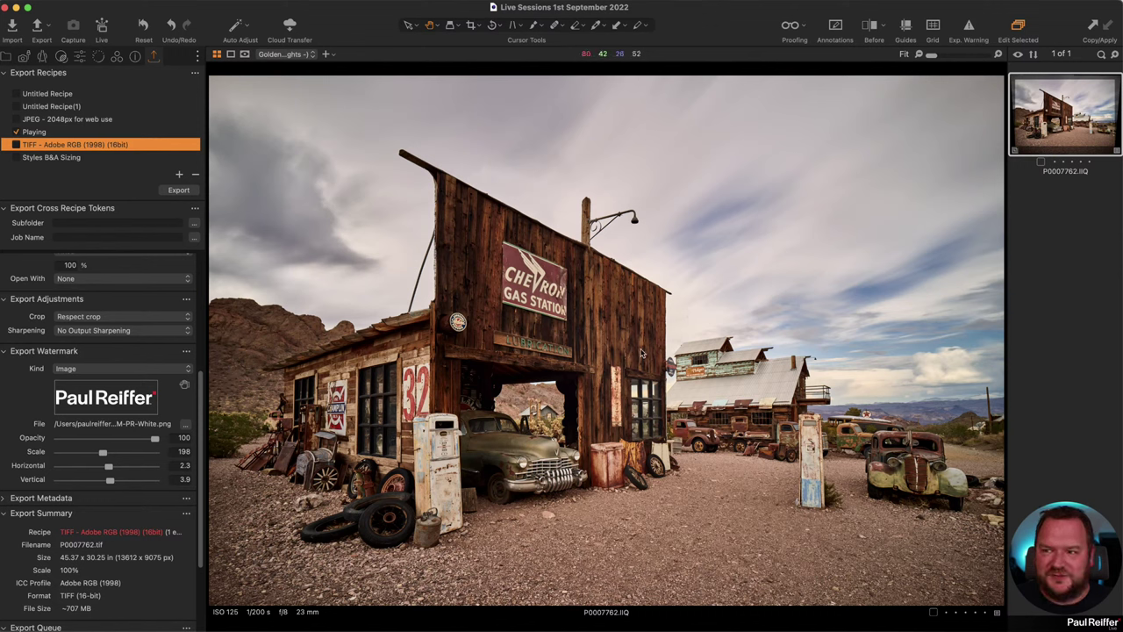
pyautogui.click(16, 146)
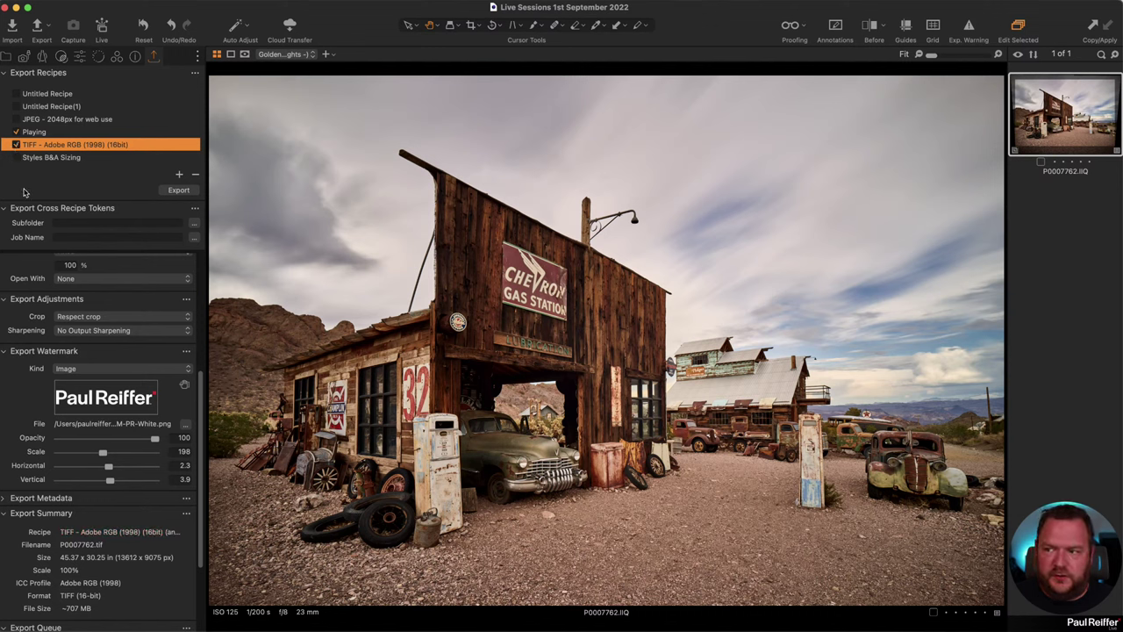
# Set the Playing recipe's watermark to horizontal 1.2, vertical 0.4 and scale 346.
pyautogui.click(35, 131)
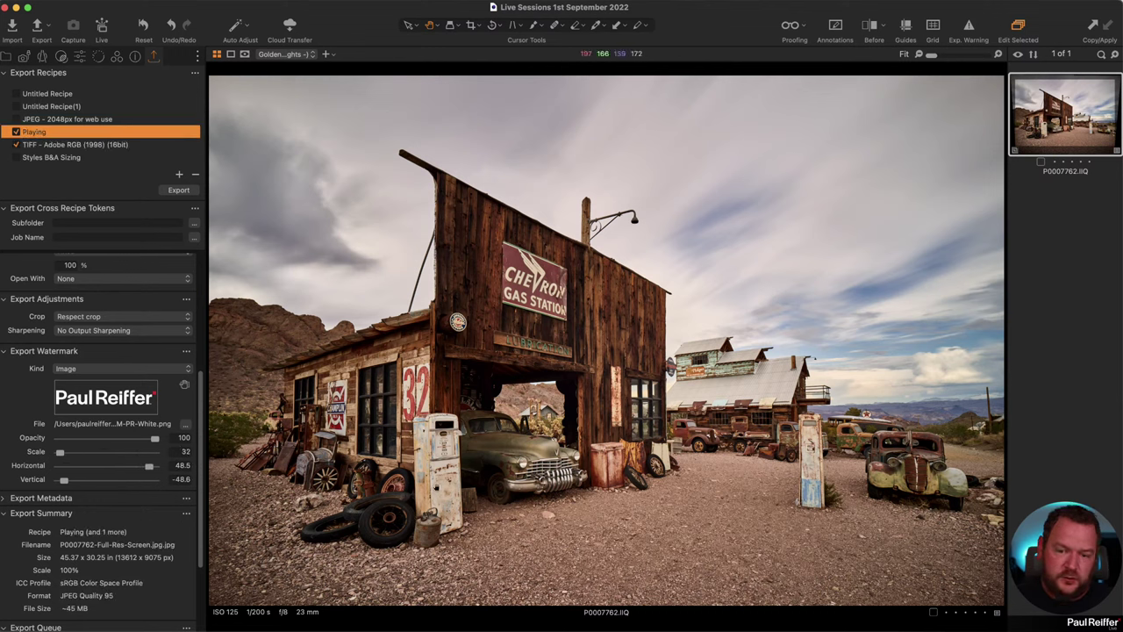
pyautogui.click(108, 466)
pyautogui.click(107, 480)
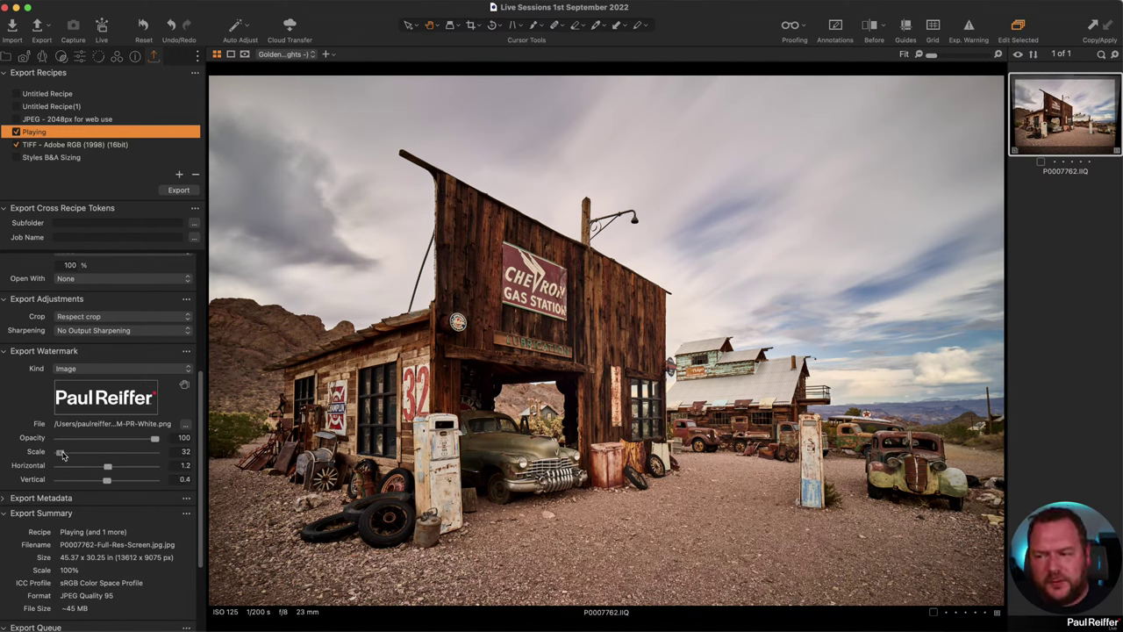
pyautogui.moveTo(61, 453); pyautogui.dragTo(143, 458)
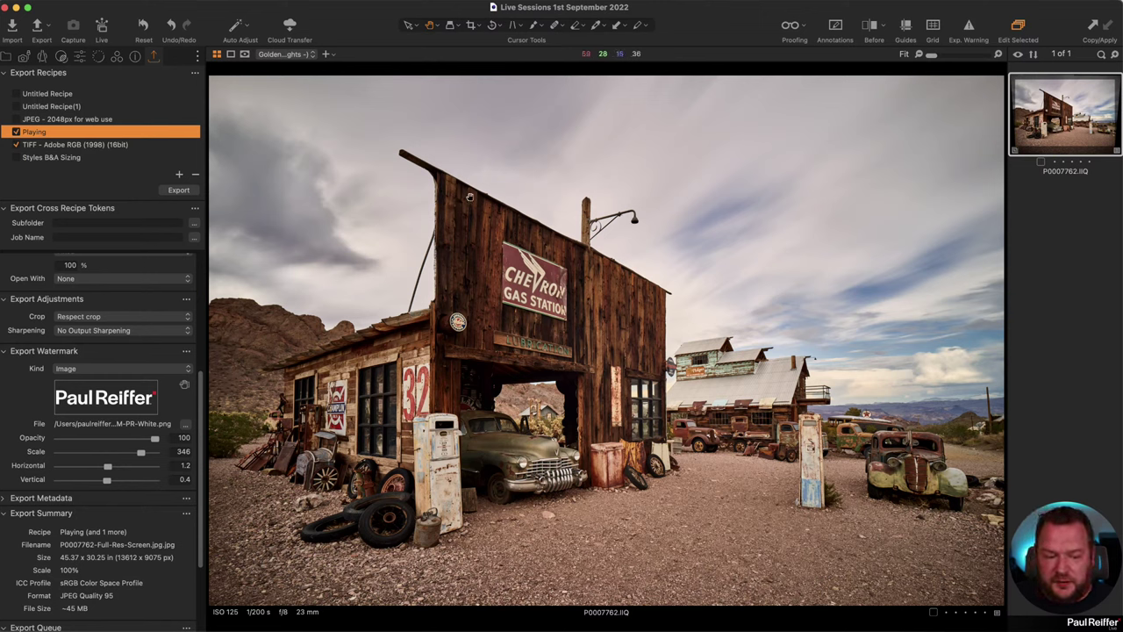
# Turn on Recipe Proofing to preview the Playing recipe's watermark on the photo, and switch to the image adjustment tools.
pyautogui.click(237, 0)
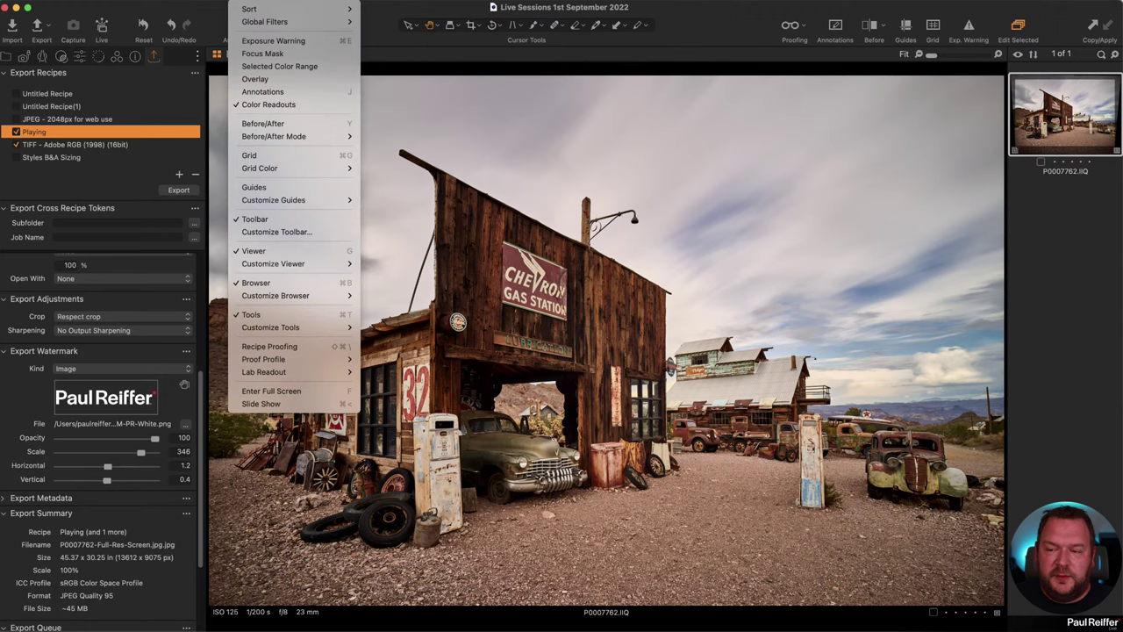
pyautogui.click(306, 351)
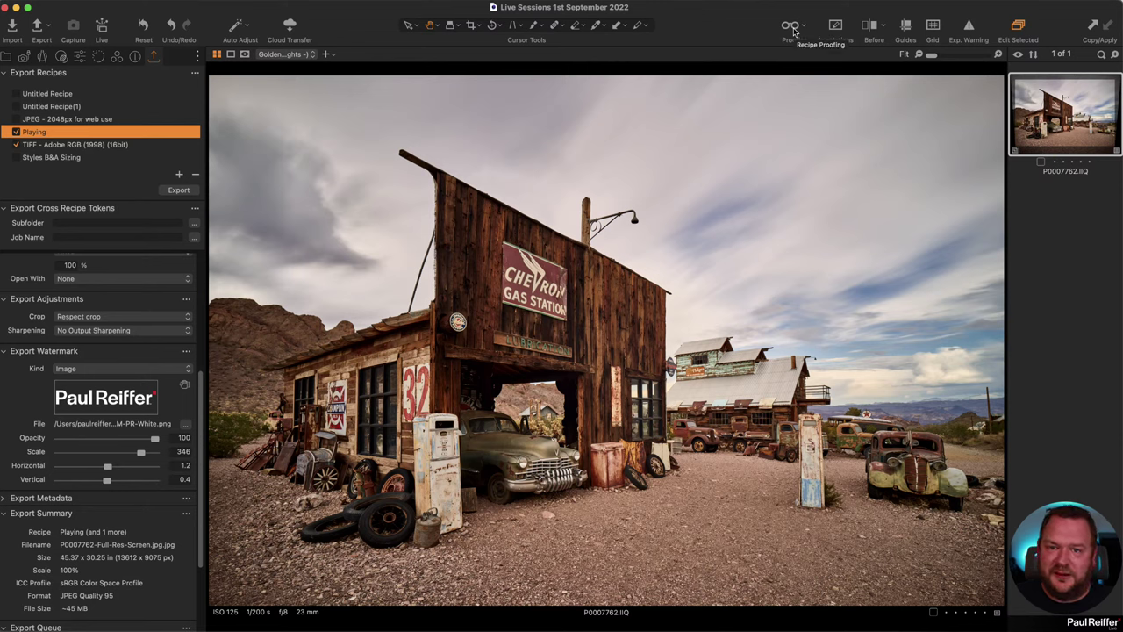
pyautogui.click(792, 29)
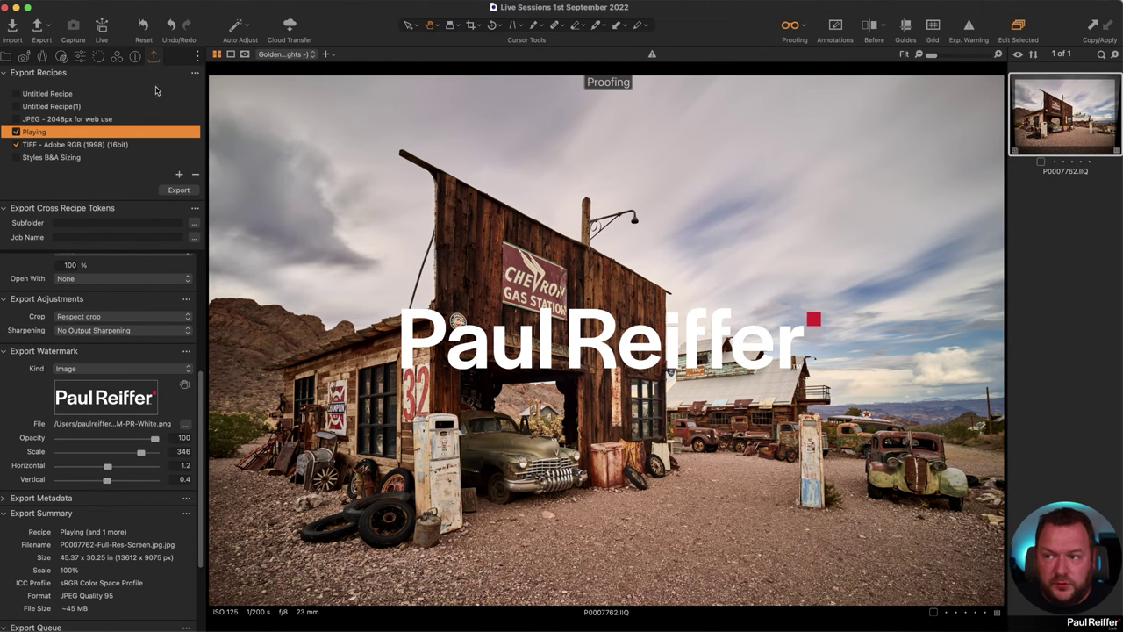
pyautogui.click(80, 58)
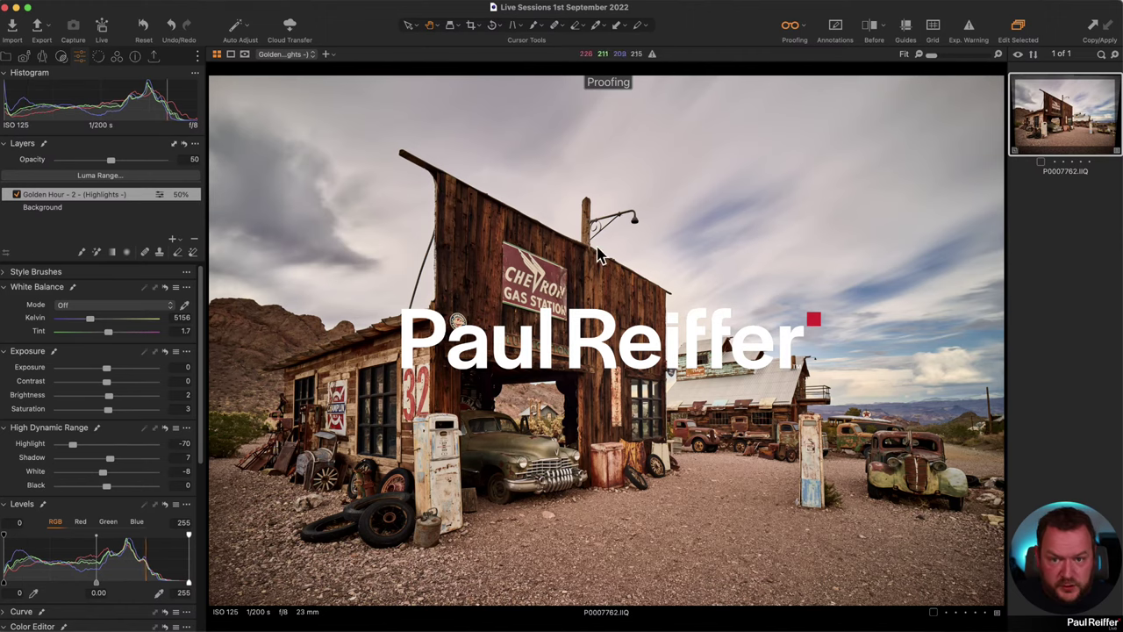
# Hide and restore the Viewer, and preview the TIFF - Adobe RGB (1998) (16bit) recipe's watermark from the export tools.
pyautogui.press('super+alt+v')
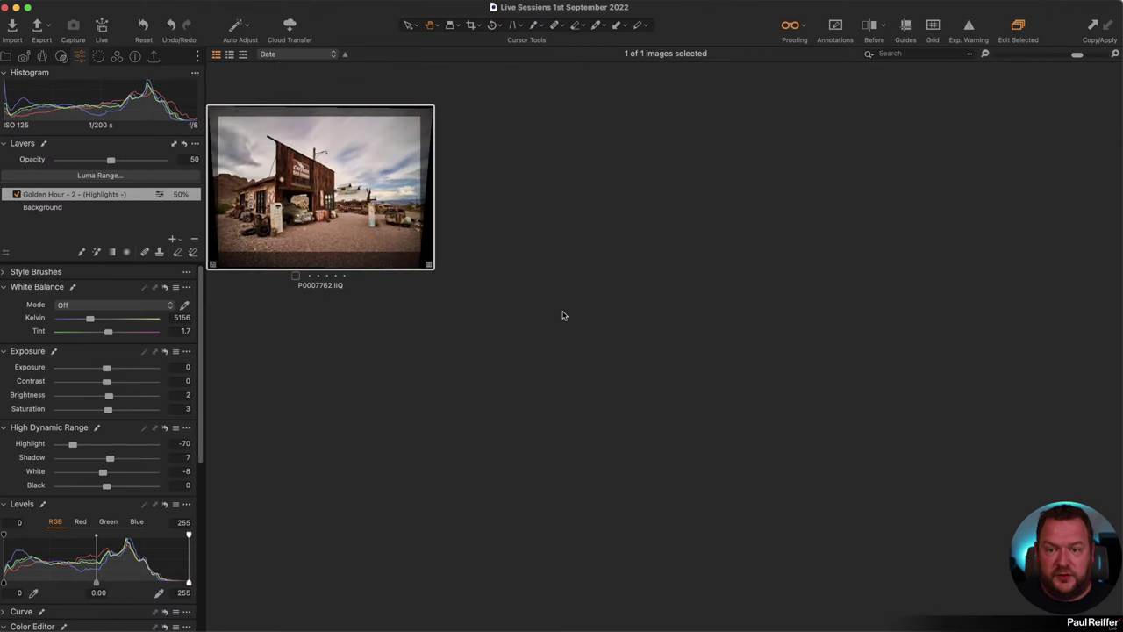
pyautogui.press('super+alt+v')
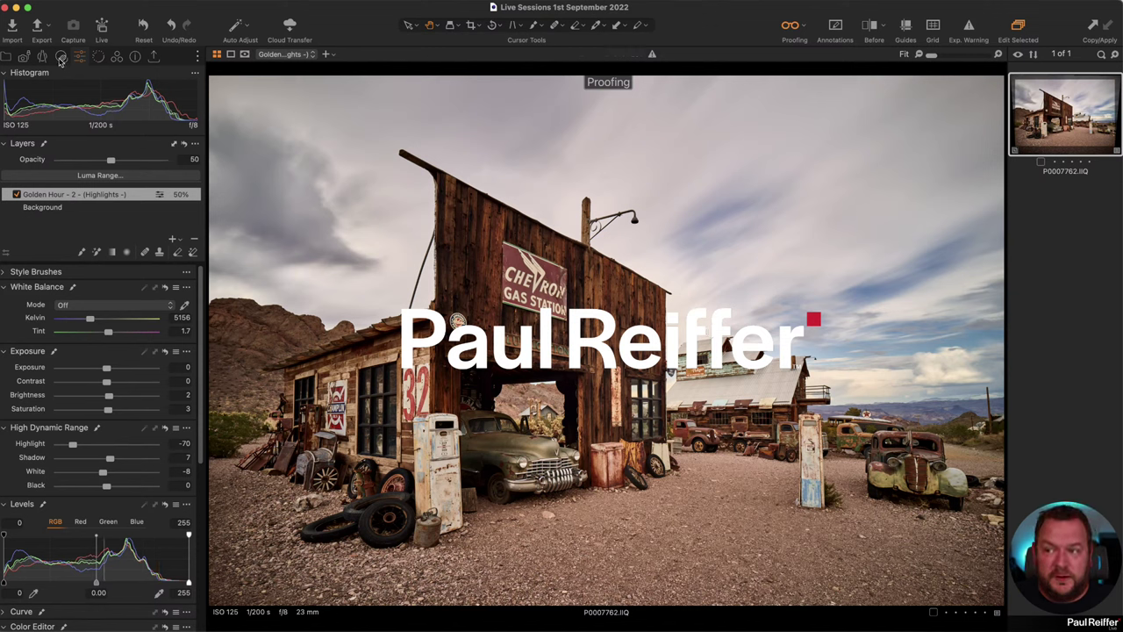
pyautogui.click(153, 58)
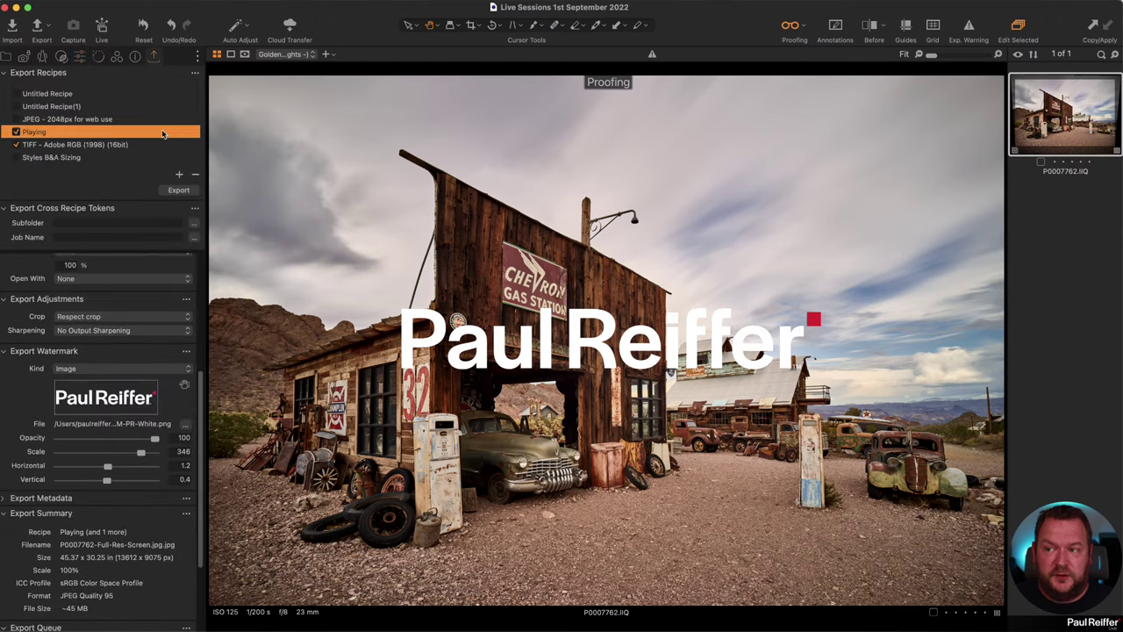
pyautogui.click(67, 145)
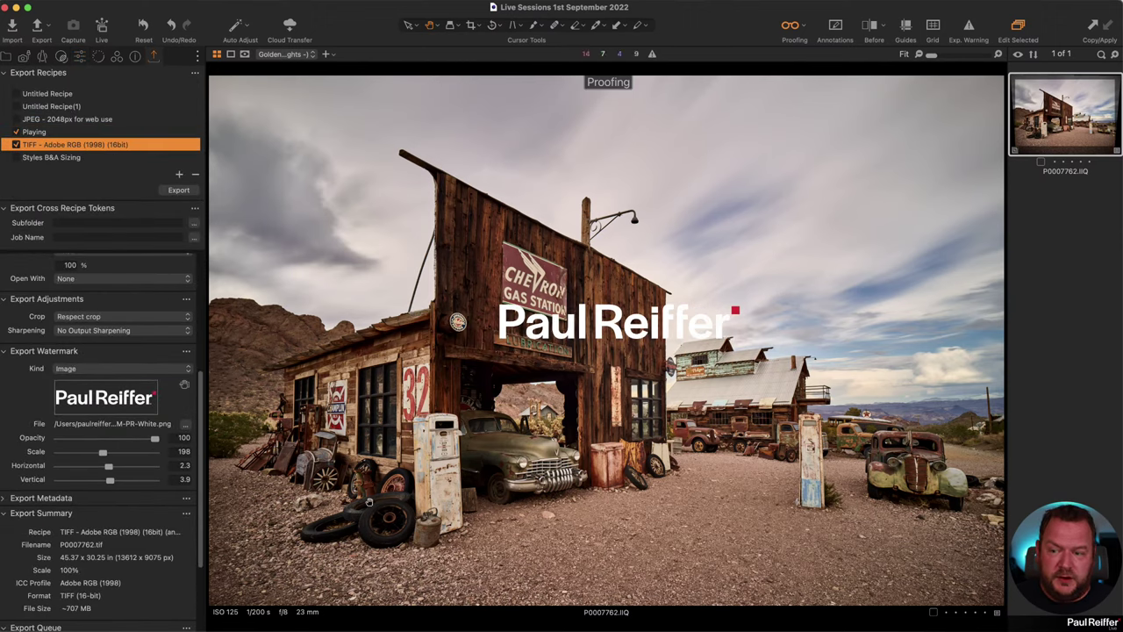
# Change the TIFF recipe's ICC profile, trying BlackWhite and settling on Phase One Gray G18.
pyautogui.scroll(5, 39, 319)
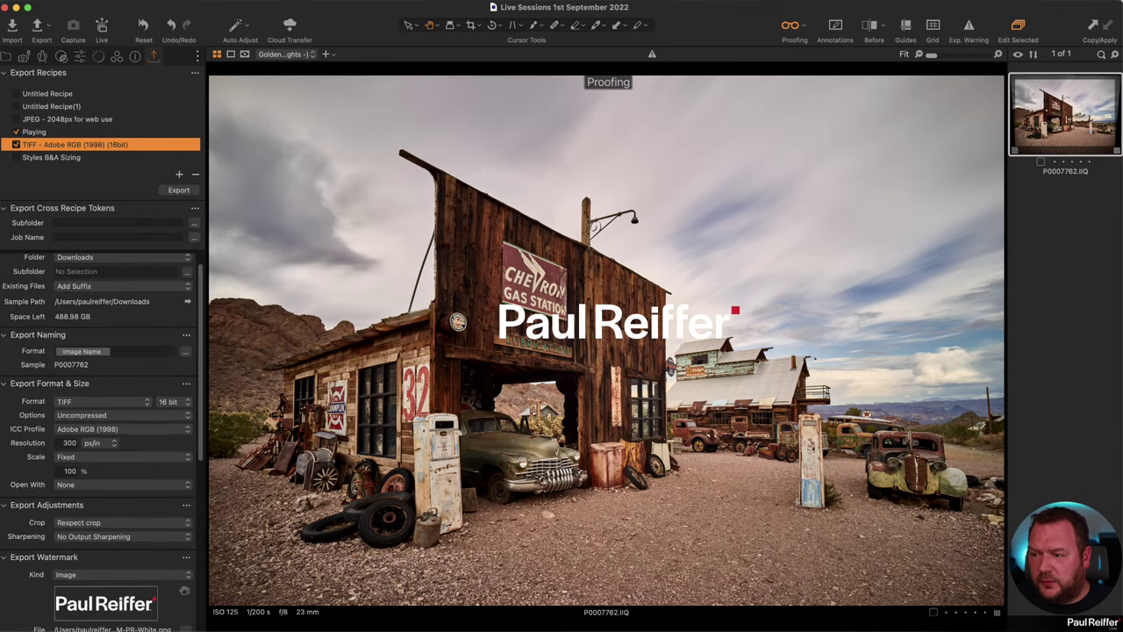
pyautogui.click(82, 430)
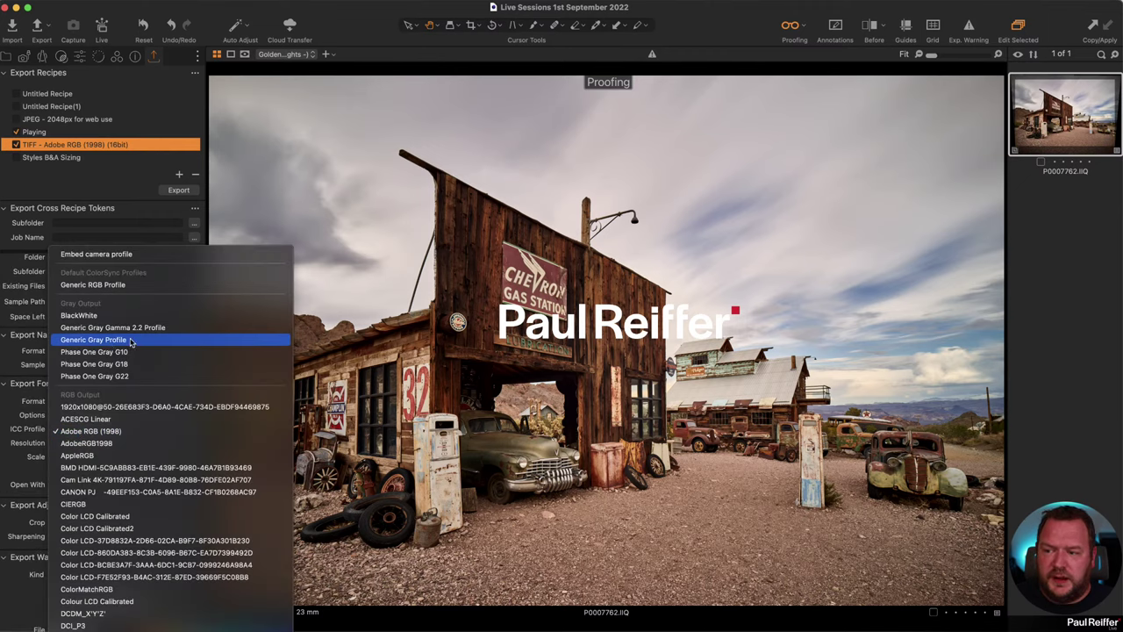
pyautogui.click(87, 316)
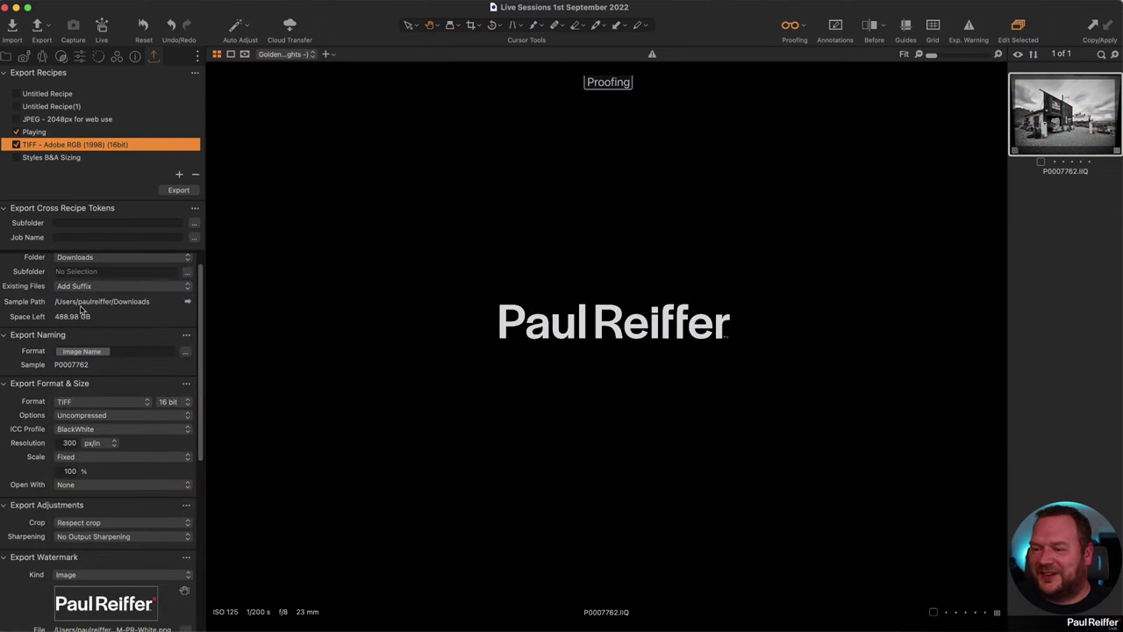
pyautogui.click(89, 426)
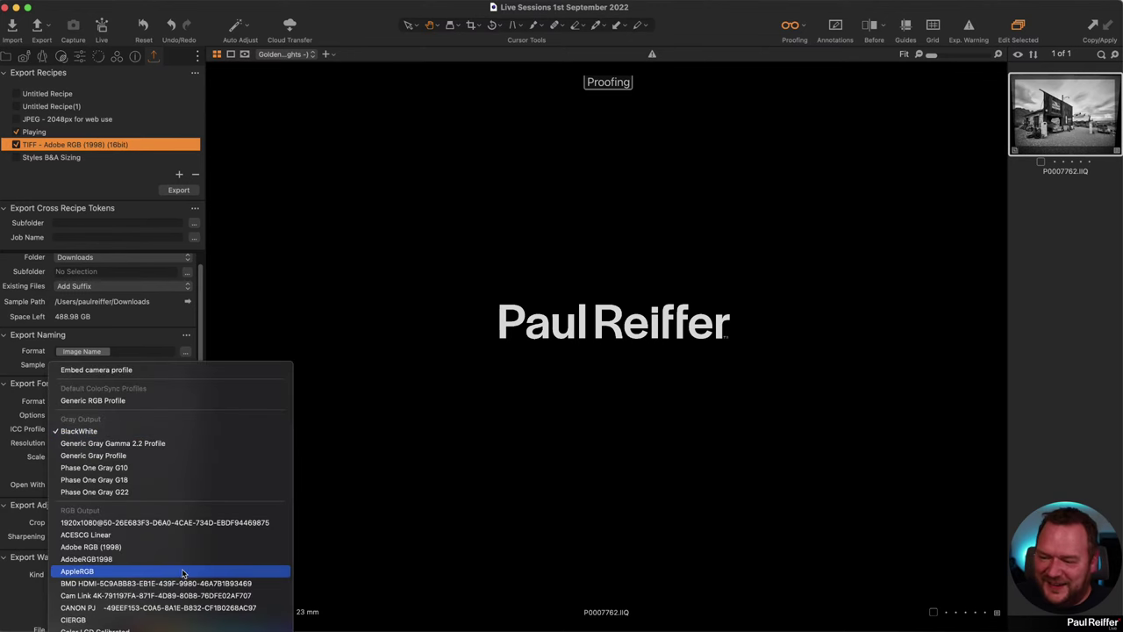
pyautogui.click(145, 479)
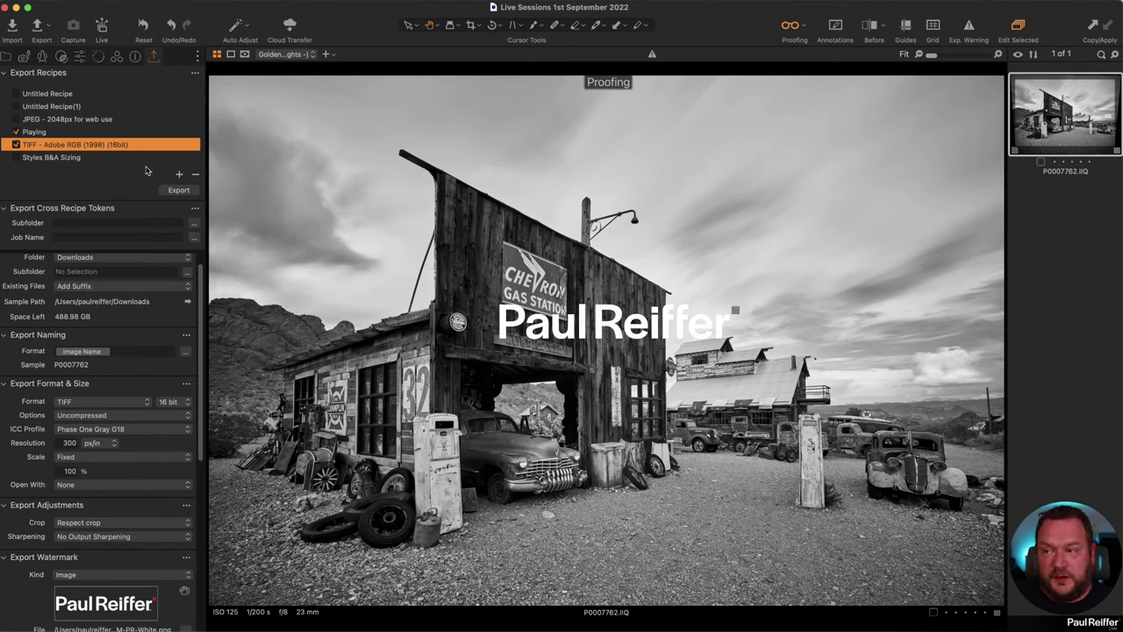
# Compare the Playing and TIFF recipes on the photo, first with Recipe Proofing on and again with it off.
pyautogui.click(49, 131)
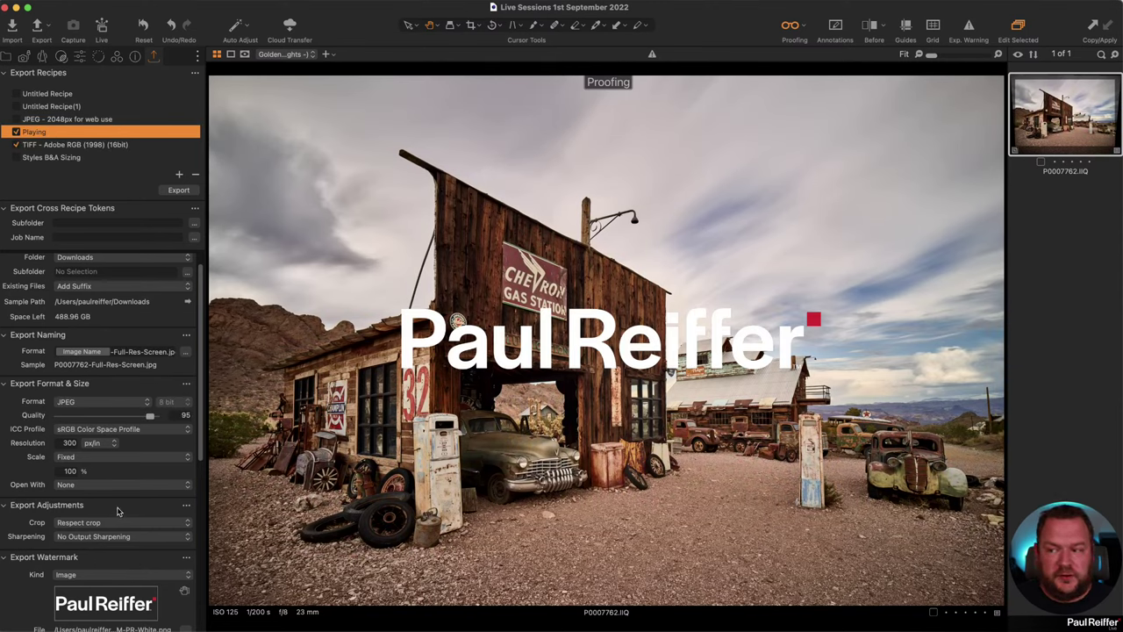
pyautogui.click(50, 145)
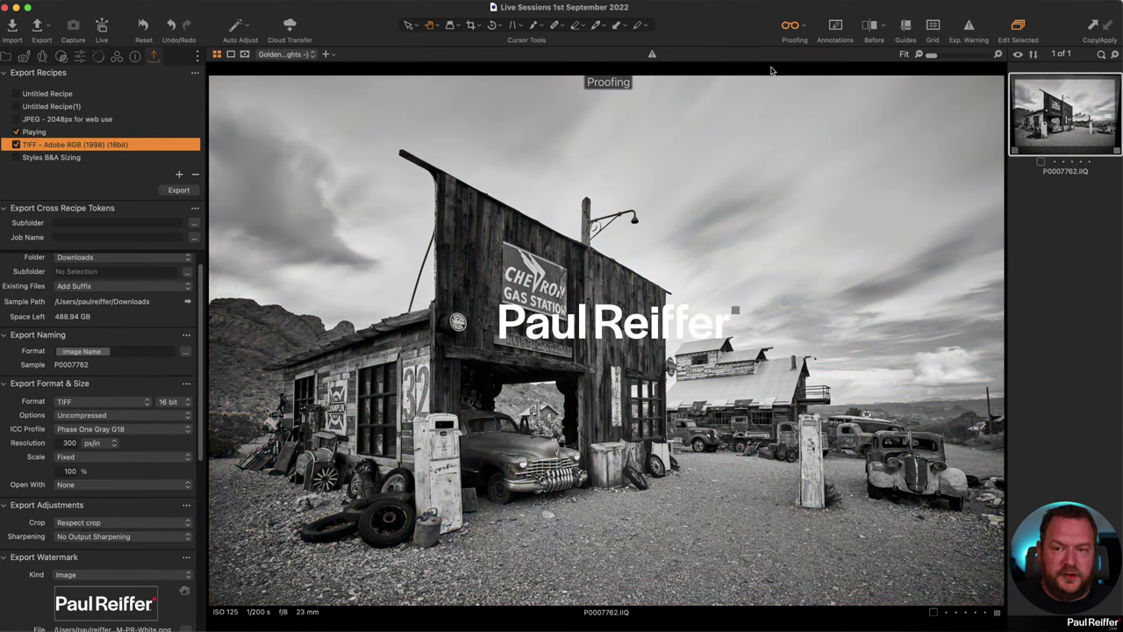
pyautogui.click(791, 26)
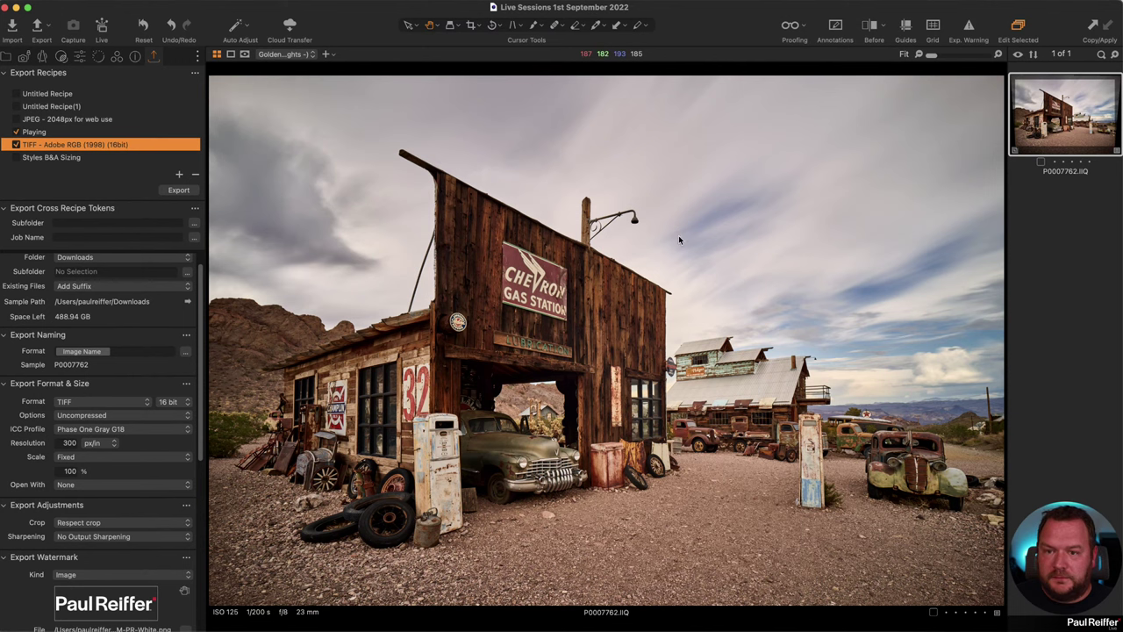
pyautogui.click(35, 133)
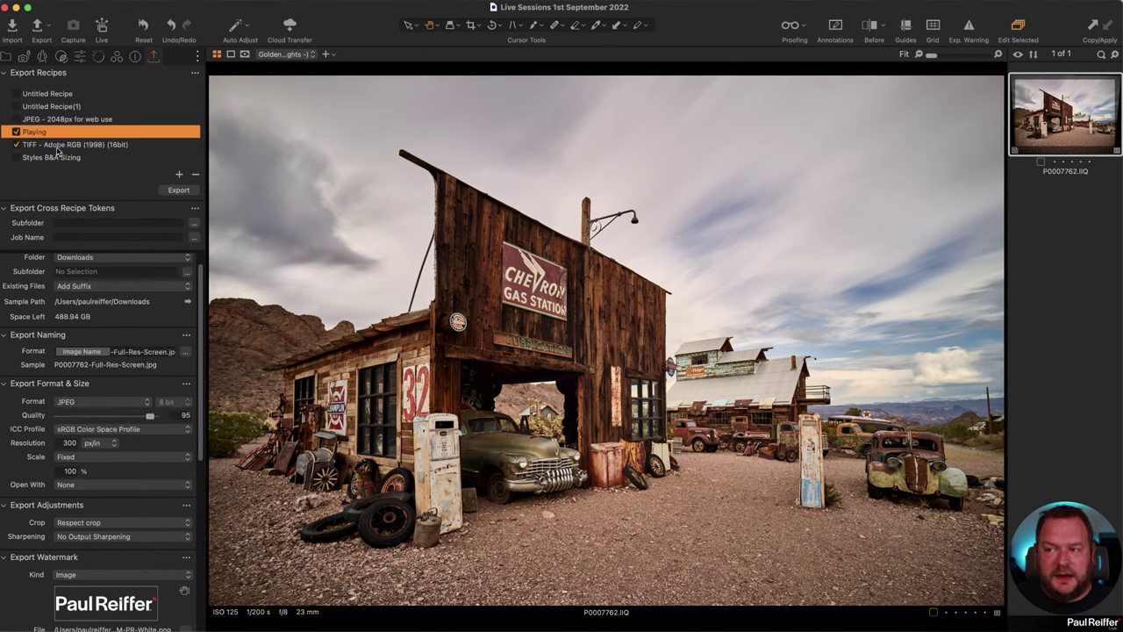
pyautogui.click(56, 146)
pyautogui.click(51, 133)
pyautogui.click(55, 144)
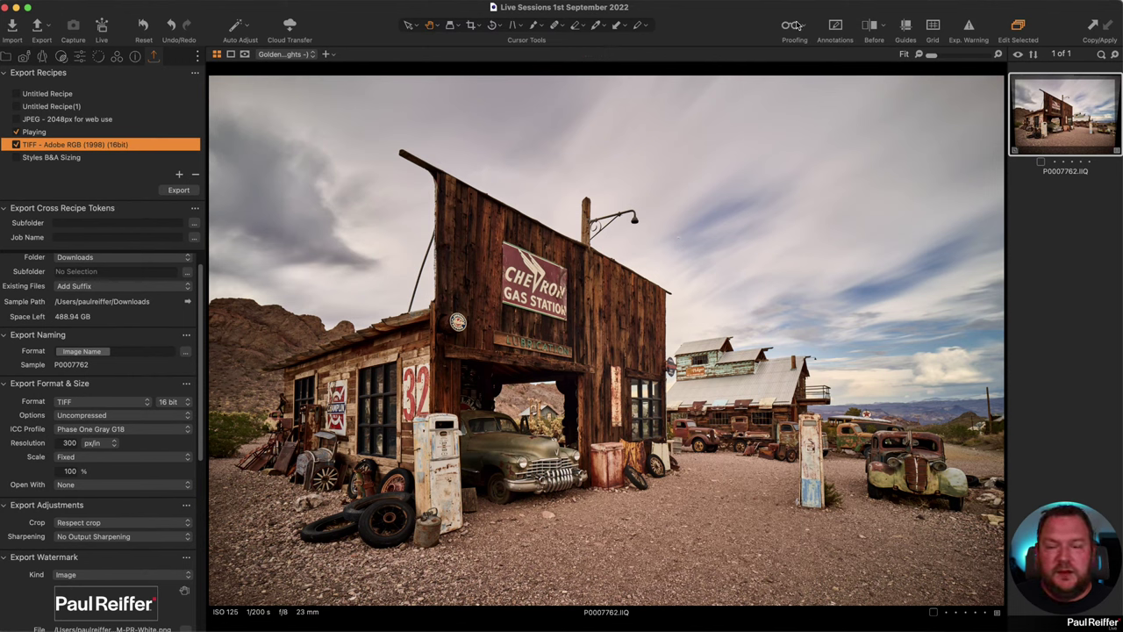
# With Recipe Proofing turned on, examine the Proof Profile options and the list of recipes available for proofing.
pyautogui.click(794, 25)
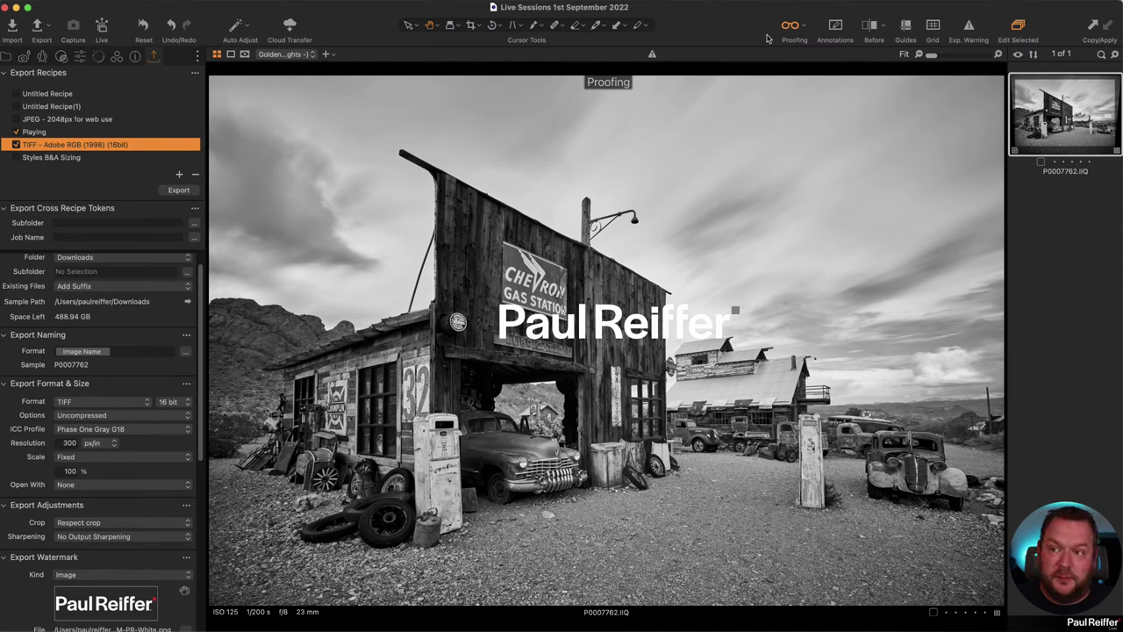
pyautogui.click(245, 2)
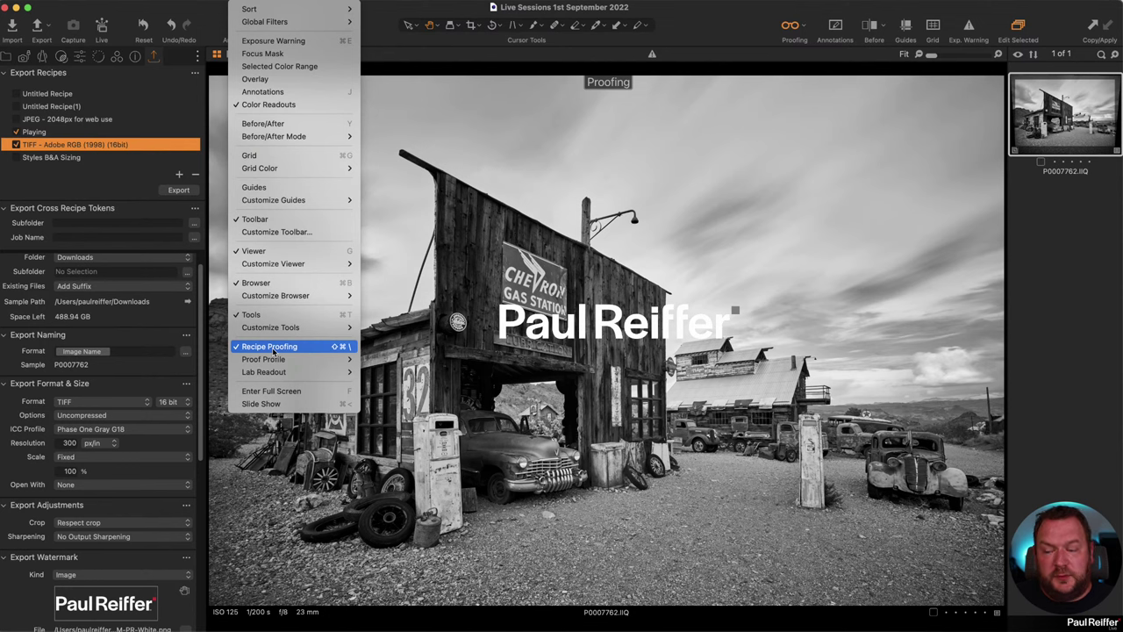
pyautogui.moveTo(270, 361)
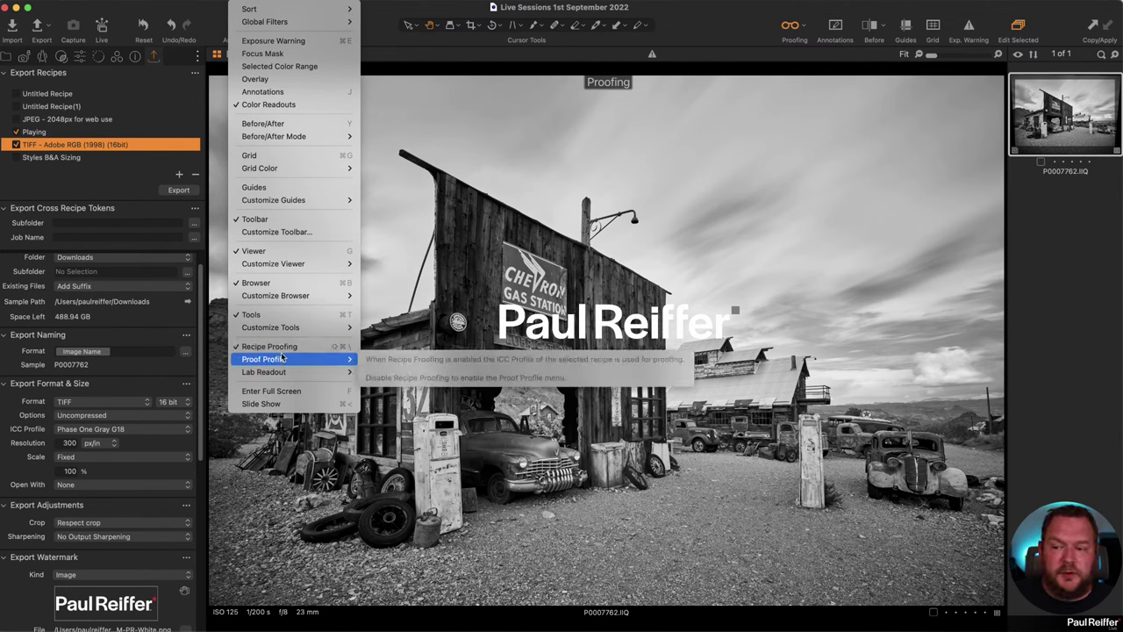
pyautogui.click(789, 31)
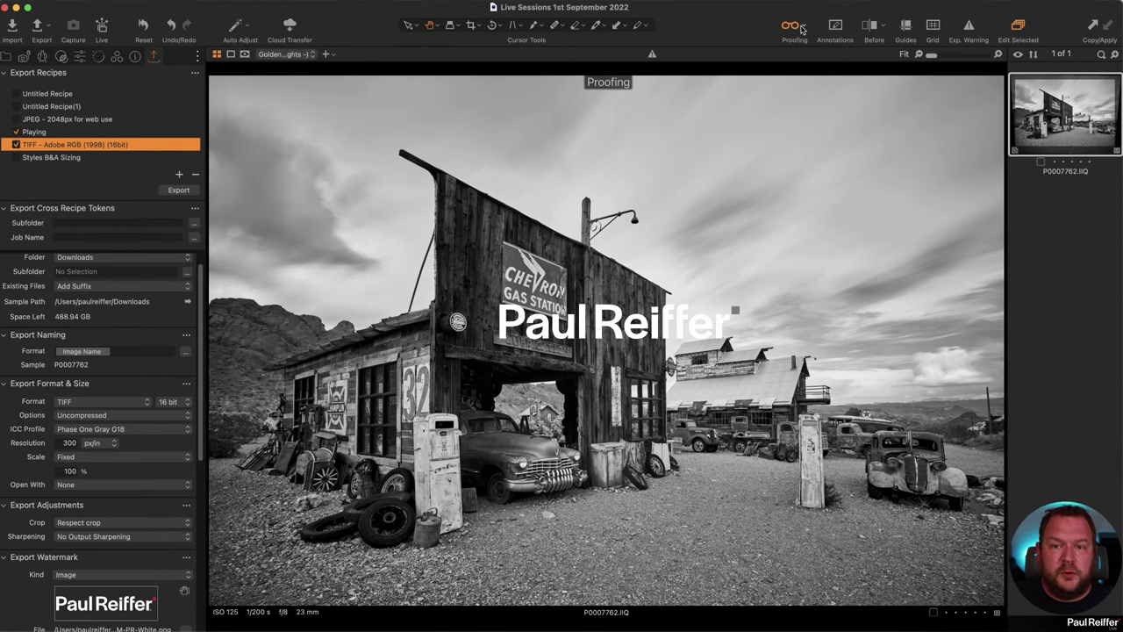
pyautogui.click(801, 30)
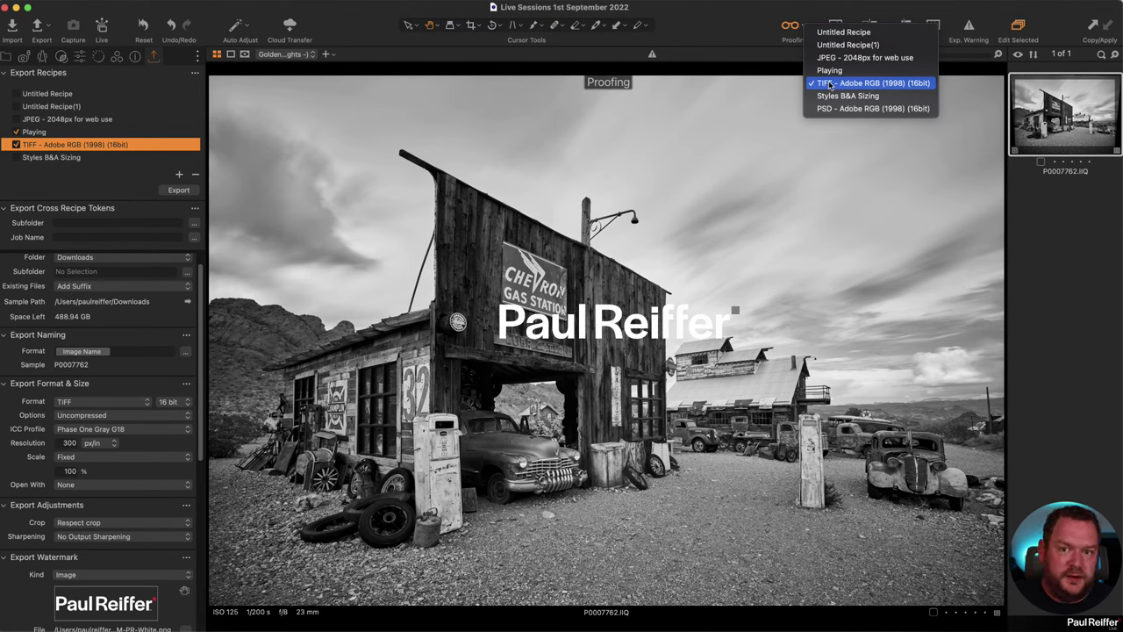
pyautogui.click(789, 26)
# Turn off Recipe Proofing and set the Proof Profile to the TIFF - Adobe RGB (1998) (16bit) recipe.
pyautogui.click(790, 26)
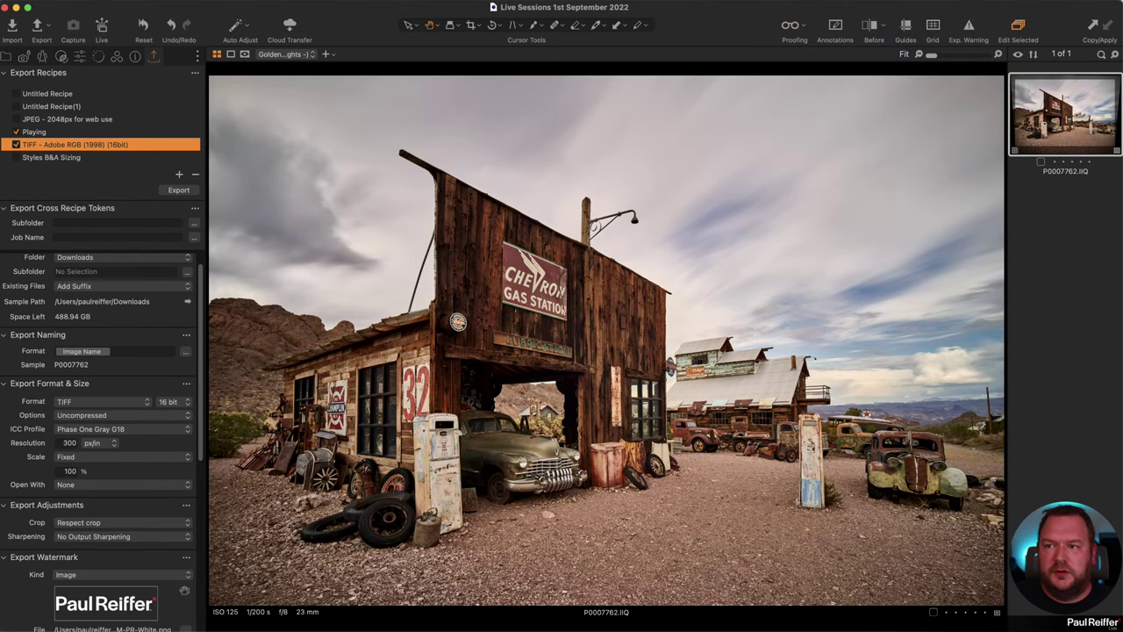
pyautogui.click(245, 1)
pyautogui.moveTo(322, 362)
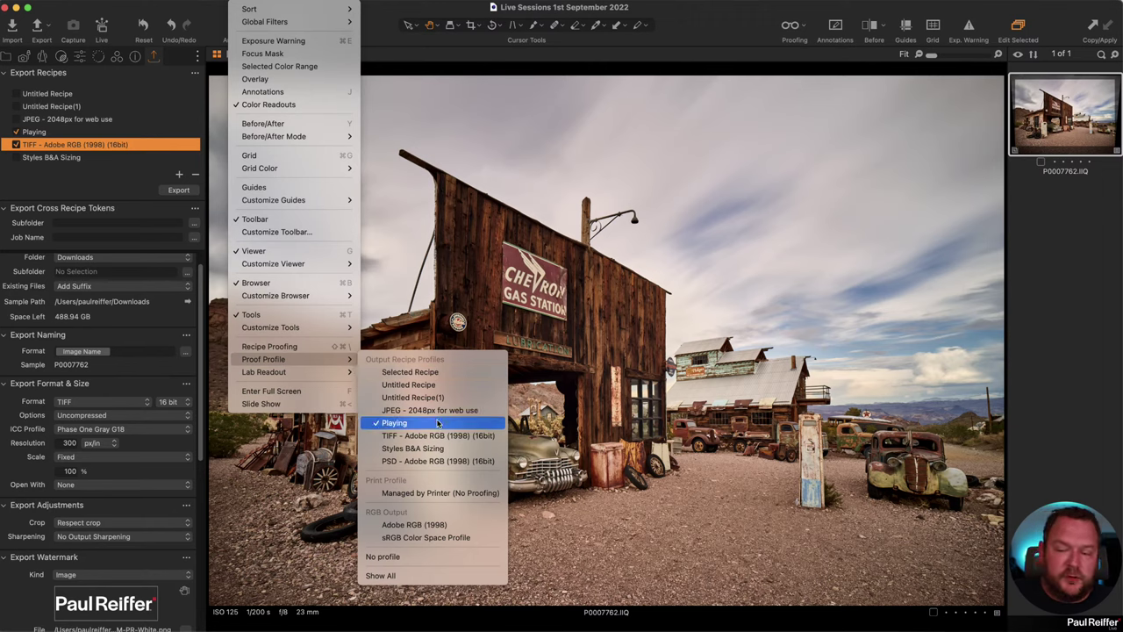
pyautogui.click(431, 436)
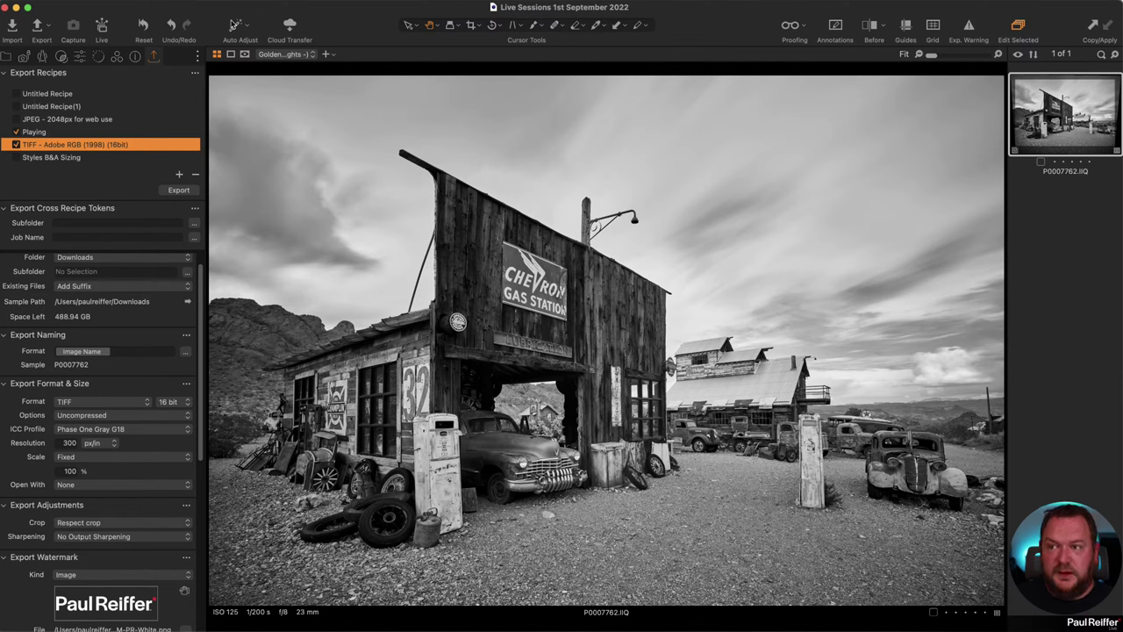
# Set the Proof Profile to Selected Recipe and test it by switching between the Playing and TIFF recipes.
pyautogui.click(236, 10)
pyautogui.moveTo(307, 361)
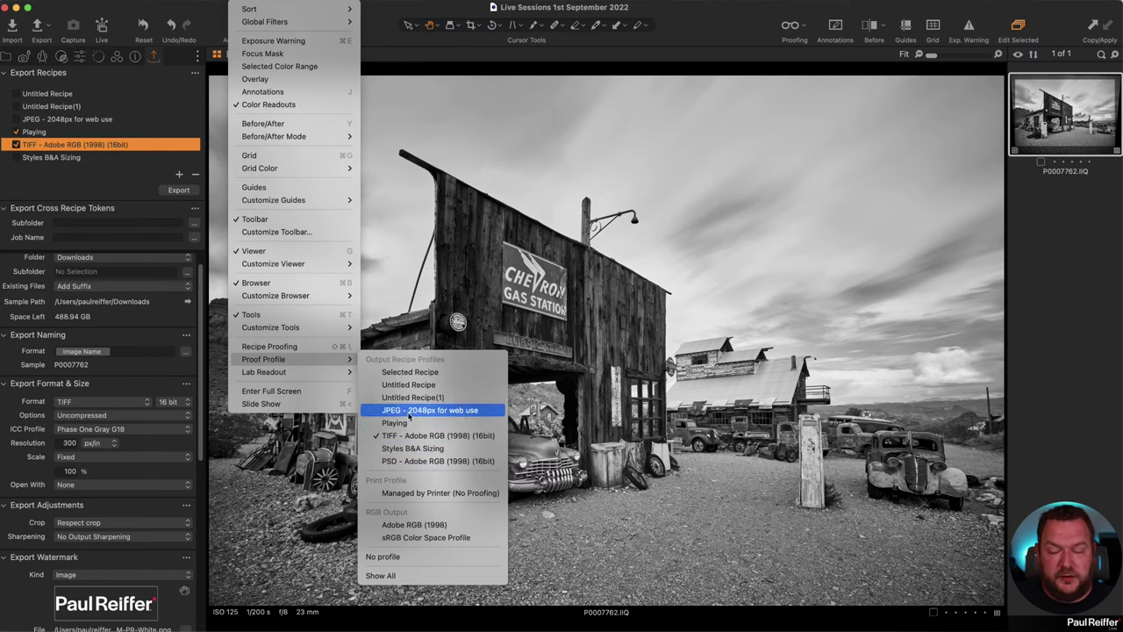
pyautogui.click(406, 376)
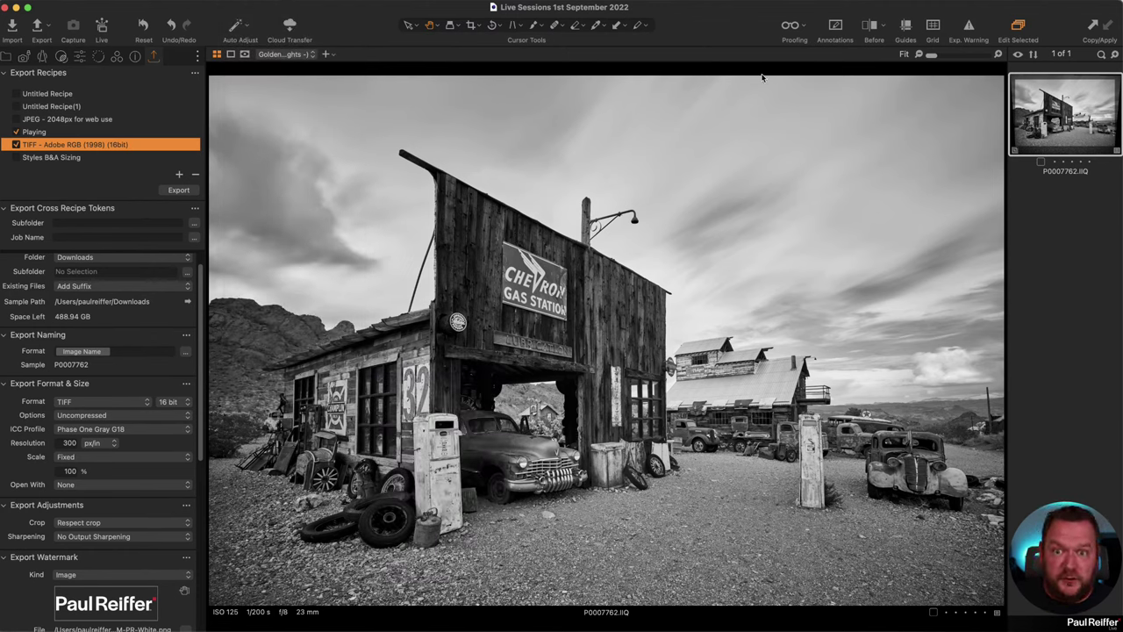
pyautogui.click(36, 131)
pyautogui.click(60, 145)
pyautogui.click(55, 133)
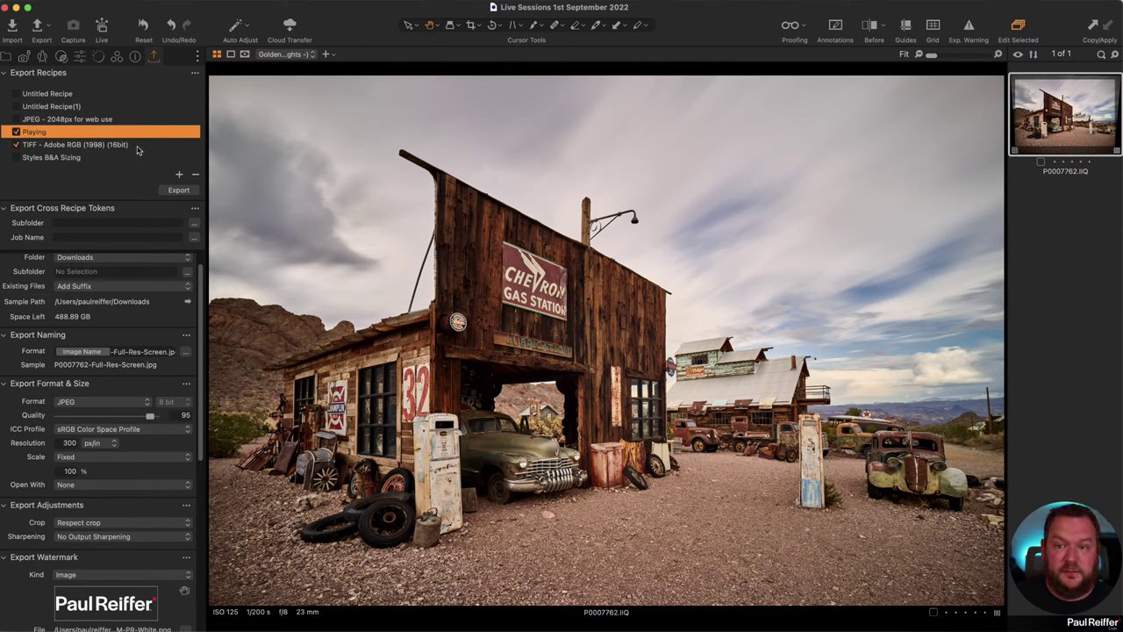
# Turn on Recipe Proofing for the Playing recipe and set its watermark to opacity 65, scale 64 and horizontal -55.
pyautogui.click(790, 25)
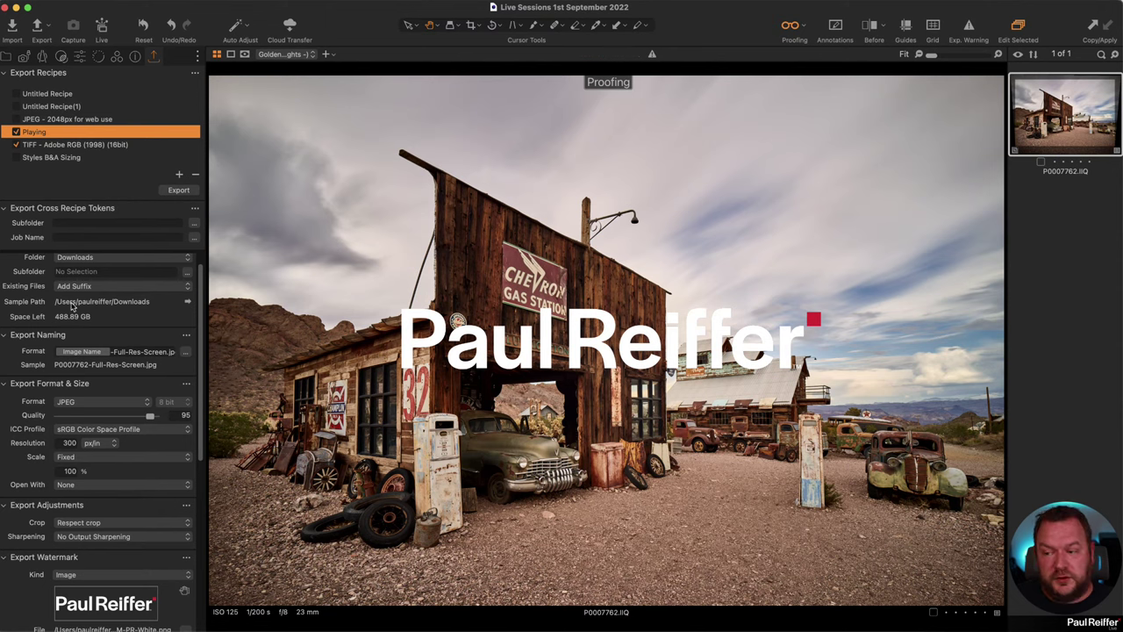
pyautogui.scroll(-5, 107, 452)
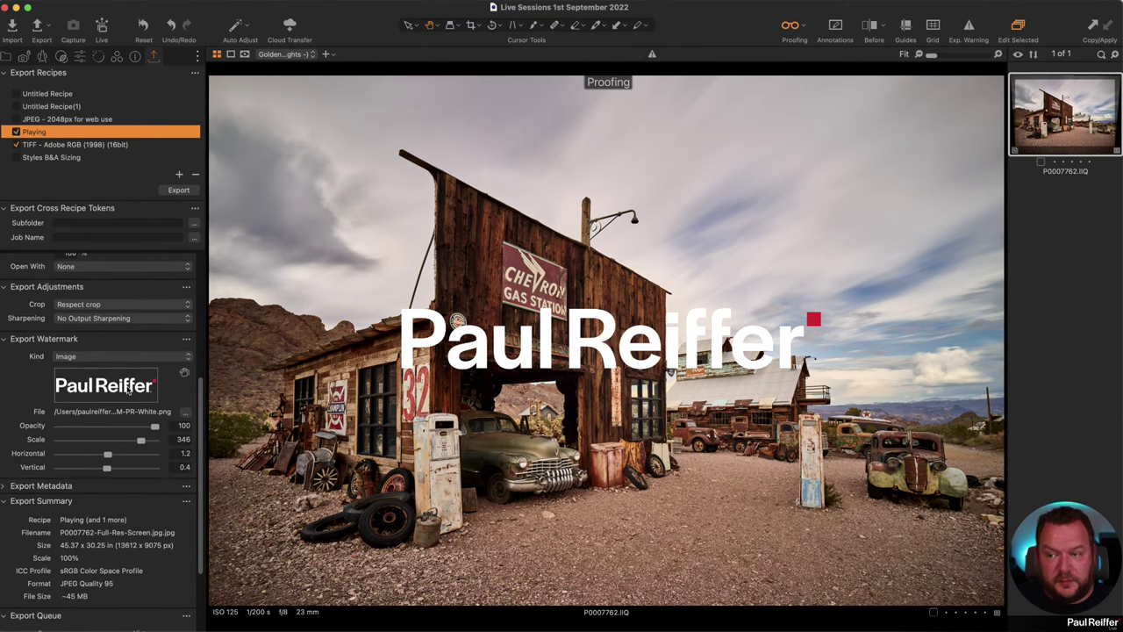
pyautogui.scroll(3, 128, 395)
pyautogui.scroll(-2, 127, 397)
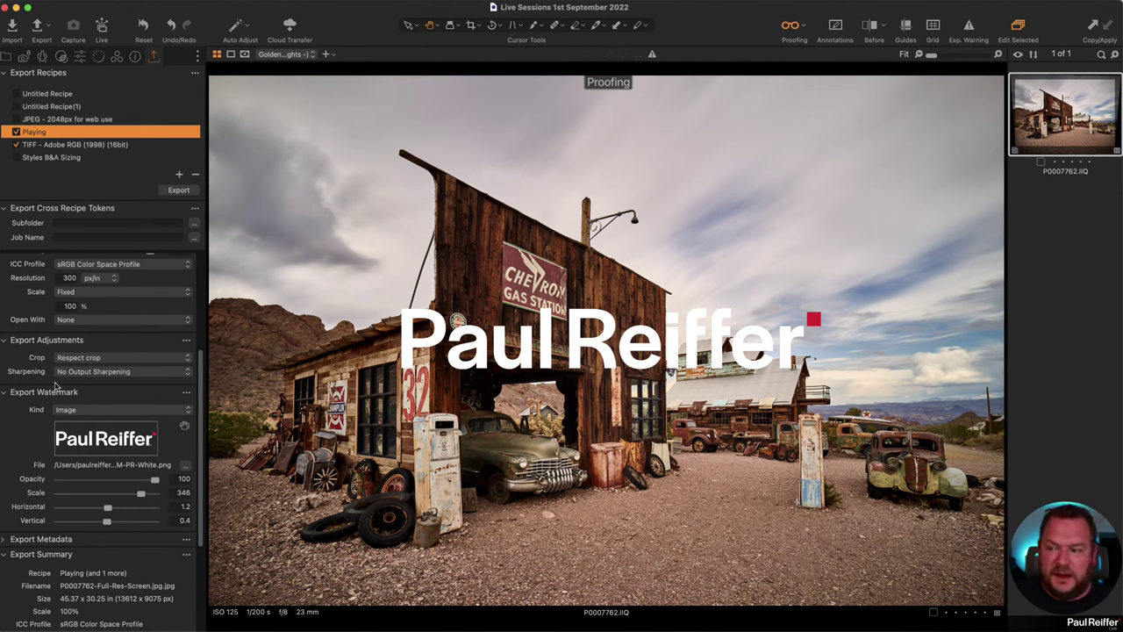
pyautogui.scroll(-1, 142, 478)
pyautogui.moveTo(154, 475); pyautogui.dragTo(55, 504)
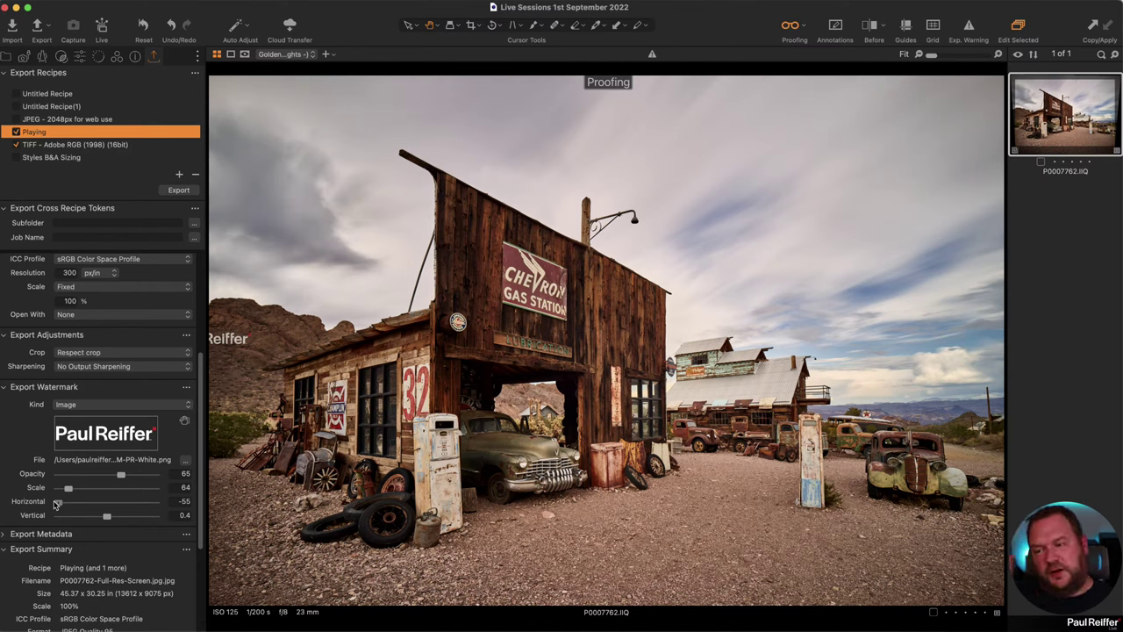
# Place the Playing watermark in the photo's bottom-right corner at horizontal 49.2 and vertical -48.4, with opacity 82.
pyautogui.moveTo(55, 504); pyautogui.dragTo(154, 506)
pyautogui.click(181, 501)
pyautogui.write('50')
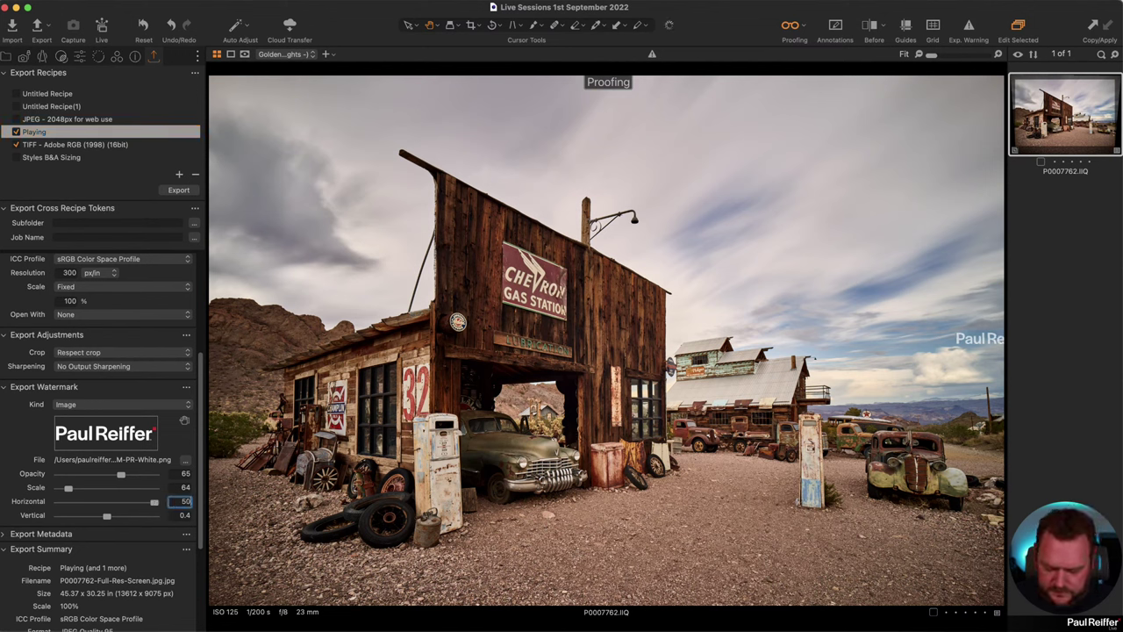
pyautogui.press('Tab')
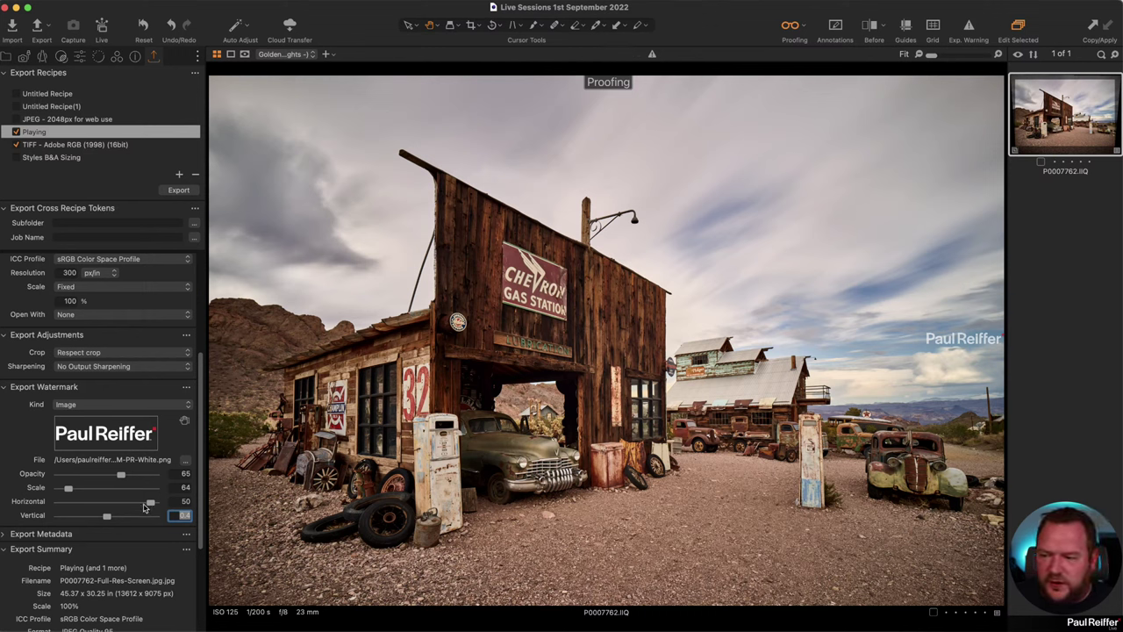
pyautogui.moveTo(151, 503); pyautogui.dragTo(67, 530)
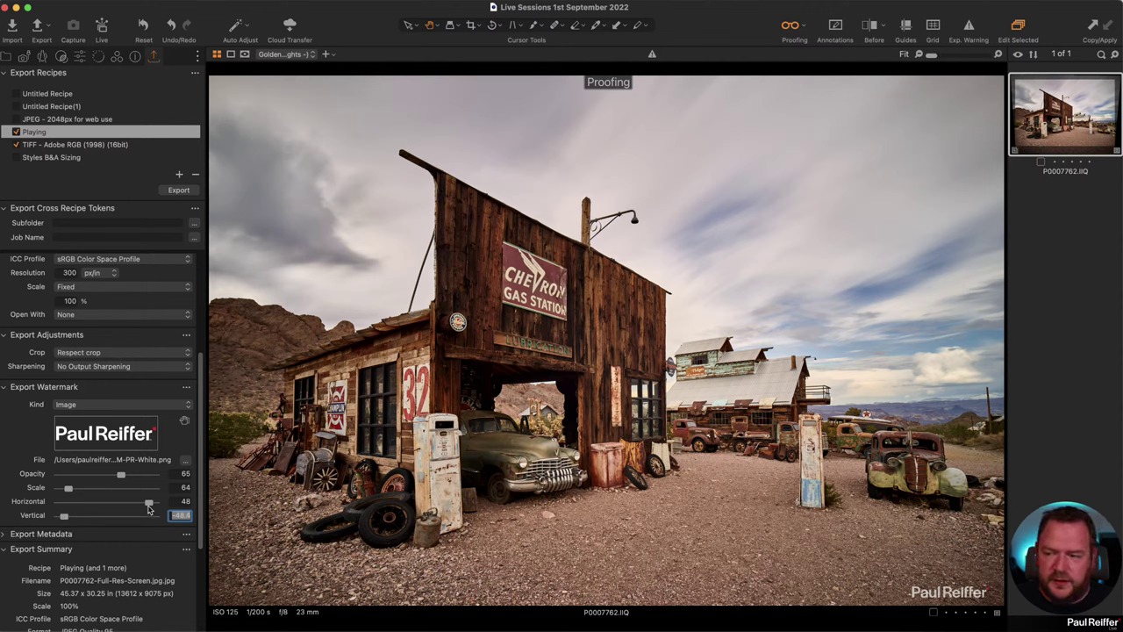
pyautogui.moveTo(148, 505); pyautogui.dragTo(137, 475)
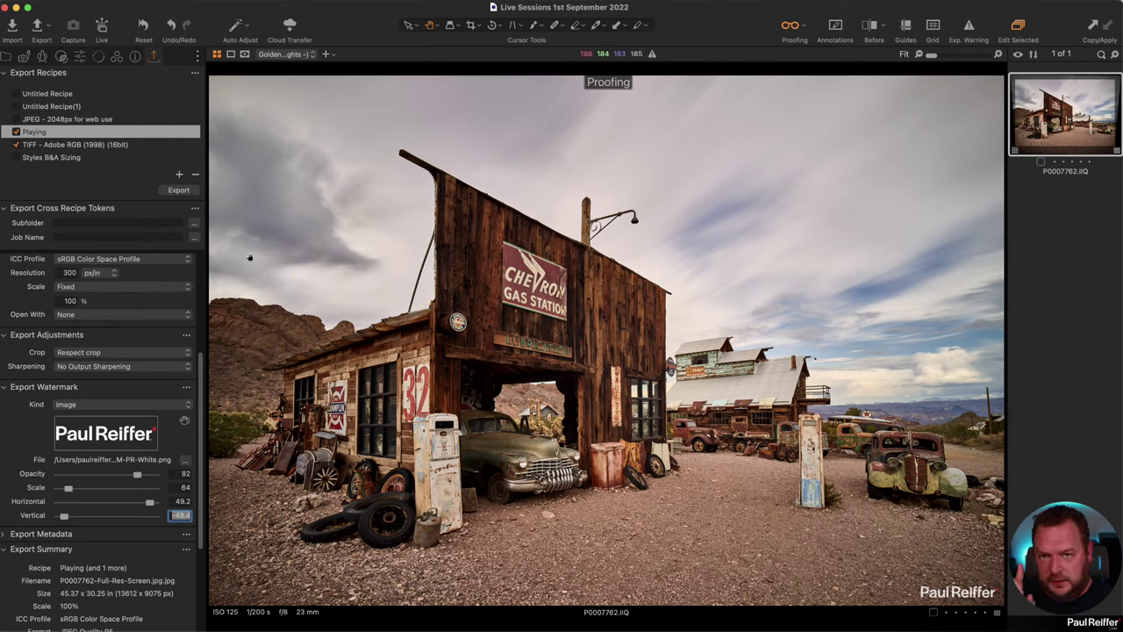
# Compare the TIFF recipe's proof with the Playing recipe's proof on the photo.
pyautogui.click(112, 145)
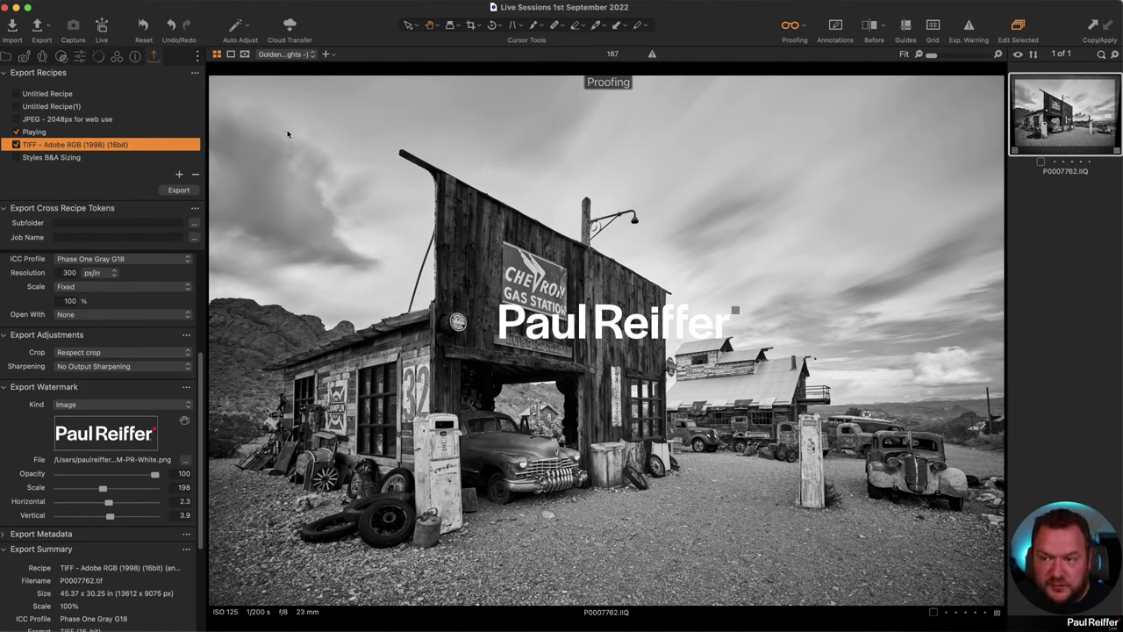
pyautogui.click(35, 131)
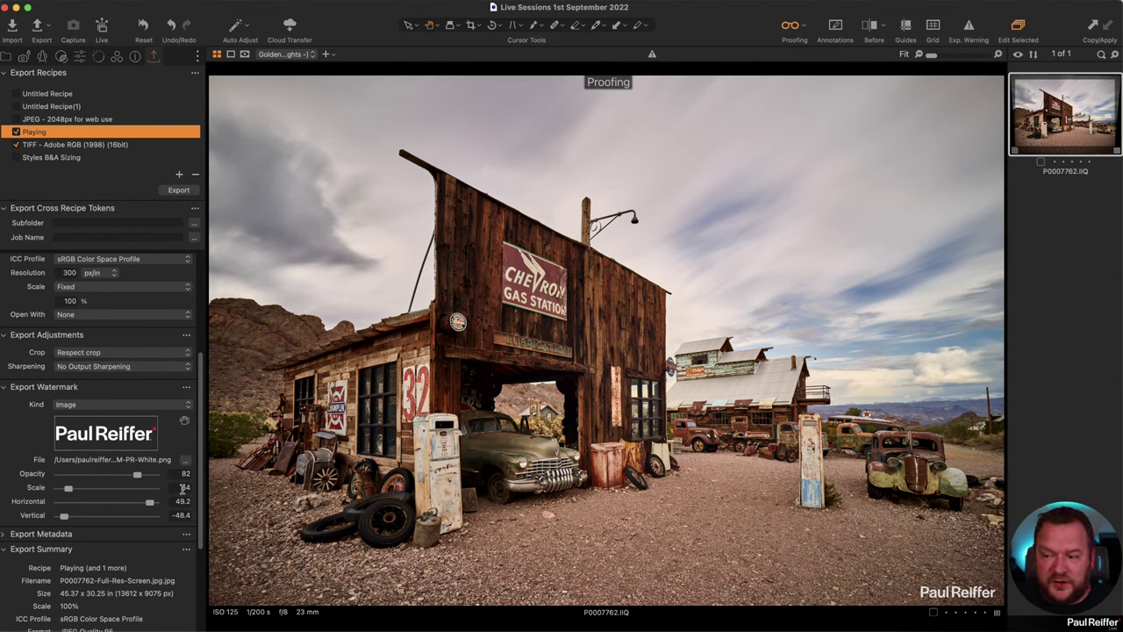
# Set the TIFF recipe's watermark scale to 65 and its export size to a 2000 px long edge.
pyautogui.click(40, 146)
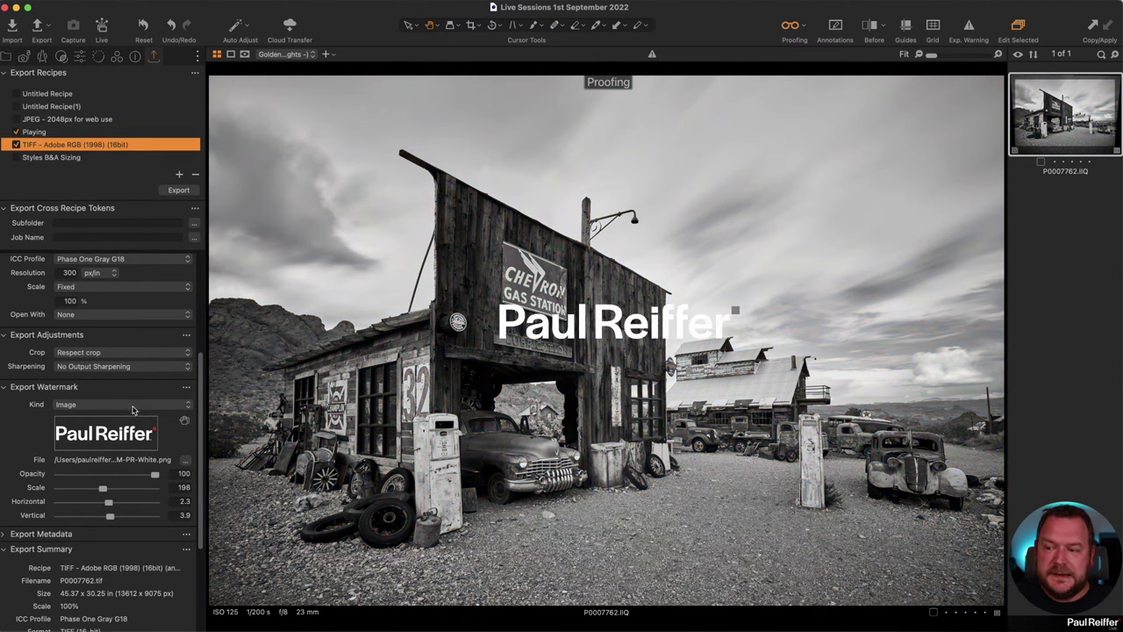
pyautogui.moveTo(102, 489); pyautogui.dragTo(69, 491)
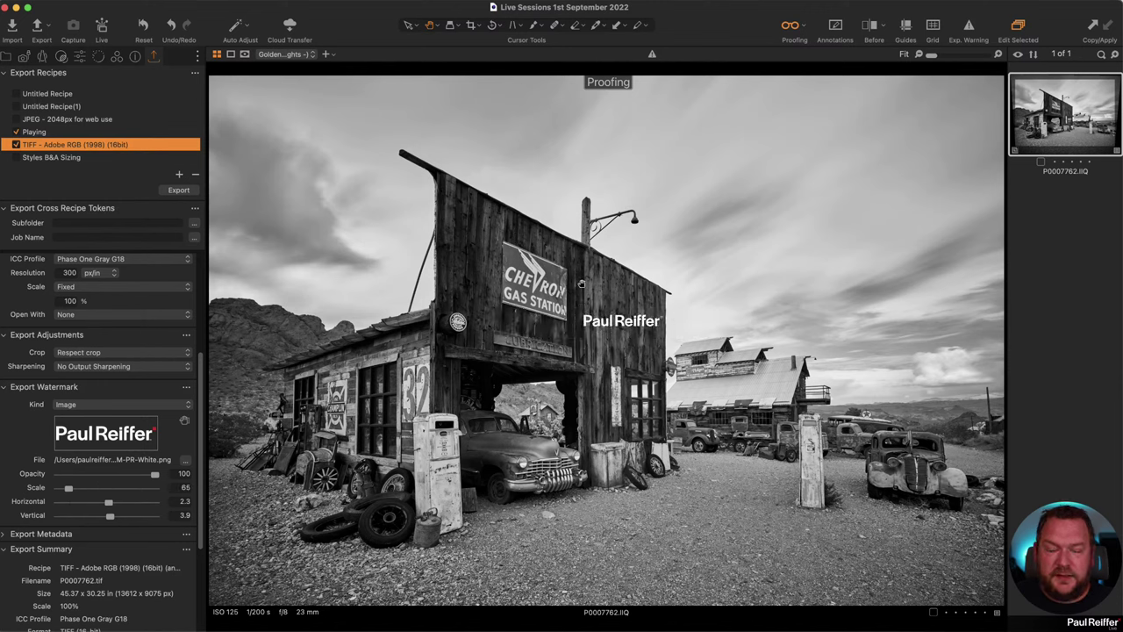
pyautogui.scroll(5, 123, 421)
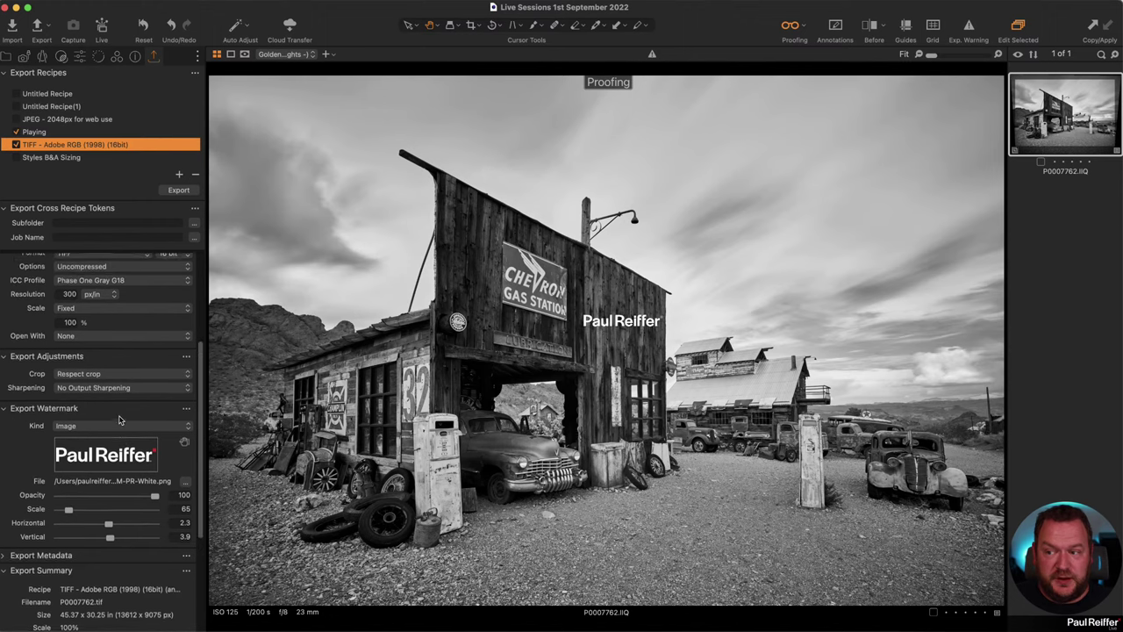
pyautogui.scroll(1, 120, 421)
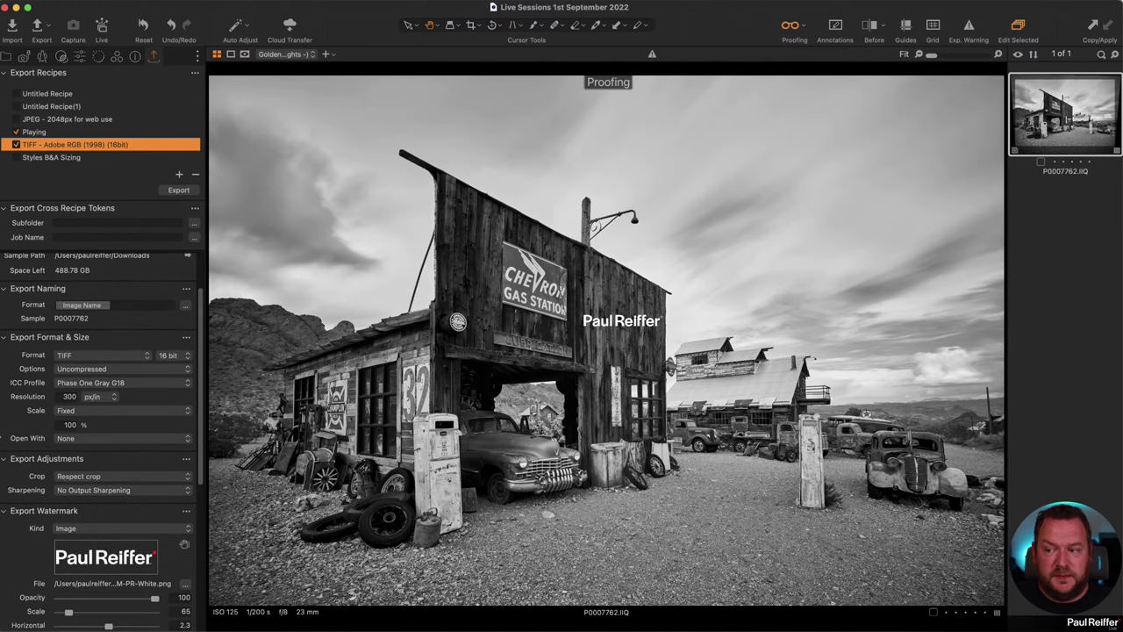
pyautogui.click(106, 412)
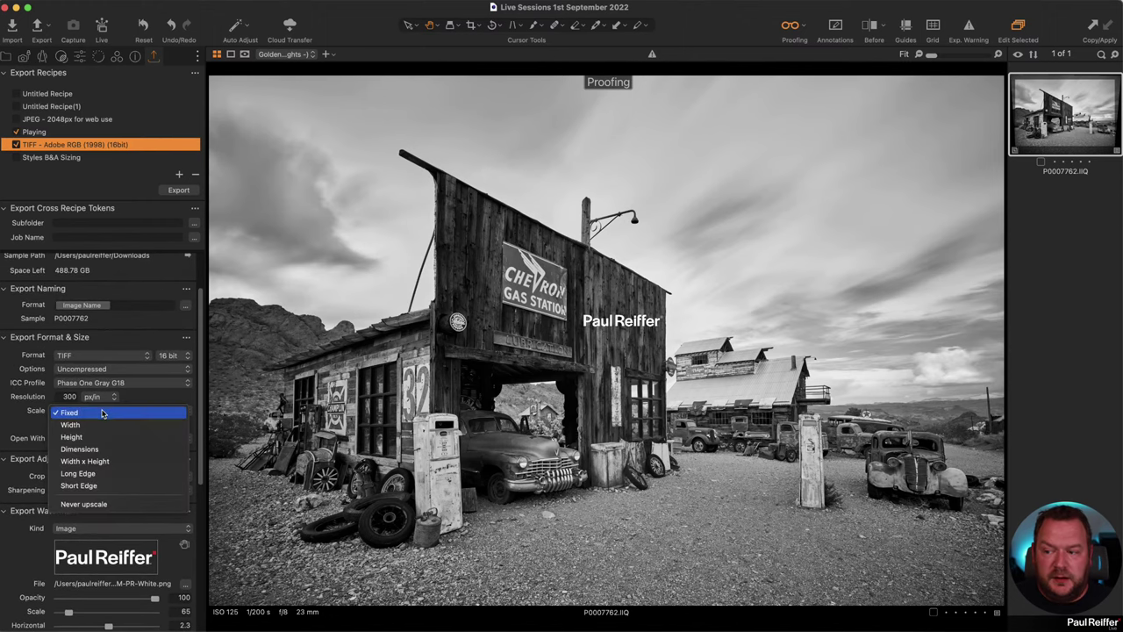
pyautogui.click(88, 473)
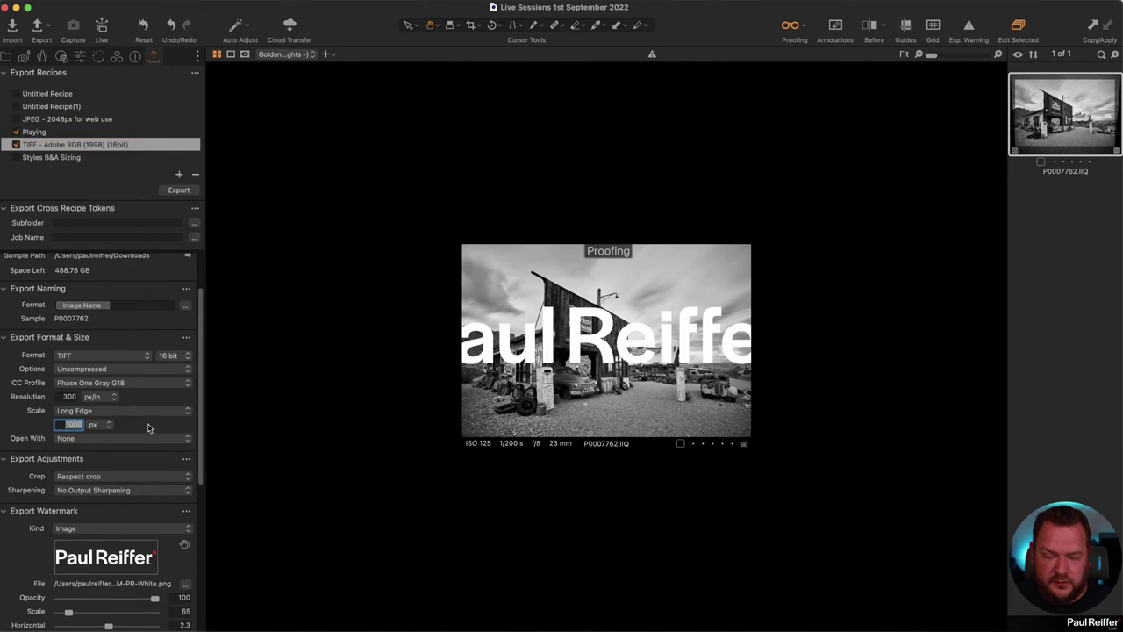
pyautogui.write('2000')
pyautogui.press('Tab')
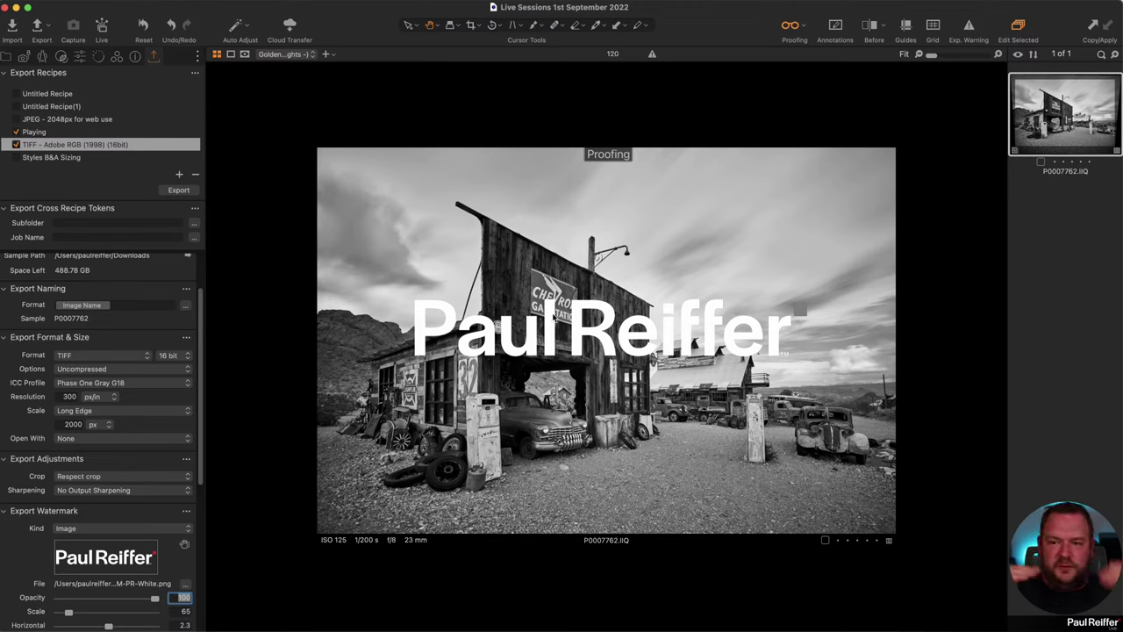
# Set the TIFF recipe's watermark scale to 64 and compare its proof with the Playing recipe's proof.
pyautogui.scroll(-1, 81, 551)
pyautogui.scroll(-1, 81, 551)
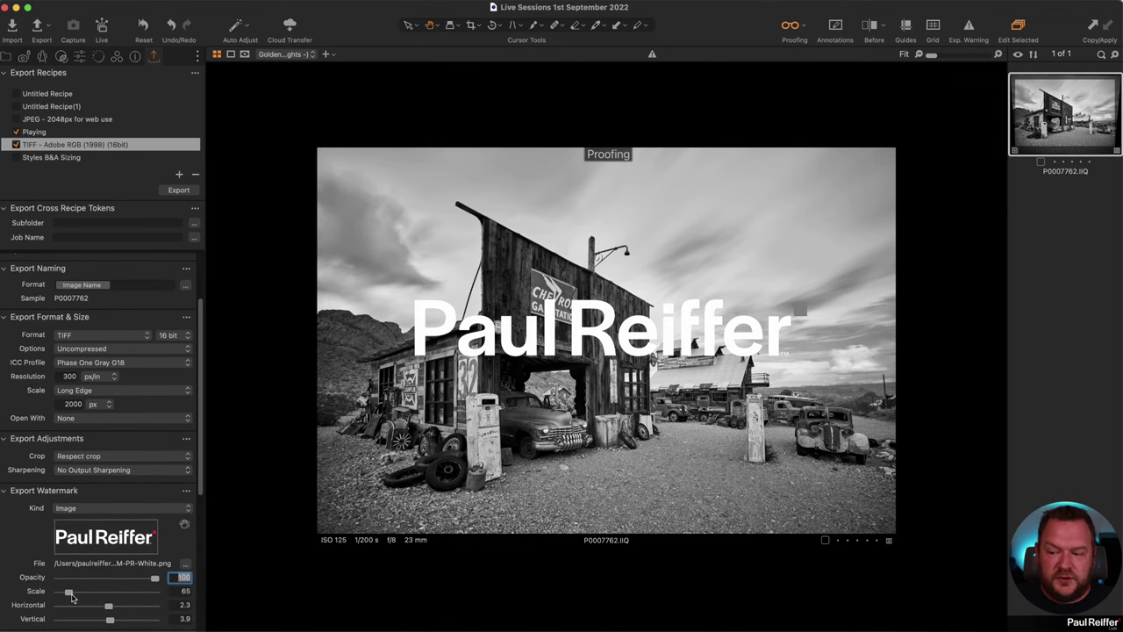
pyautogui.click(180, 591)
pyautogui.write('64')
pyautogui.press('Tab')
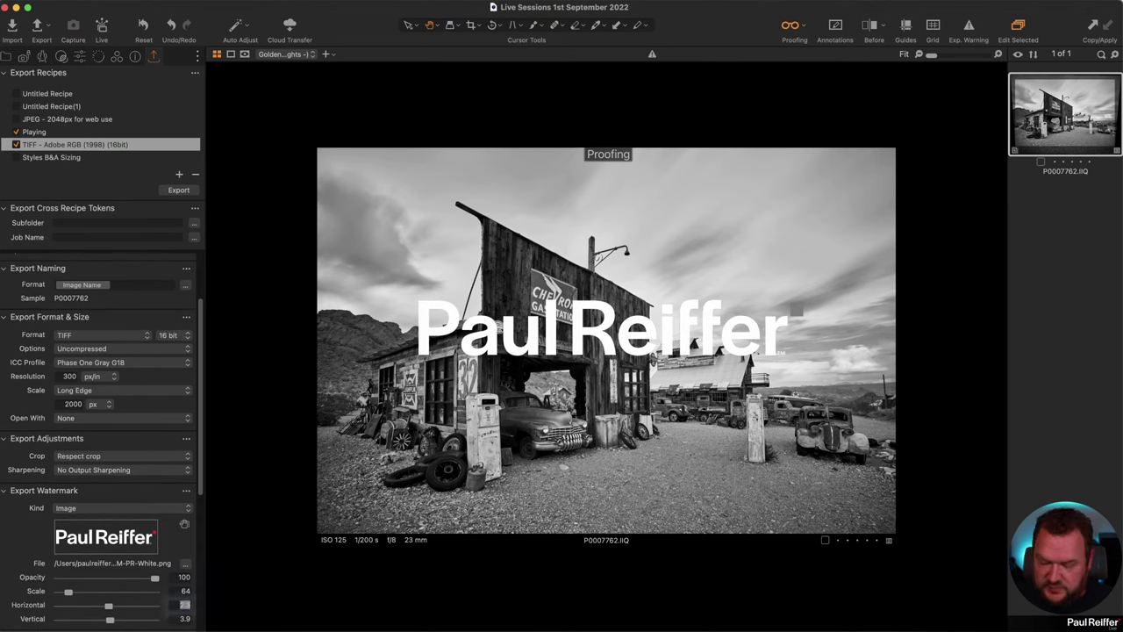
pyautogui.click(51, 131)
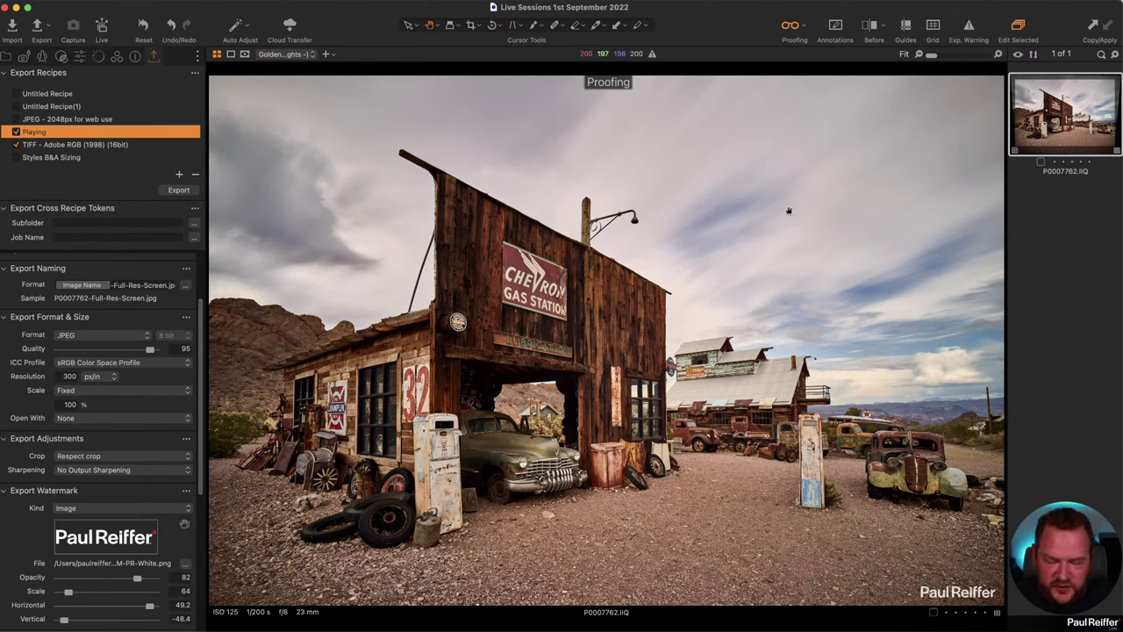
pyautogui.click(59, 145)
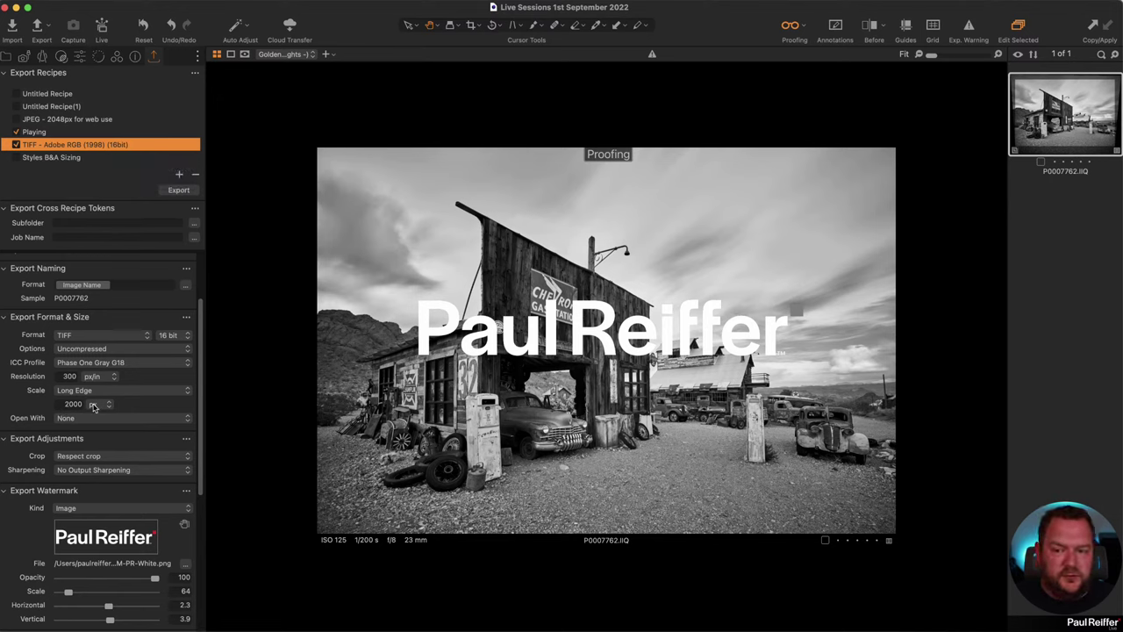
# Place the TIFF recipe's watermark in the photo's bottom-right corner at horizontal 48.7 and vertical -47.8, with scale 25 and opacity 94.
pyautogui.scroll(-1, 117, 562)
pyautogui.moveTo(70, 560); pyautogui.dragTo(58, 560)
pyautogui.moveTo(154, 546); pyautogui.dragTo(101, 577)
pyautogui.moveTo(136, 575); pyautogui.dragTo(64, 589)
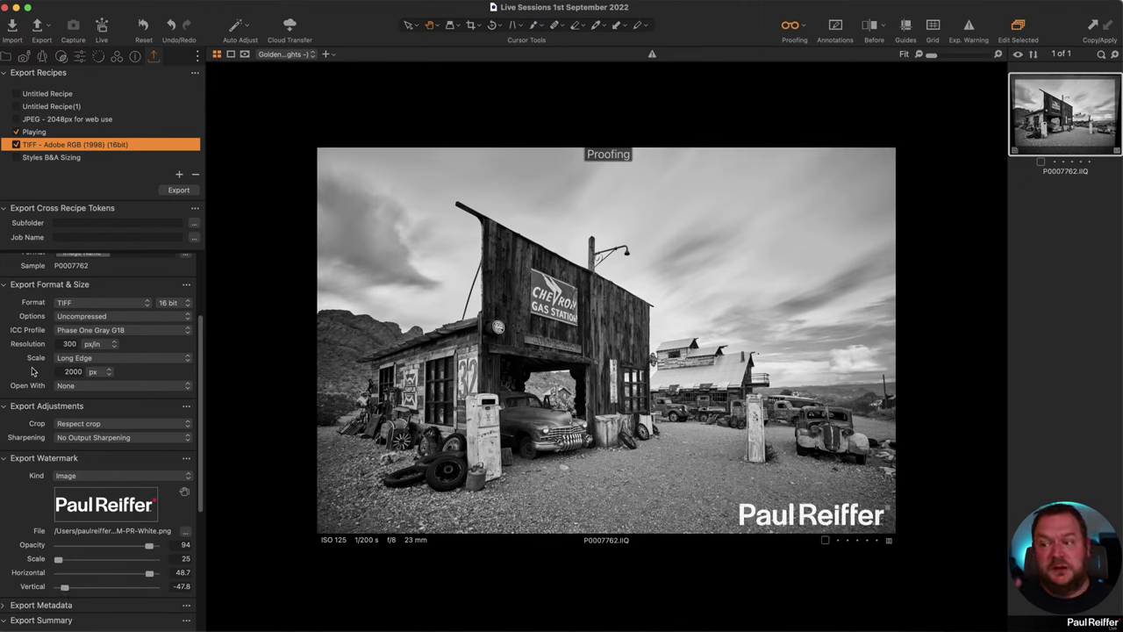
# Switch to the Playing recipe and examine its proof size and export scale setting.
pyautogui.scroll(2, 48, 364)
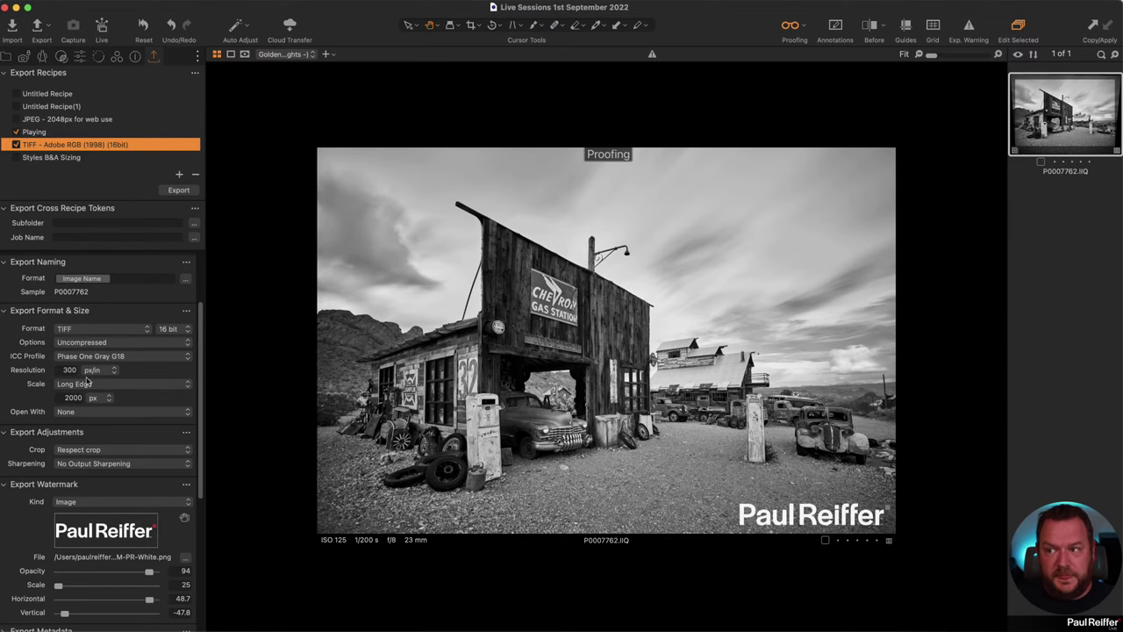
pyautogui.click(43, 133)
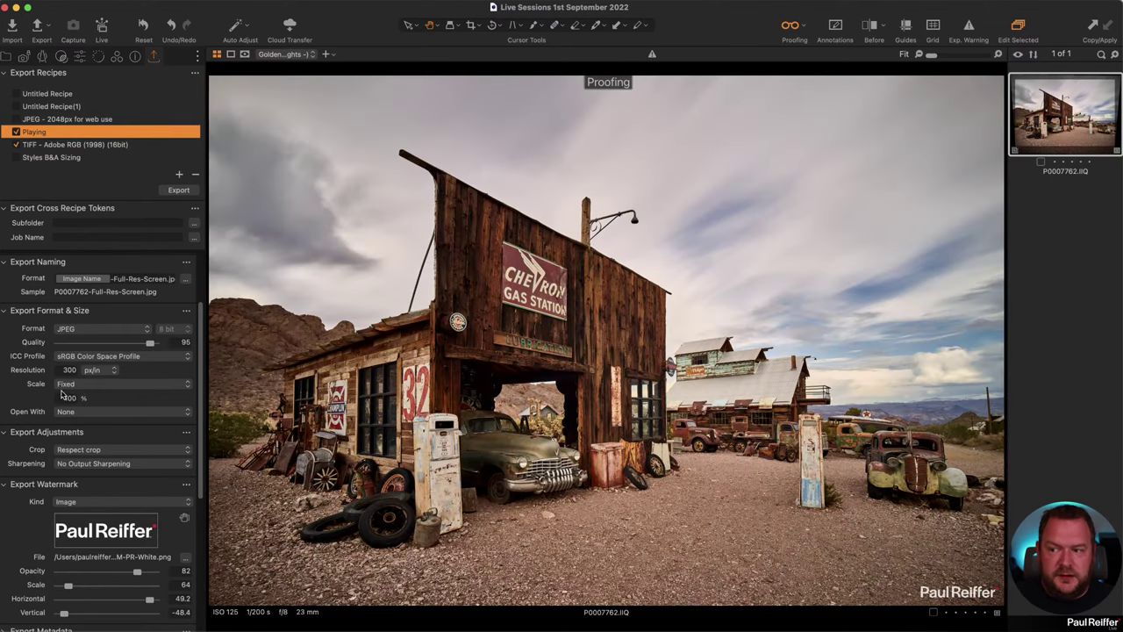
pyautogui.click(63, 398)
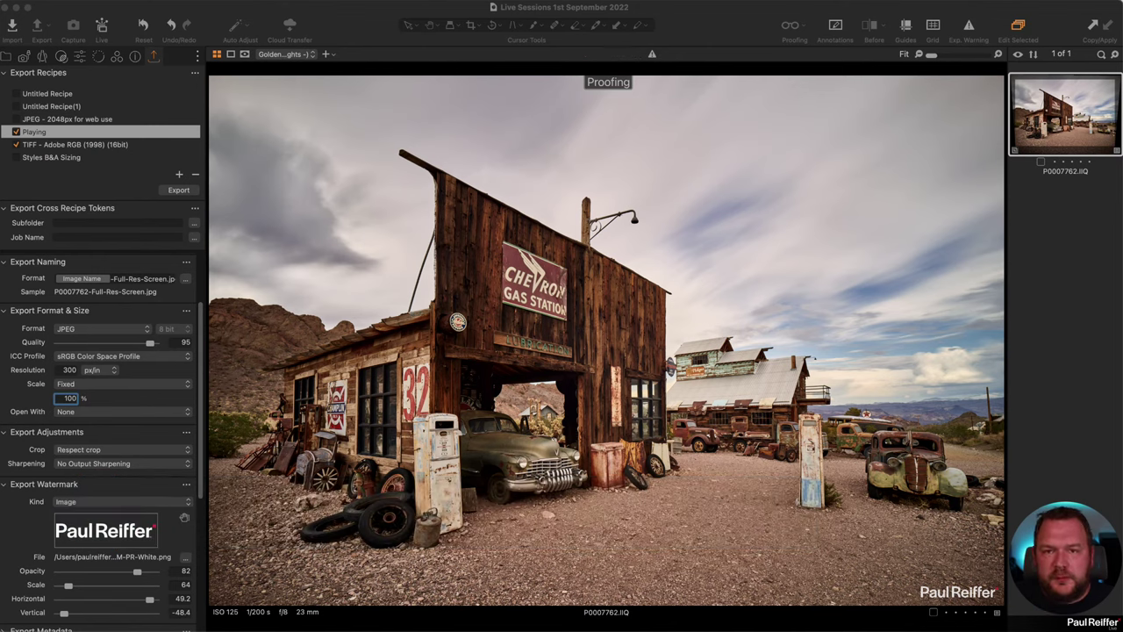
pyautogui.click(110, 406)
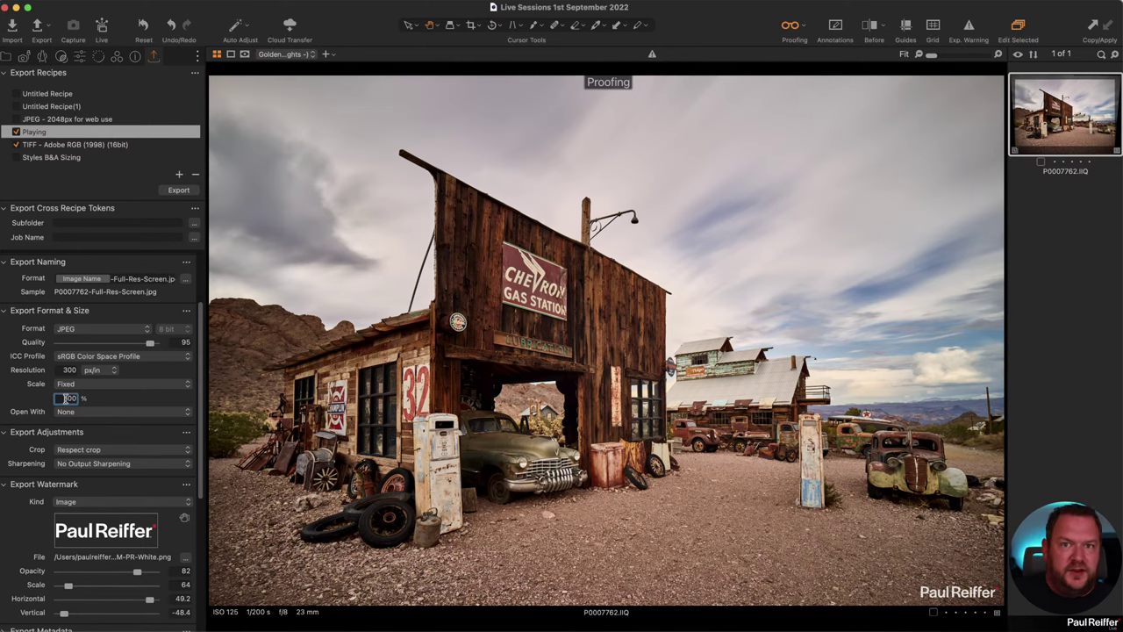
# Set the TIFF recipe's ICC profile to Embed camera profile.
pyautogui.click(78, 145)
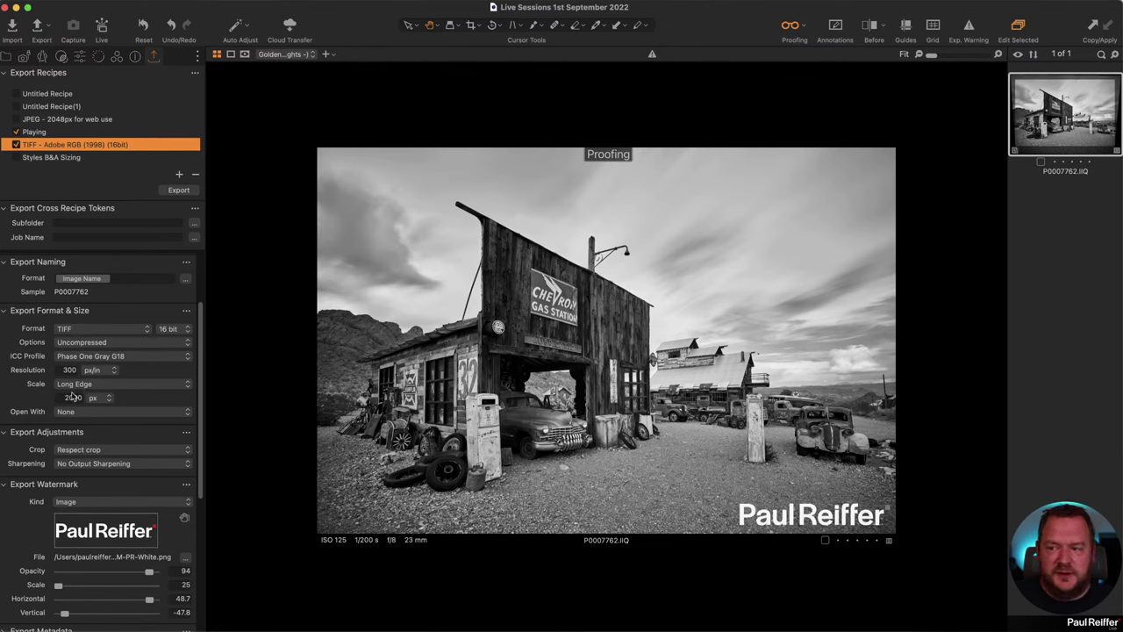
pyautogui.click(112, 356)
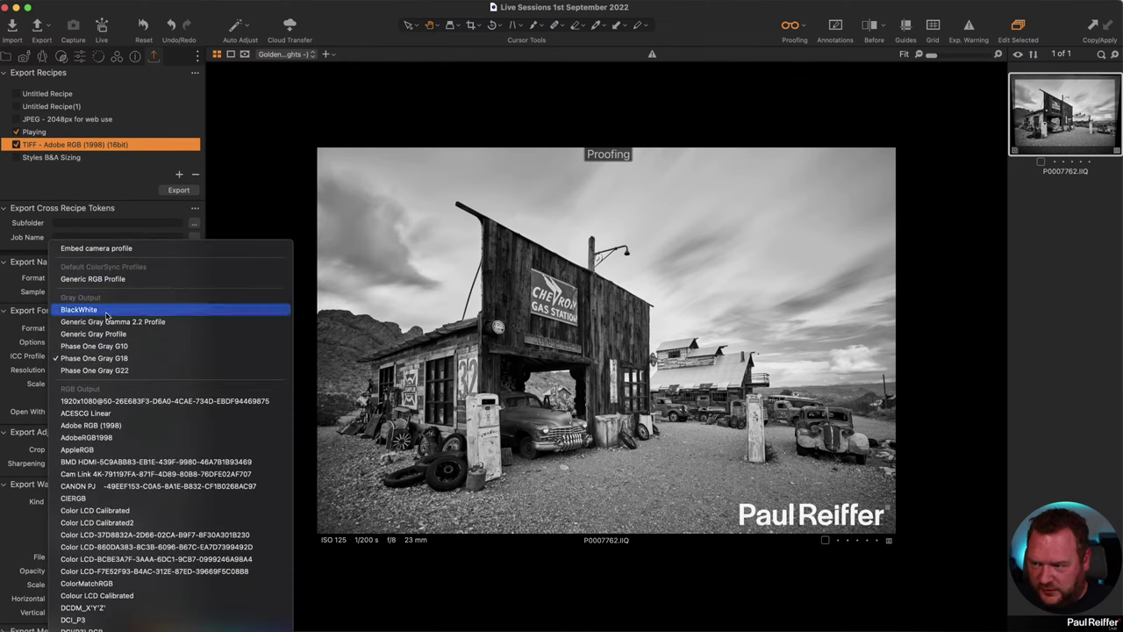
pyautogui.click(124, 248)
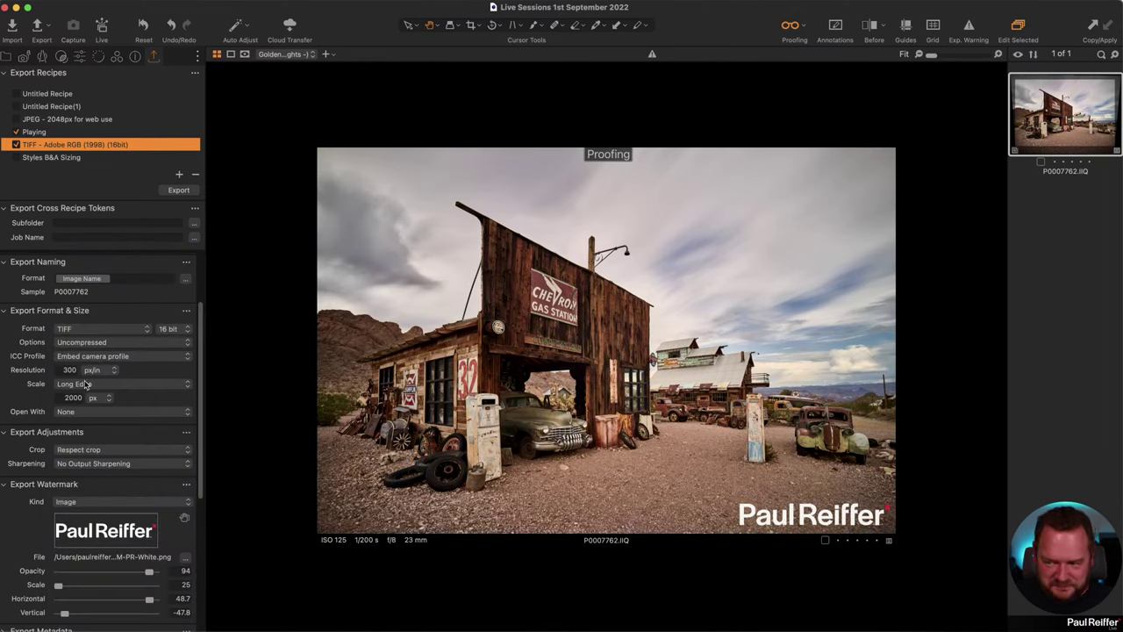
# Scale the TIFF recipe's export by width and set the width to 2048 px.
pyautogui.click(86, 385)
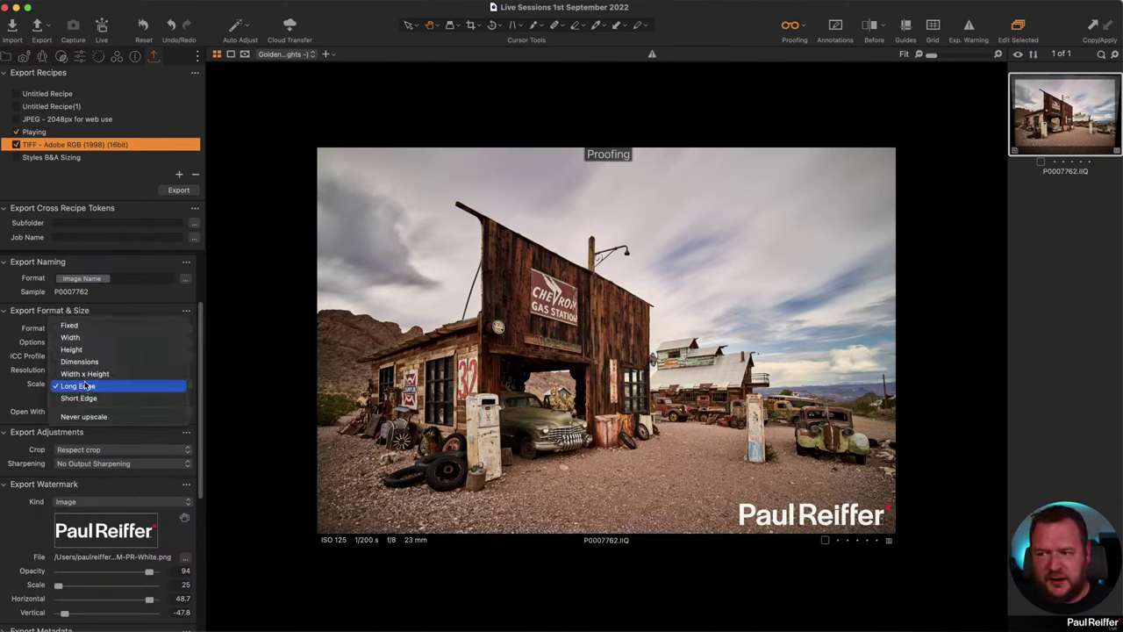
pyautogui.click(77, 337)
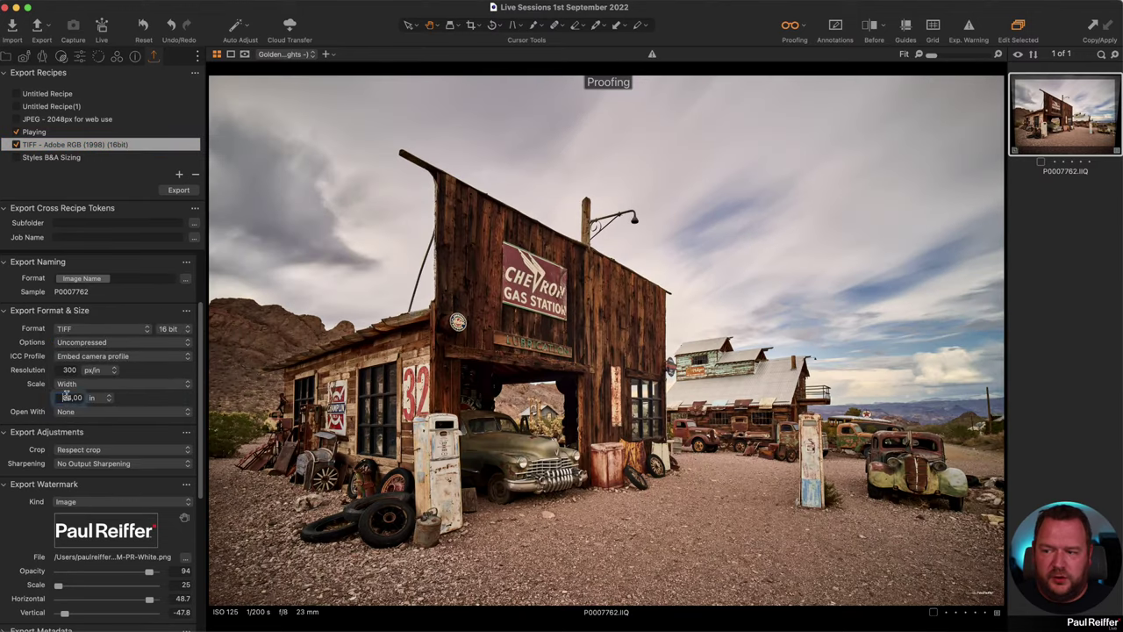
pyautogui.click(92, 399)
pyautogui.click(91, 398)
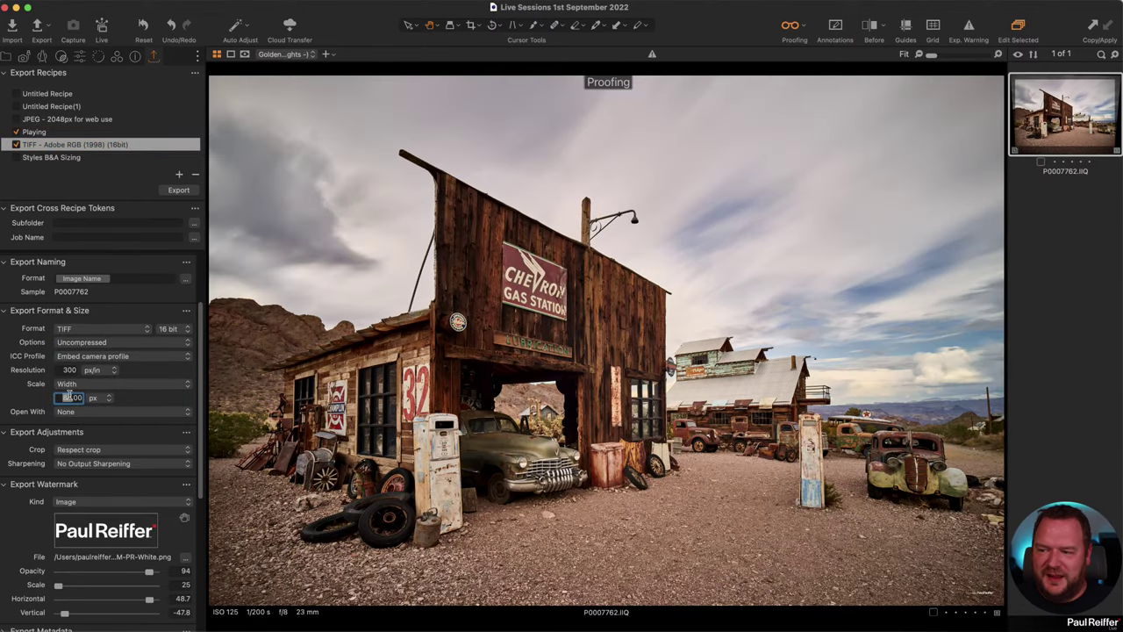
pyautogui.write('2048')
pyautogui.press('Tab')
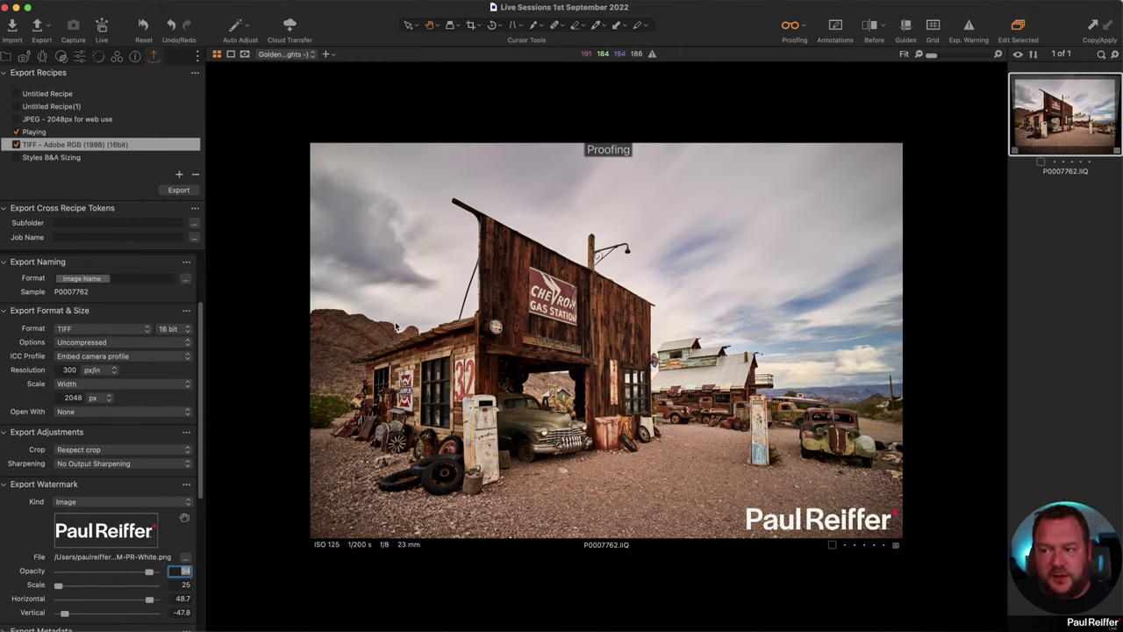
# Set the TIFF recipe's export scale to Fixed and change its watermark kind to Text.
pyautogui.click(84, 385)
pyautogui.click(70, 372)
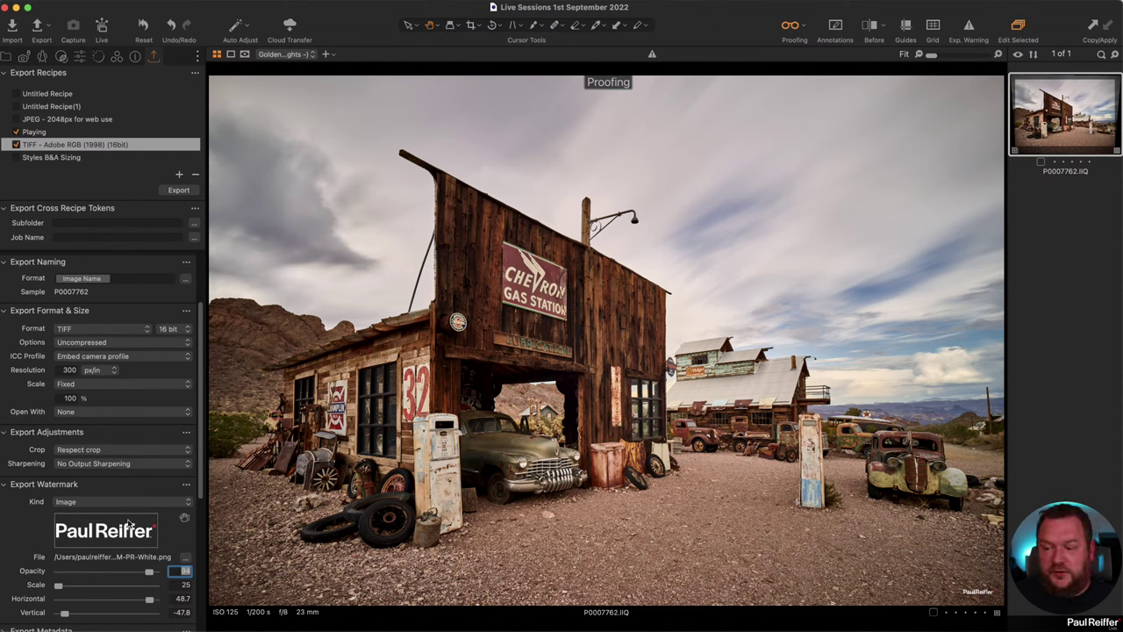
pyautogui.click(72, 500)
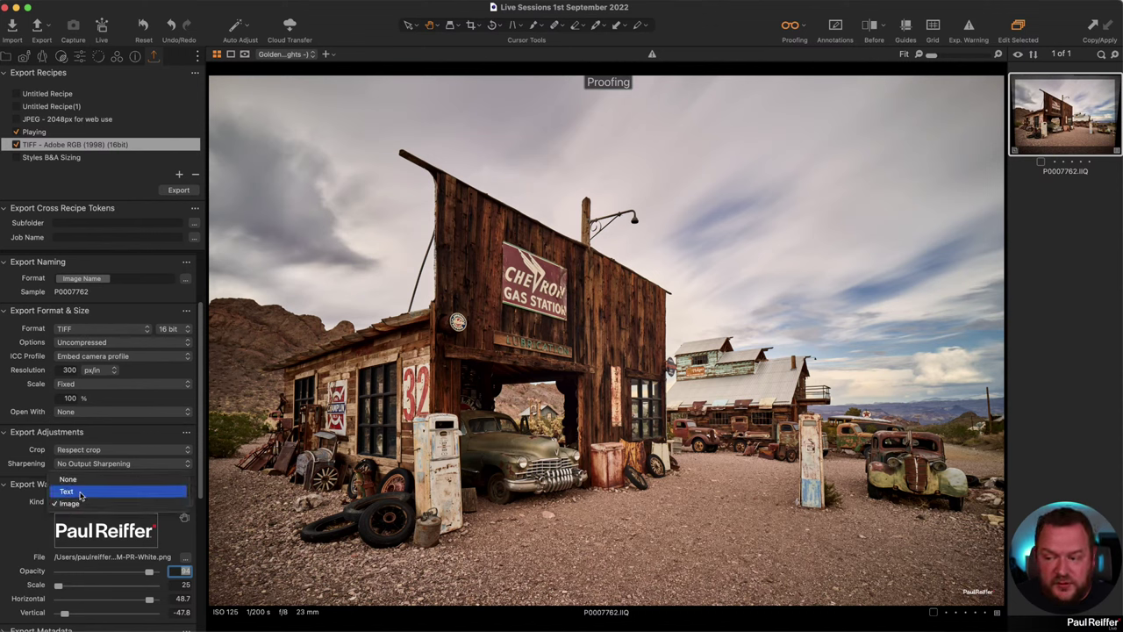
pyautogui.click(80, 493)
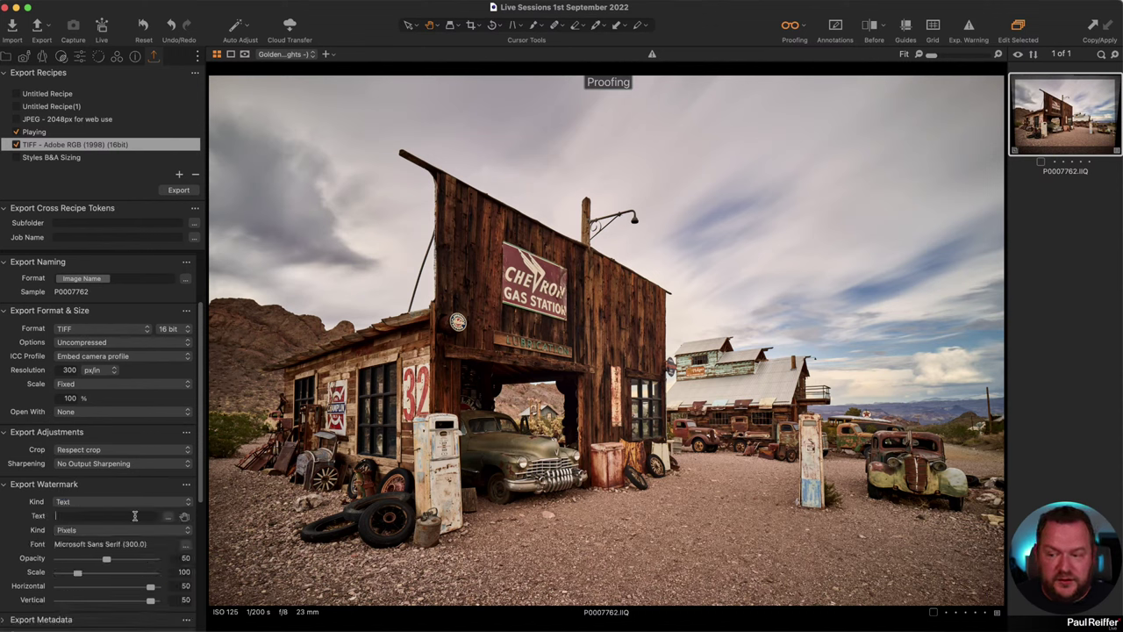
# Build the watermark's token format from the Image Name token followed by the photographer's short name, with a hyphen before and after it.
pyautogui.click(167, 517)
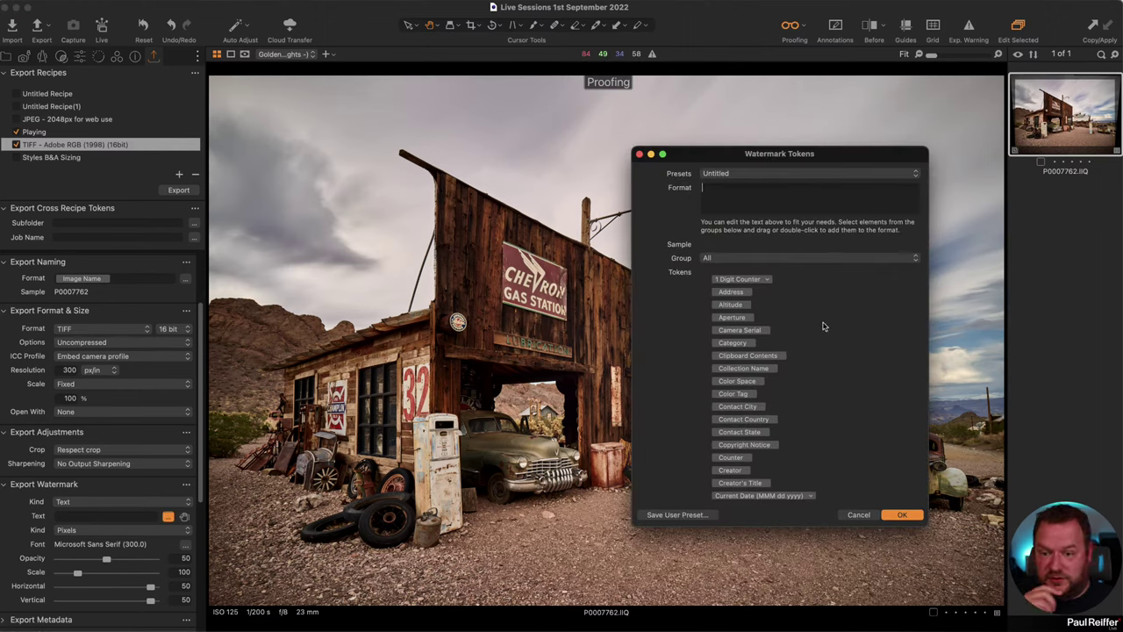
pyautogui.scroll(-10, 803, 351)
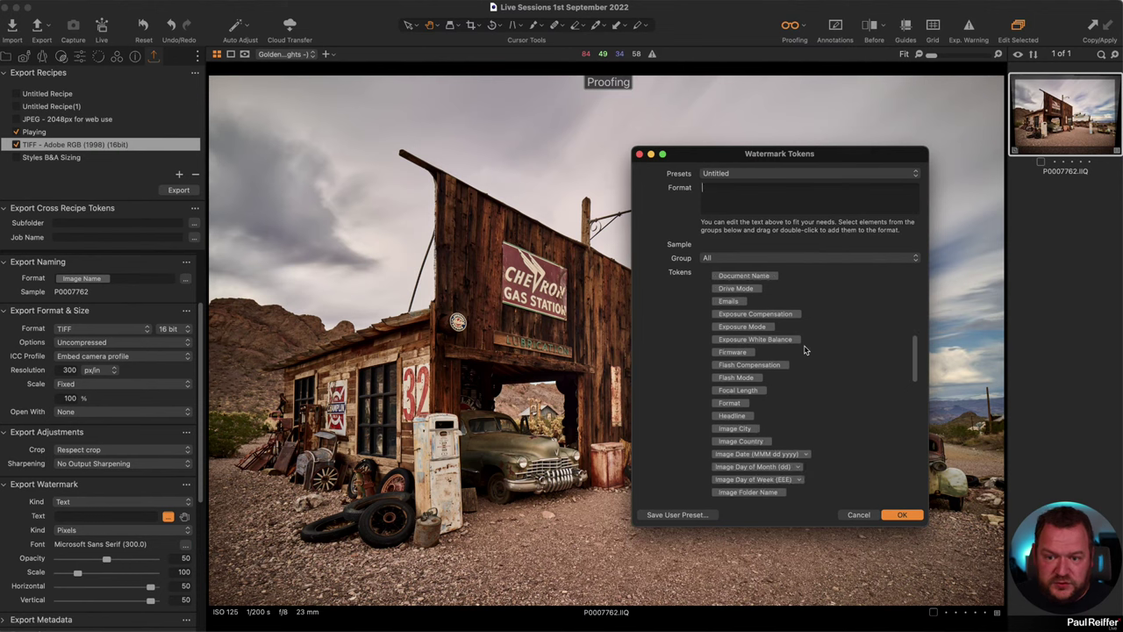
pyautogui.scroll(5, 805, 351)
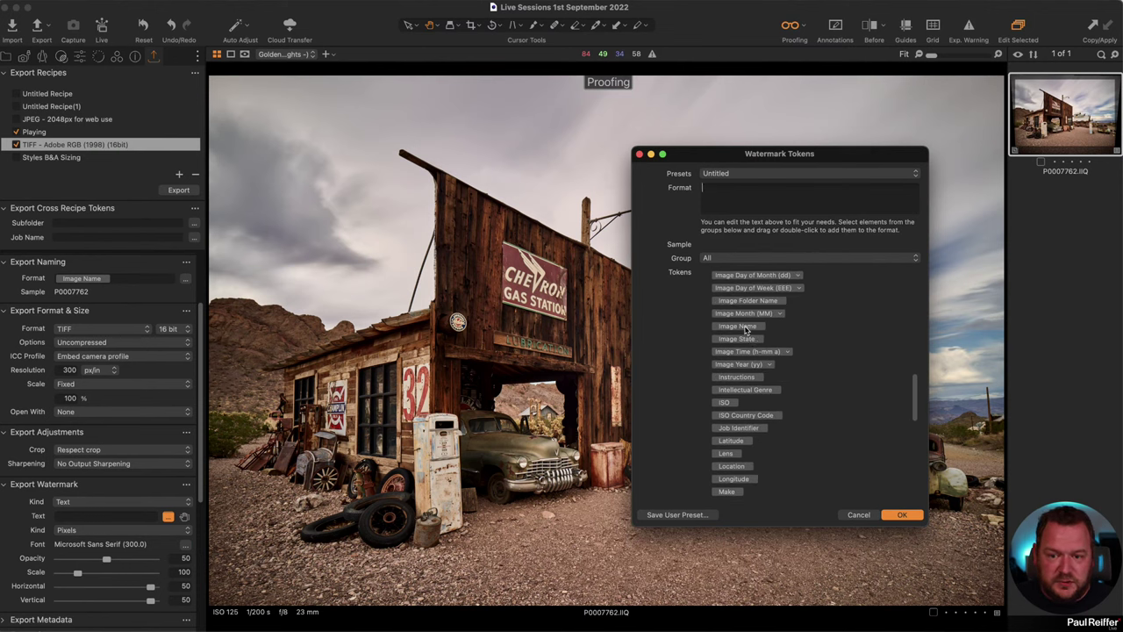
pyautogui.moveTo(738, 325); pyautogui.dragTo(733, 193)
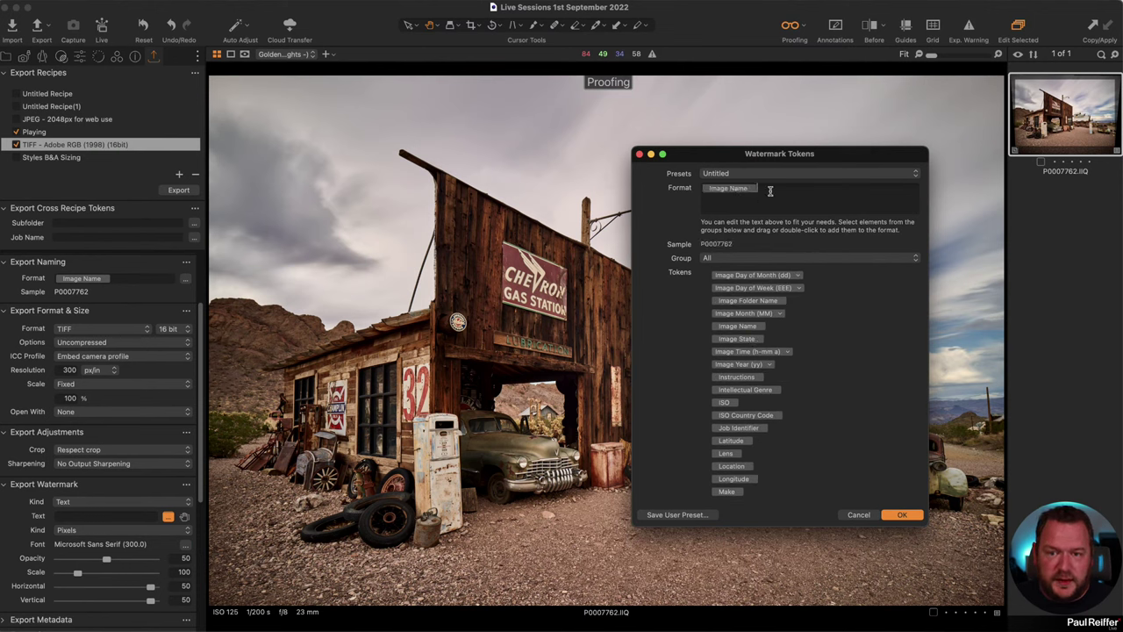
pyautogui.write('-Paul R')
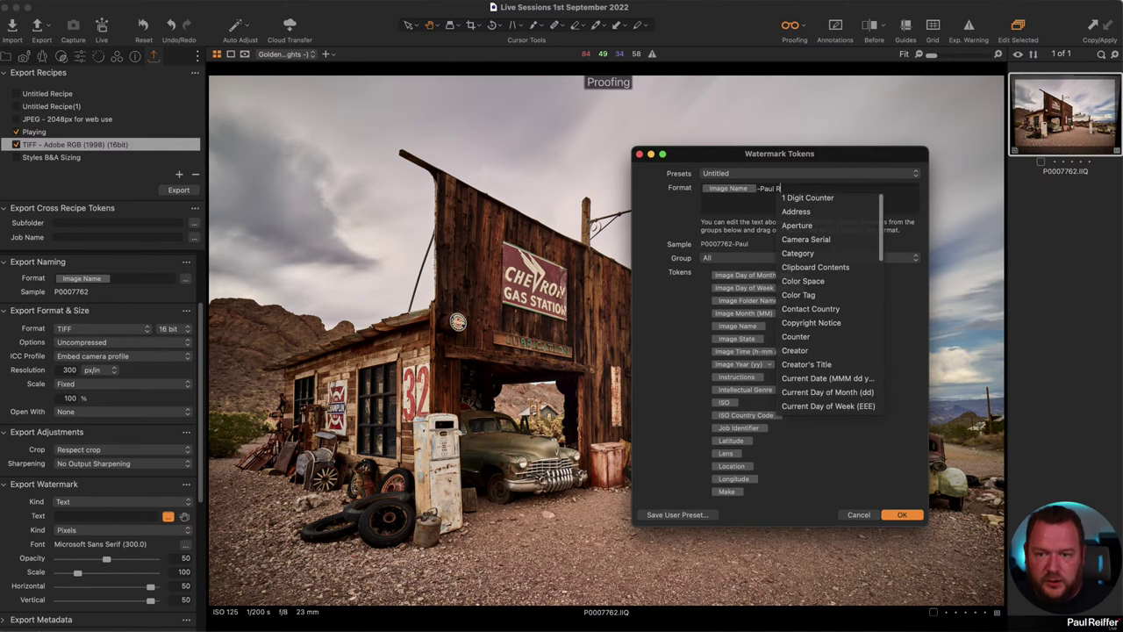
pyautogui.write(' - ')
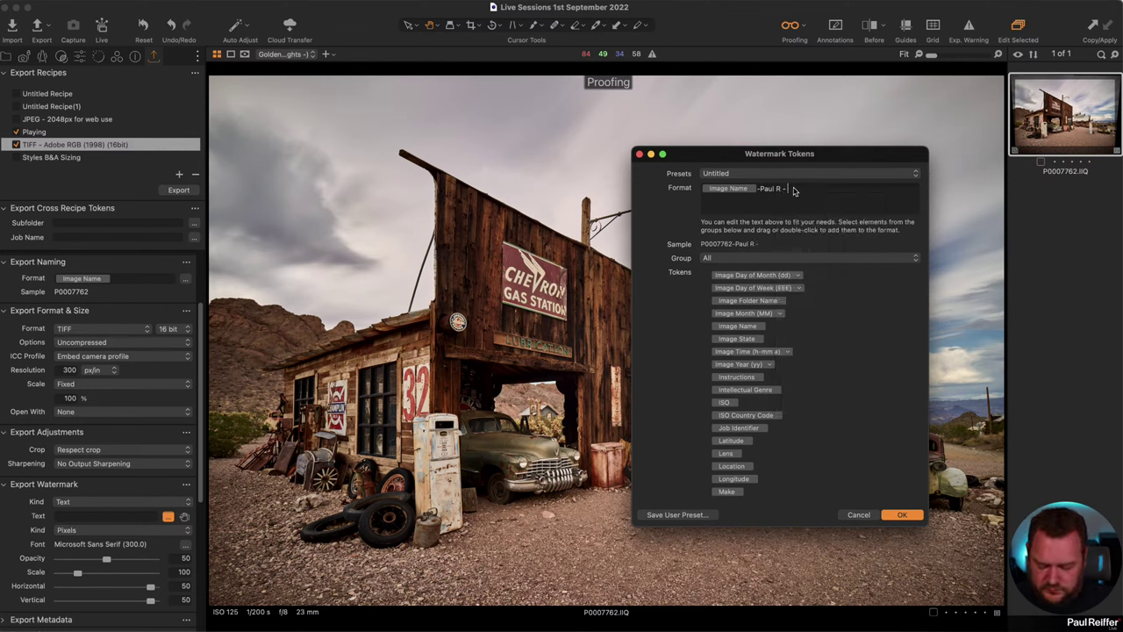
# Add a counter token at the end of the watermark format and set it to 3 Digit Counter.
pyautogui.write('1')
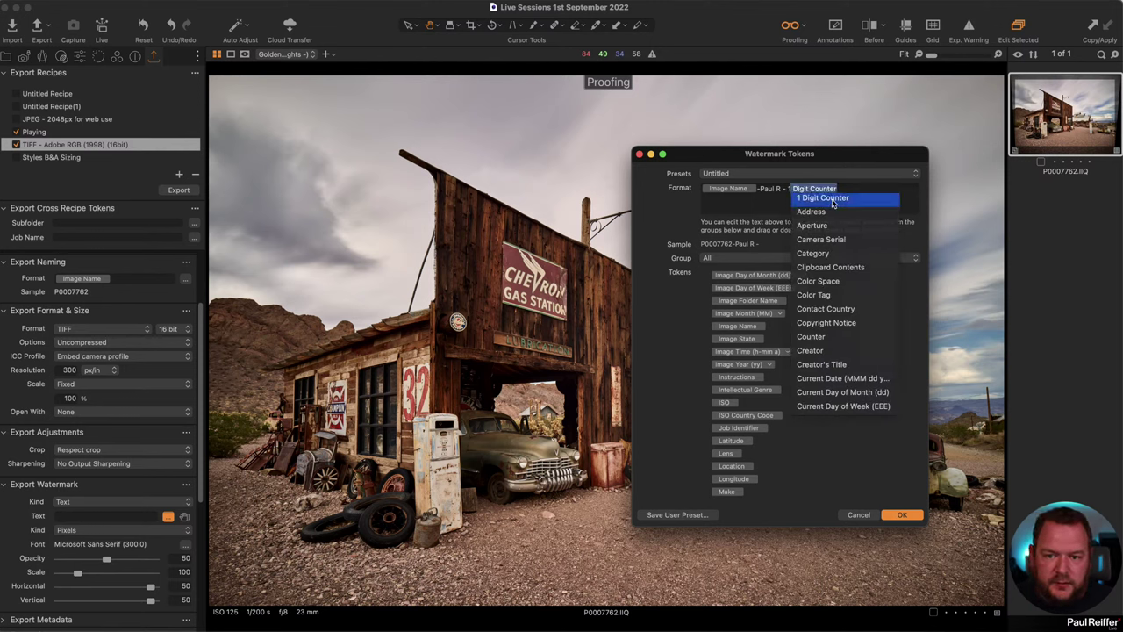
pyautogui.click(833, 200)
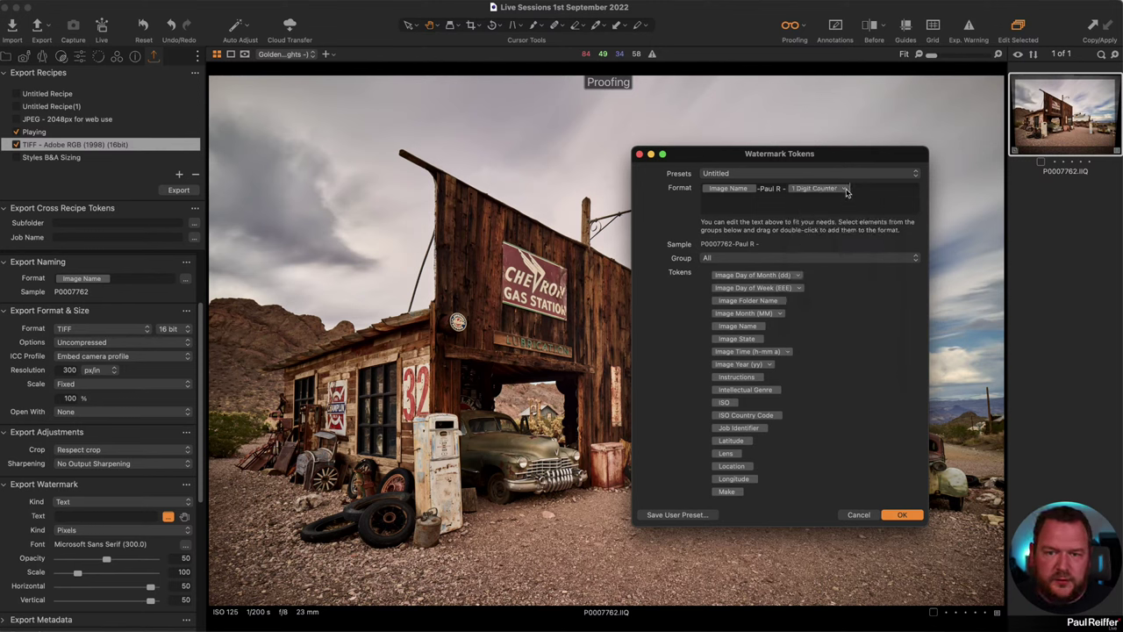
pyautogui.click(846, 192)
pyautogui.click(878, 219)
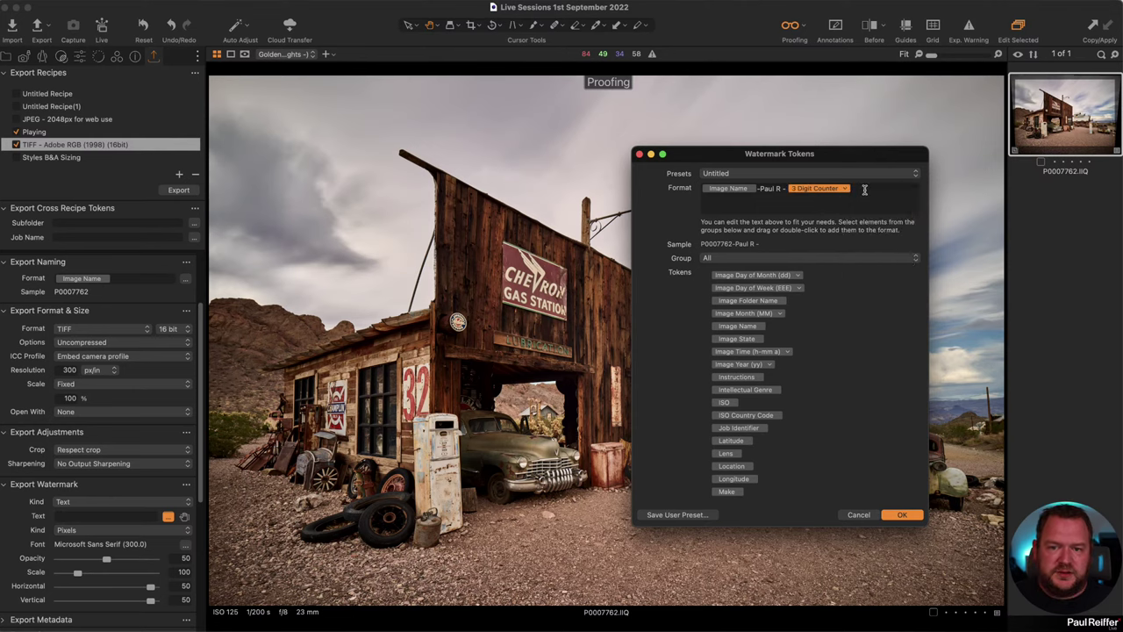
# Apply the watermark token format and position the text watermark at 50.8 horizontal and -43.1 vertical.
pyautogui.click(904, 515)
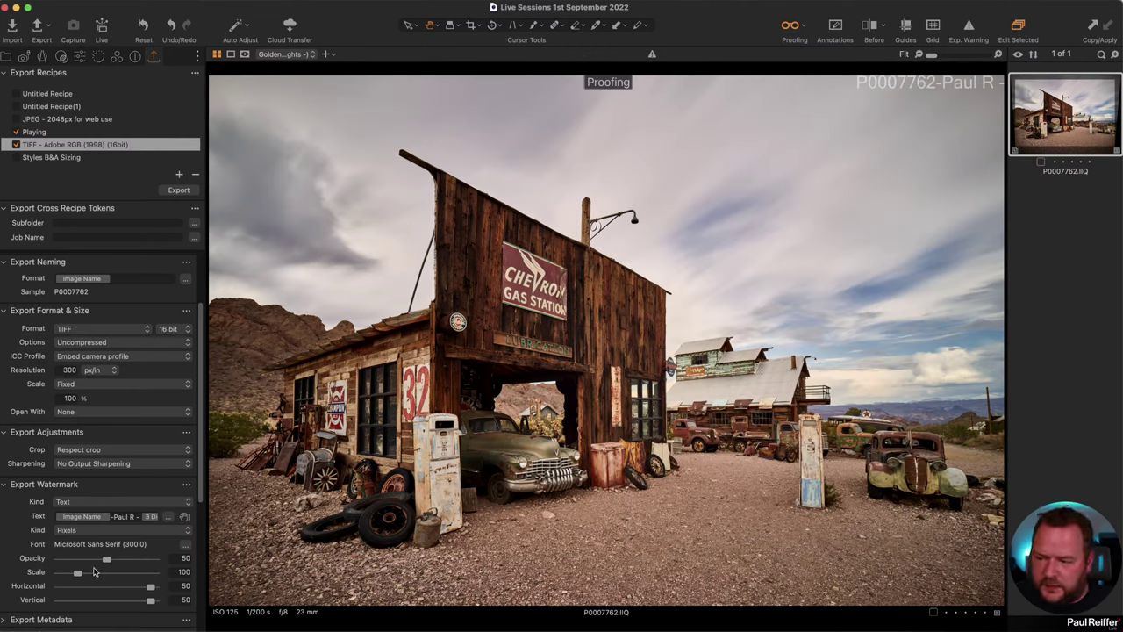
pyautogui.moveTo(151, 586)
pyautogui.mouseDown()
pyautogui.moveTo(72, 613)
pyautogui.moveTo(151, 590)
pyautogui.mouseUp()
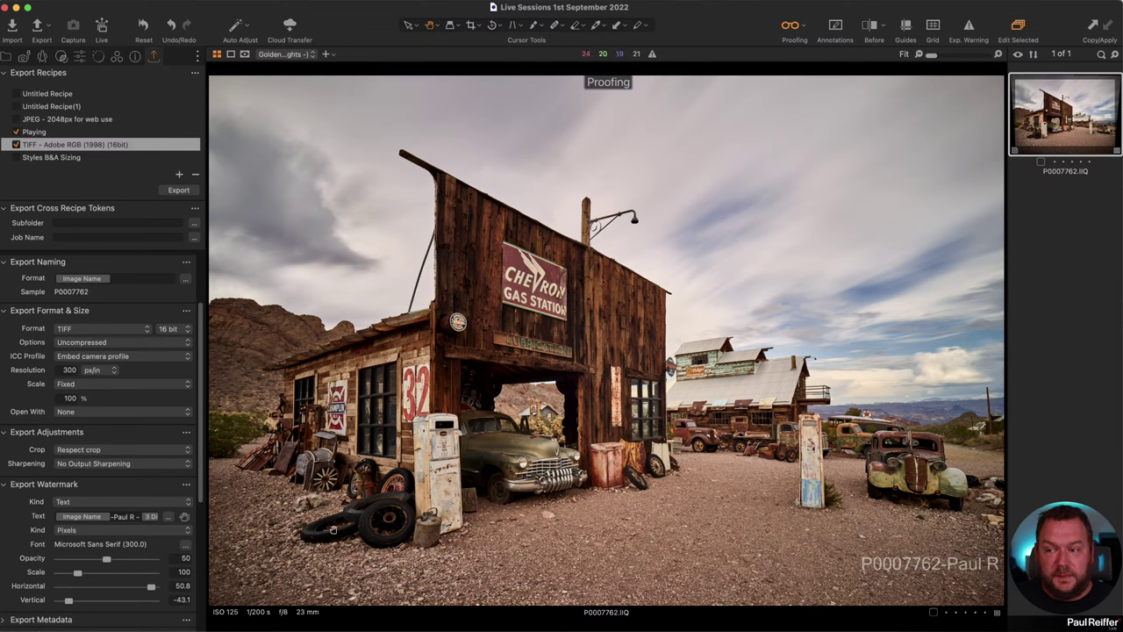
# Replace the watermark text with DO NOT STEAL and set its opacity to 93 and scale to 208.
pyautogui.click(129, 517)
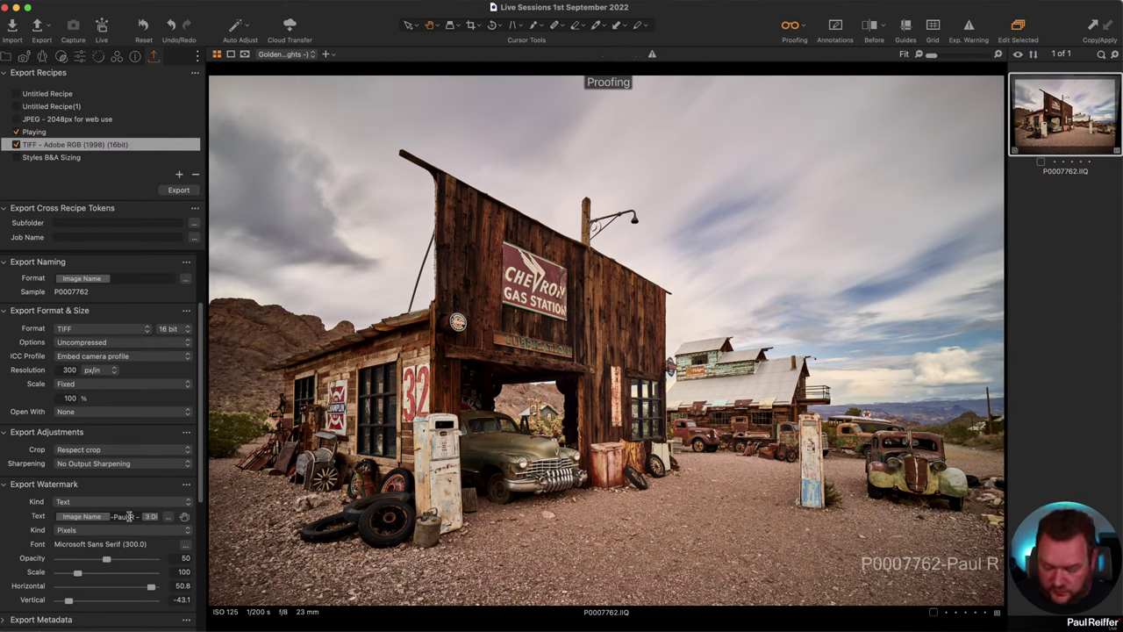
pyautogui.press('super+a')
pyautogui.write('DON NOT STEAL')
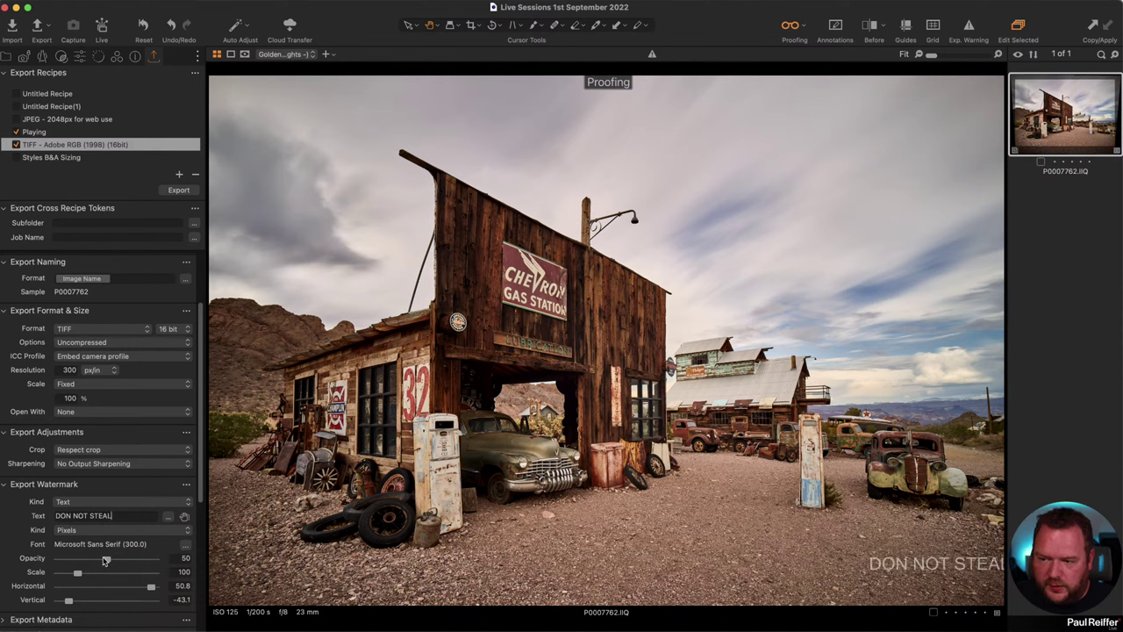
pyautogui.moveTo(106, 559); pyautogui.dragTo(149, 559)
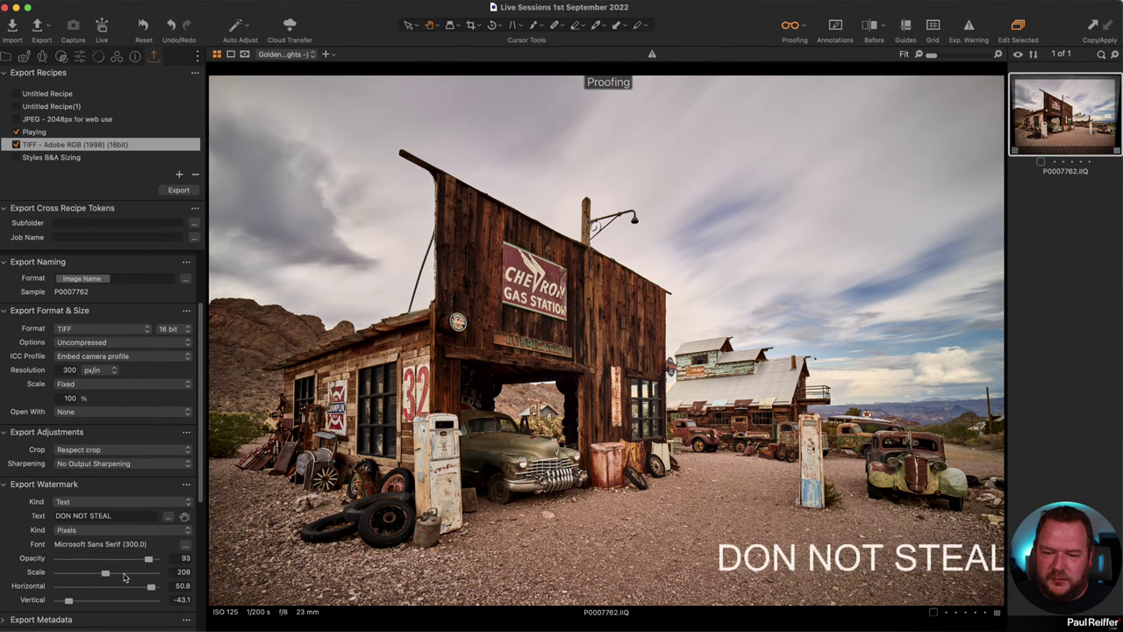
pyautogui.click(70, 516)
pyautogui.press('BackSpace')
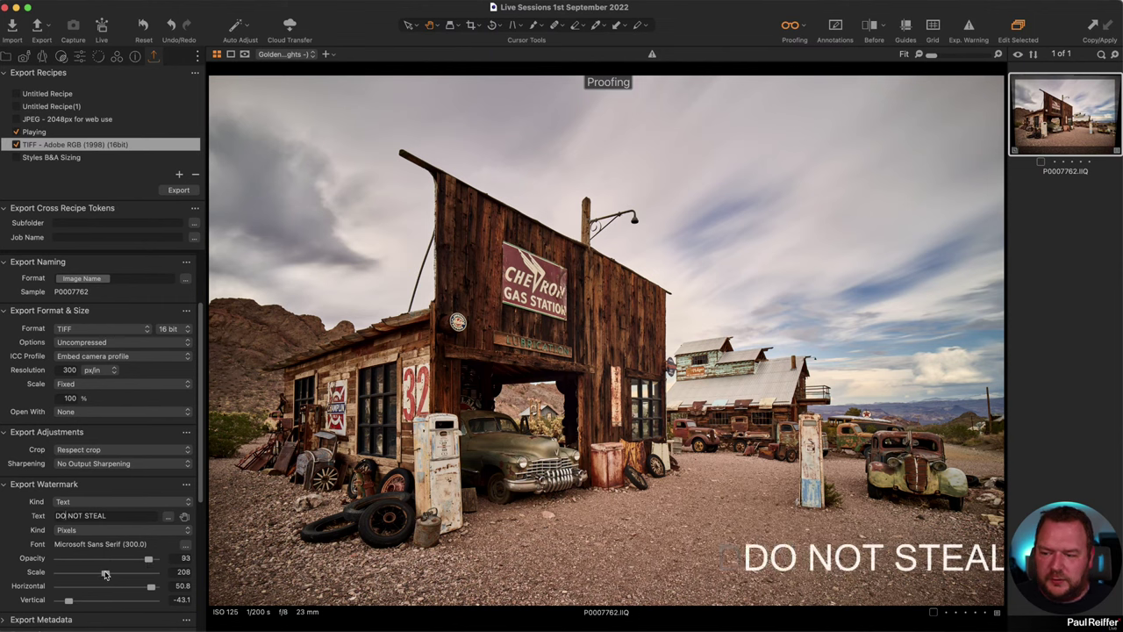
# Set the watermark's scale to 398 and opacity to 26, and move it to 5.6 horizontal and -22.8 vertical.
pyautogui.moveTo(107, 575); pyautogui.dragTo(83, 559)
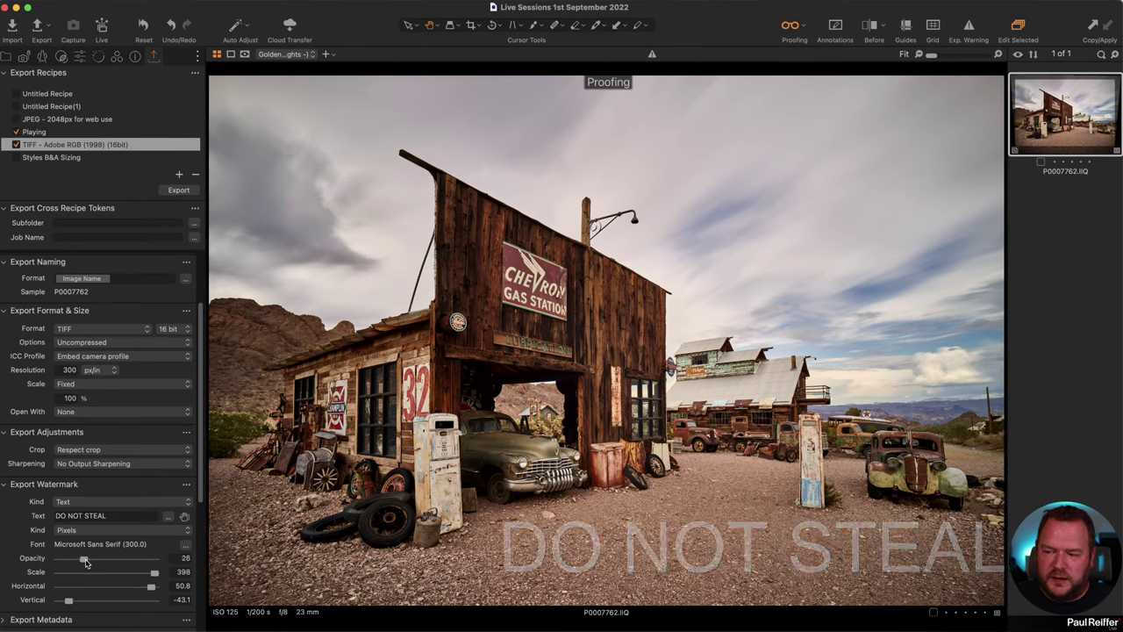
pyautogui.moveTo(85, 598)
pyautogui.mouseDown()
pyautogui.moveTo(96, 602)
pyautogui.moveTo(77, 607)
pyautogui.mouseUp()
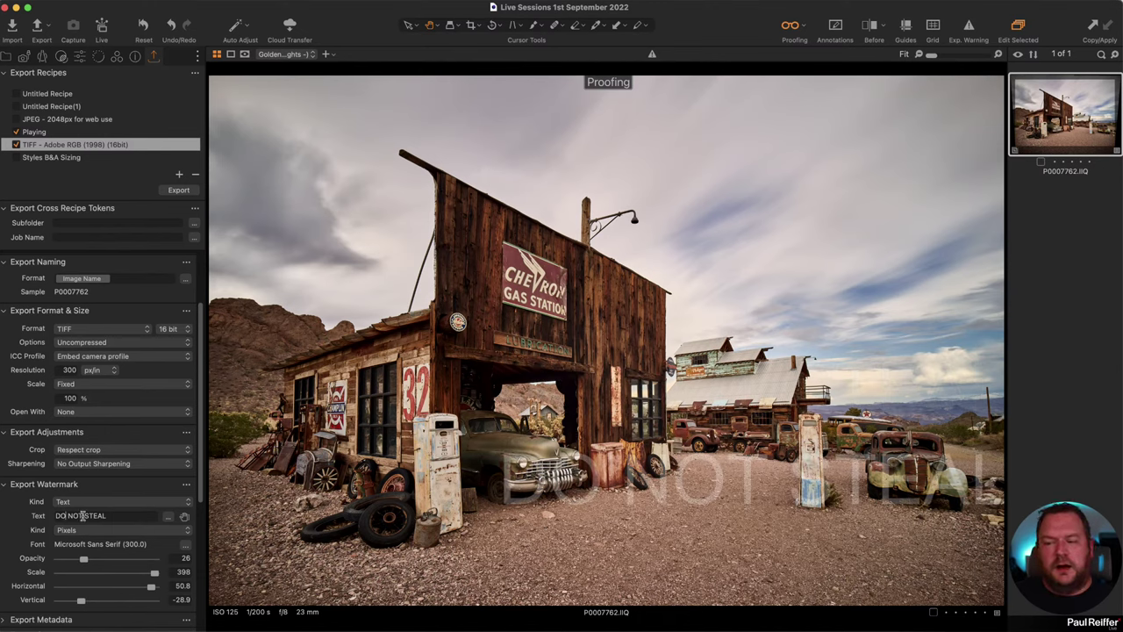
pyautogui.scroll(-3, 35, 531)
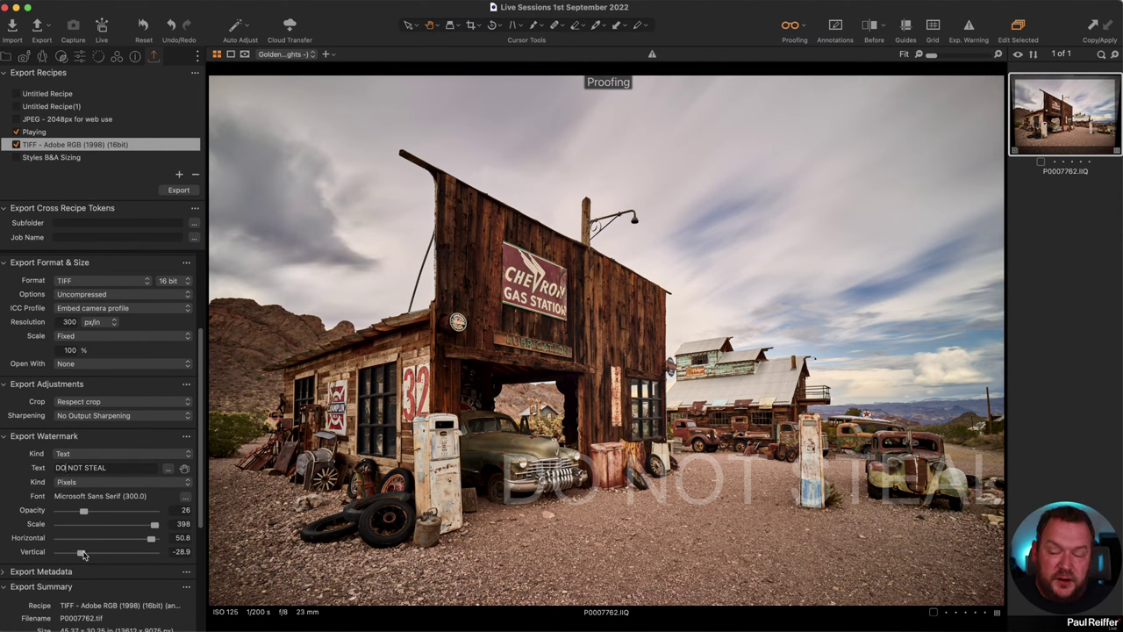
pyautogui.click(184, 470)
pyautogui.moveTo(853, 463); pyautogui.dragTo(497, 428)
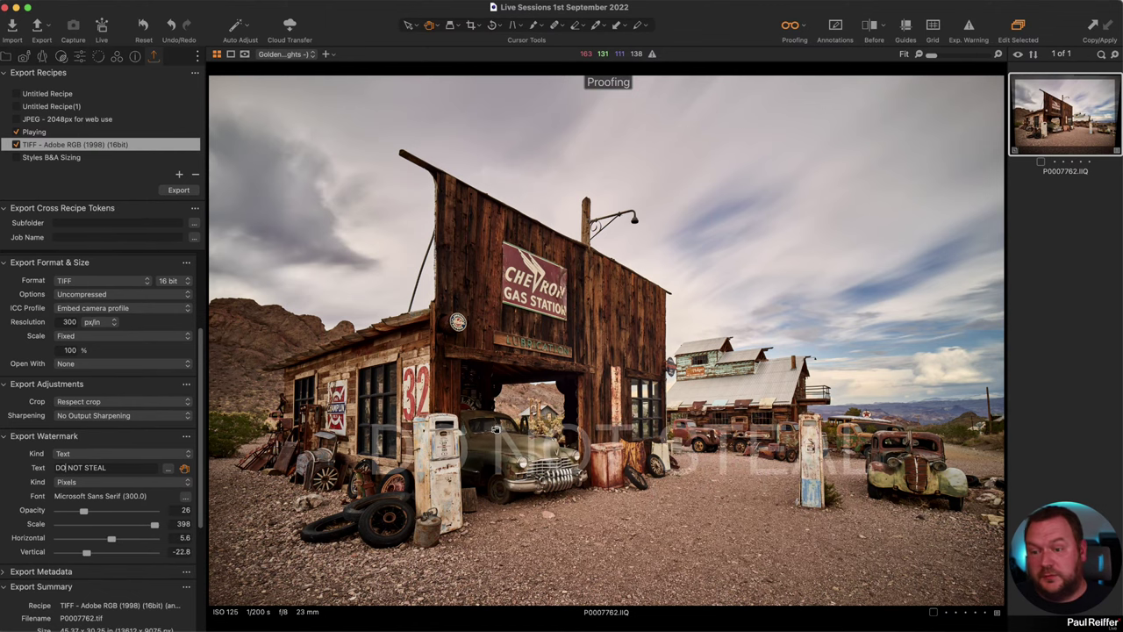
# Change the TIFF recipe's watermark kind to Image.
pyautogui.click(98, 453)
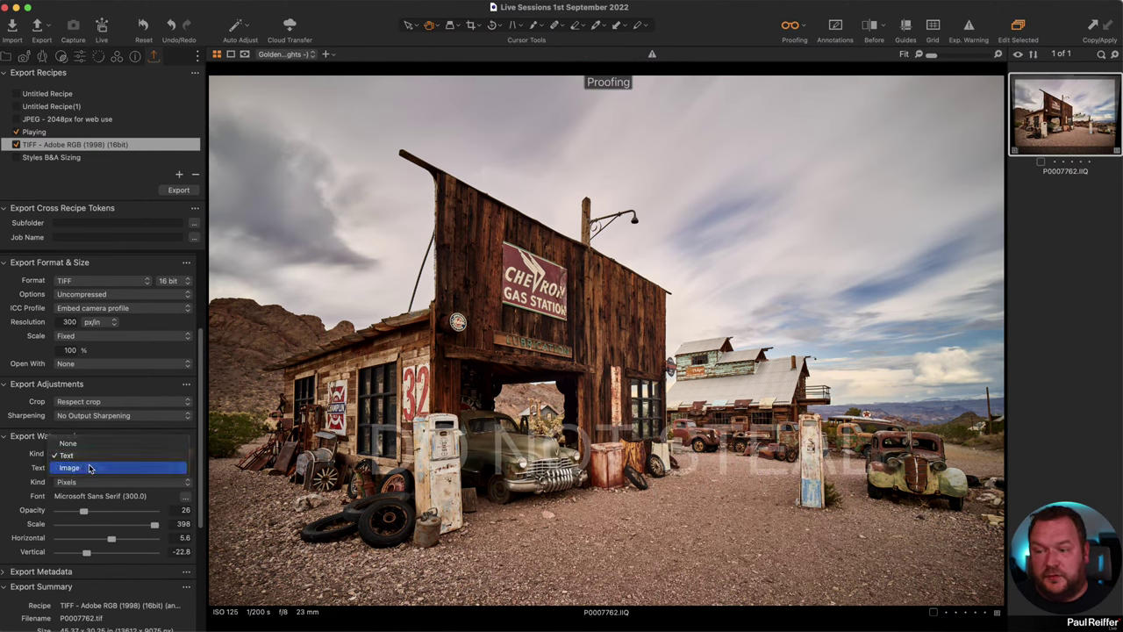
pyautogui.click(132, 462)
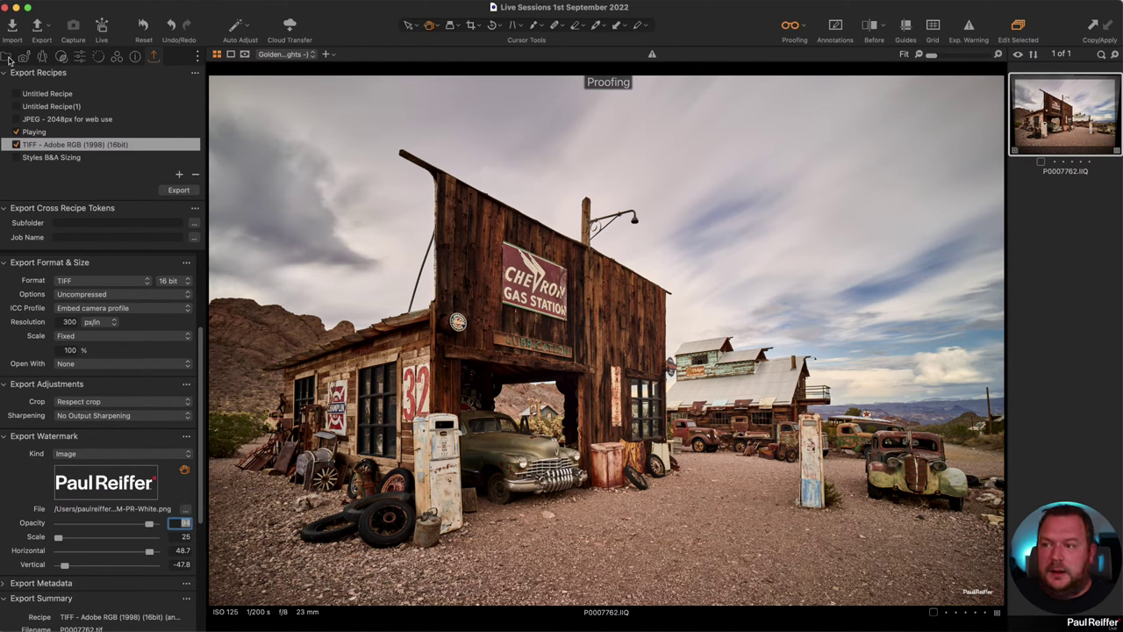
# Open the user collection listed below Launch and turn off proofing for its tree and lightning photo.
pyautogui.click(8, 58)
pyautogui.click(84, 153)
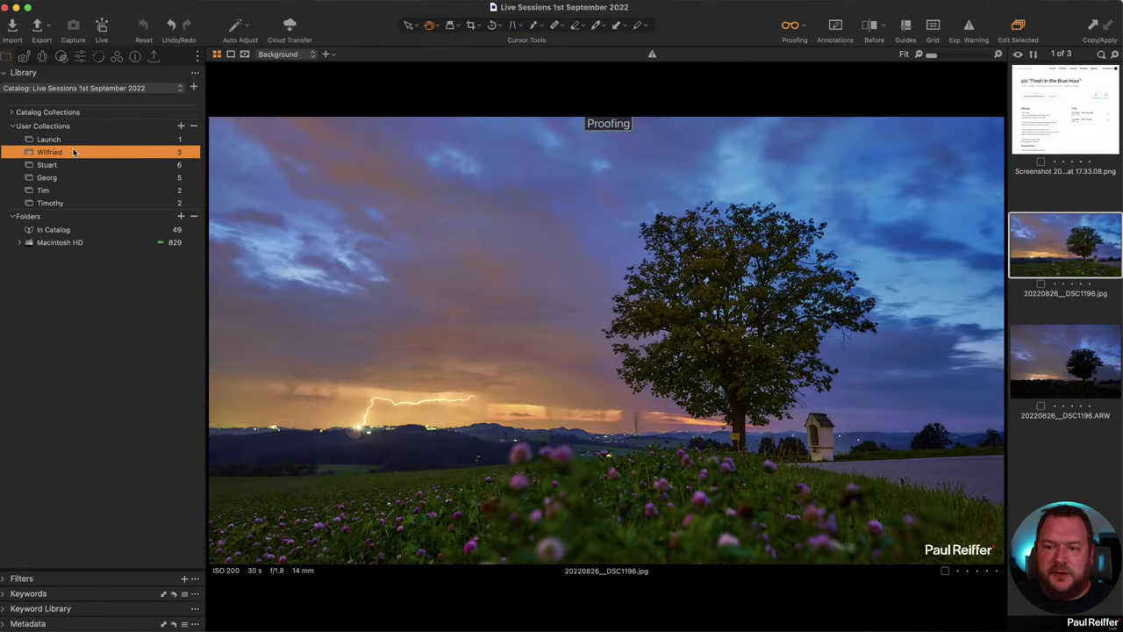
pyautogui.click(77, 141)
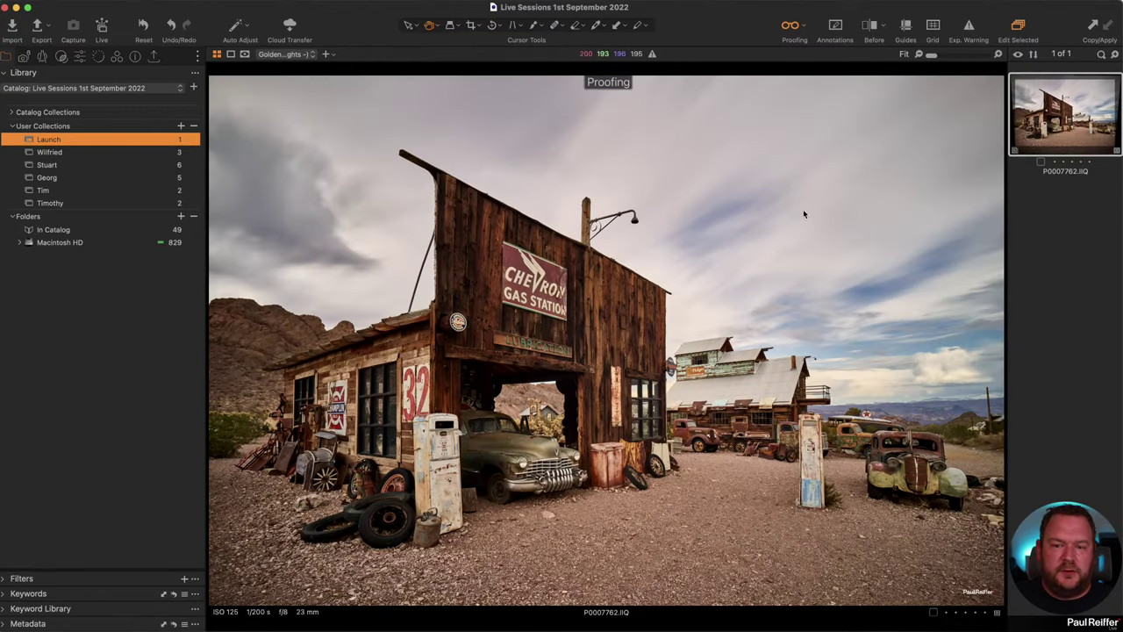
pyautogui.click(53, 154)
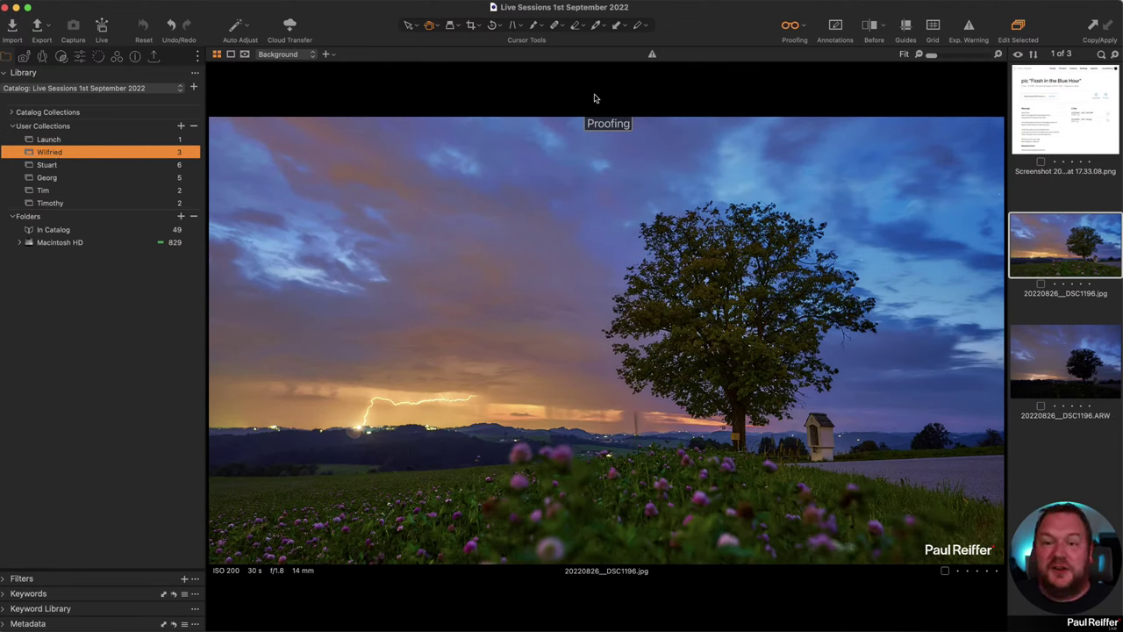
pyautogui.click(794, 26)
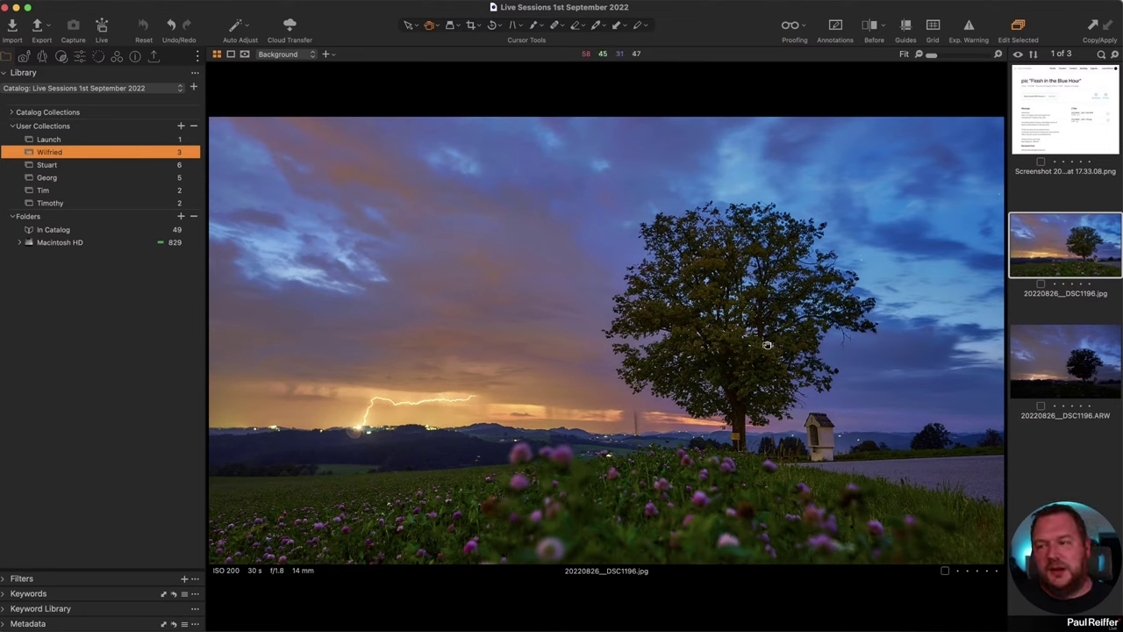
# Compare the raw file 20220826__DSC1196.ARW with its edited JPEG version while the exposure adjustments are shown.
pyautogui.click(80, 56)
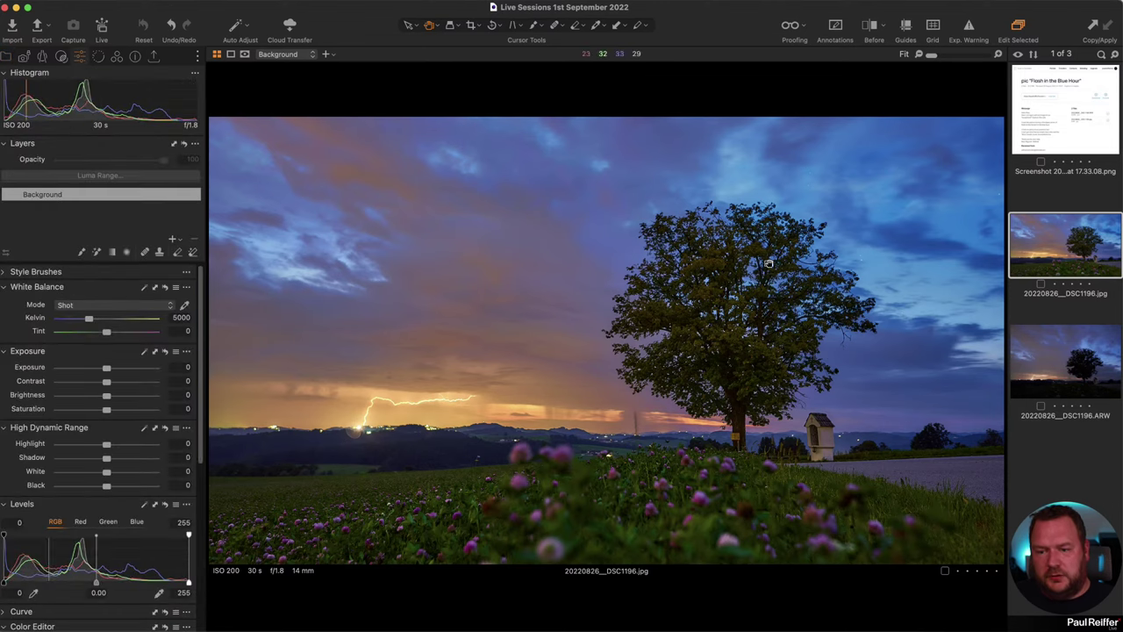
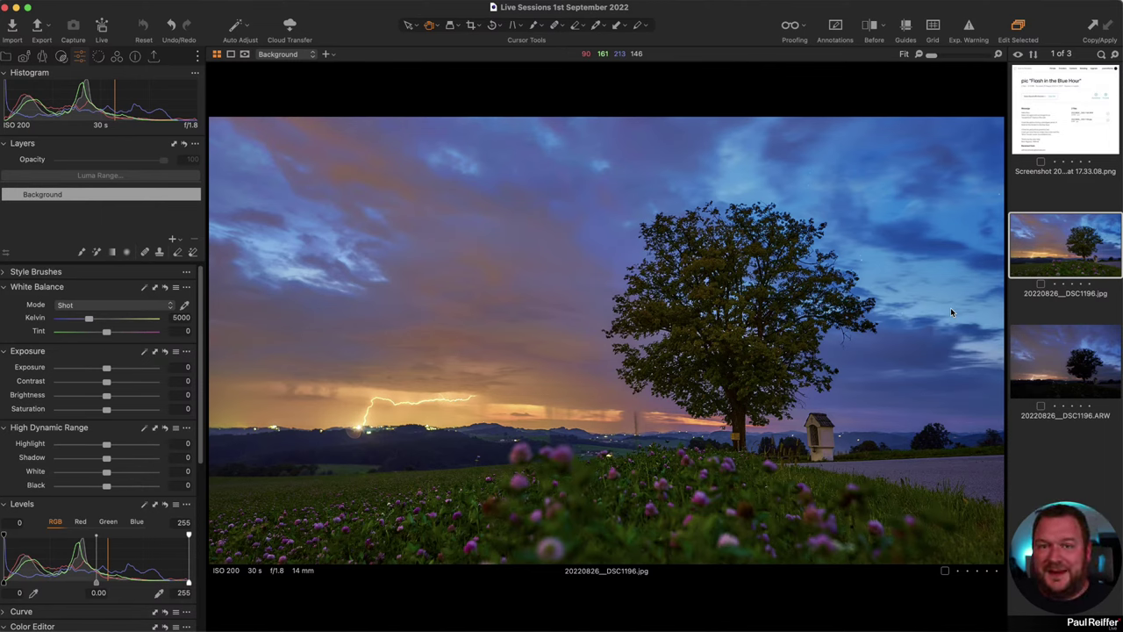
pyautogui.click(1056, 363)
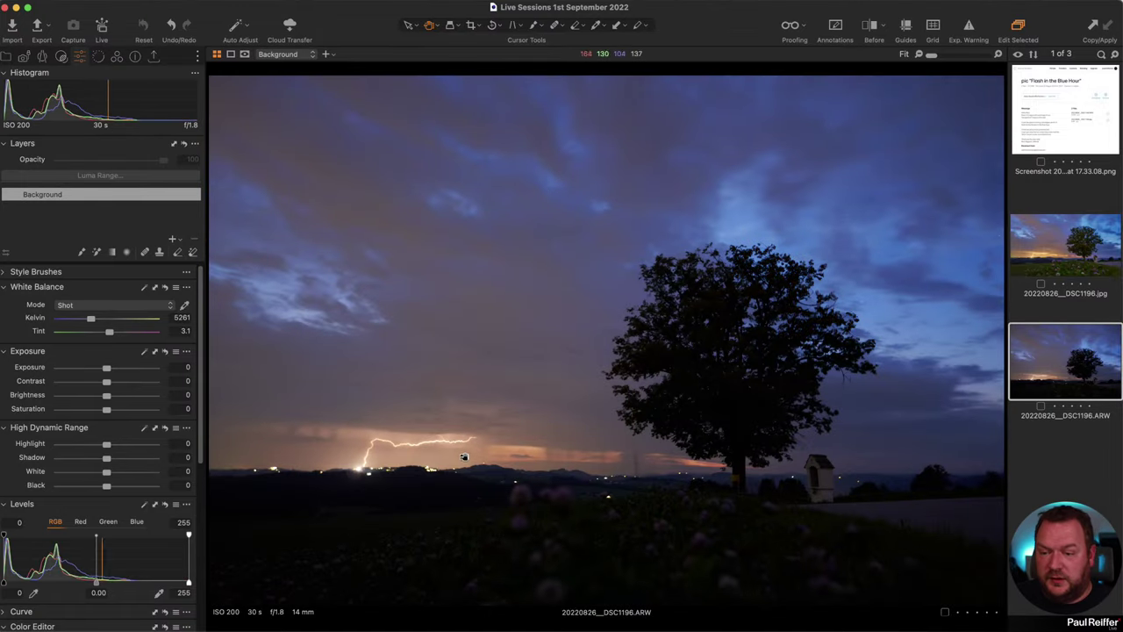
pyautogui.click(1070, 257)
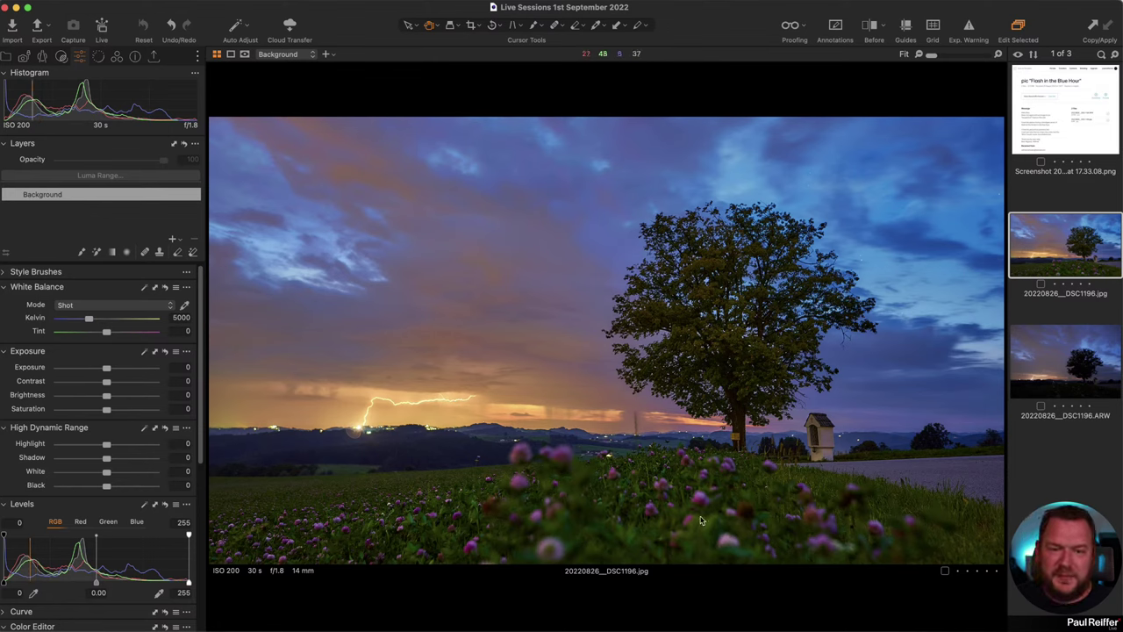
pyautogui.click(1061, 358)
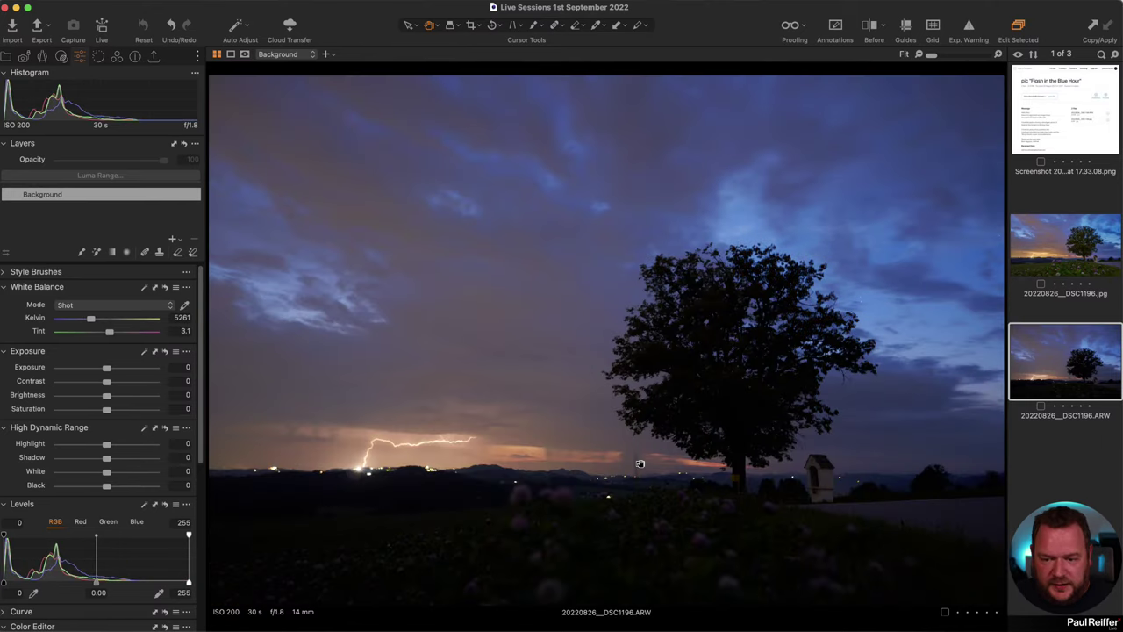
# View the raw photo at 100% and check the hand cursor's modes against the TIFF recipe's watermark settings.
pyautogui.click(999, 55)
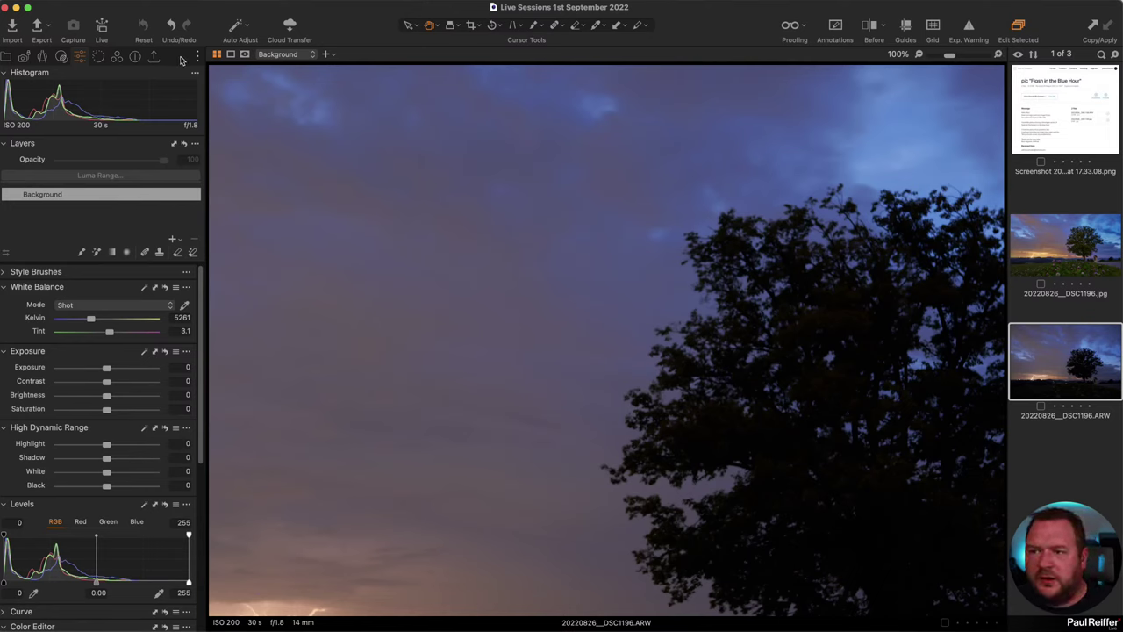
pyautogui.click(154, 57)
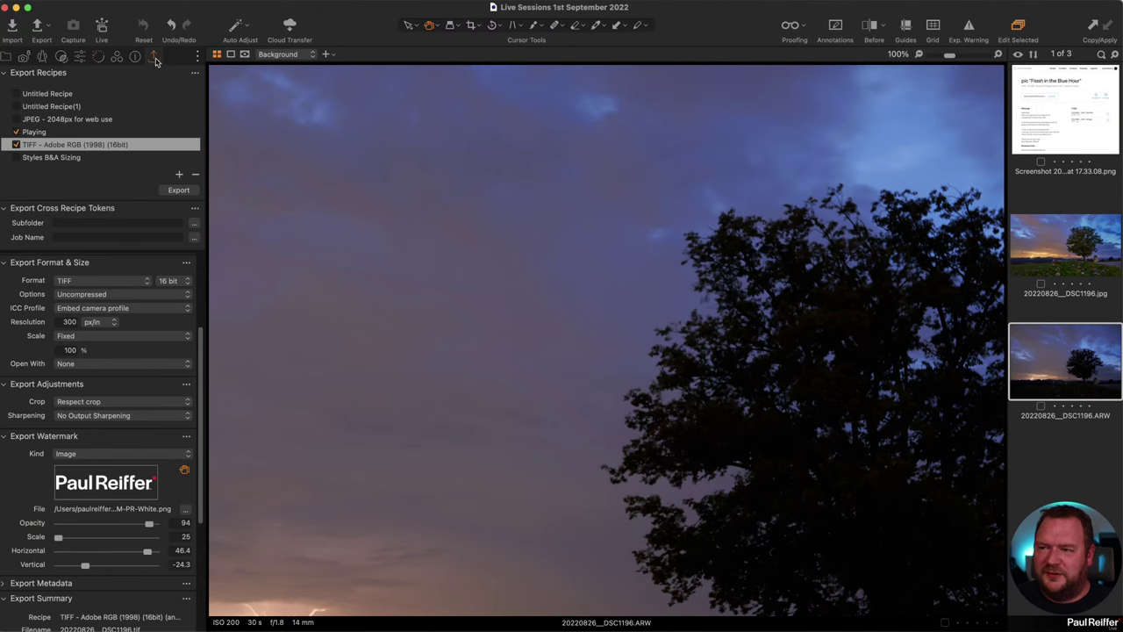
pyautogui.click(79, 57)
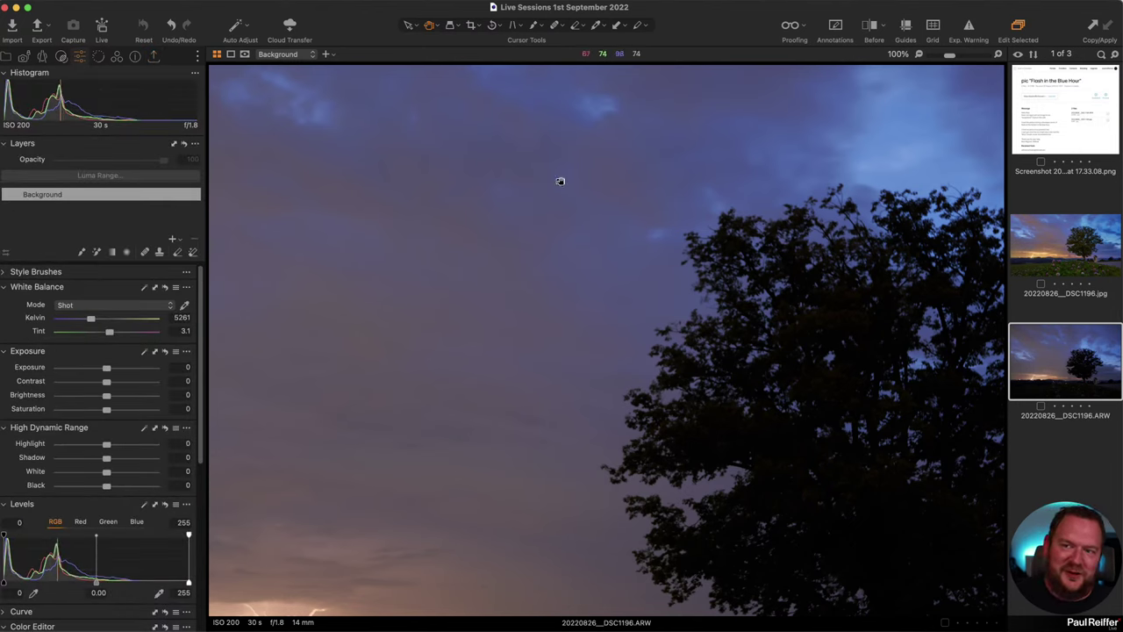
pyautogui.click(154, 57)
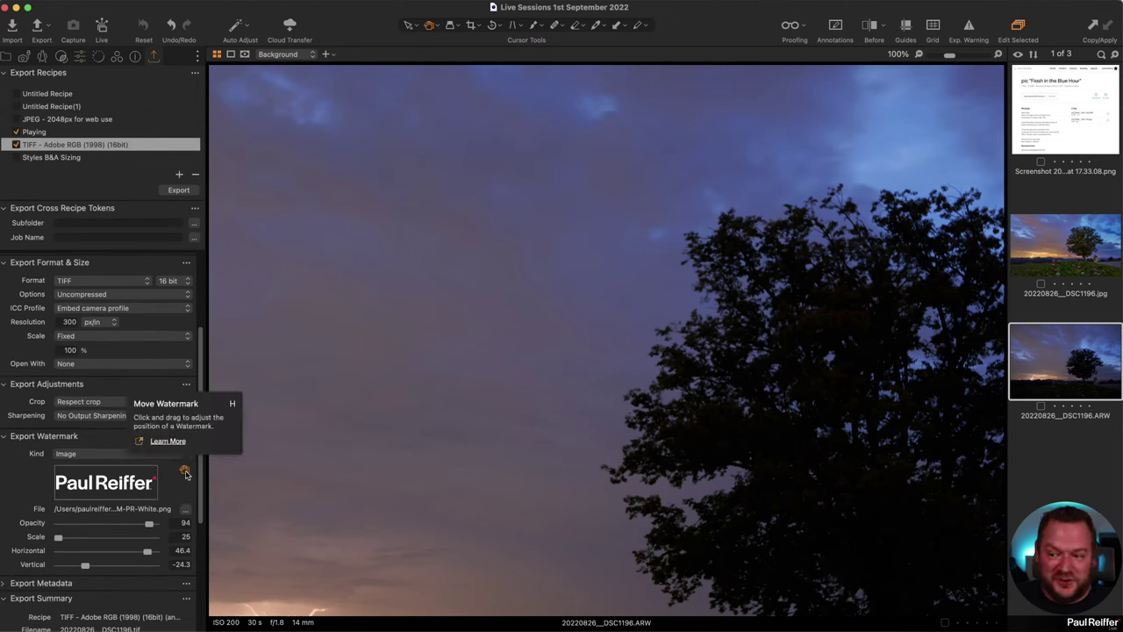
pyautogui.click(437, 27)
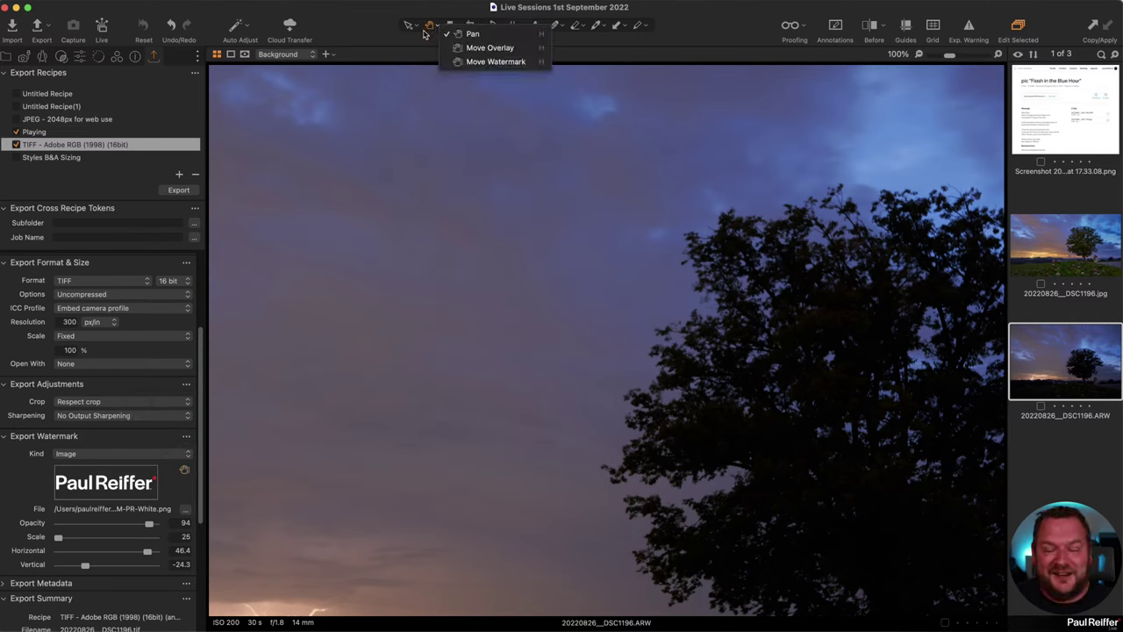
pyautogui.click(418, 49)
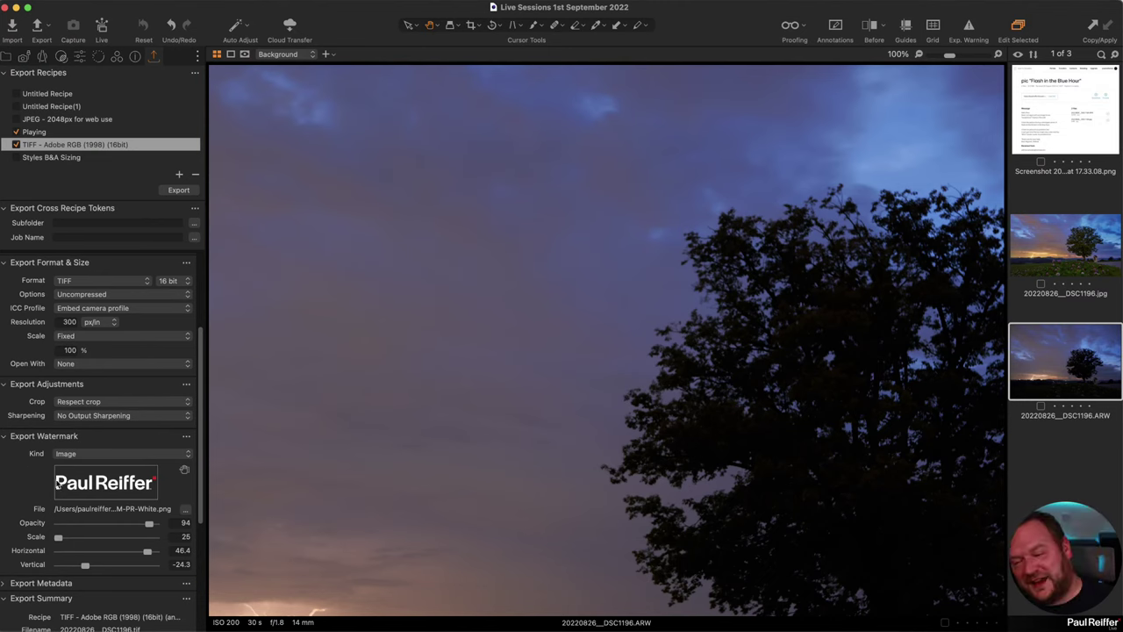
# Return to the exposure adjustments, try the Move Watermark cursor on the raw photo, and switch back to Pan.
pyautogui.click(80, 56)
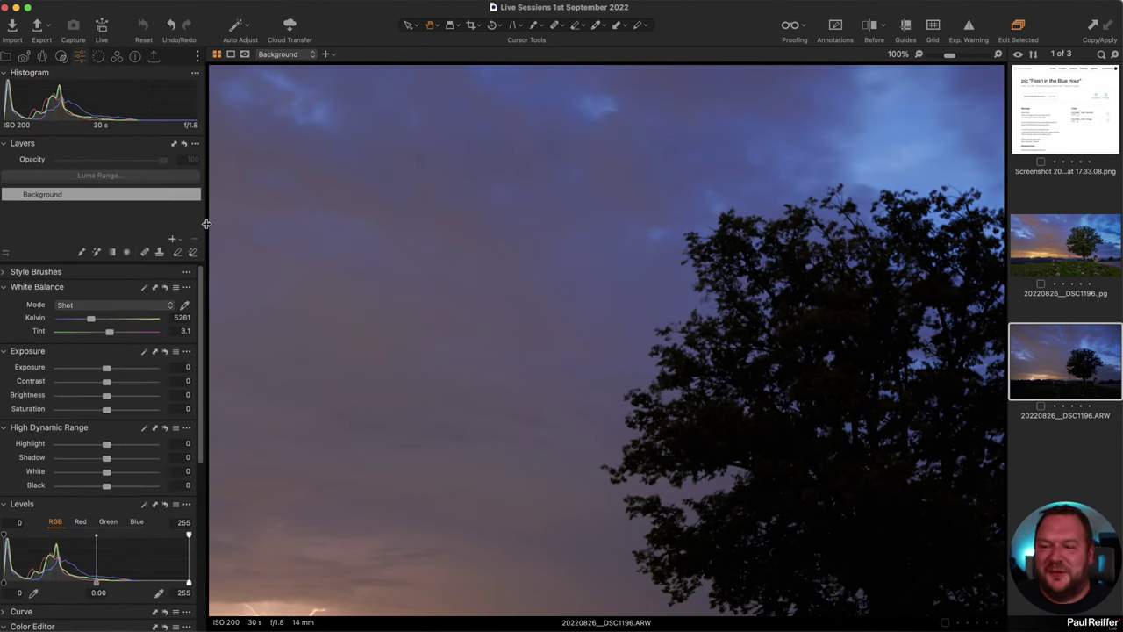
pyautogui.click(436, 25)
pyautogui.click(468, 58)
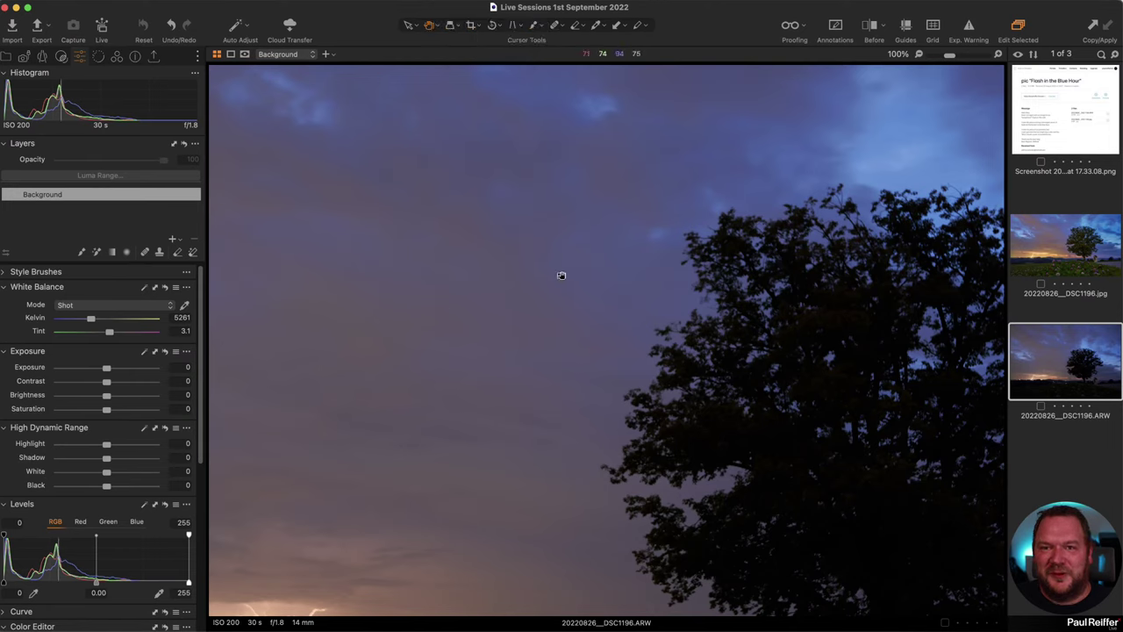
pyautogui.click(437, 26)
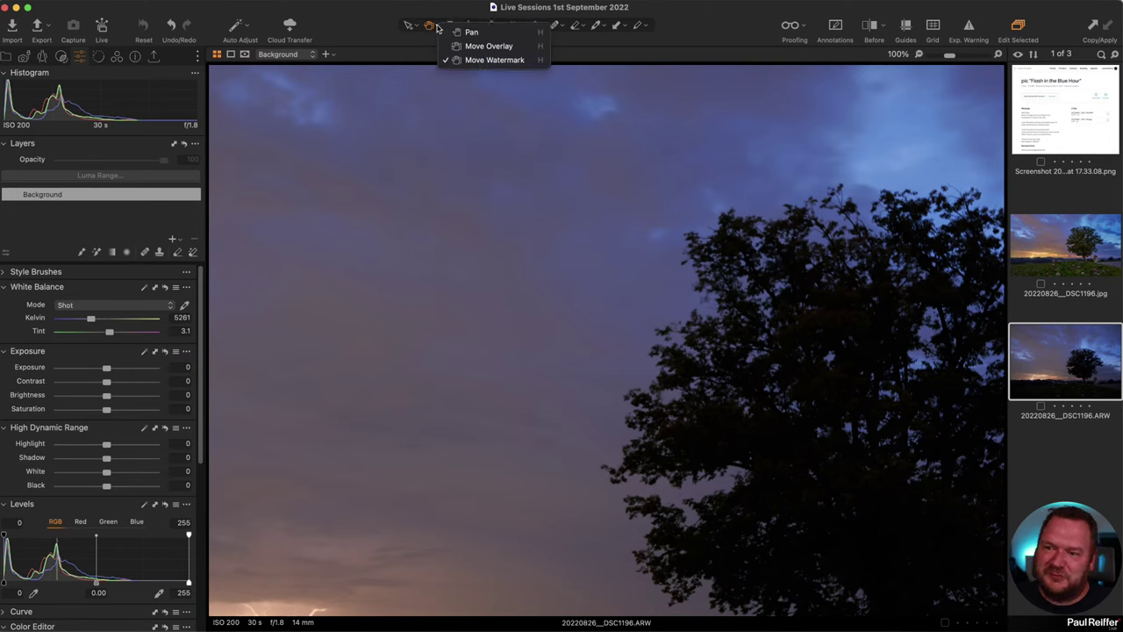
pyautogui.click(475, 35)
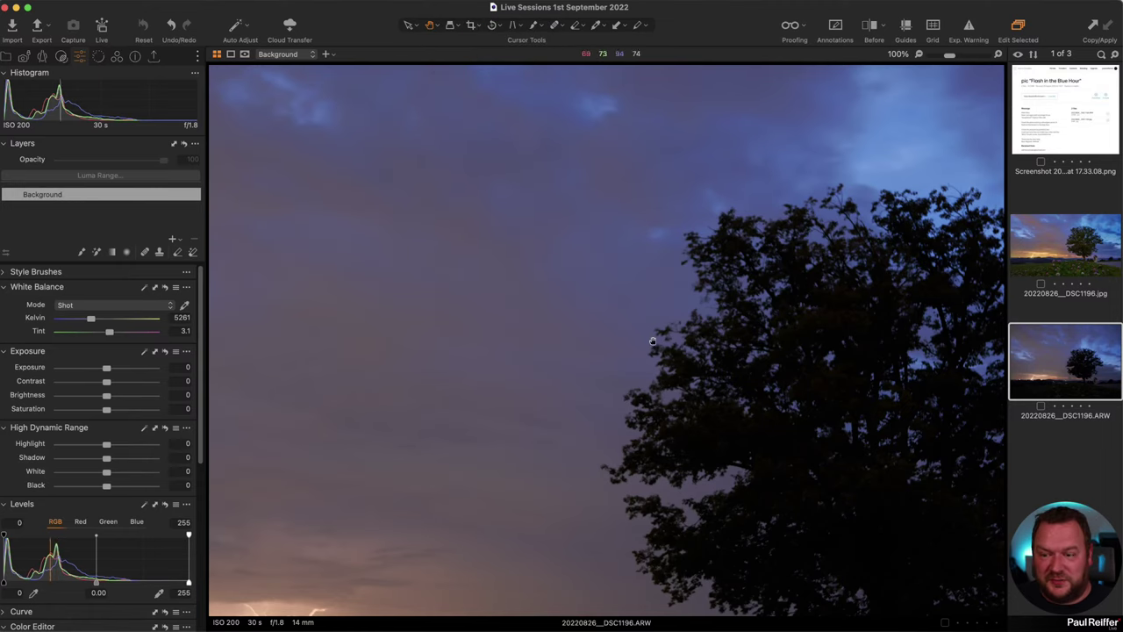
# Inspect the lightning, horizon and tree in the raw photo at 100%, and open its lens correction settings.
pyautogui.moveTo(725, 511); pyautogui.dragTo(625, 432)
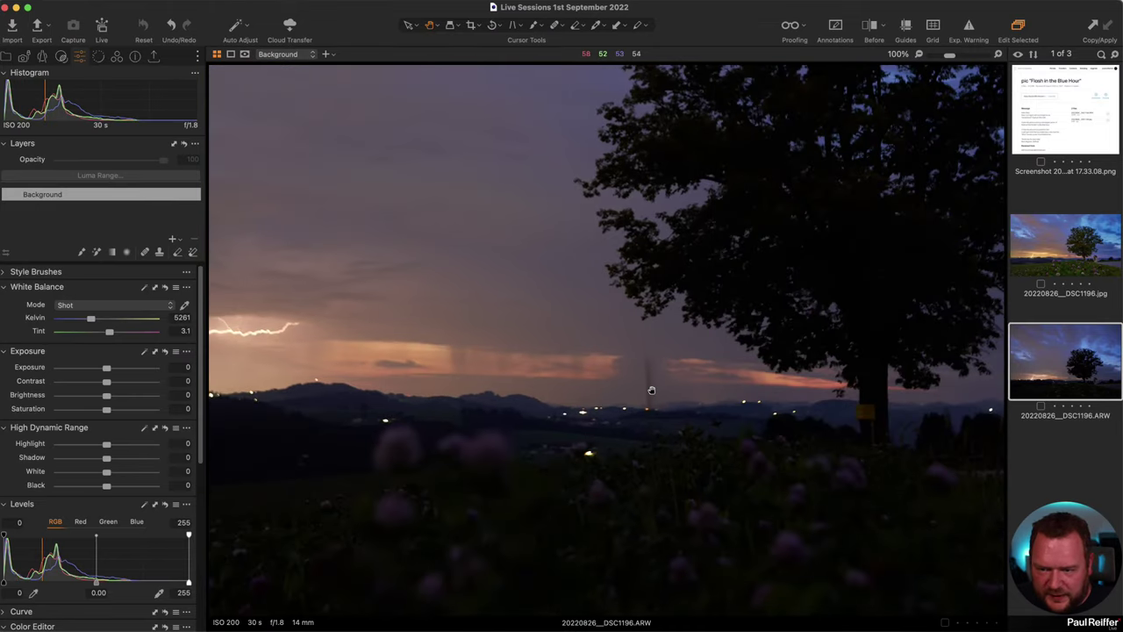
pyautogui.scroll(4, 649, 394)
pyautogui.scroll(-4, 672, 466)
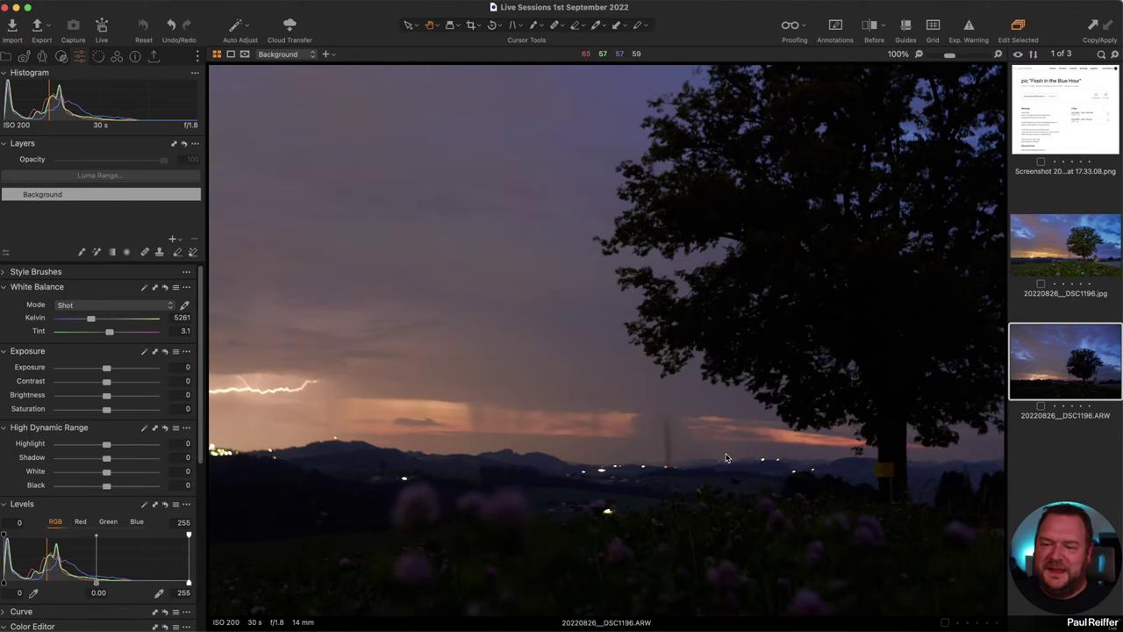
pyautogui.scroll(-2, 700, 392)
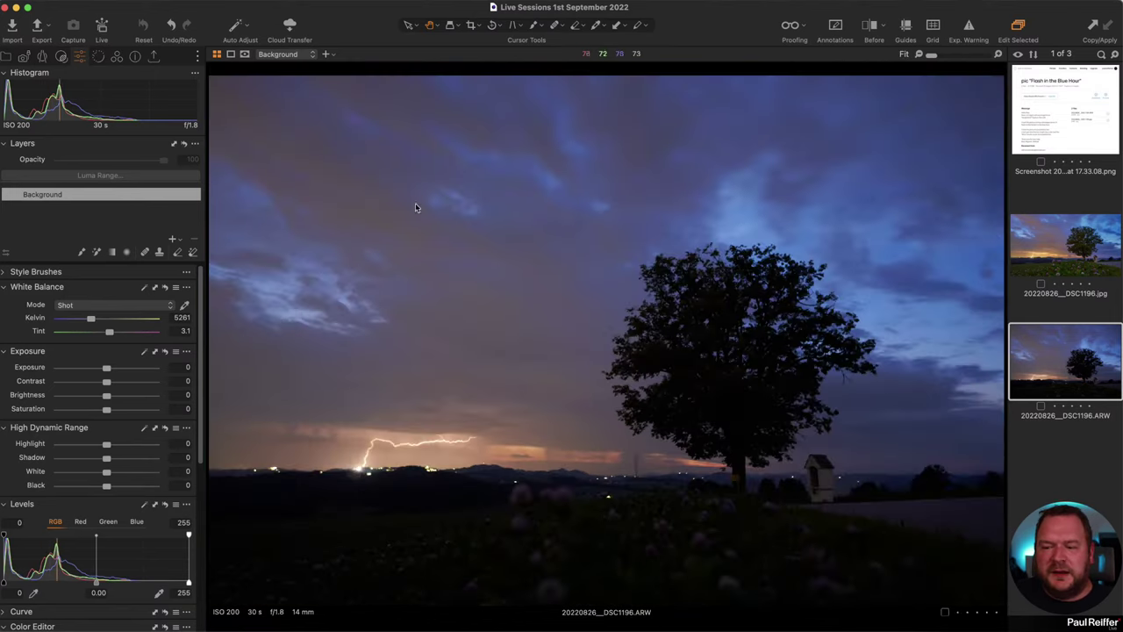
pyautogui.click(45, 57)
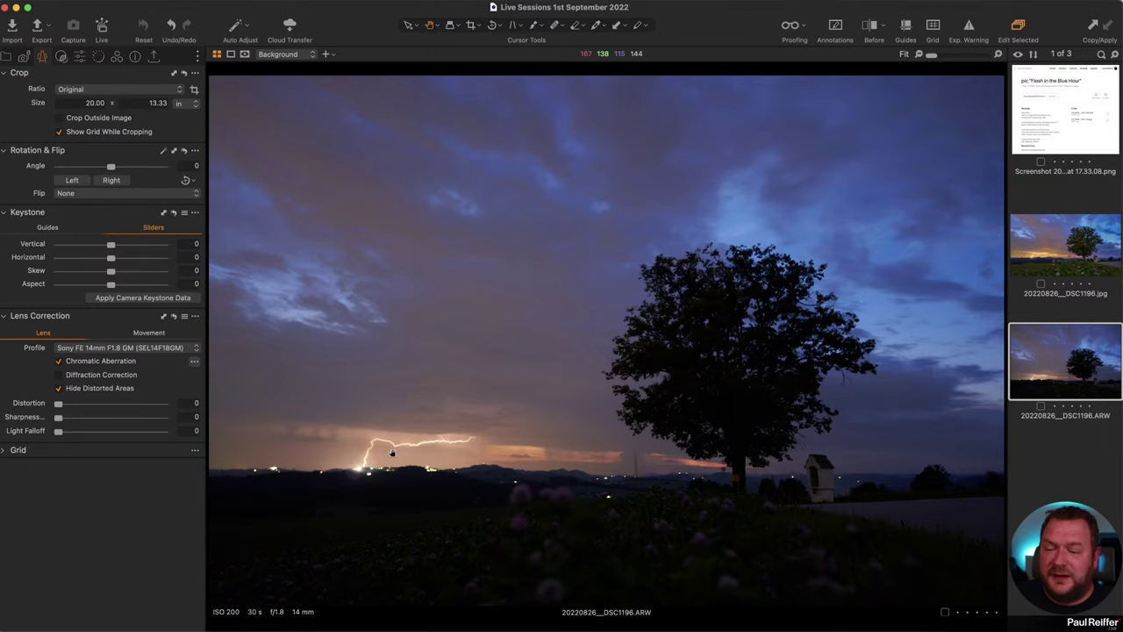
# Try Diffraction Correction while viewing the lightning at 100%, and inspect the raw photo's horizon and tree branches.
pyautogui.click(391, 452)
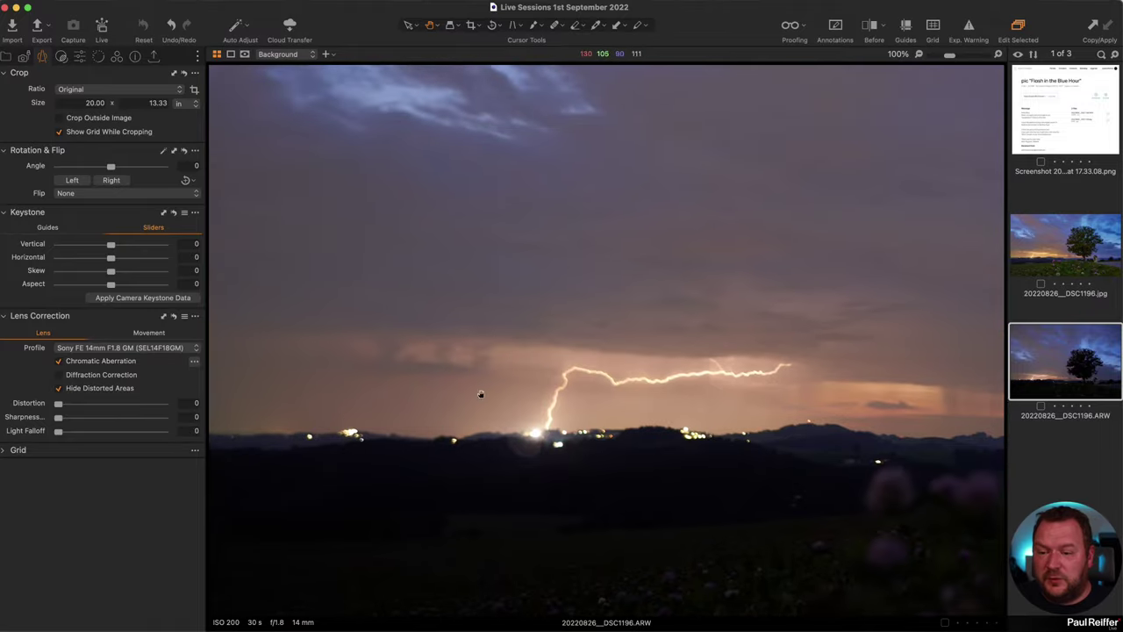
pyautogui.click(95, 376)
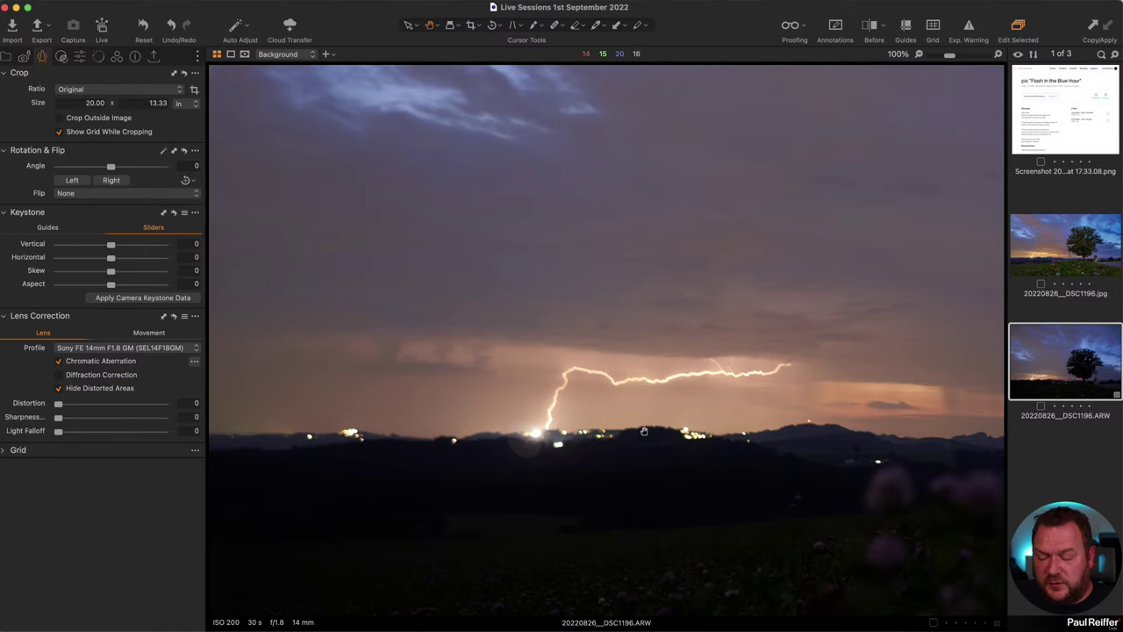
pyautogui.moveTo(861, 423); pyautogui.dragTo(204, 392)
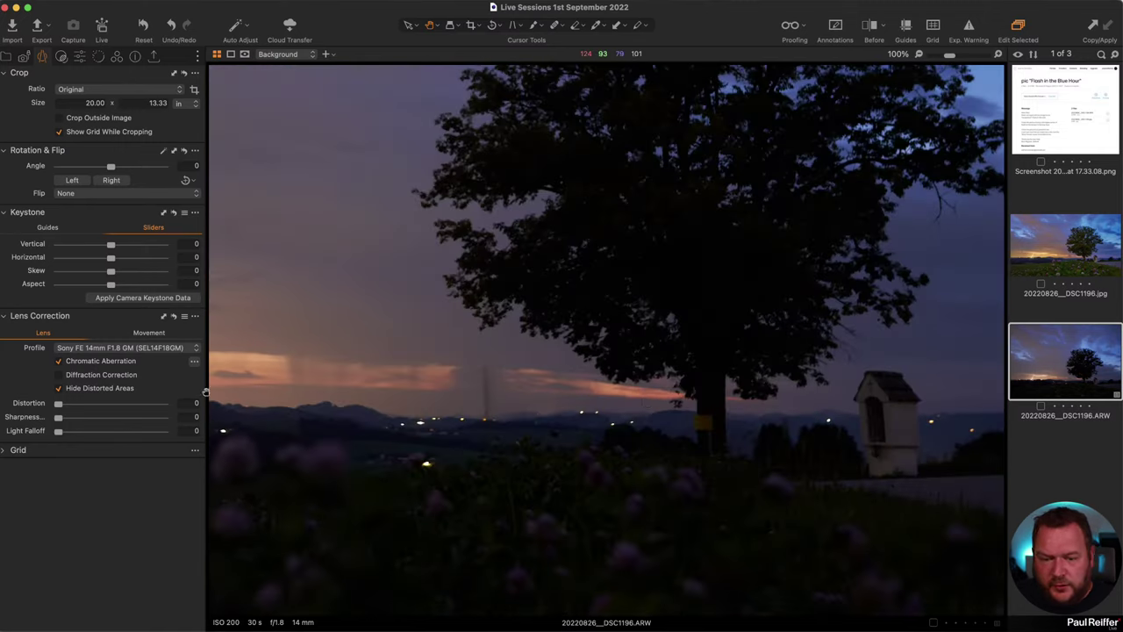
pyautogui.moveTo(658, 158); pyautogui.dragTo(492, 183)
pyautogui.moveTo(763, 223); pyautogui.dragTo(736, 395)
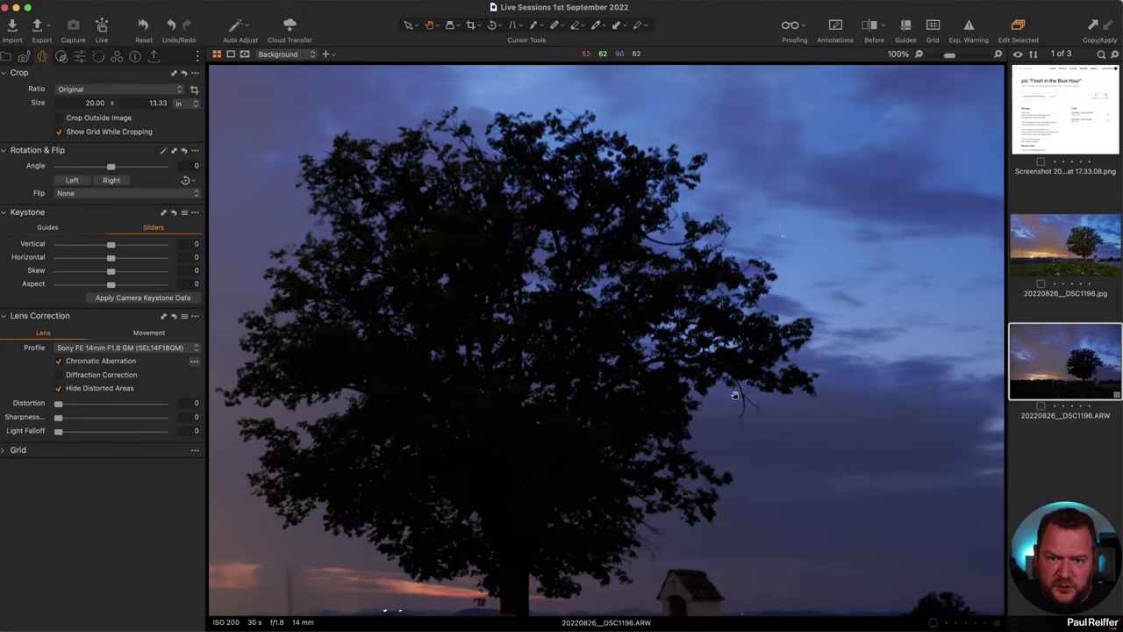
# Compare the tree and sky in the edited JPEG with the raw file at 100%, and check the raw's dark foreground.
pyautogui.click(1061, 249)
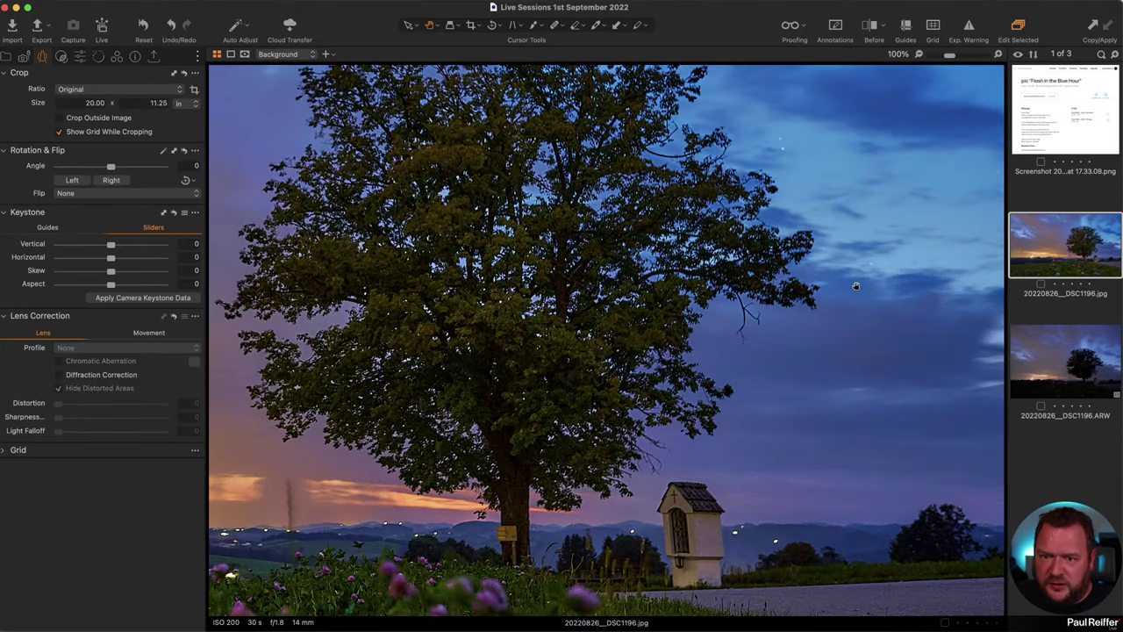
pyautogui.moveTo(685, 171); pyautogui.dragTo(703, 301)
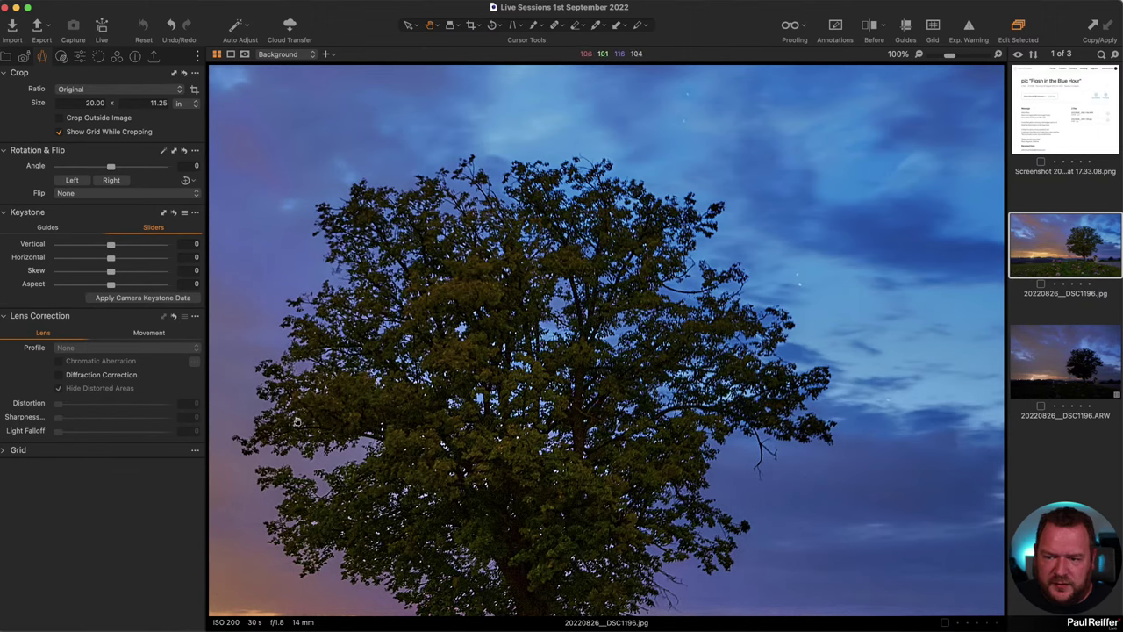
pyautogui.click(1051, 351)
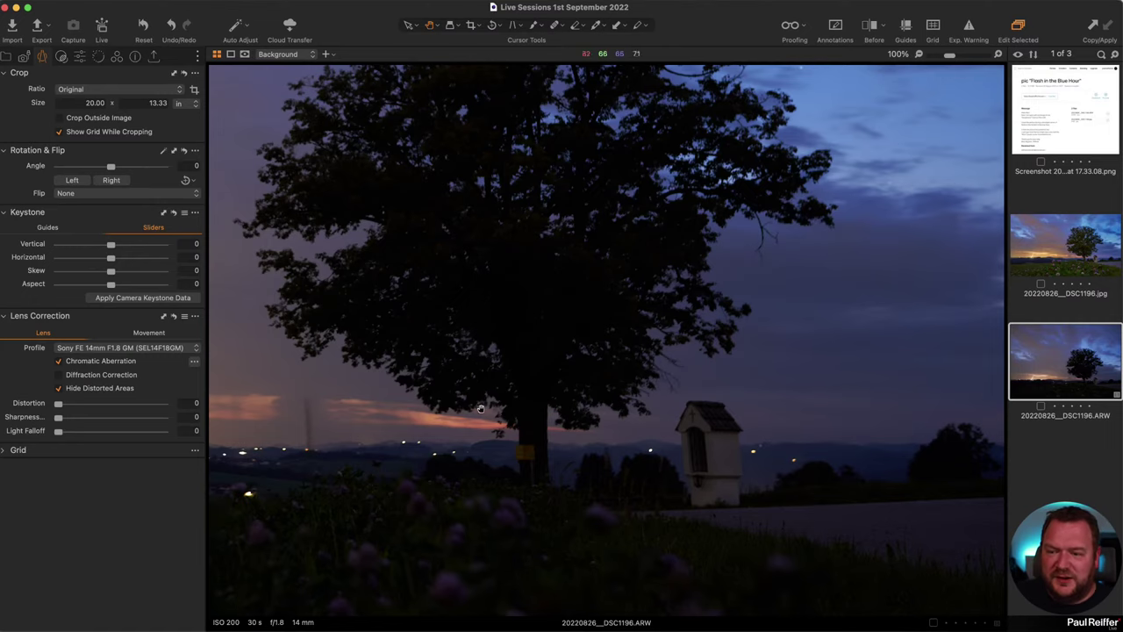
pyautogui.moveTo(491, 386); pyautogui.dragTo(403, 244)
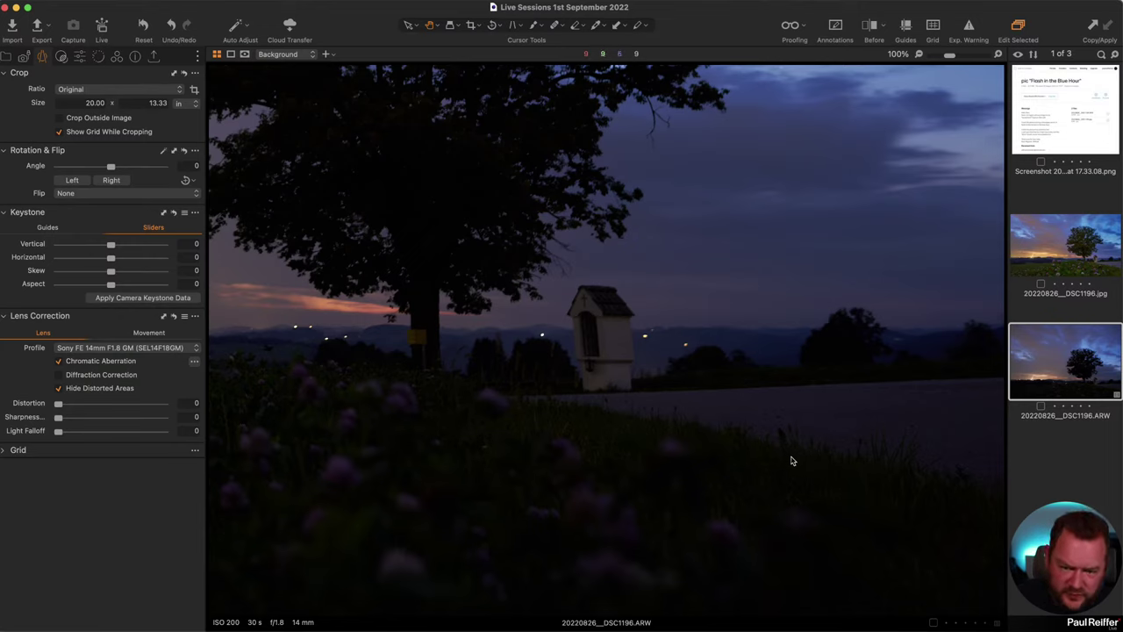
# Raise the raw photo's exposure to 3.32 to reveal the foreground, and check the camera and lens details in its metadata.
pyautogui.click(81, 57)
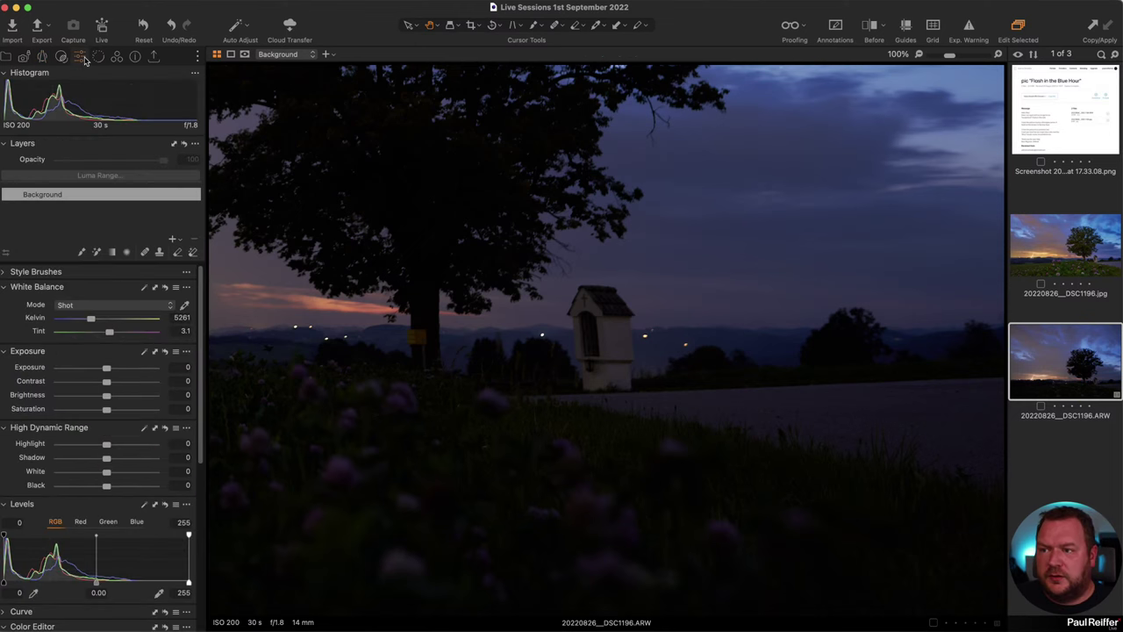
pyautogui.moveTo(108, 368); pyautogui.dragTo(147, 370)
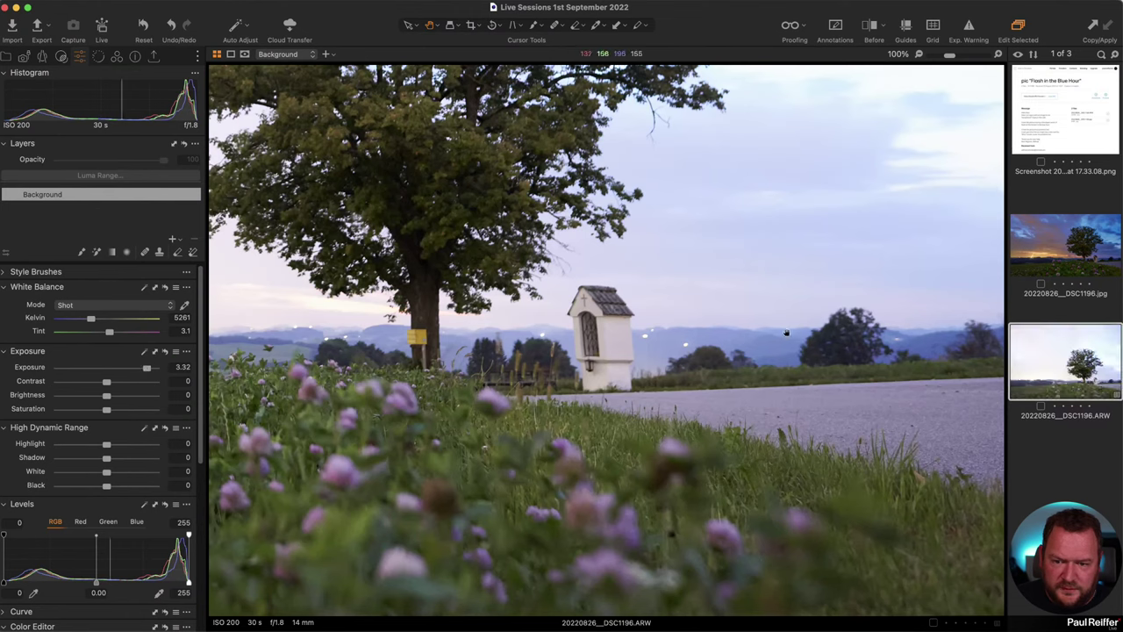
pyautogui.click(134, 57)
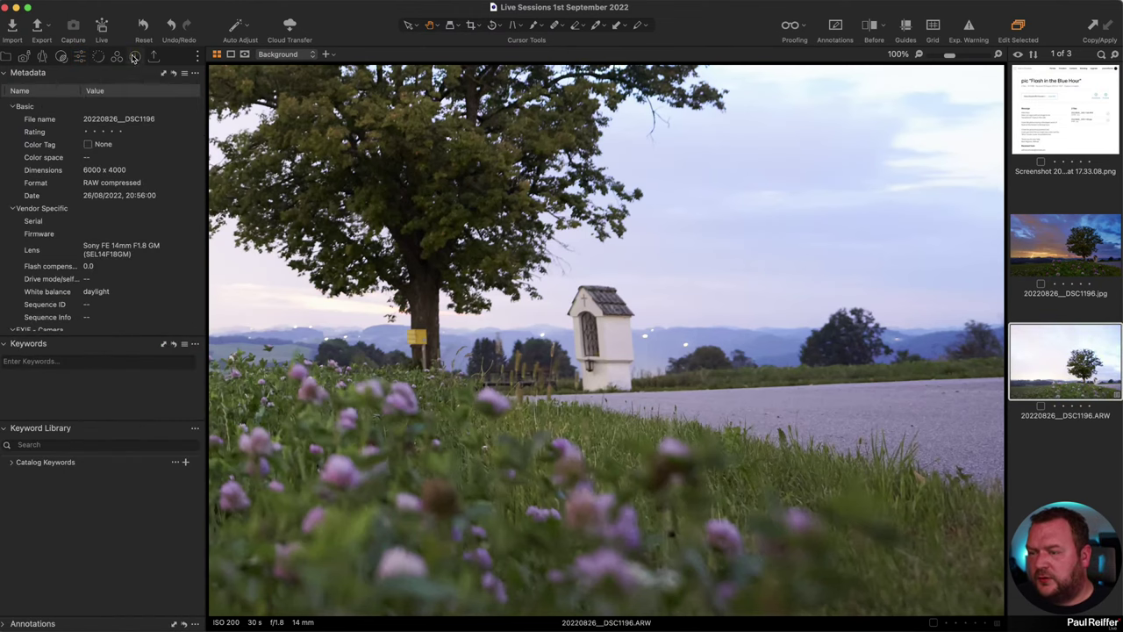
pyautogui.scroll(-3, 128, 261)
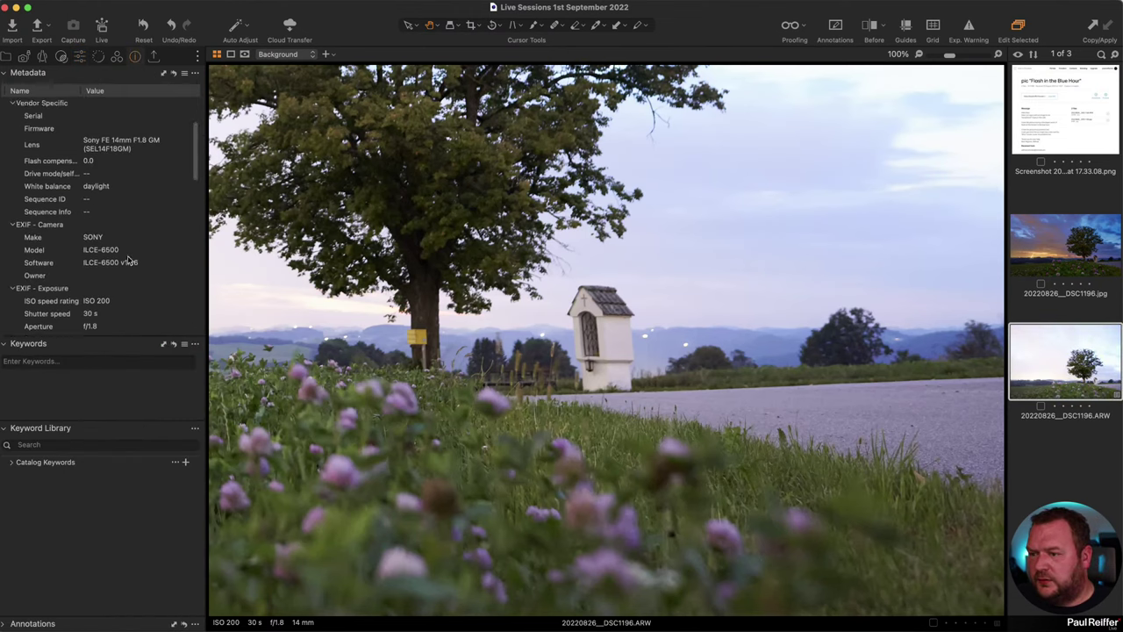
pyautogui.scroll(-1, 128, 260)
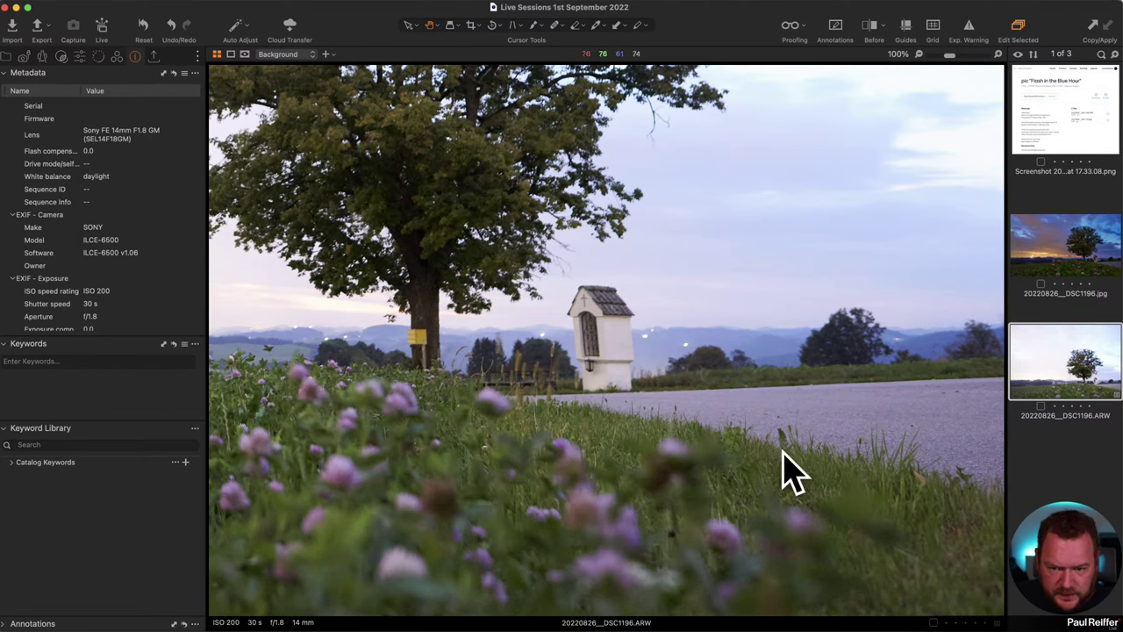
# Inspect the tree, flowers, hills and lightning area in the brightened raw photo at 100%, and return to the full view.
pyautogui.hscroll(-10, 747, 460)
pyautogui.scroll(3, 746, 460)
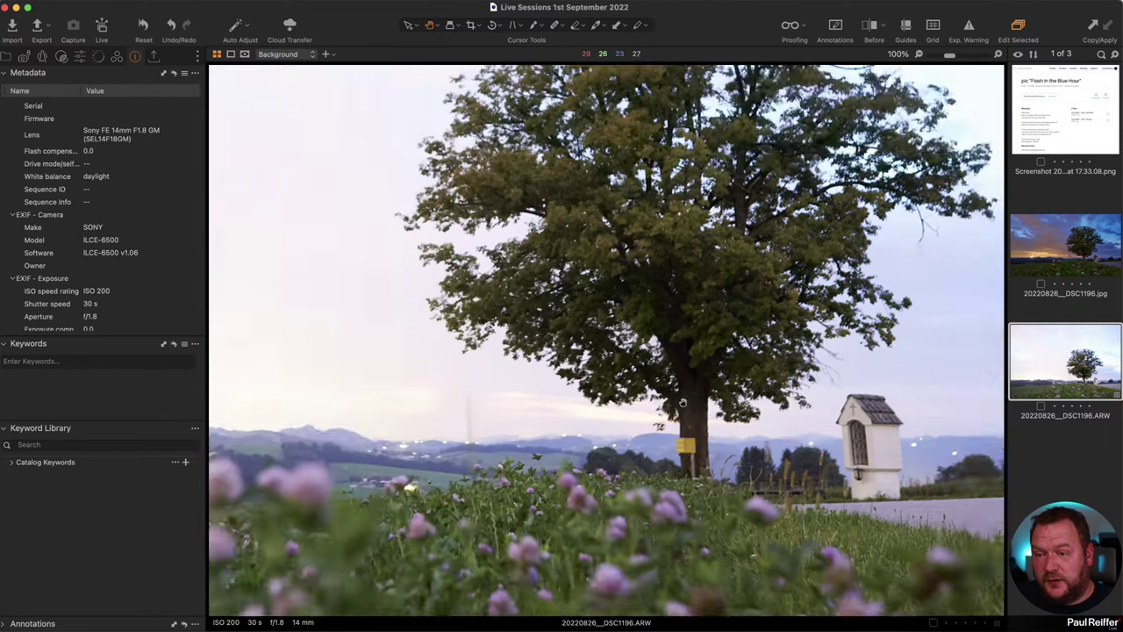
pyautogui.scroll(-3, 564, 415)
pyautogui.hscroll(-7, 564, 415)
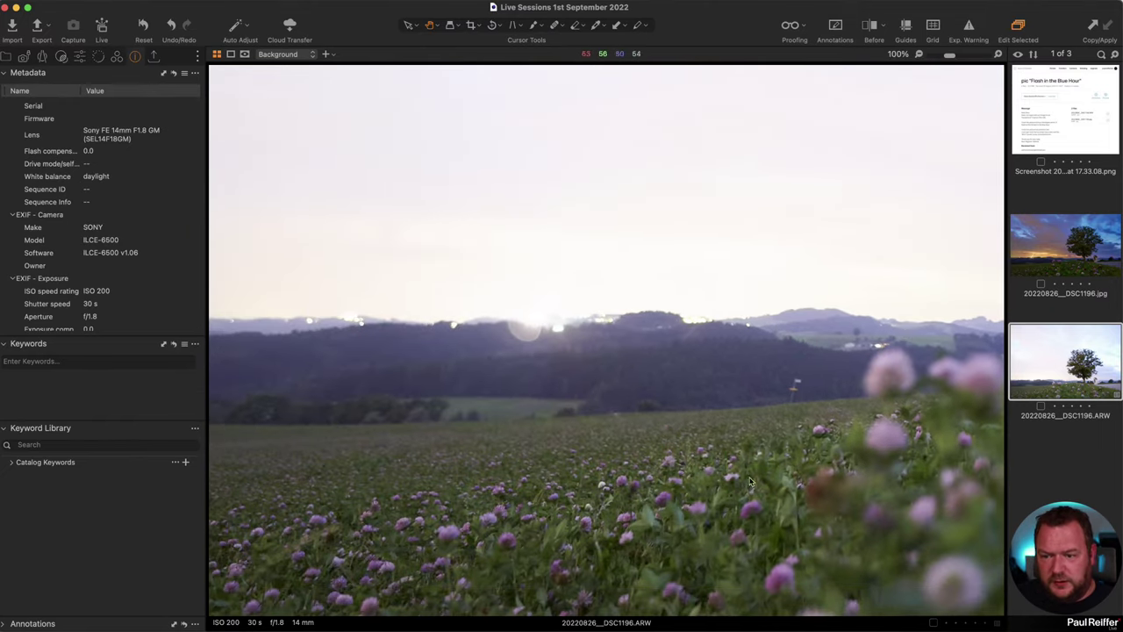
pyautogui.hscroll(6, 752, 482)
pyautogui.scroll(1, 752, 481)
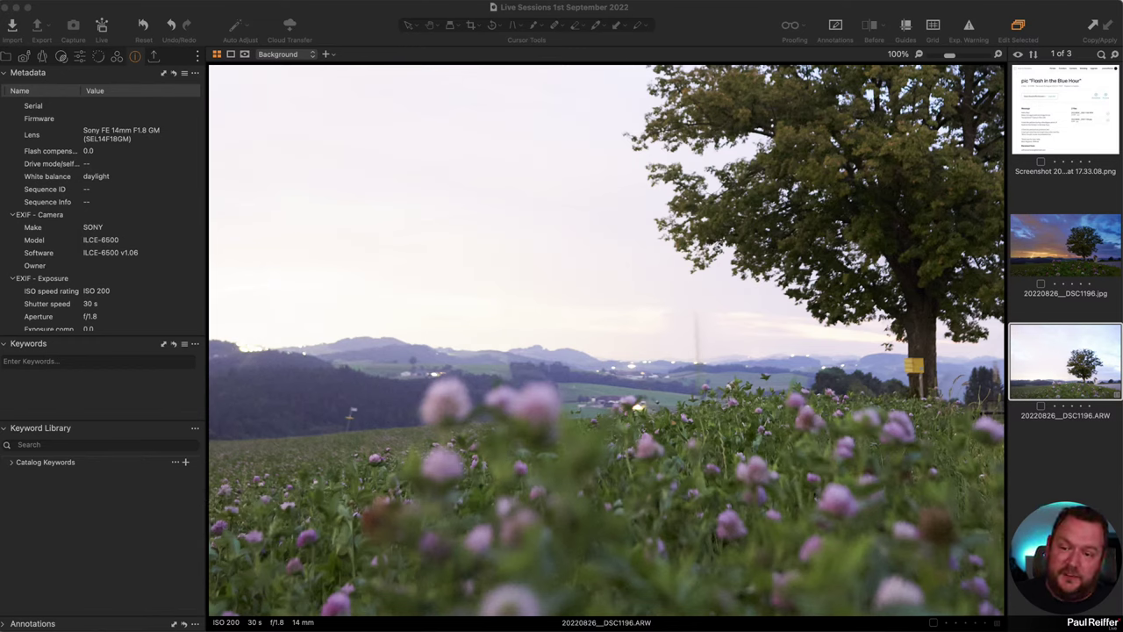
pyautogui.click(651, 407)
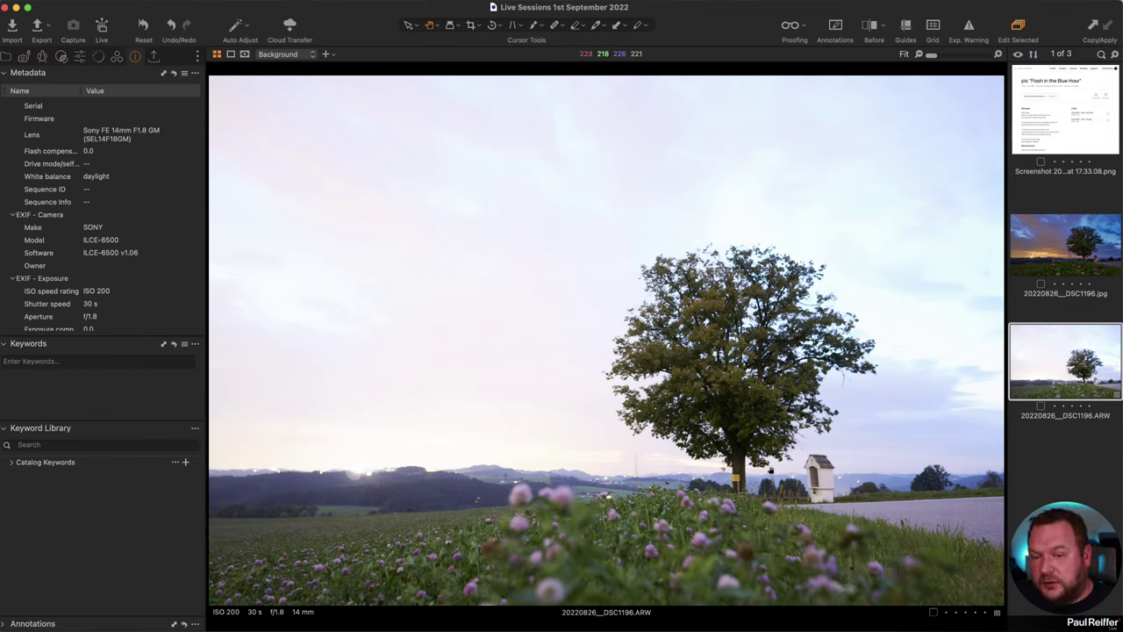
# Reset the raw photo's exposure, try it at 2.35 while checking the tree at 100%, and reset it again.
pyautogui.click(79, 57)
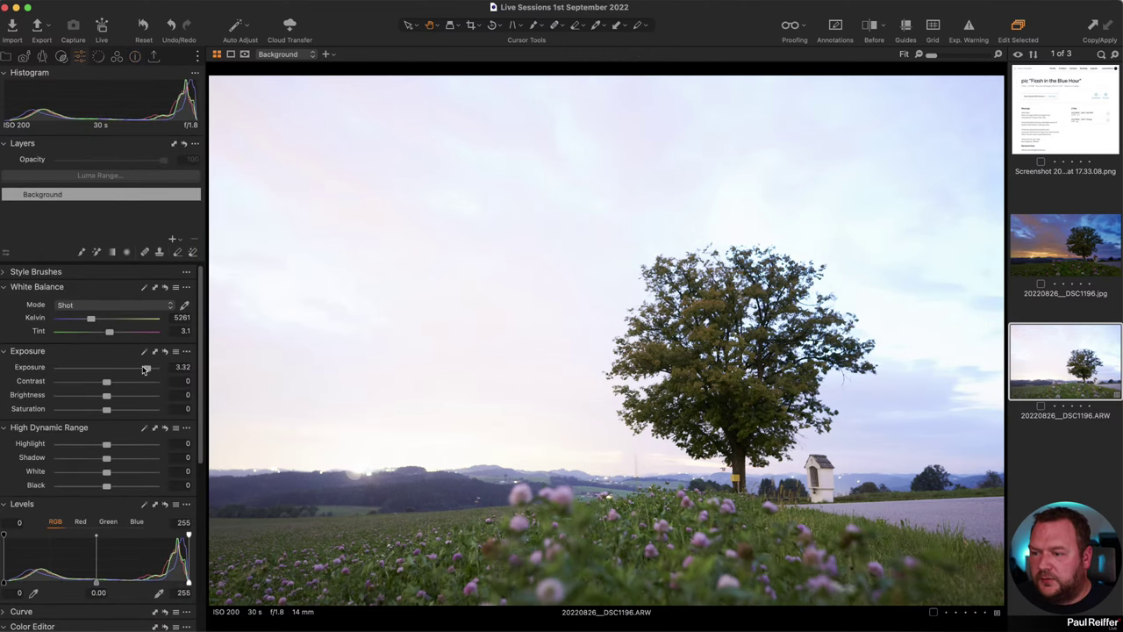
pyautogui.doubleClick(143, 368)
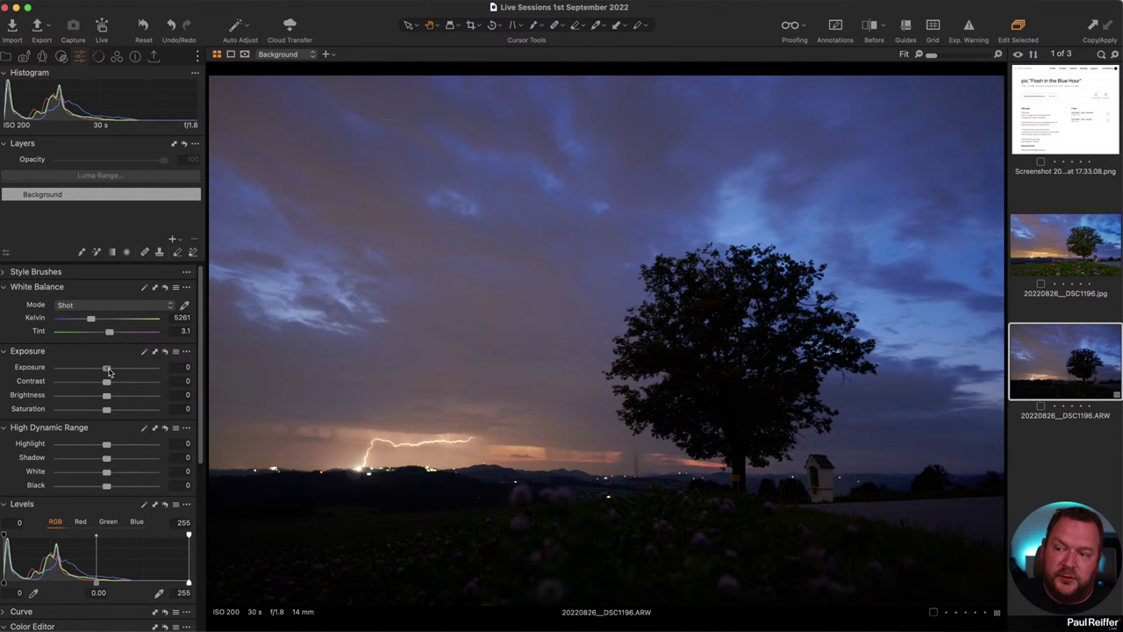
pyautogui.moveTo(107, 369); pyautogui.dragTo(134, 368)
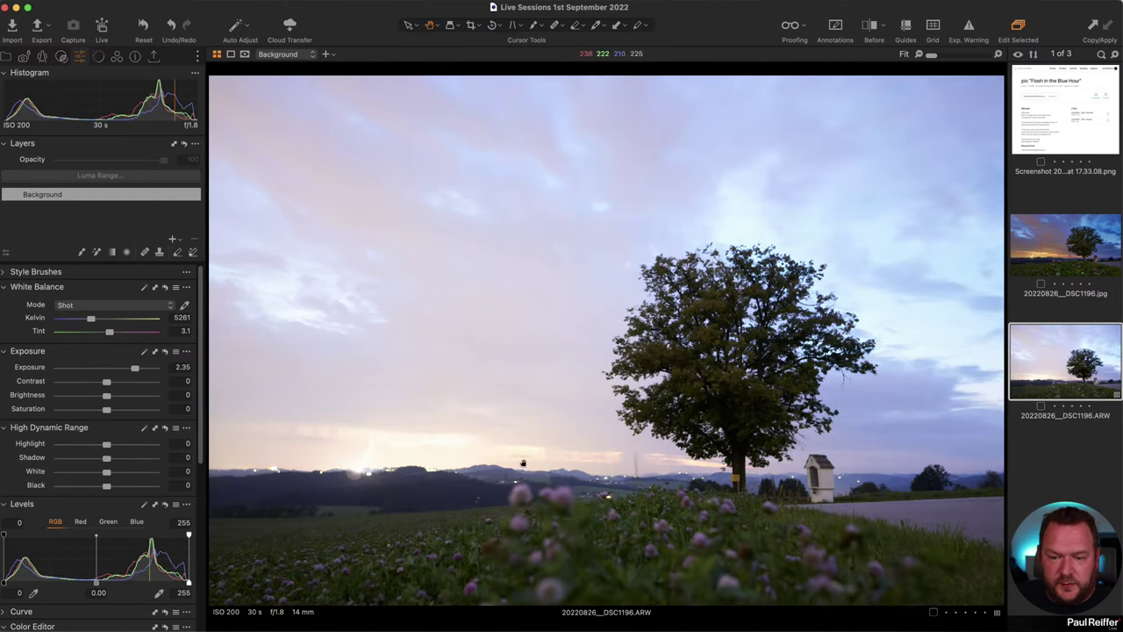
pyautogui.click(612, 407)
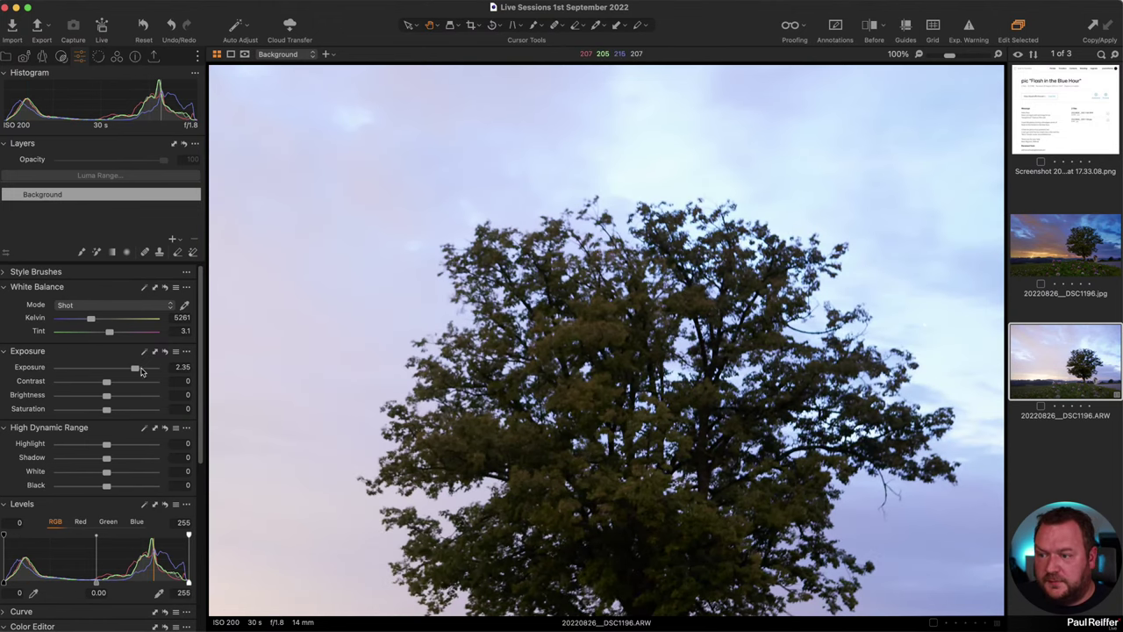
pyautogui.doubleClick(134, 368)
# Compare the lightning and horizon in the raw file with the edited JPEG at 100%, and return to the full raw photo.
pyautogui.moveTo(614, 501); pyautogui.dragTo(840, 243)
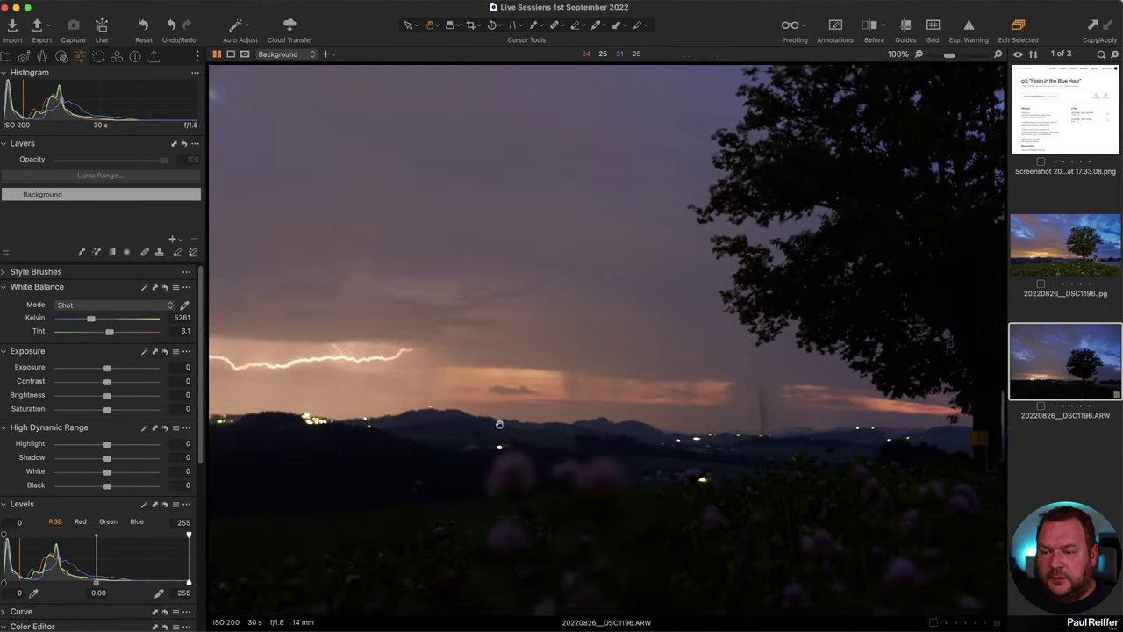
pyautogui.moveTo(499, 424); pyautogui.dragTo(789, 414)
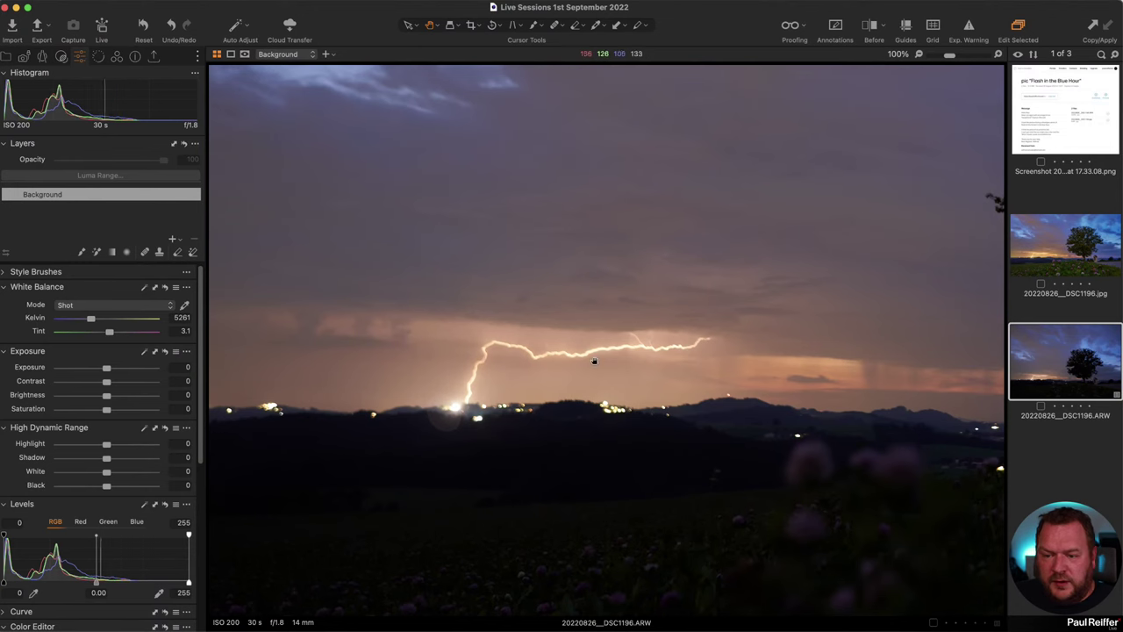
pyautogui.click(1087, 255)
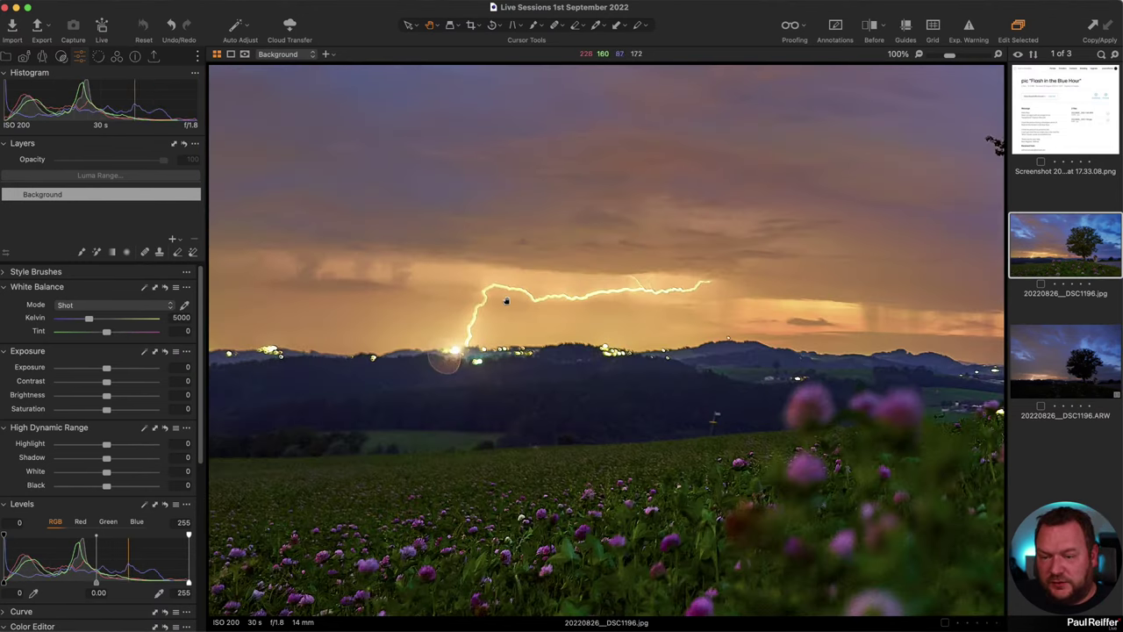
pyautogui.click(1071, 350)
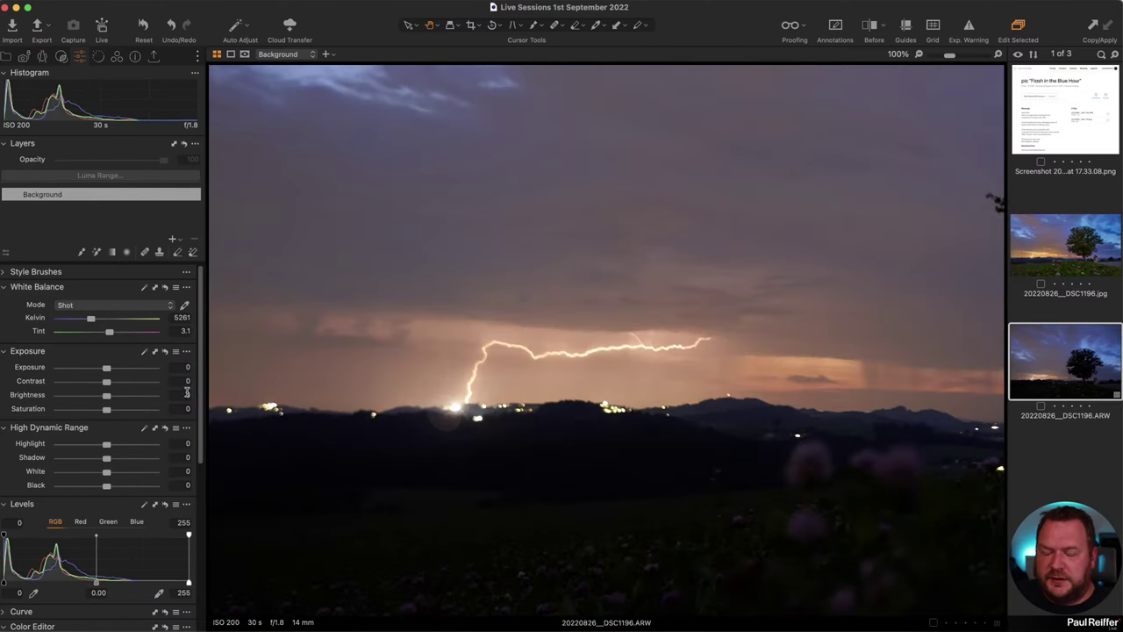
pyautogui.click(725, 400)
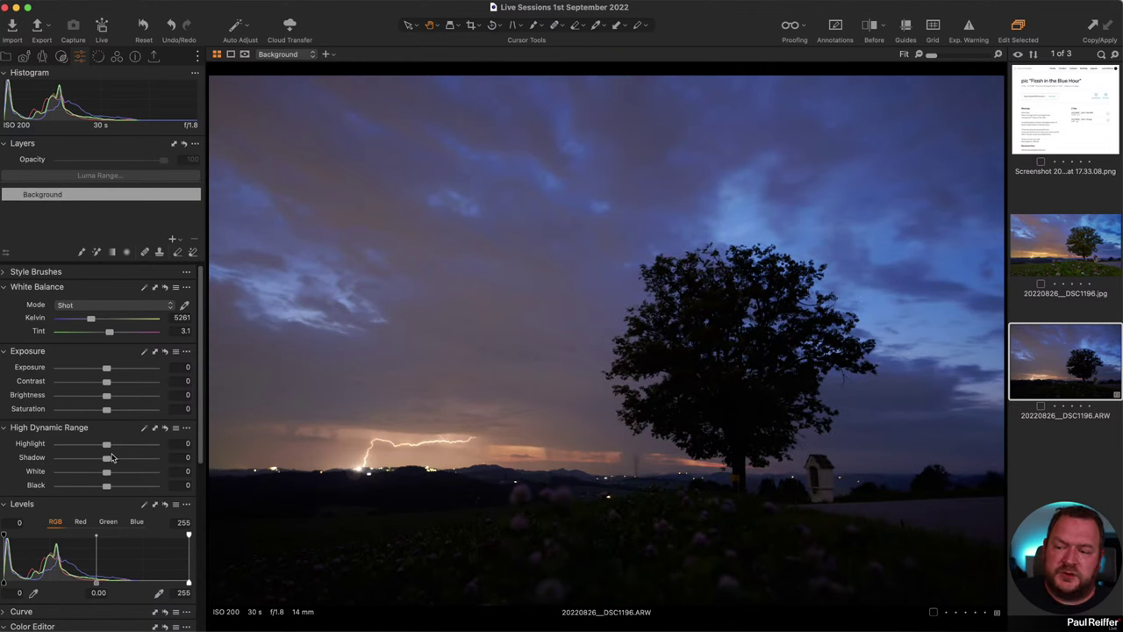
# Try raising the High Dynamic Range Shadow value and setting Black to 59, resetting both adjustments.
pyautogui.moveTo(107, 458); pyautogui.dragTo(135, 491)
pyautogui.doubleClick(132, 459)
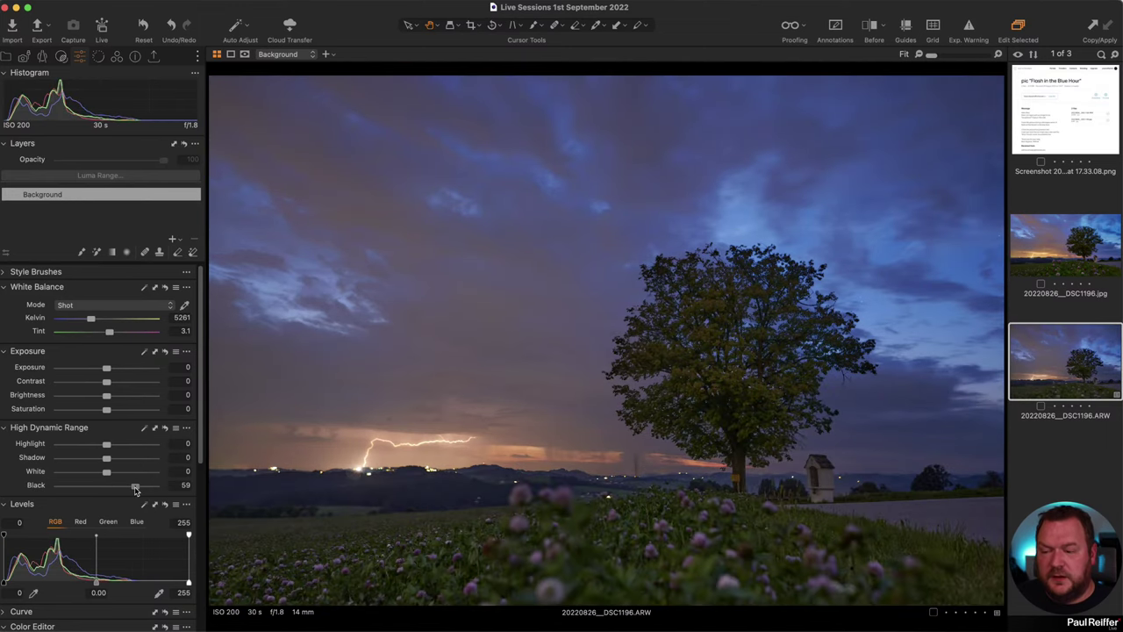
pyautogui.doubleClick(135, 488)
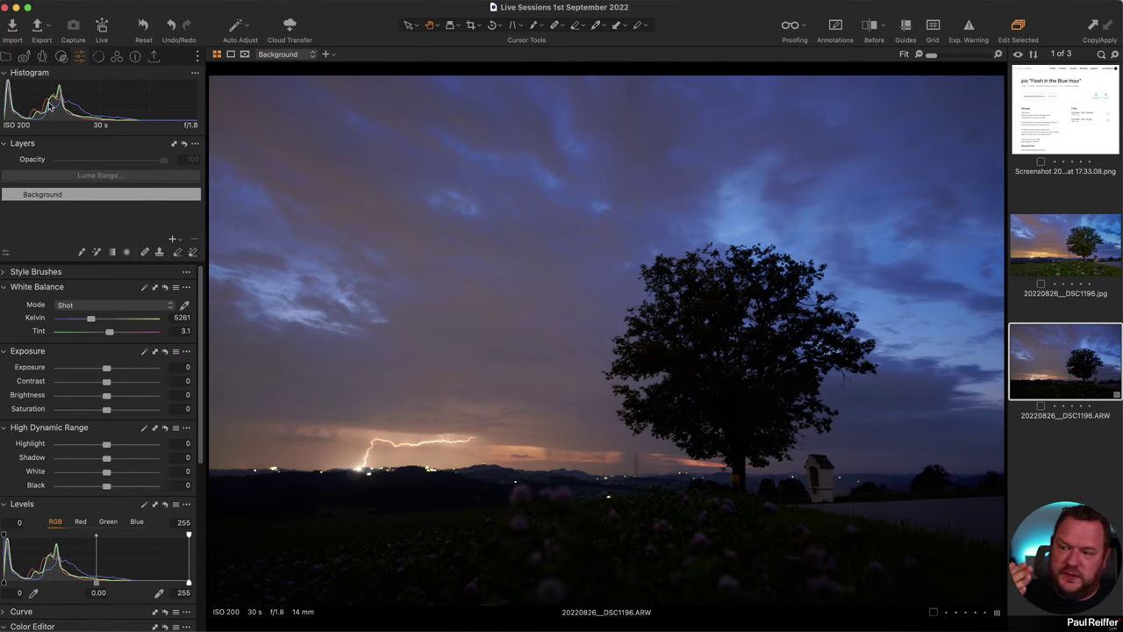
# Try the High Dynamic Range Black value at 30 and 59, and compare the raw photo with the edited JPEG.
pyautogui.moveTo(105, 488); pyautogui.dragTo(122, 489)
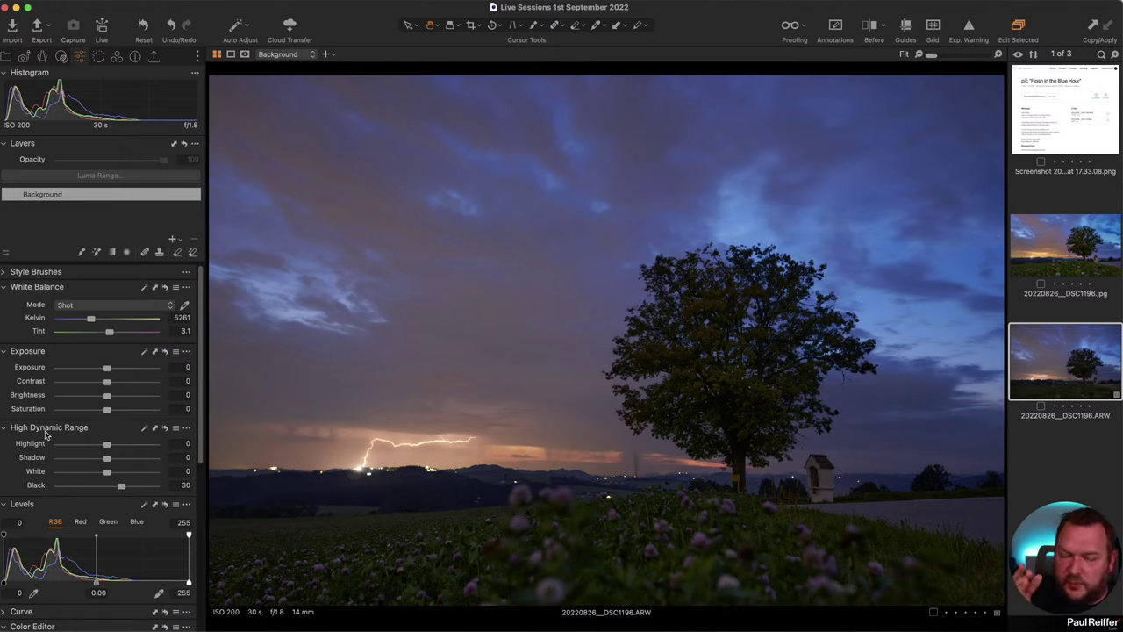
pyautogui.moveTo(46, 432)
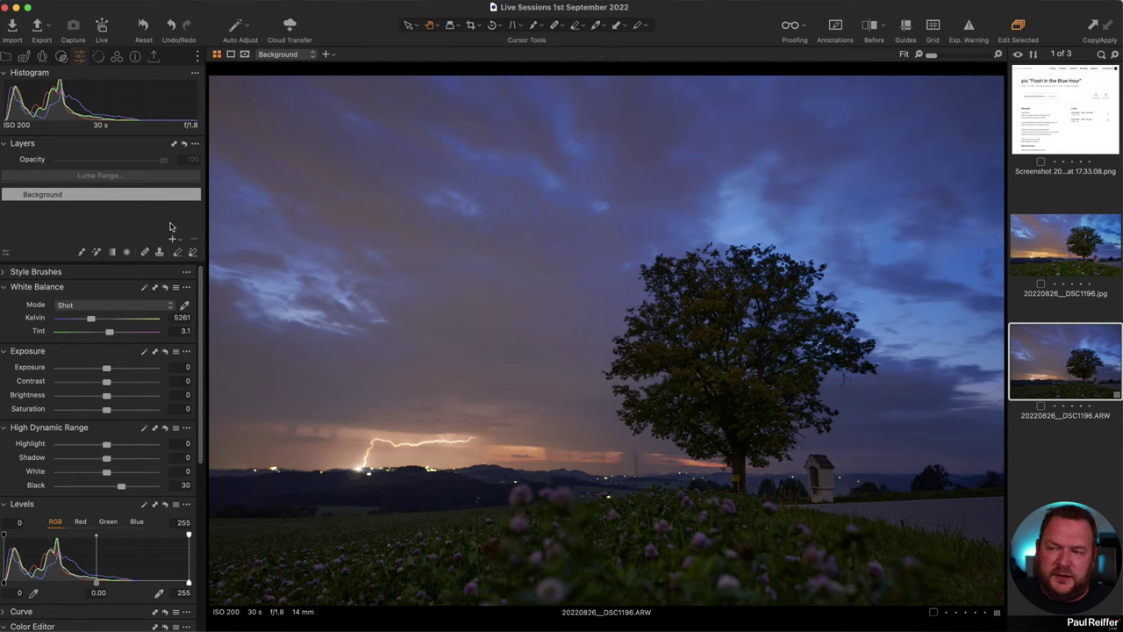
pyautogui.moveTo(121, 486); pyautogui.dragTo(133, 492)
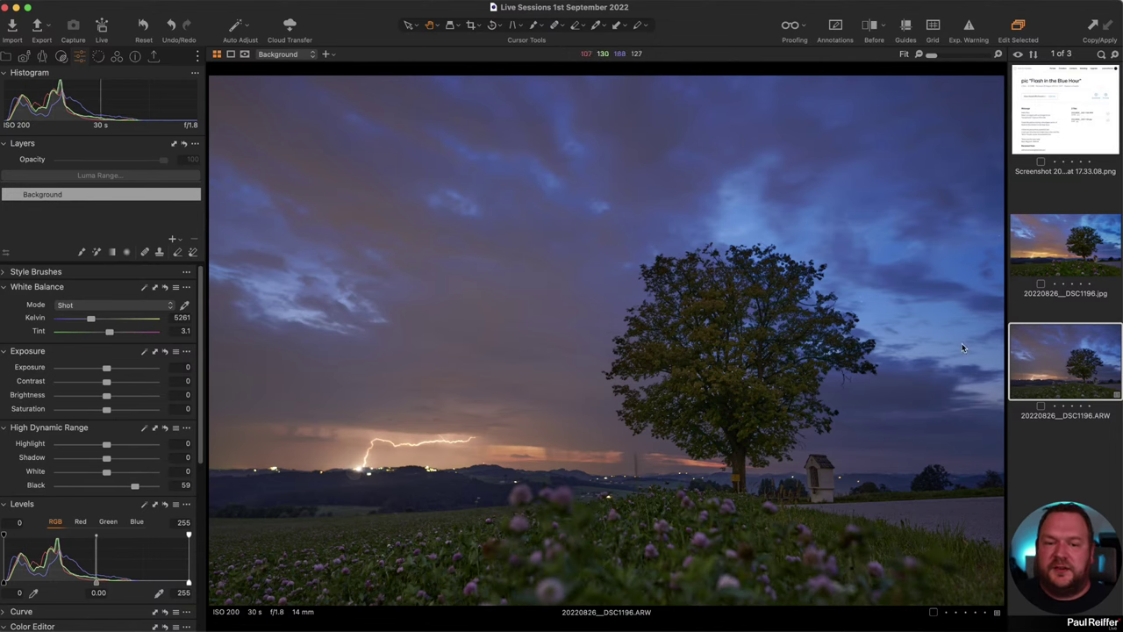
pyautogui.click(1047, 259)
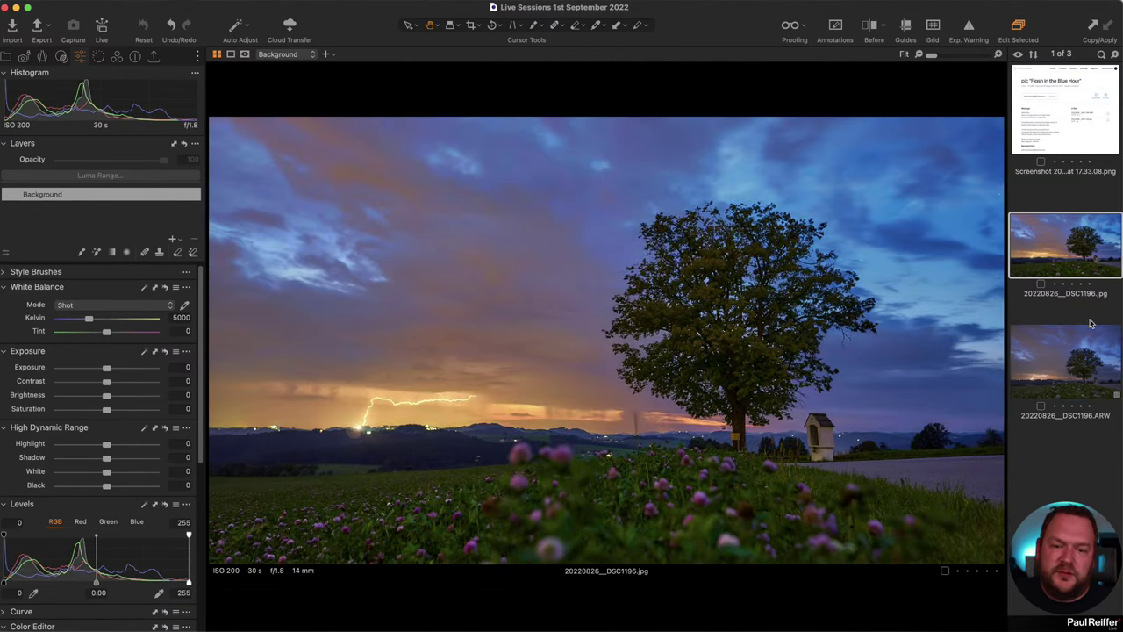
pyautogui.click(1063, 350)
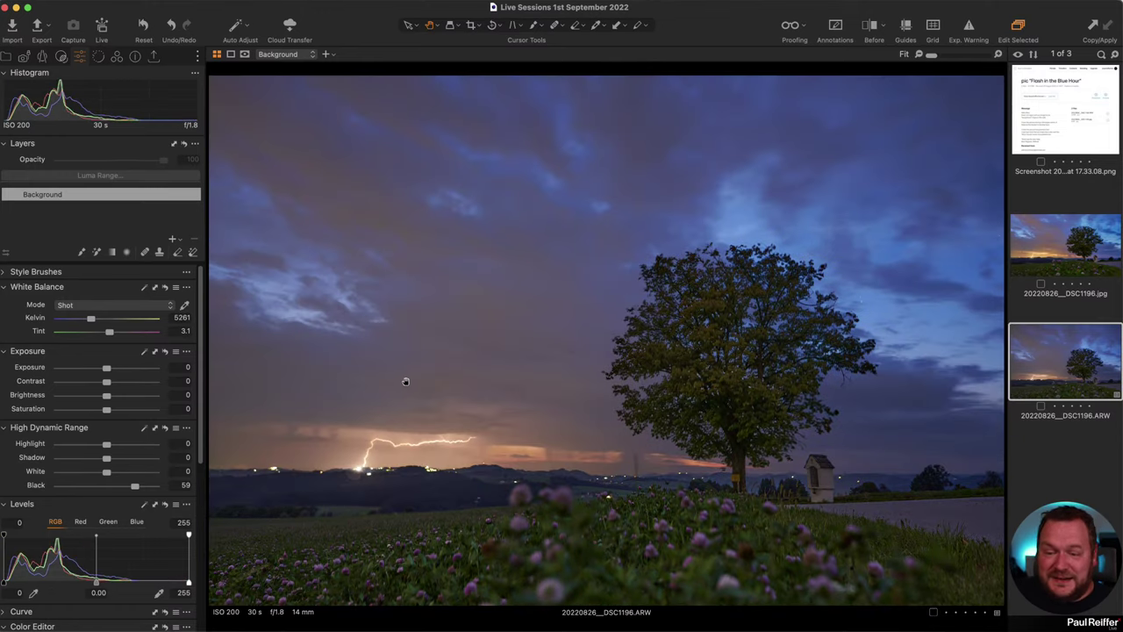
# Set the raw photo's High Dynamic Range Black value to 10.
pyautogui.moveTo(134, 485); pyautogui.dragTo(113, 492)
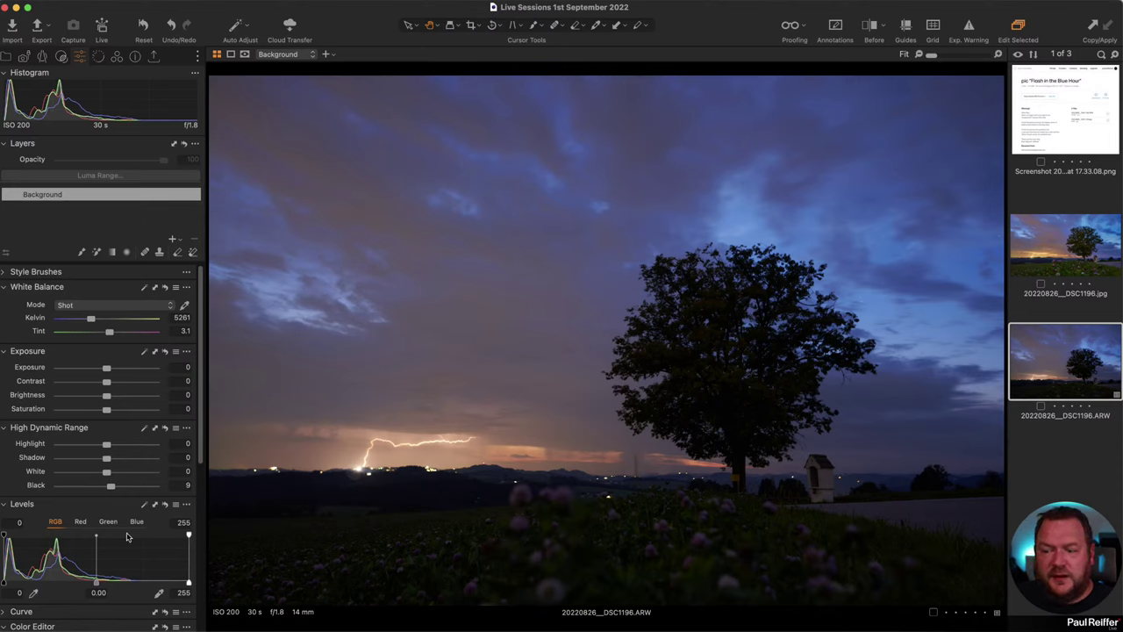
pyautogui.click(180, 485)
pyautogui.write('10')
pyautogui.press('Tab')
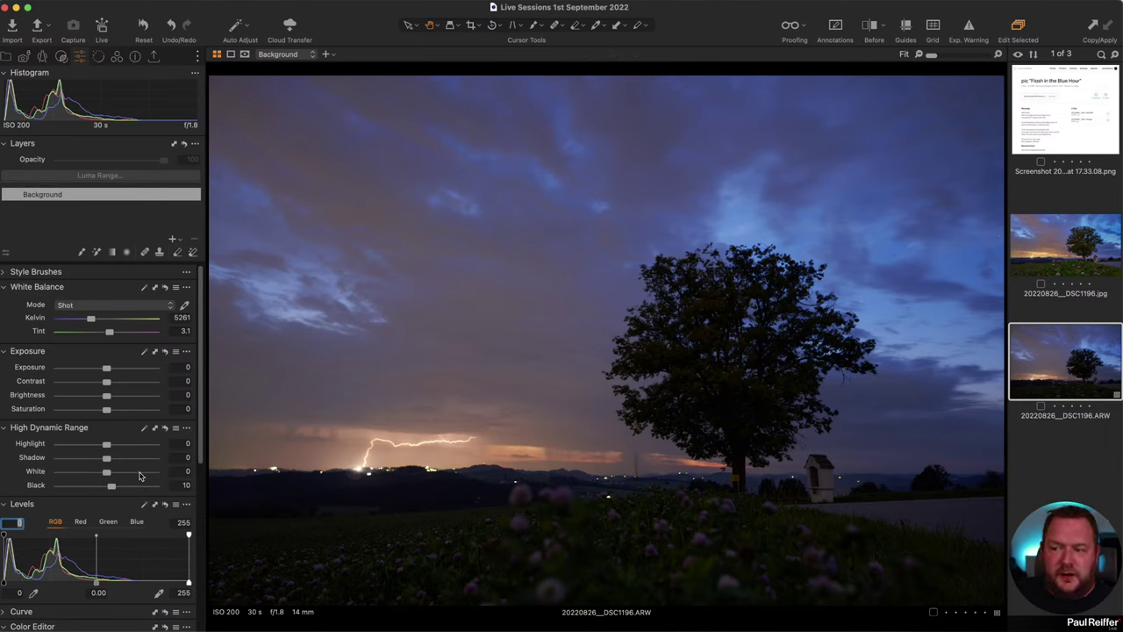
# Try a High Dynamic Range Shadow value of 21 and an Exposure of 0.55 on the raw photo.
pyautogui.moveTo(106, 458); pyautogui.dragTo(116, 463)
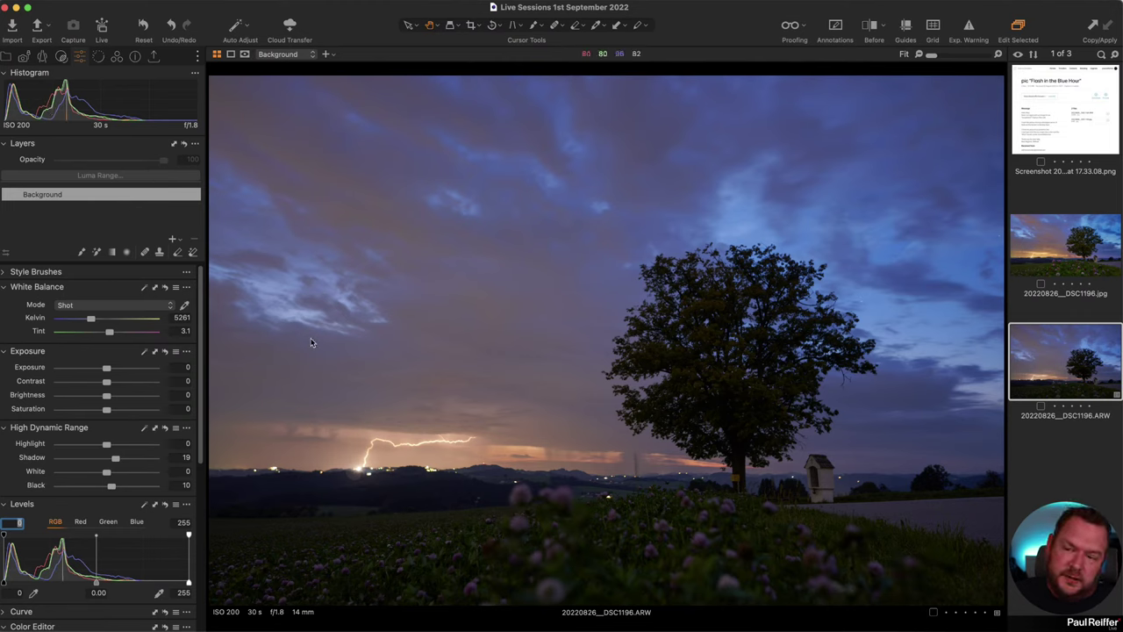
pyautogui.moveTo(115, 458); pyautogui.dragTo(117, 462)
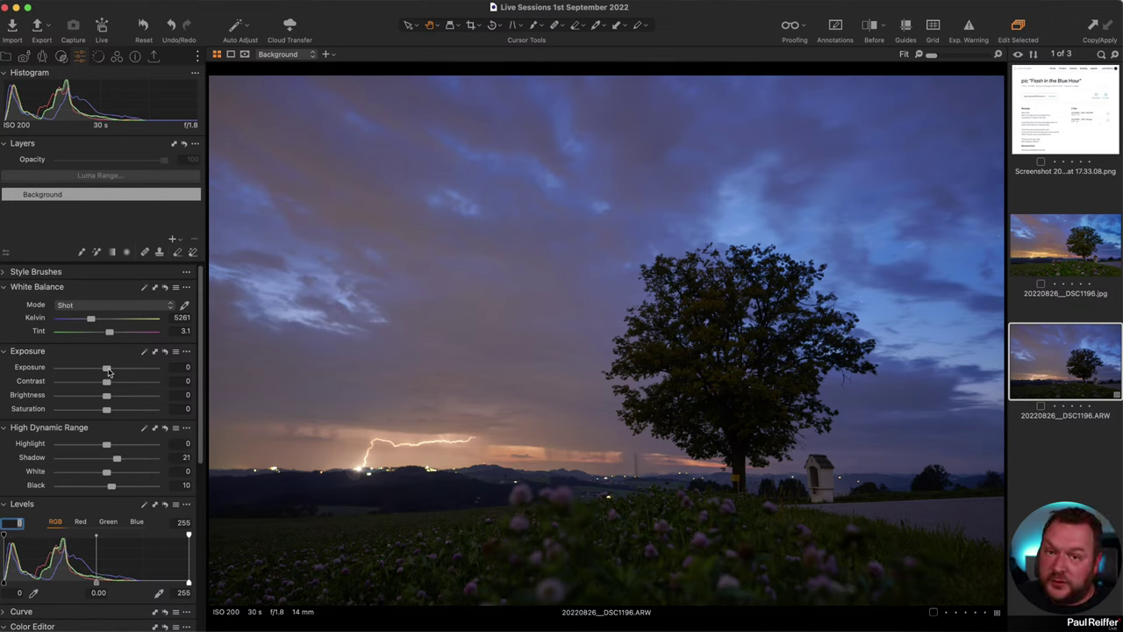
pyautogui.moveTo(107, 372); pyautogui.dragTo(115, 372)
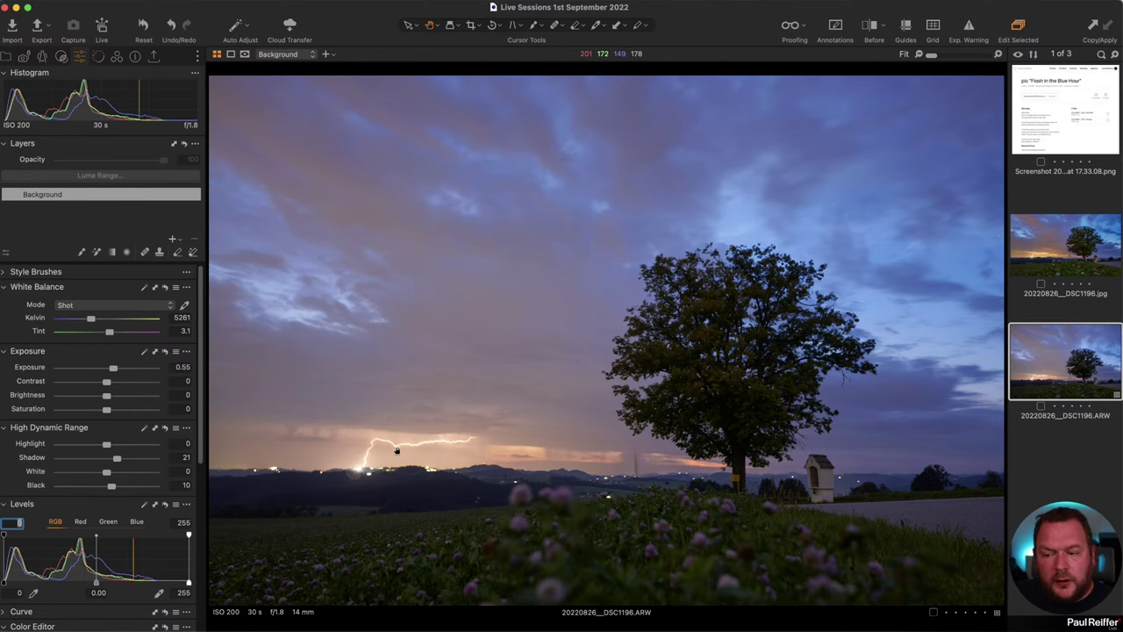
# Check the lightning and the roadside shrine at 100% for blown highlights using the exposure warning, and return to the full photo.
pyautogui.click(423, 443)
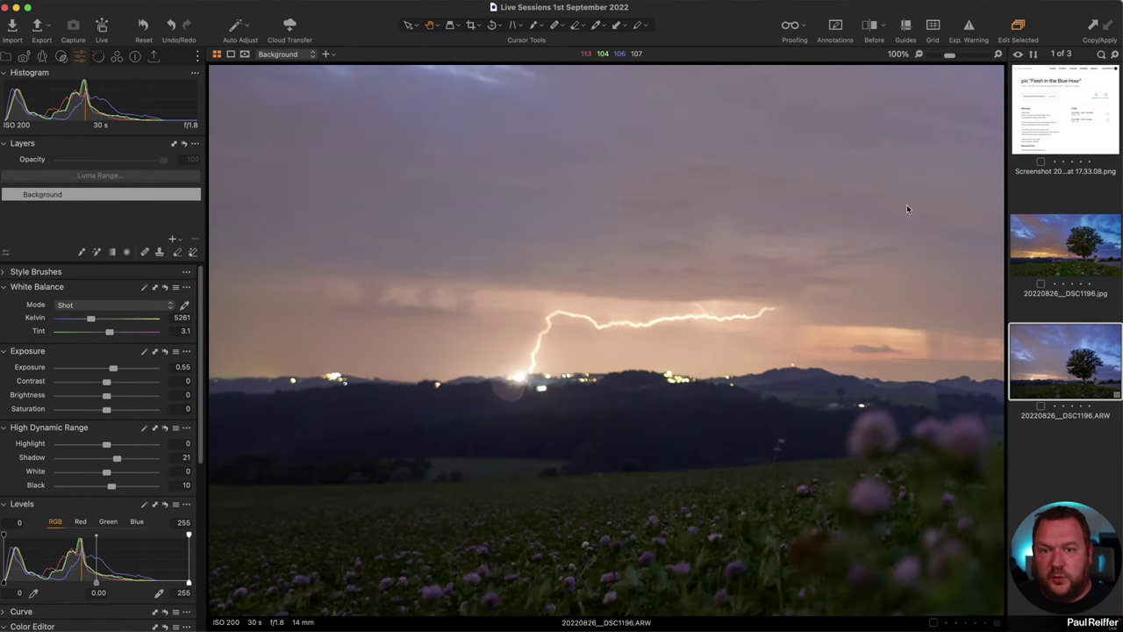
pyautogui.click(969, 30)
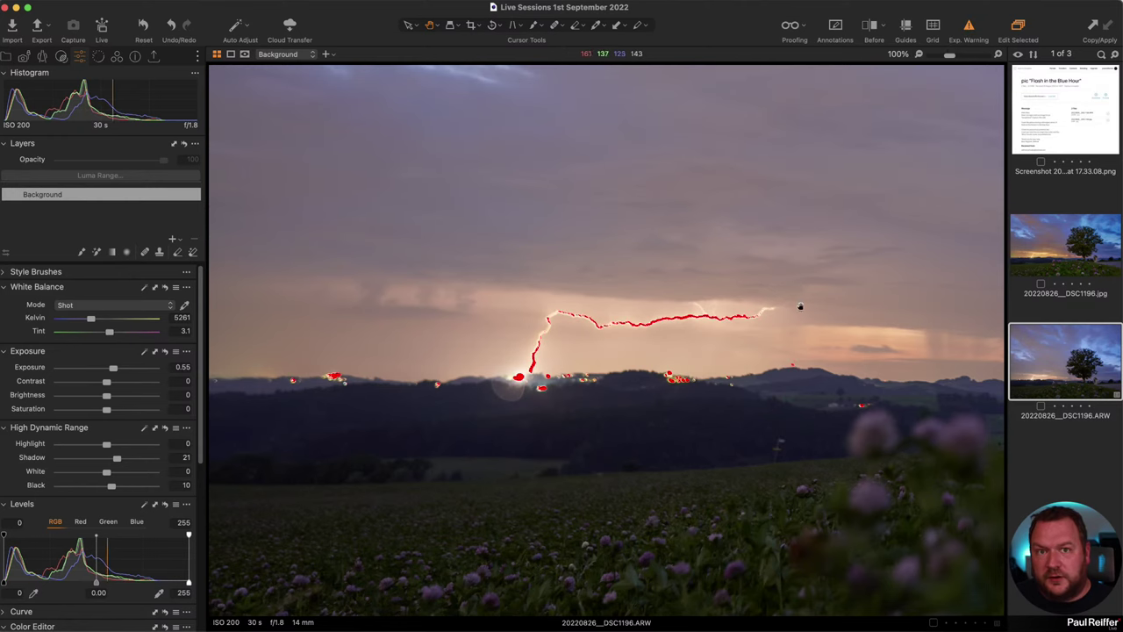
pyautogui.click(793, 343)
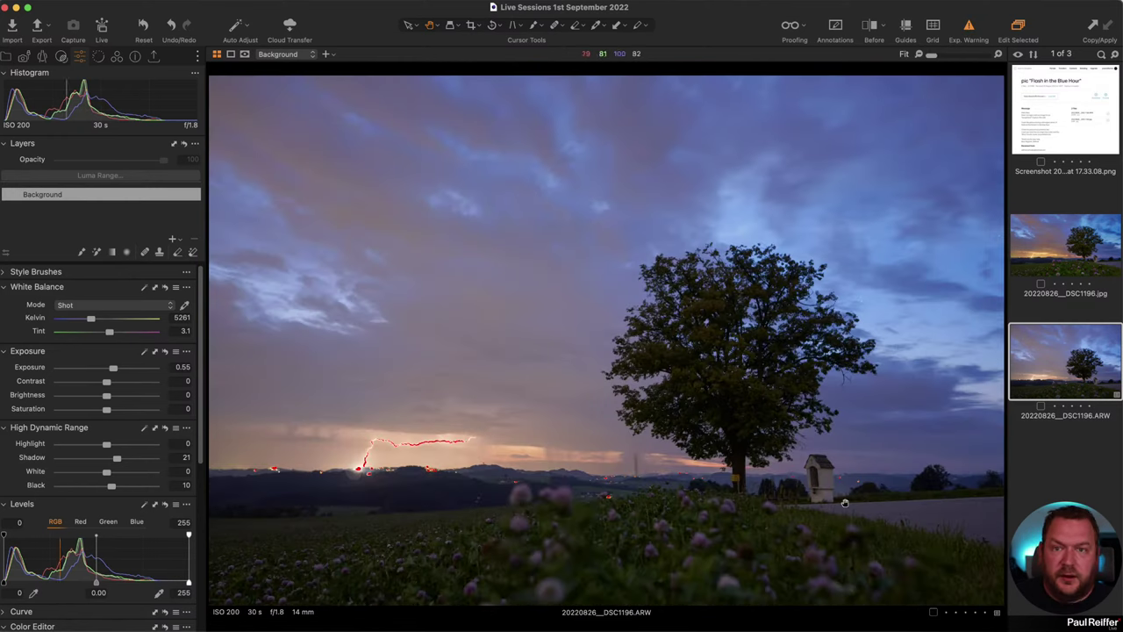
pyautogui.click(836, 447)
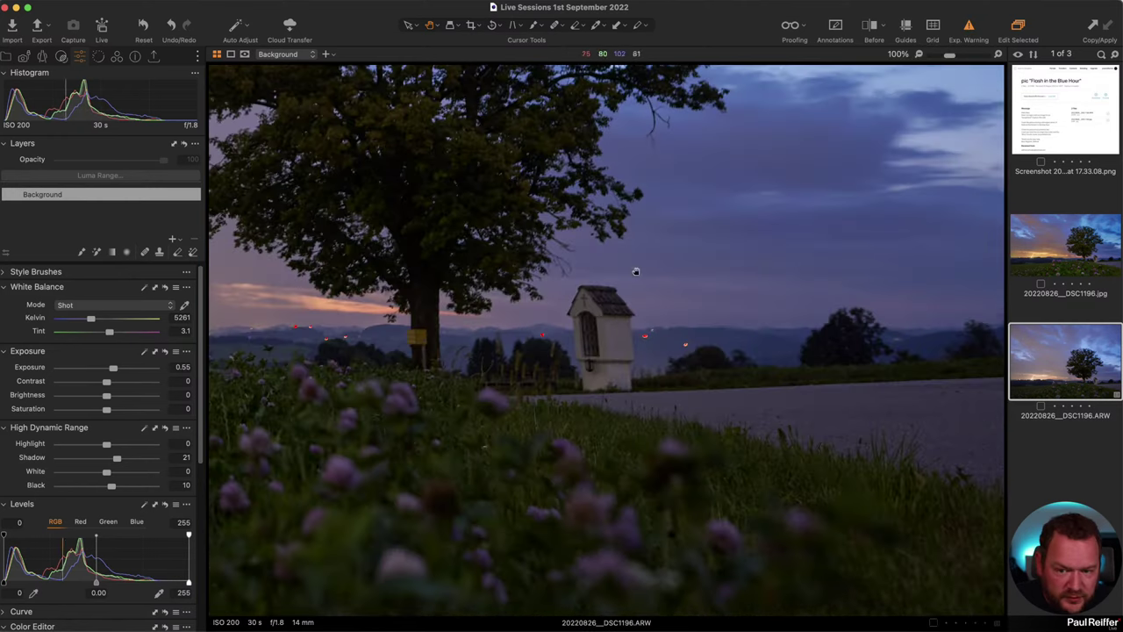
pyautogui.click(973, 24)
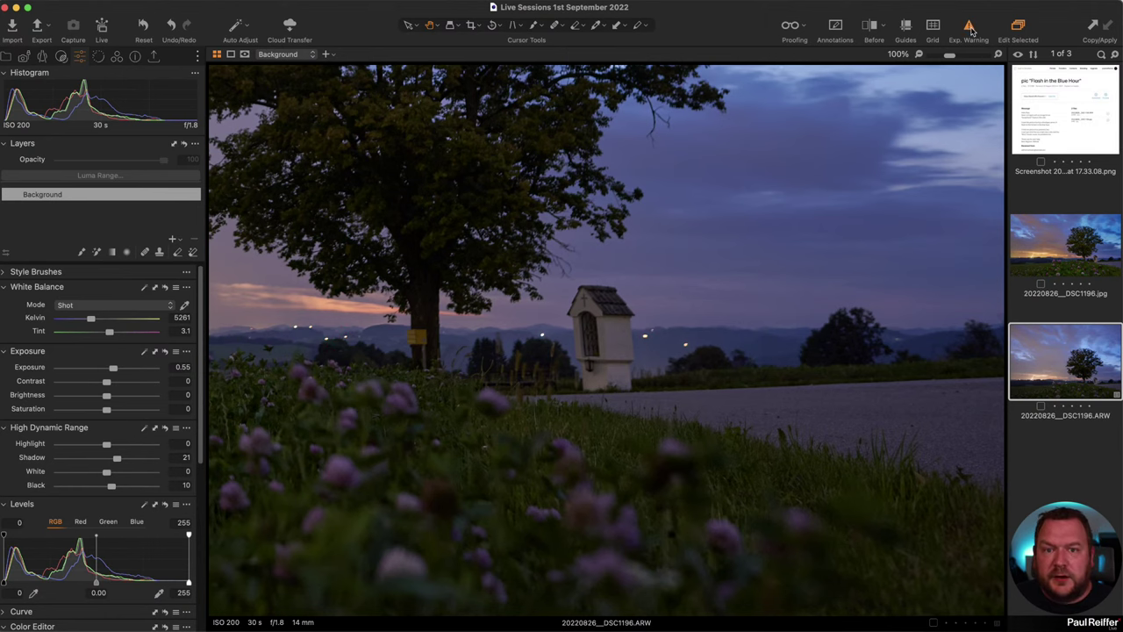
pyautogui.click(624, 284)
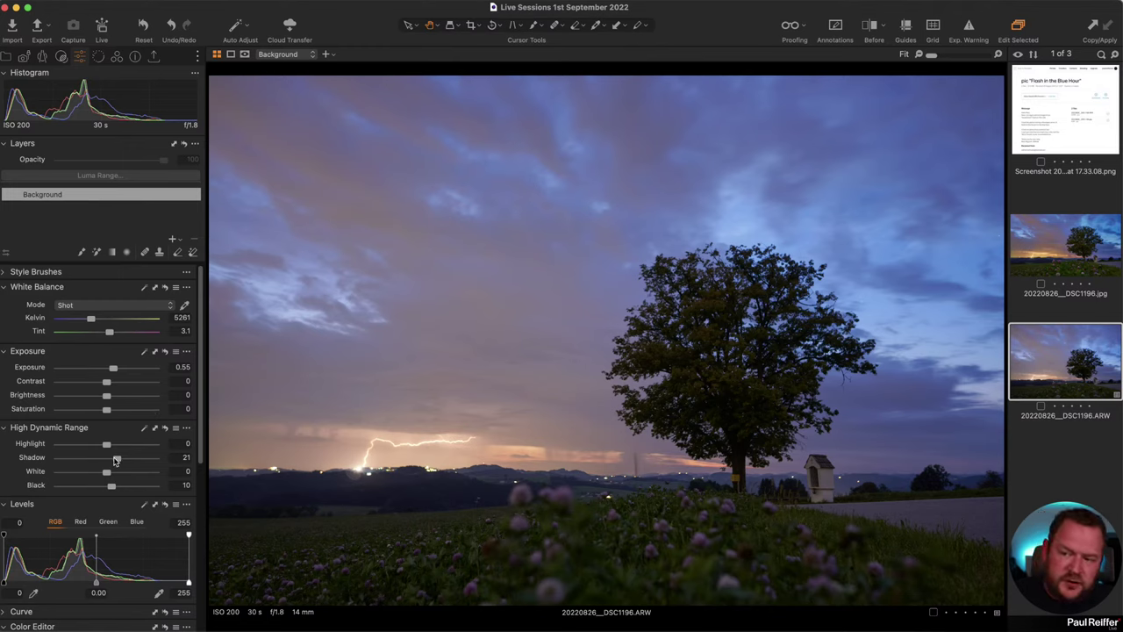
# Set Exposure to 1.03, Highlight to -42, Shadow to 14 and Black to 6, and compare with the unedited photo and edited JPEG.
pyautogui.moveTo(117, 461); pyautogui.dragTo(108, 488)
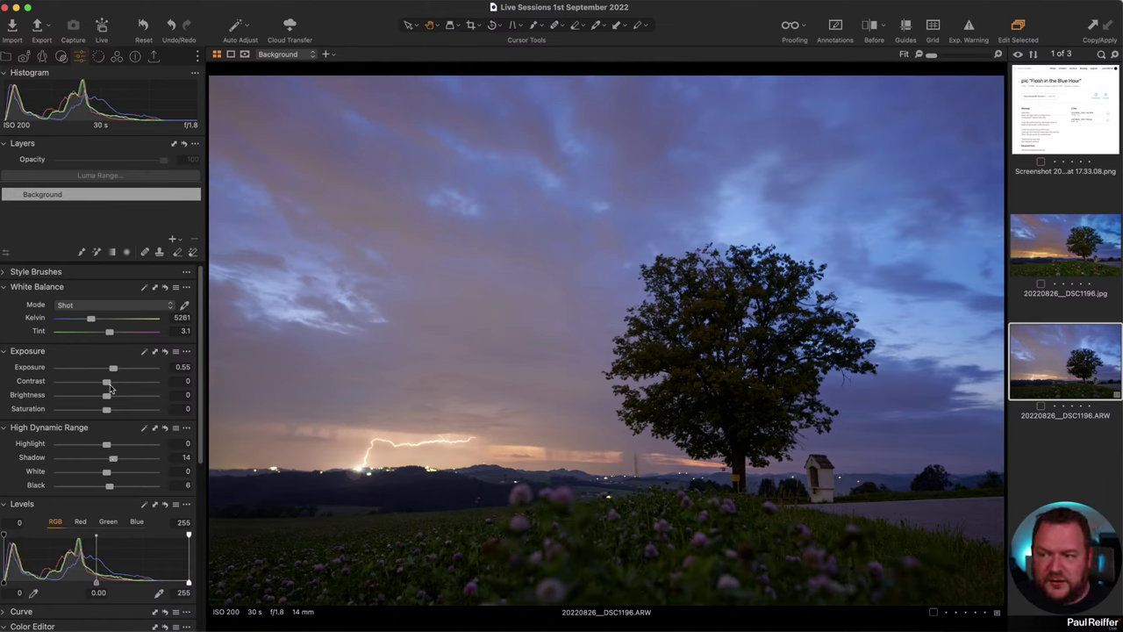
pyautogui.moveTo(113, 373); pyautogui.dragTo(120, 373)
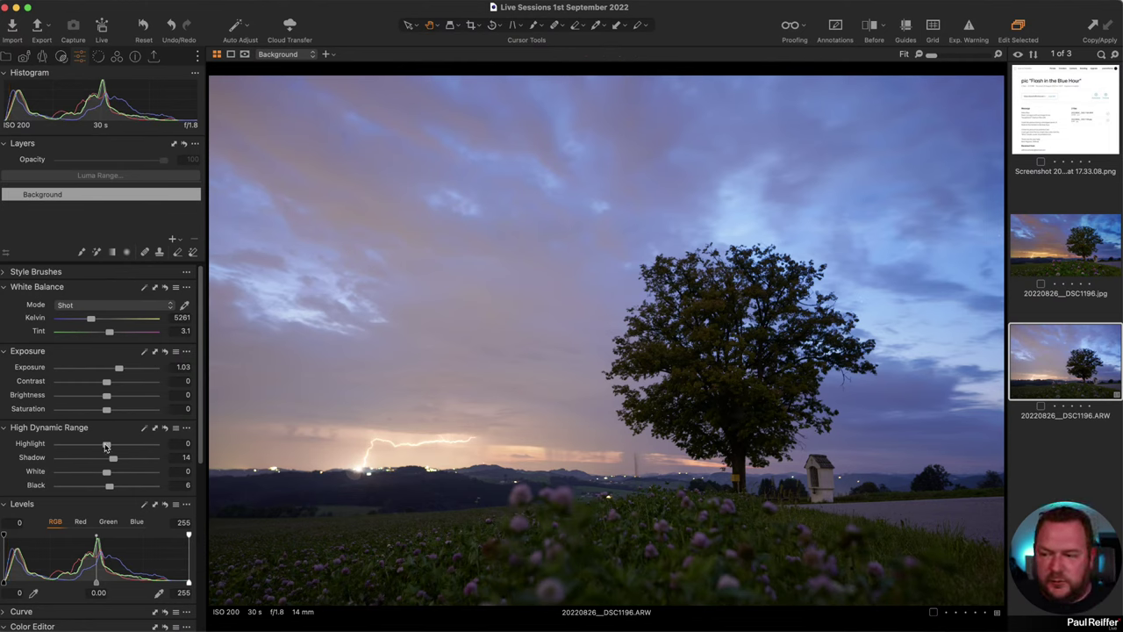
pyautogui.moveTo(105, 446); pyautogui.dragTo(86, 446)
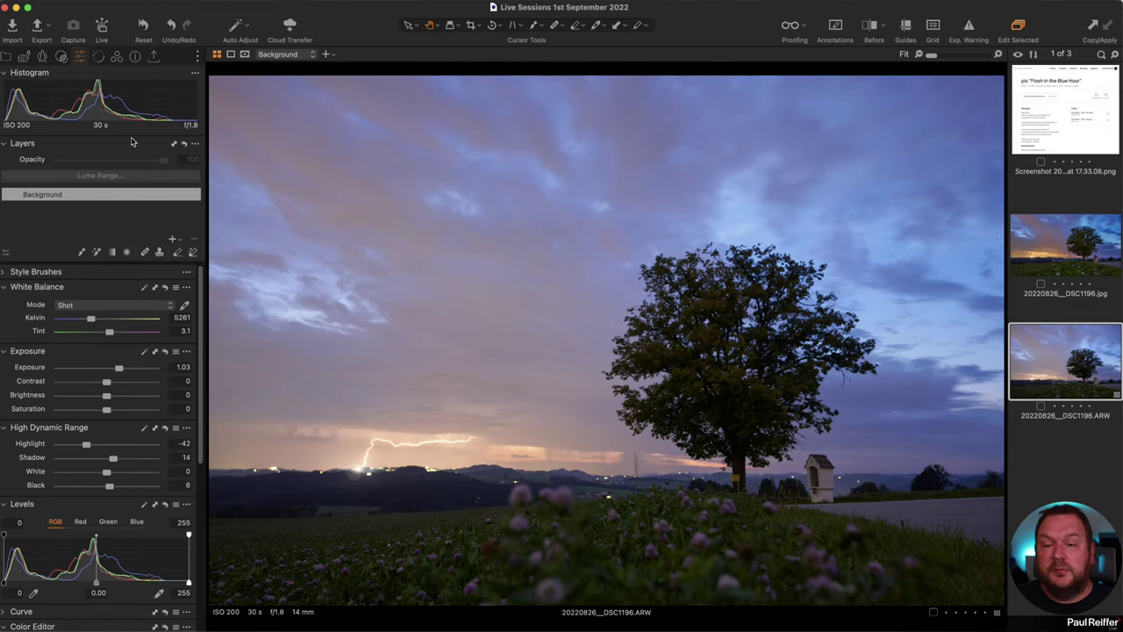
pyautogui.press('y')
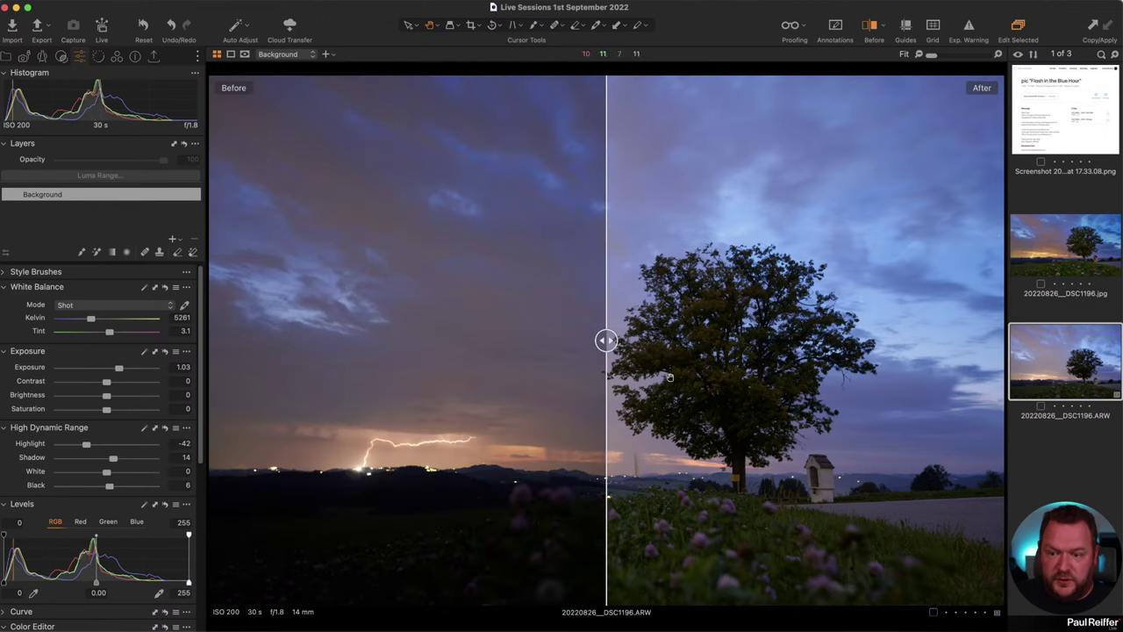
pyautogui.moveTo(605, 338); pyautogui.dragTo(211, 340)
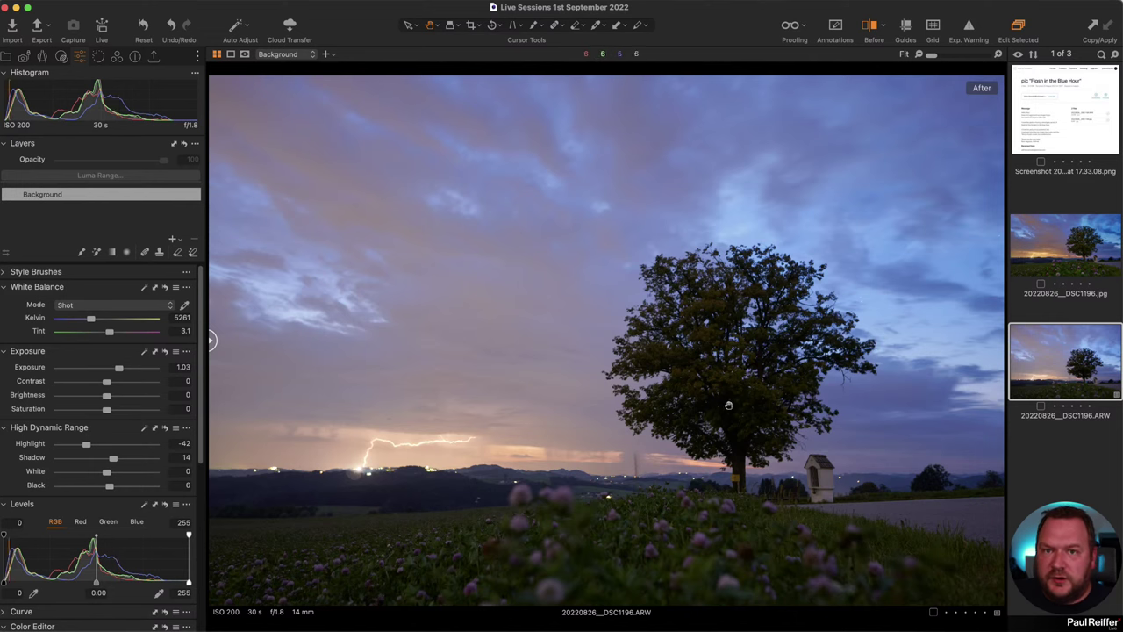
pyautogui.click(1069, 260)
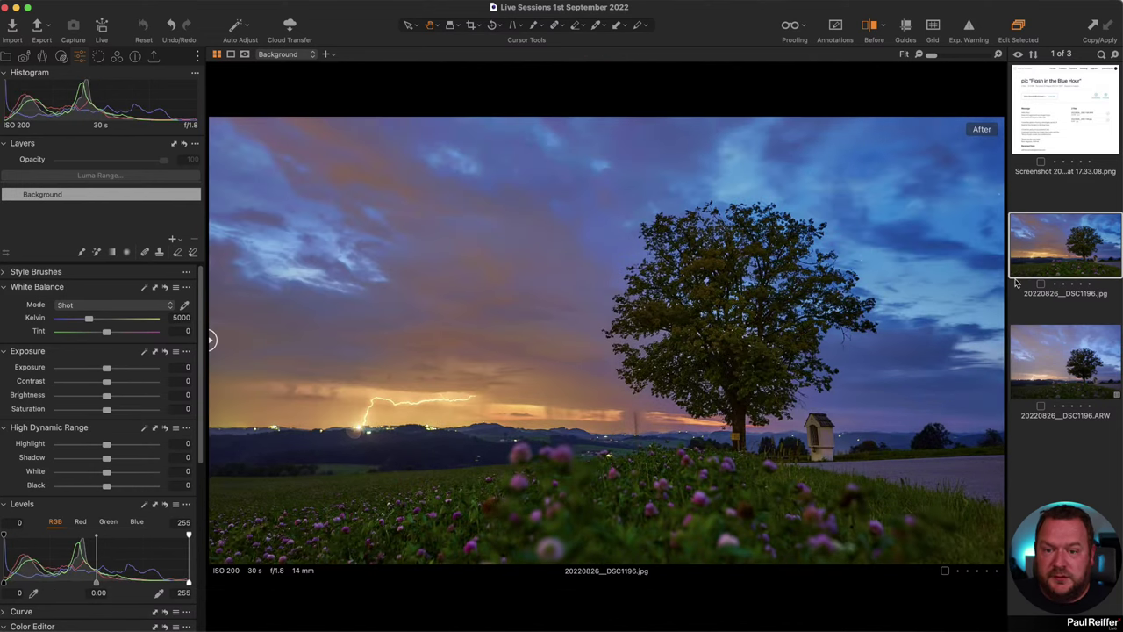
pyautogui.click(1080, 362)
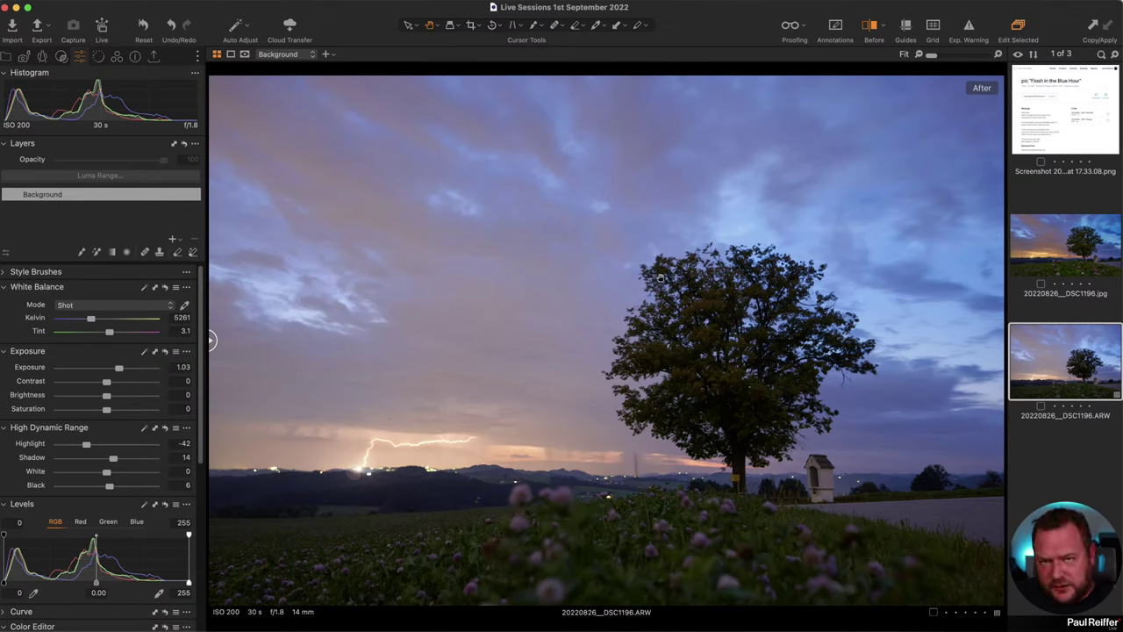
# Add a new adjustment layer to the raw photo and name it Sky.
pyautogui.click(173, 240)
pyautogui.click(112, 254)
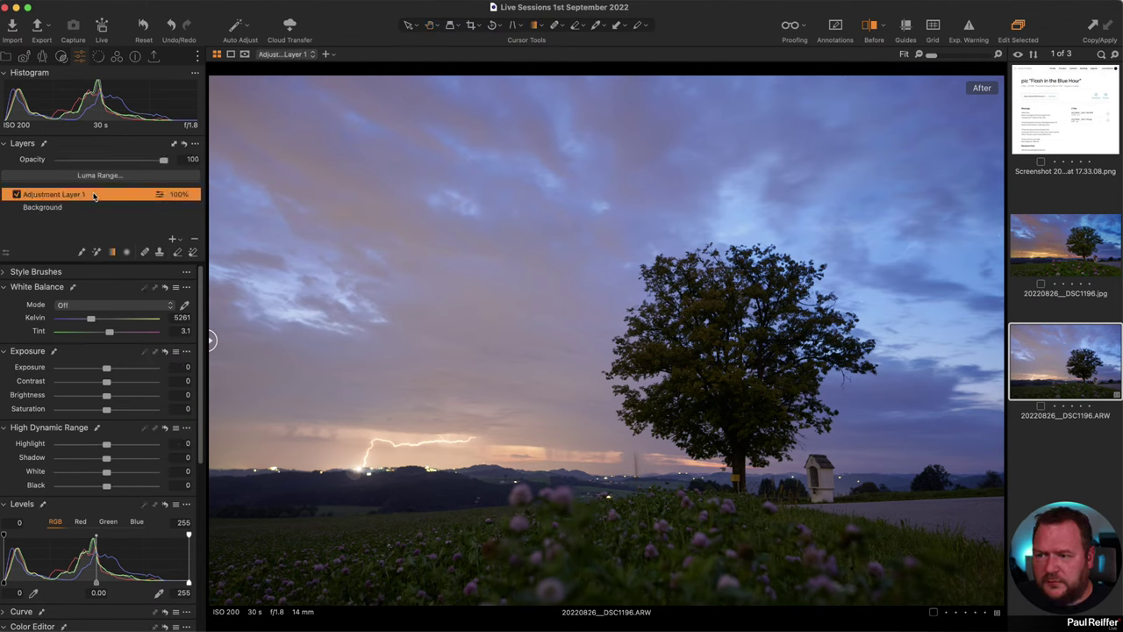
pyautogui.doubleClick(70, 197)
pyautogui.write('Sky')
pyautogui.press('Return')
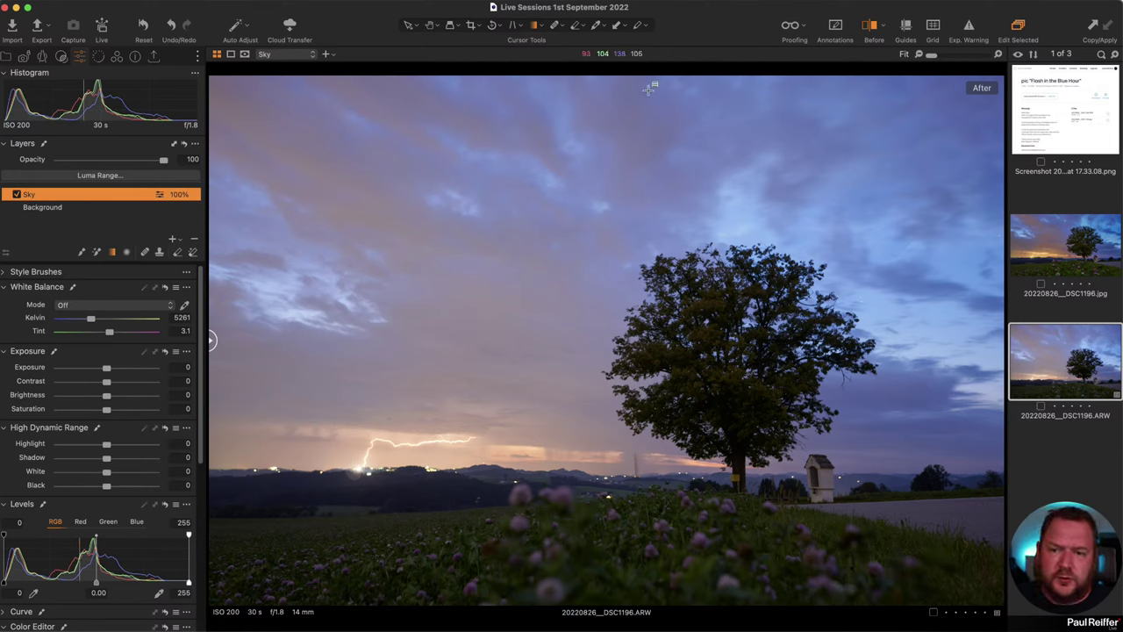
# Create a slightly tilted linear gradient mask on the Sky layer from the upper sky down to the horizon, and check its coverage.
pyautogui.press('g')
pyautogui.moveTo(650, 89)
pyautogui.mouseDown()
pyautogui.moveTo(555, 403)
pyautogui.moveTo(596, 491)
pyautogui.mouseUp()
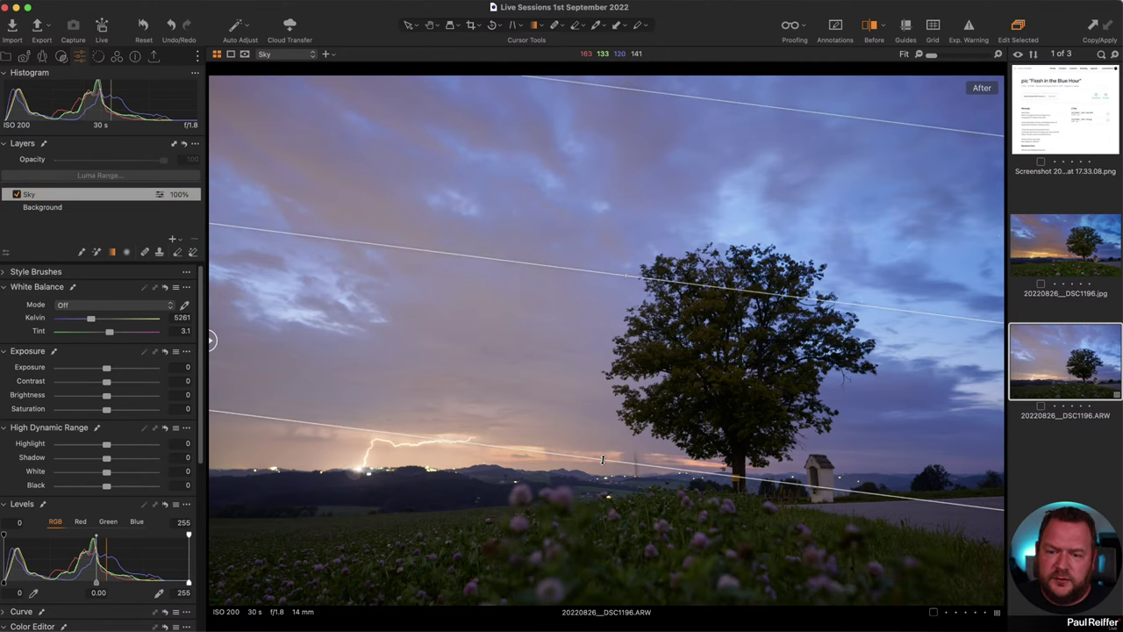
pyautogui.moveTo(667, 351); pyautogui.dragTo(646, 388)
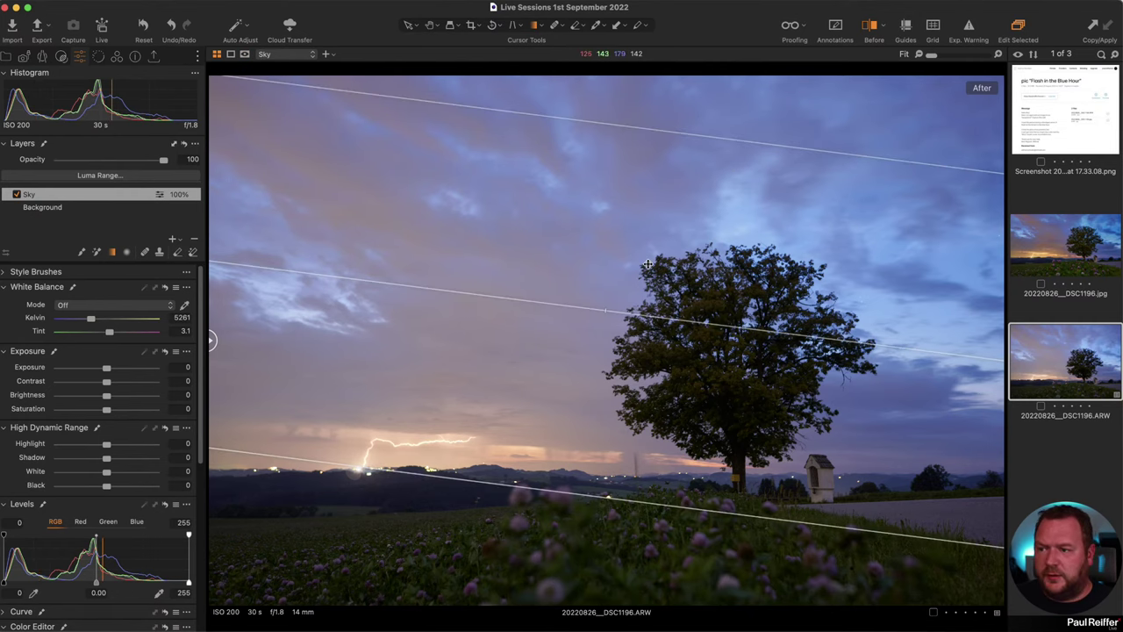
pyautogui.press('m')
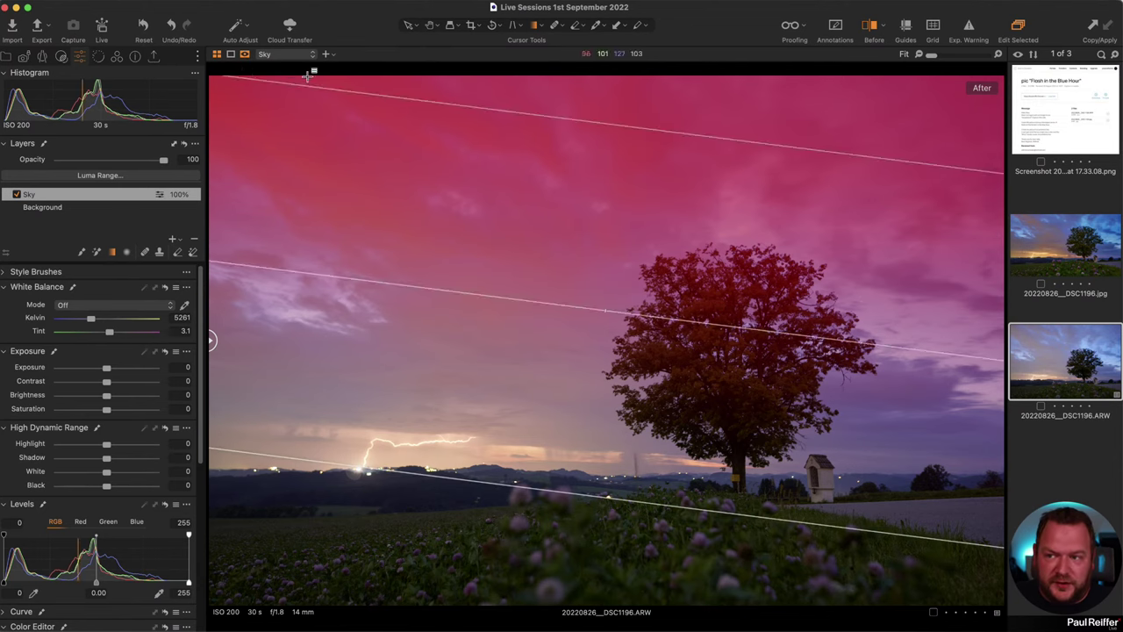
pyautogui.click(245, 54)
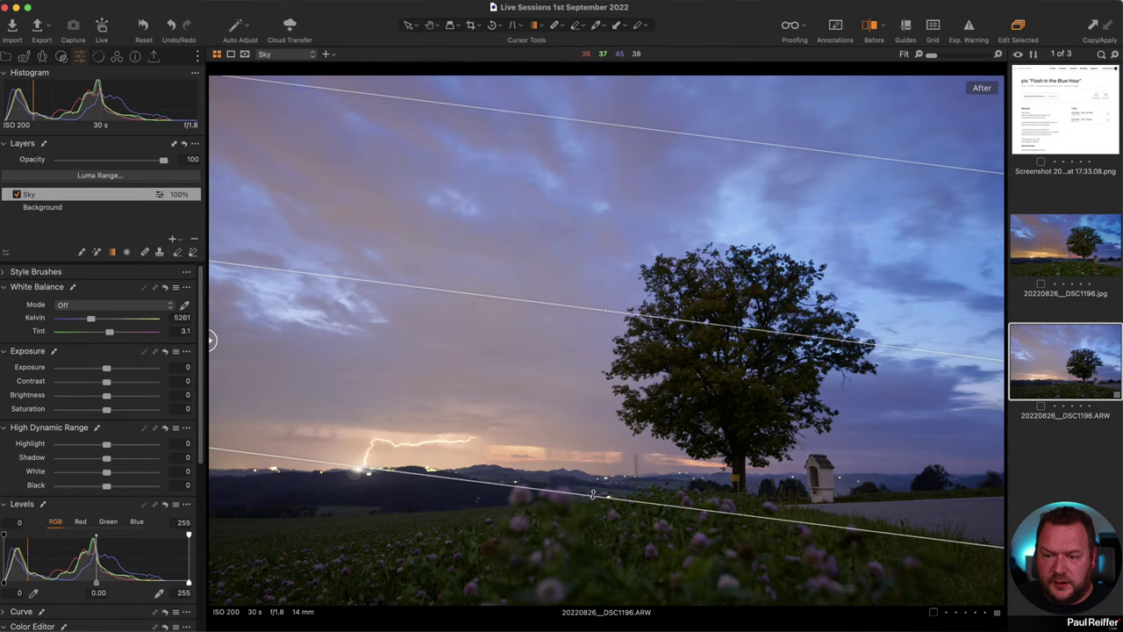
# Tighten the gradient's lower falloff and move the whole mask down so it covers the sky to just above the horizon.
pyautogui.moveTo(594, 492); pyautogui.dragTo(600, 367)
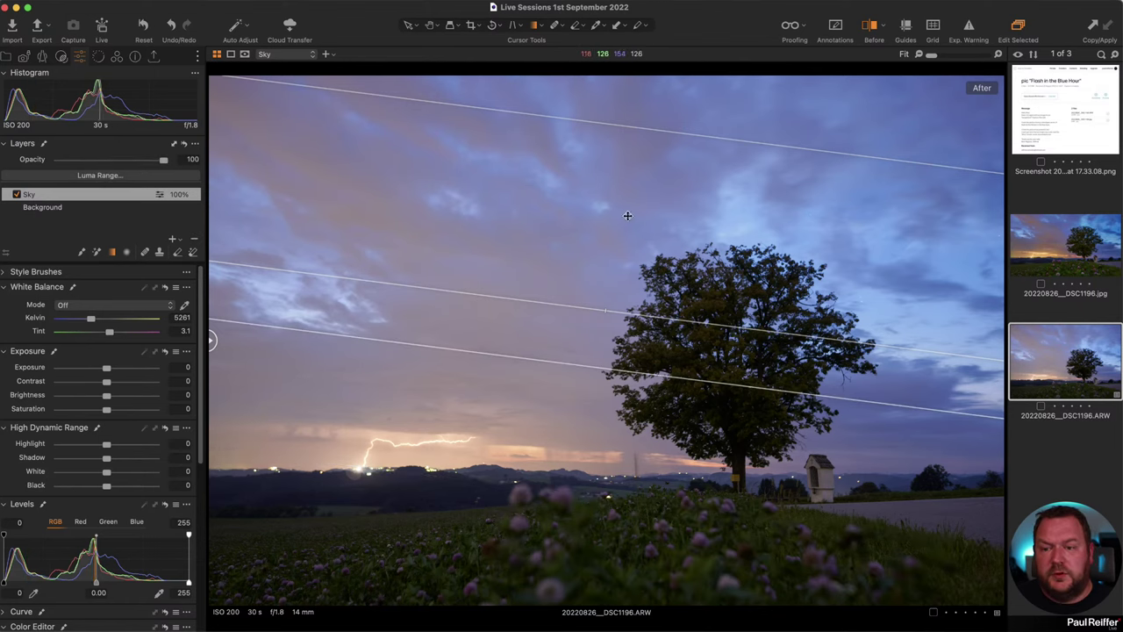
pyautogui.press('m')
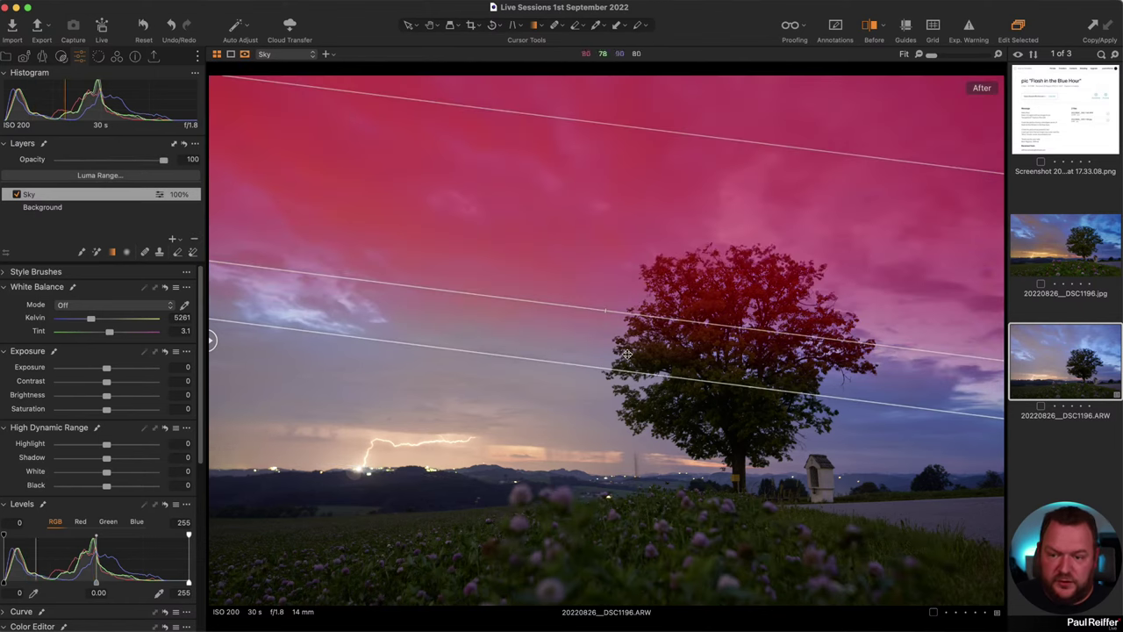
pyautogui.moveTo(674, 186); pyautogui.dragTo(658, 307)
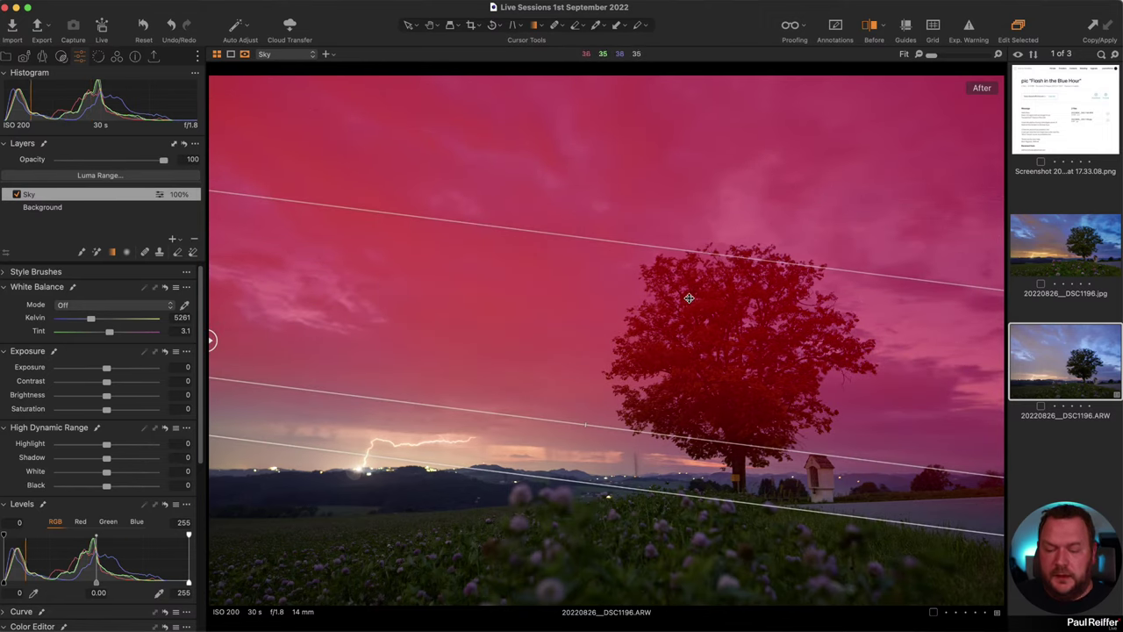
pyautogui.press('m')
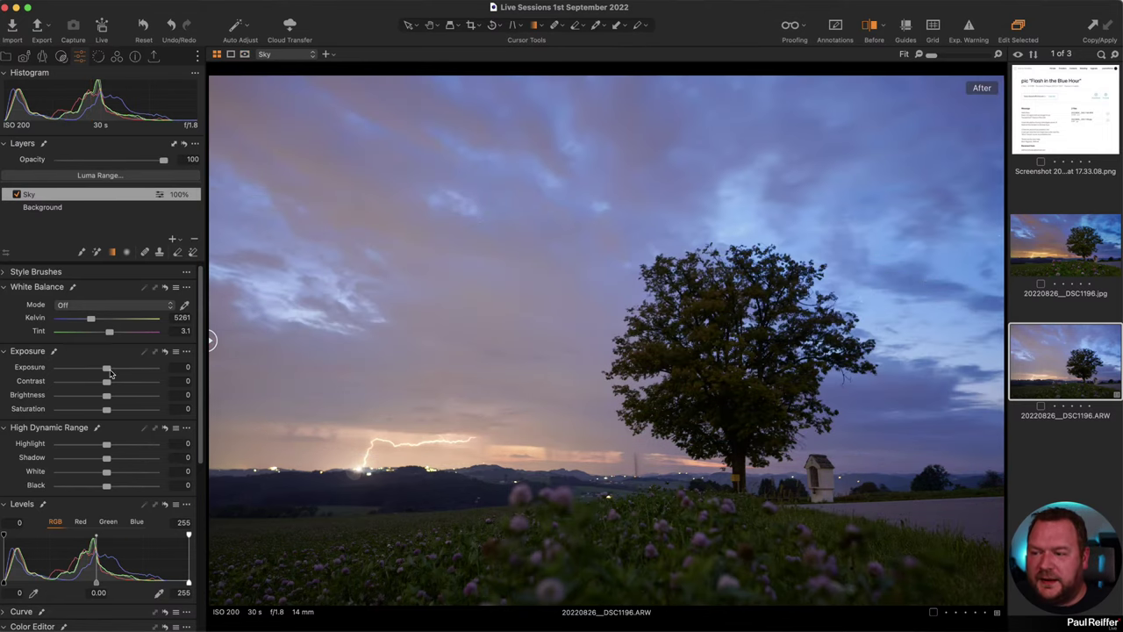
# Set the Sky layer's Exposure to -0.36 and Clarity to 59, and compare the photo with the layer off and on.
pyautogui.moveTo(109, 373); pyautogui.dragTo(103, 371)
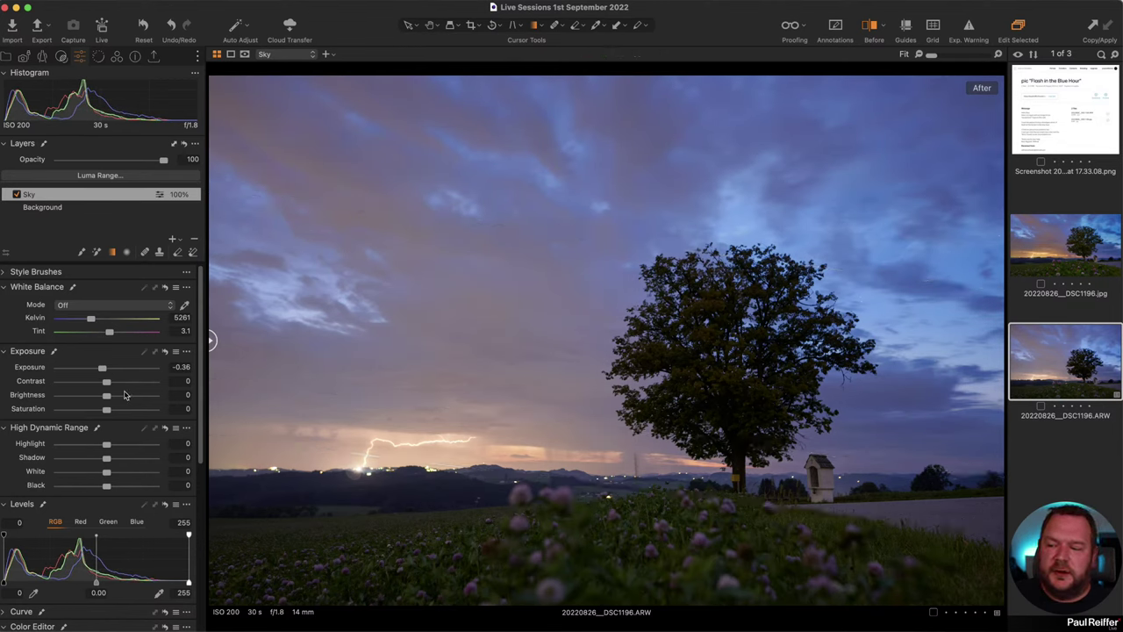
pyautogui.scroll(-3, 113, 571)
pyautogui.scroll(-3, 122, 555)
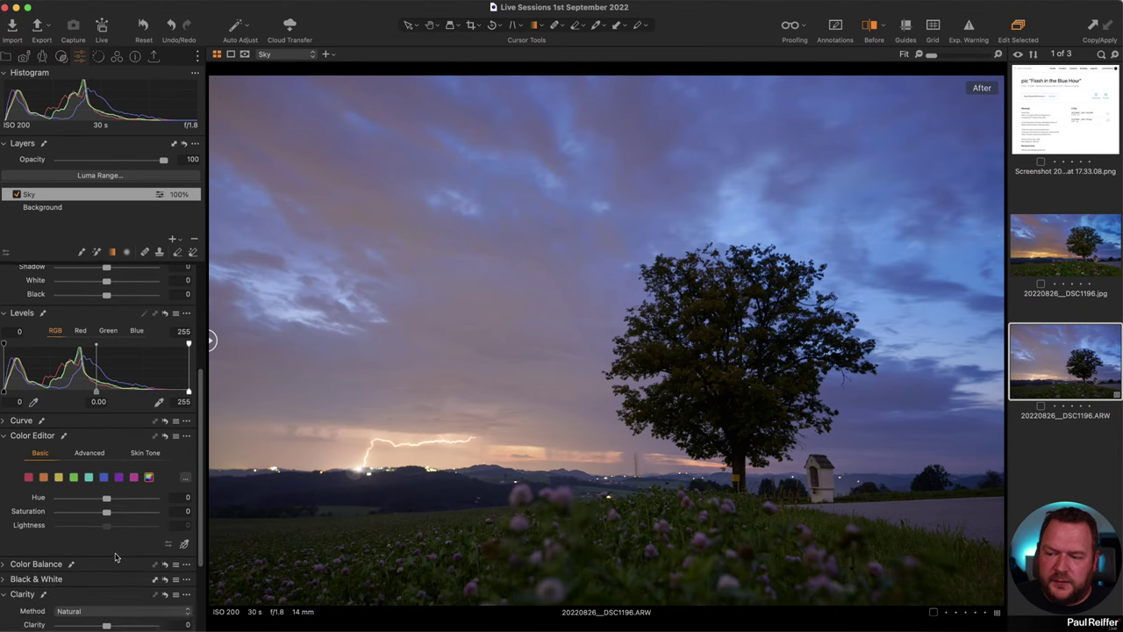
pyautogui.moveTo(107, 545); pyautogui.dragTo(135, 549)
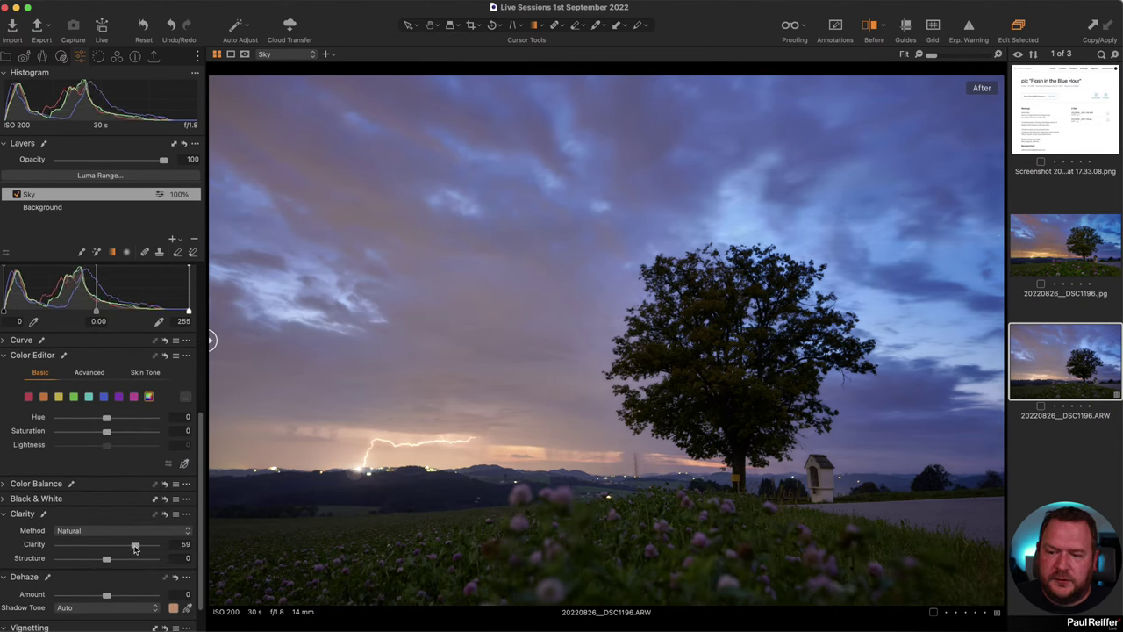
pyautogui.moveTo(908, 235)
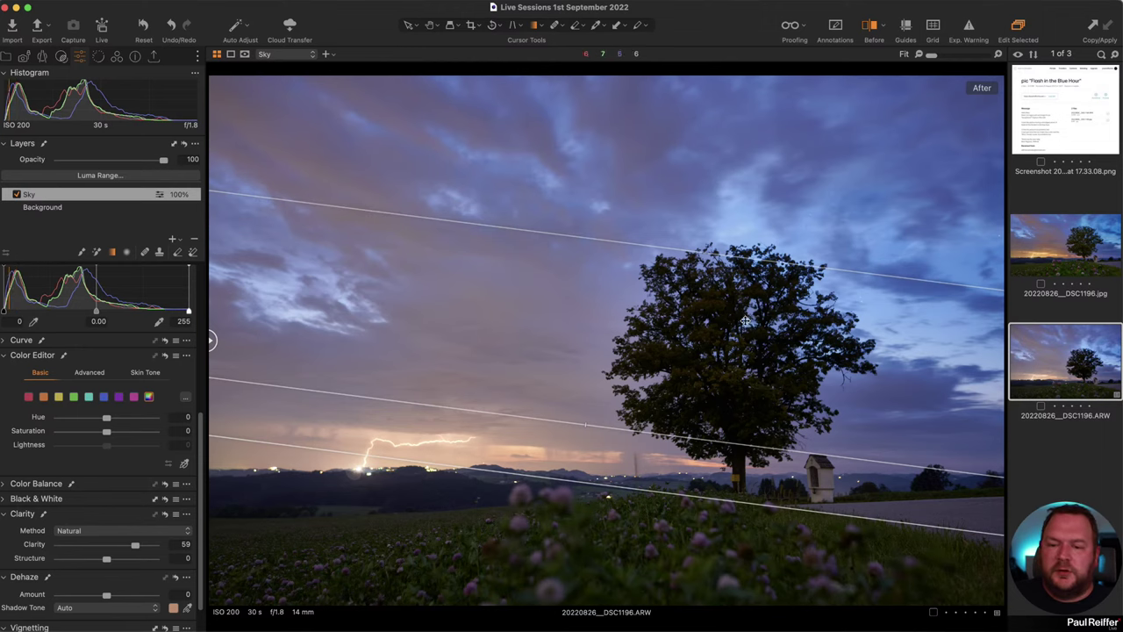
pyautogui.click(17, 194)
pyautogui.click(16, 194)
pyautogui.moveTo(801, 298)
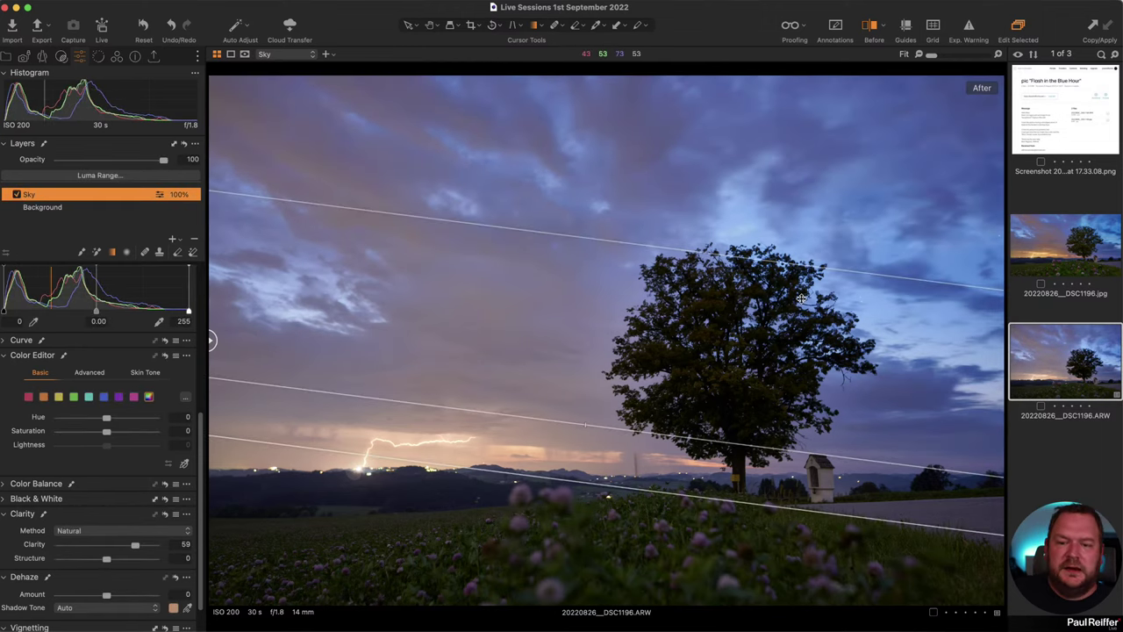
# Limit the Sky mask to luma range 68–255 with lower falloff 26 and radius 0.8, and check it in grayscale.
pyautogui.click(123, 179)
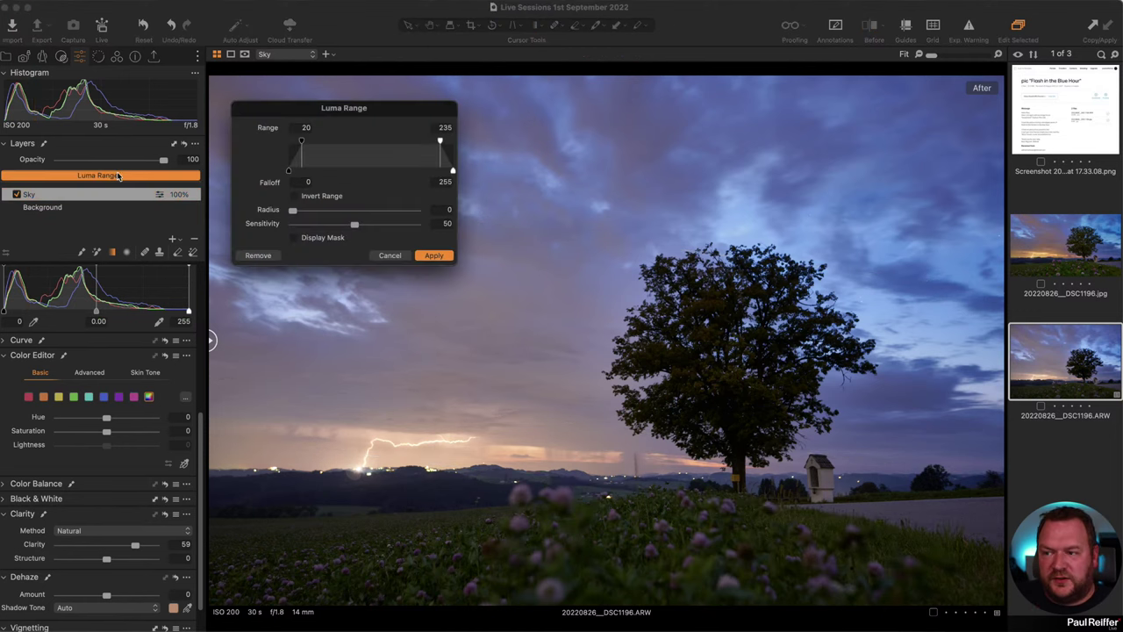
pyautogui.click(326, 239)
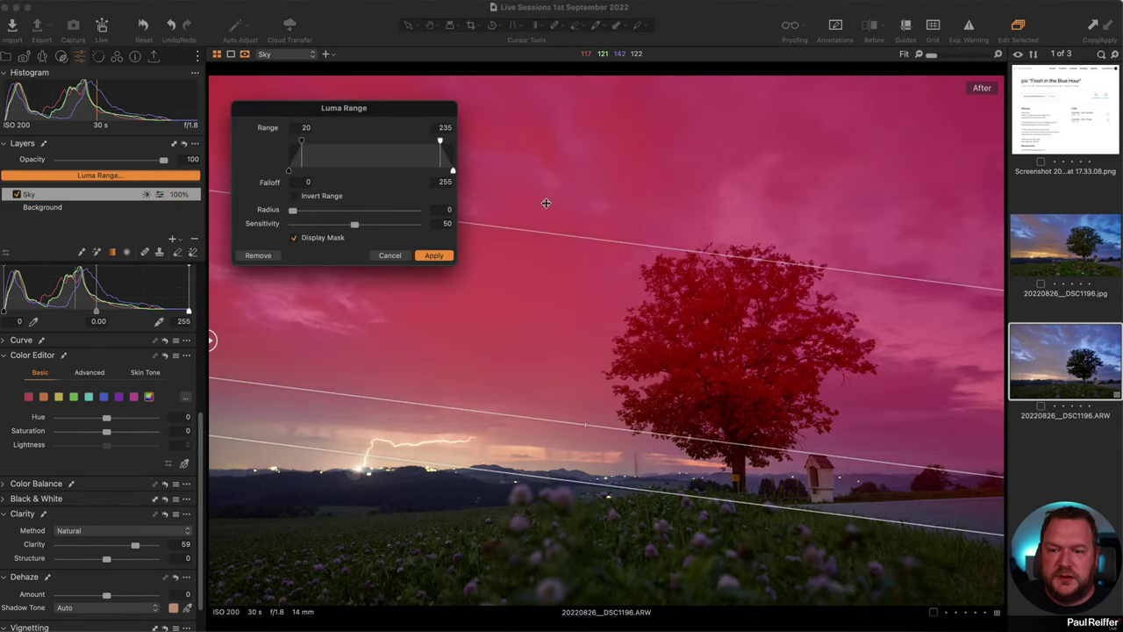
pyautogui.moveTo(440, 142); pyautogui.dragTo(526, 141)
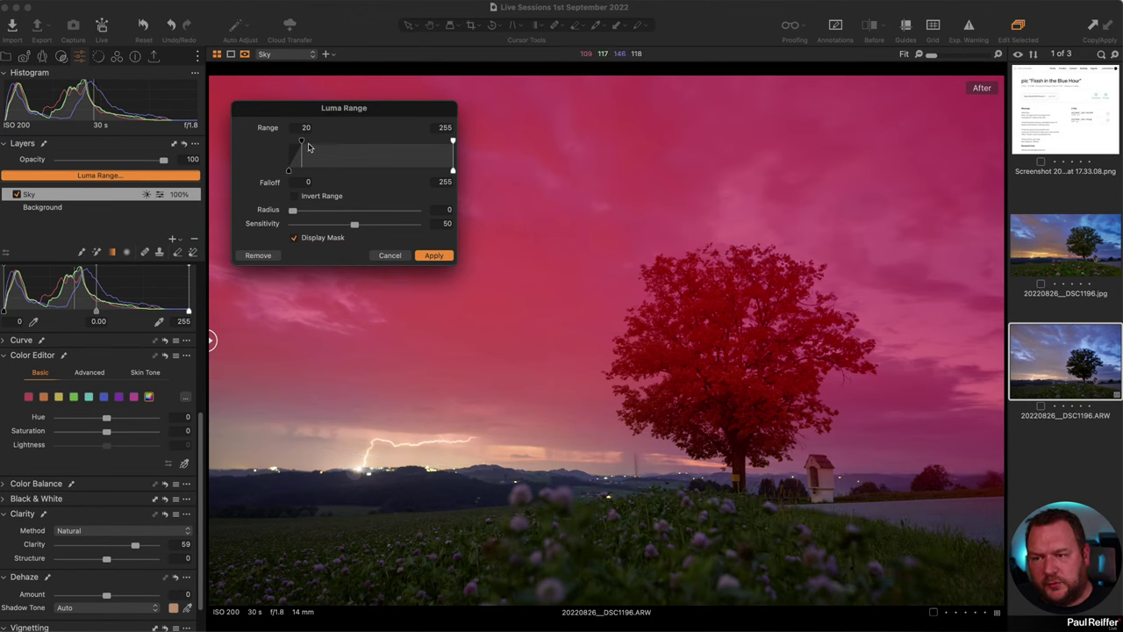
pyautogui.moveTo(301, 142); pyautogui.dragTo(306, 176)
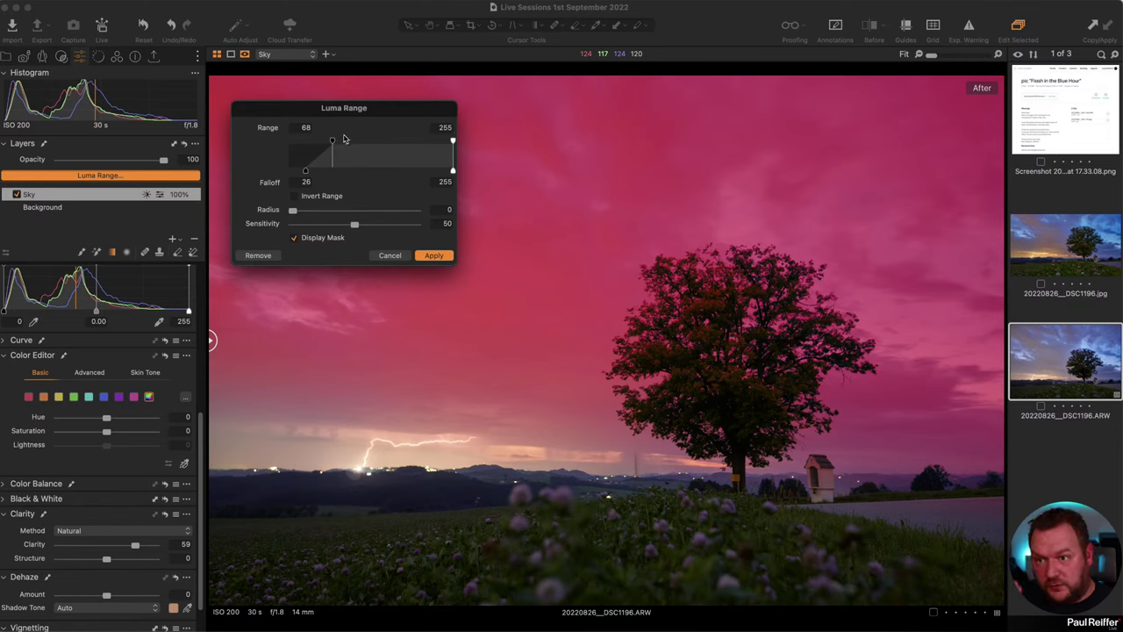
pyautogui.moveTo(296, 217); pyautogui.dragTo(300, 216)
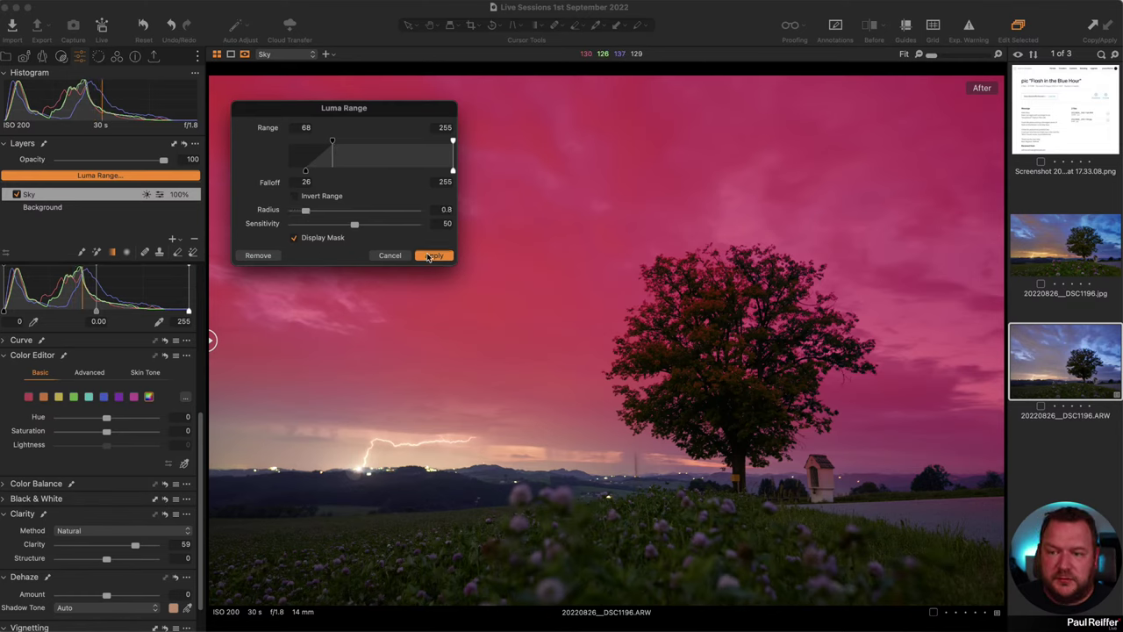
pyautogui.click(430, 255)
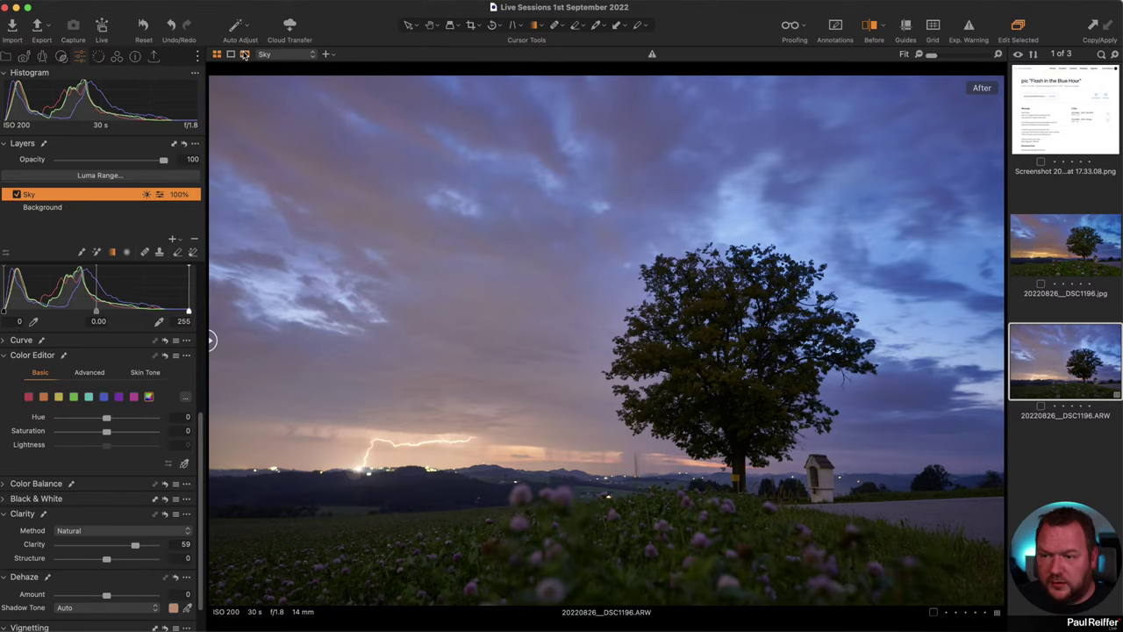
pyautogui.click(245, 55)
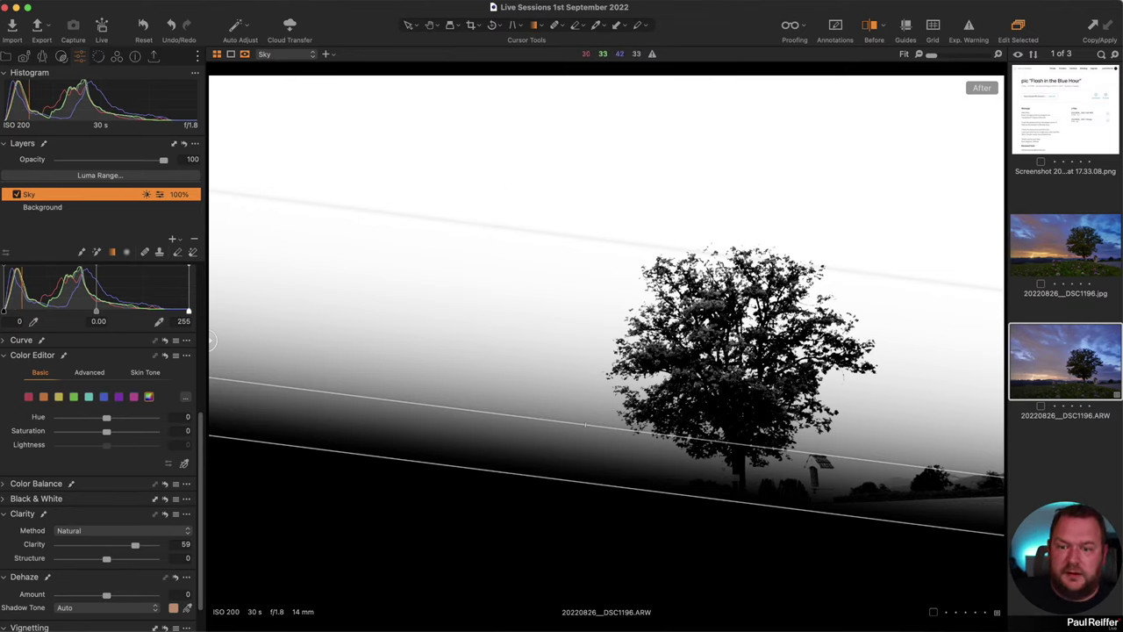
pyautogui.hotkey('alt', 'm')
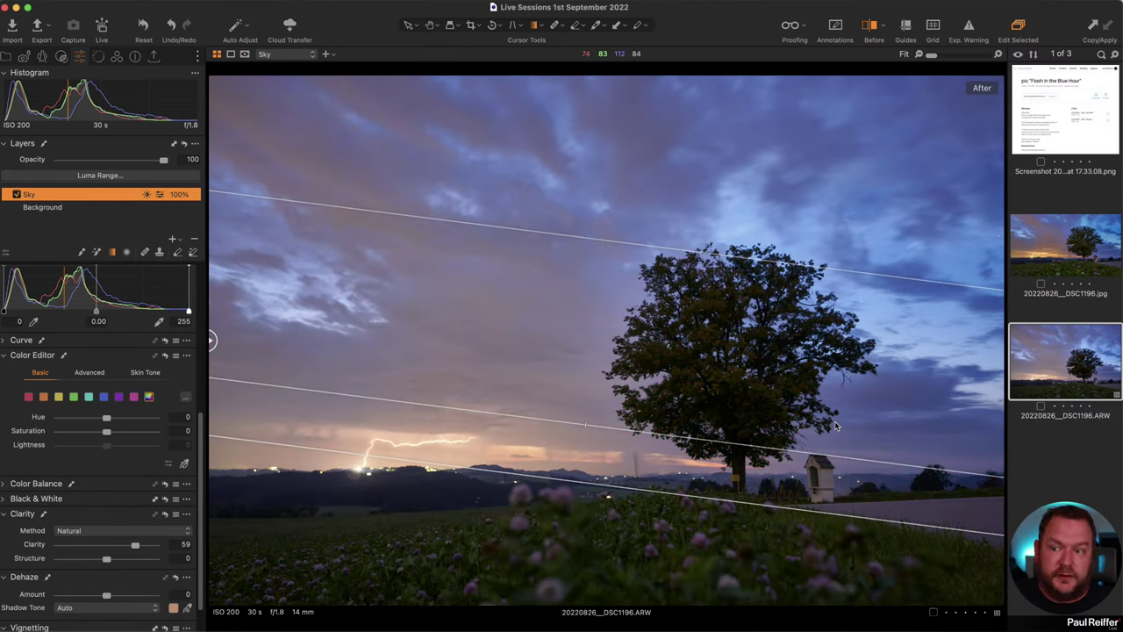
# Add a new adjustment layer above Sky and name it Lightning.
pyautogui.click(173, 238)
pyautogui.doubleClick(53, 194)
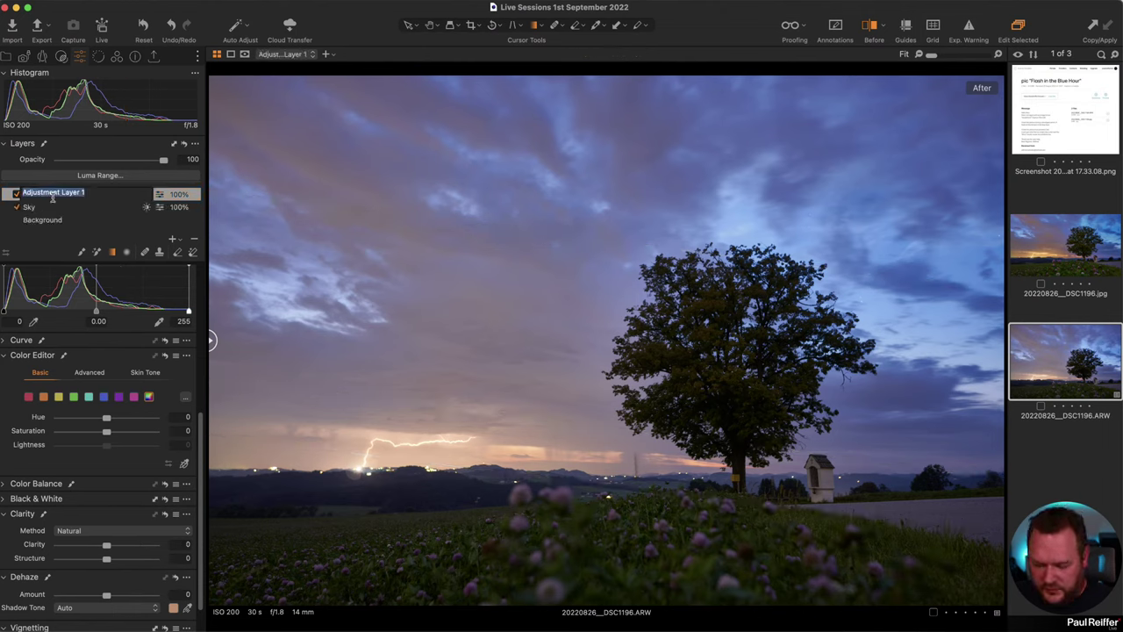
pyautogui.write('Lightning')
pyautogui.press('Return')
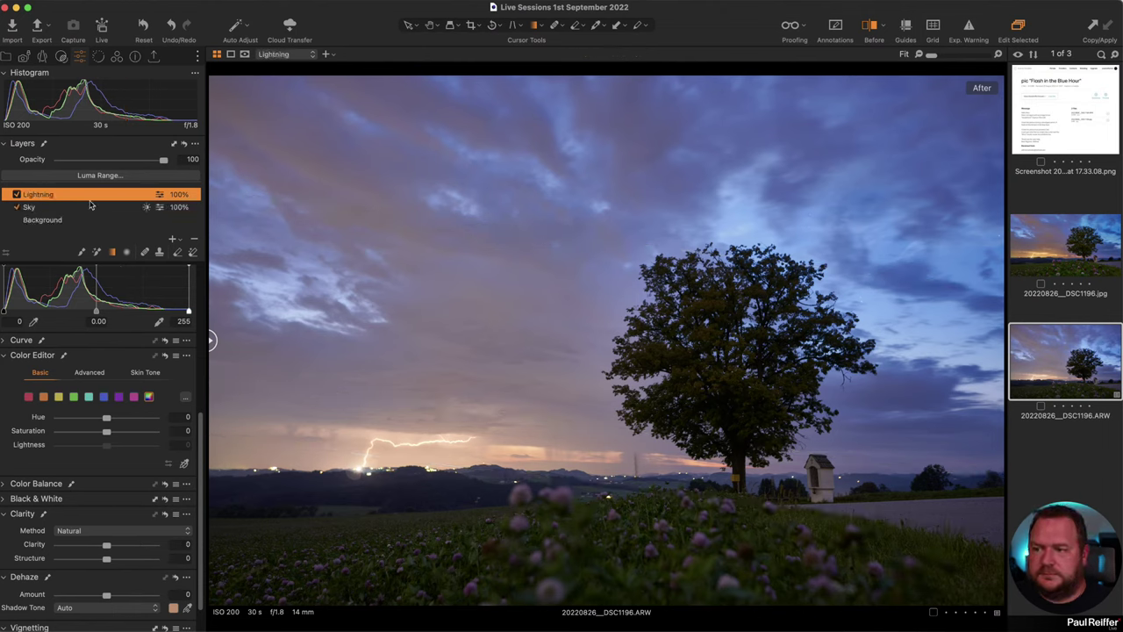
# Prepare a soft mask brush for the Lightning layer by lowering its hardness, and check the brush settings.
pyautogui.scroll(10, 122, 457)
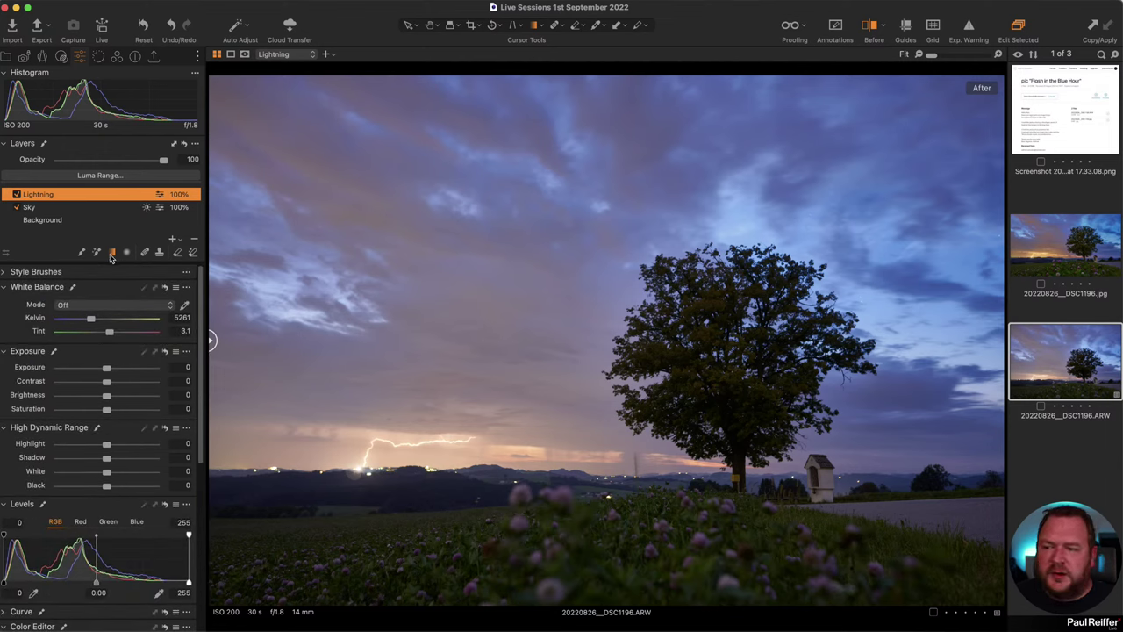
pyautogui.click(82, 253)
pyautogui.rightClick(427, 307)
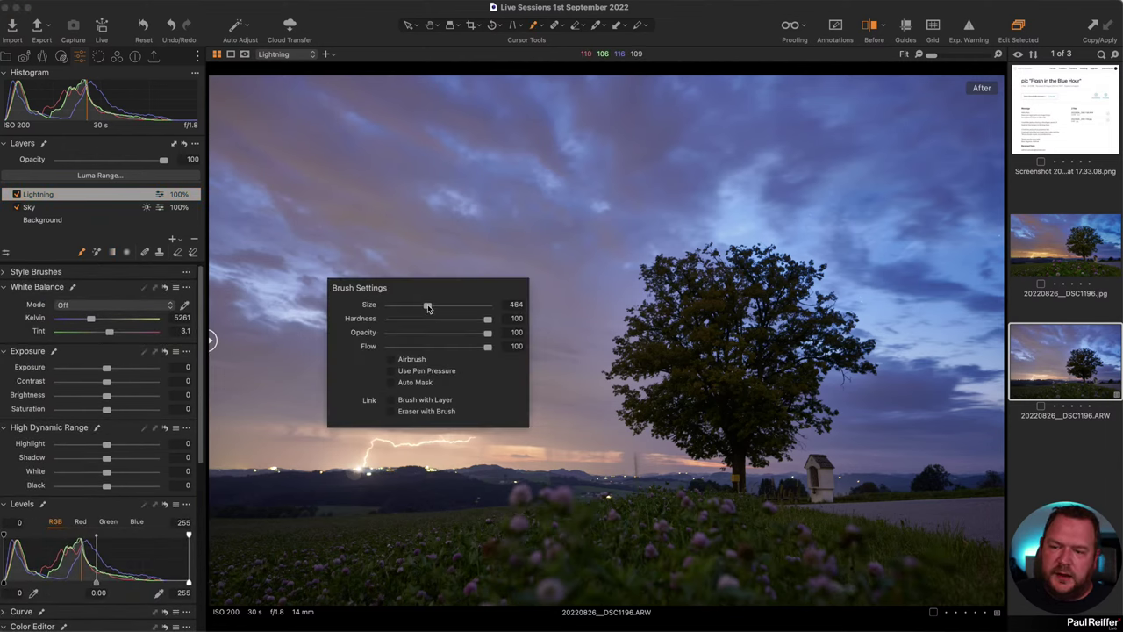
pyautogui.moveTo(489, 323); pyautogui.dragTo(392, 321)
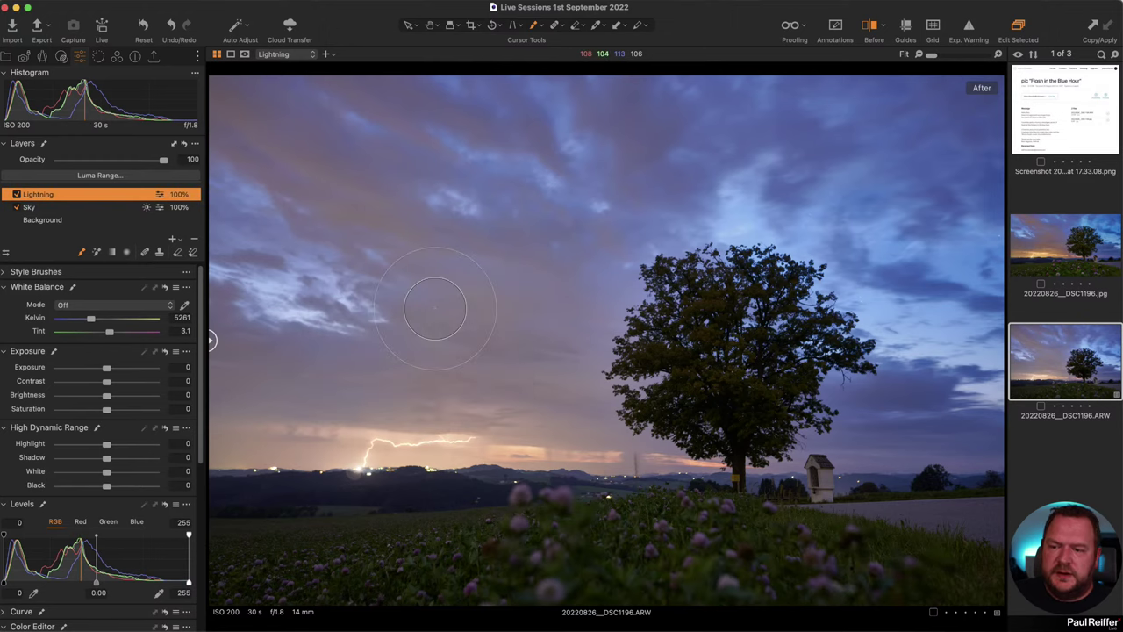
pyautogui.rightClick(433, 308)
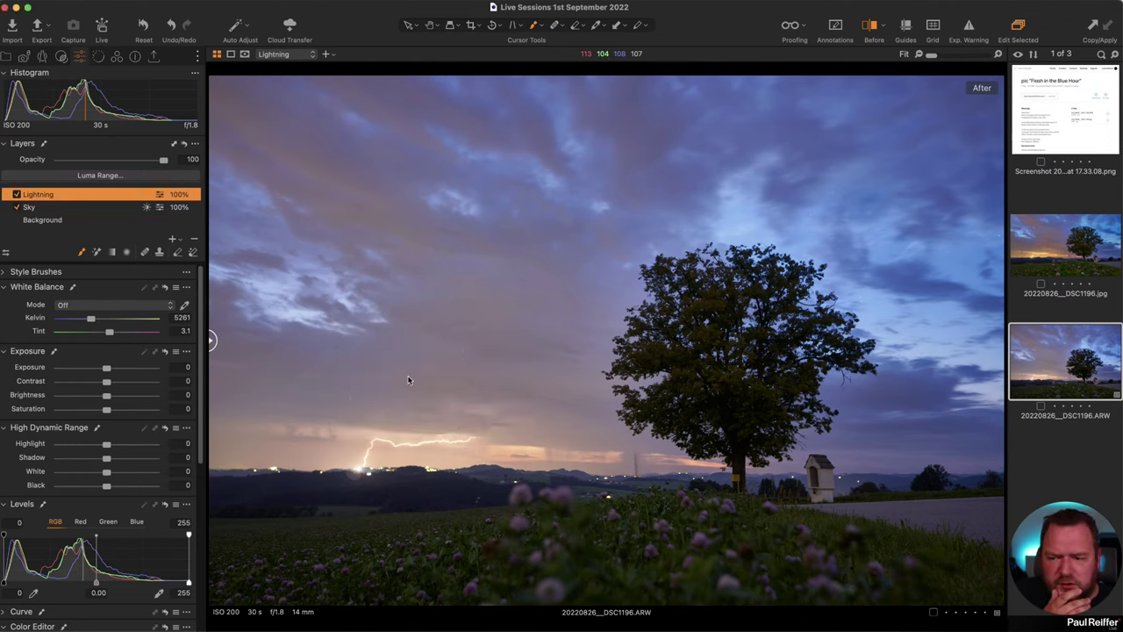
pyautogui.rightClick(409, 377)
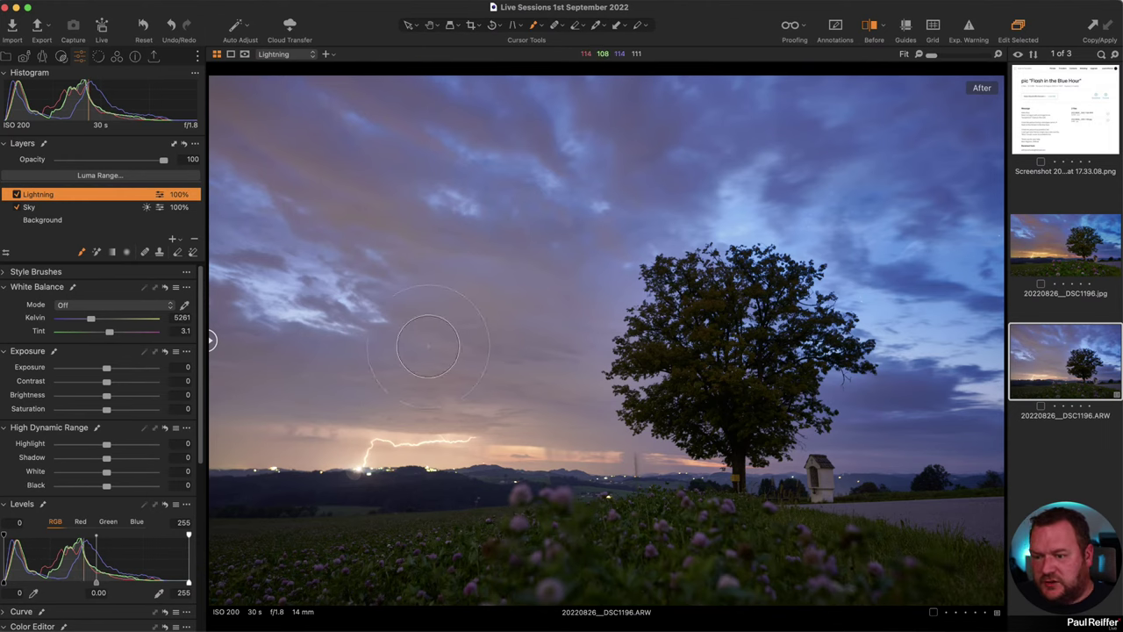
pyautogui.rightClick(428, 348)
pyautogui.press('Escape')
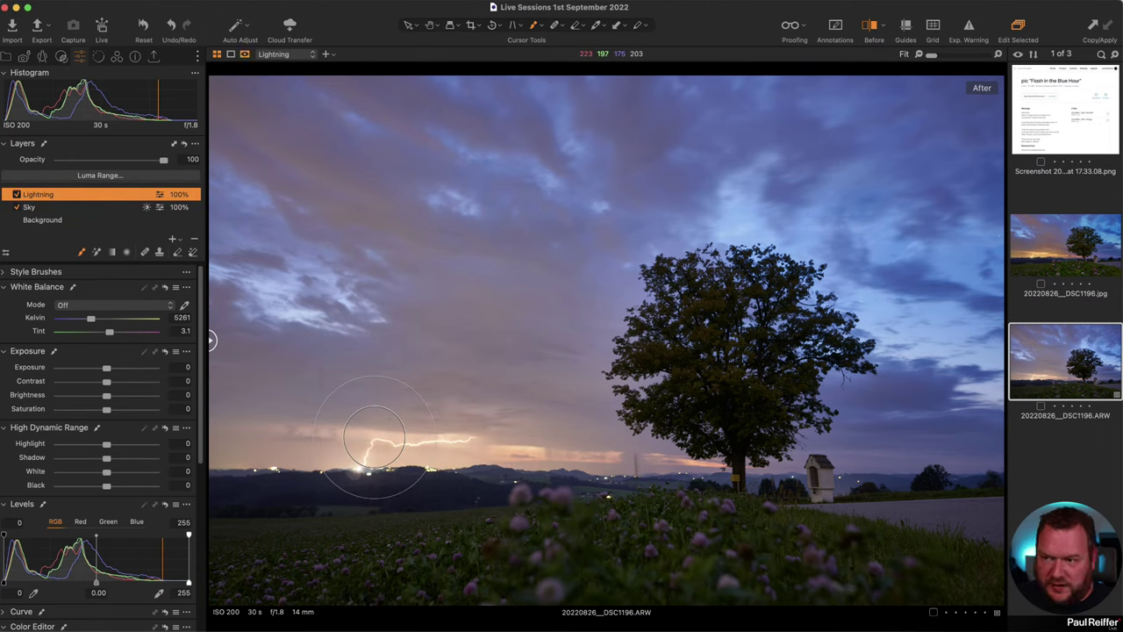
# Paint the Lightning mask along the horizon from the photo's left edge to the tree trunk, with a fainter stroke across the sky above.
pyautogui.moveTo(276, 459)
pyautogui.mouseDown()
pyautogui.moveTo(183, 409)
pyautogui.moveTo(664, 472)
pyautogui.moveTo(266, 438)
pyautogui.moveTo(466, 467)
pyautogui.moveTo(203, 470)
pyautogui.moveTo(539, 472)
pyautogui.moveTo(457, 519)
pyautogui.mouseUp()
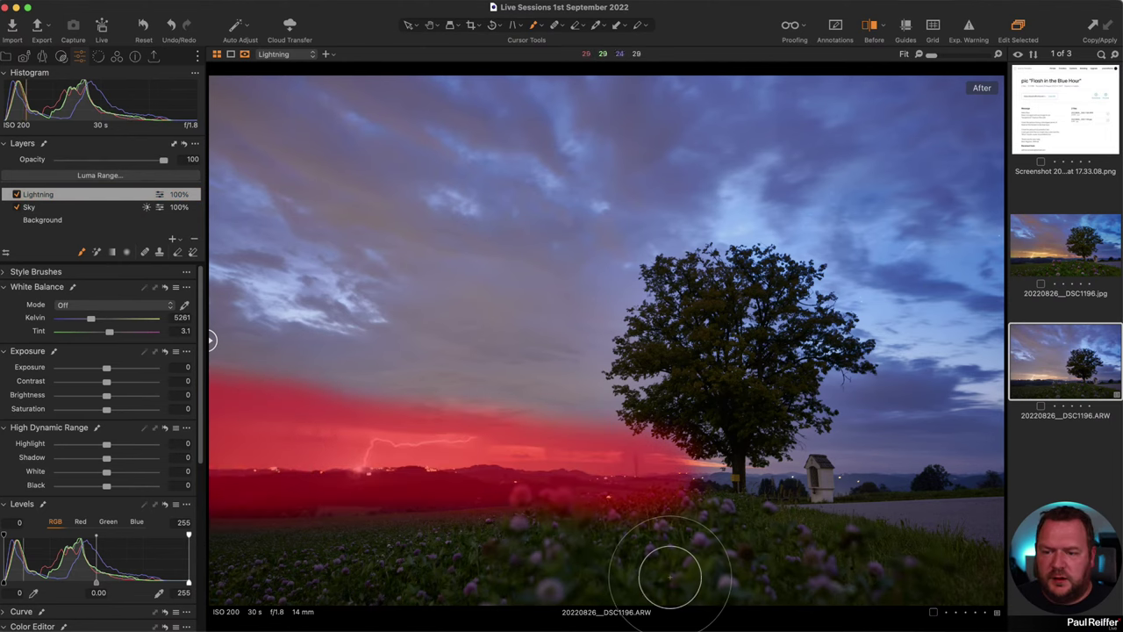
pyautogui.moveTo(652, 477)
pyautogui.mouseDown()
pyautogui.moveTo(680, 467)
pyautogui.moveTo(743, 526)
pyautogui.mouseUp()
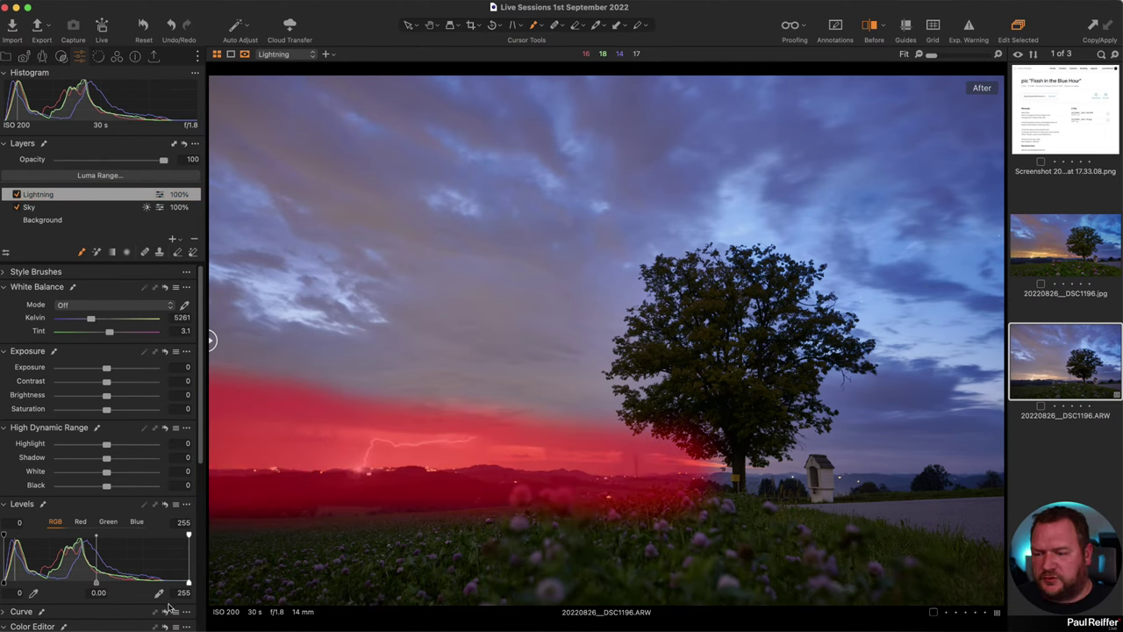
pyautogui.rightClick(349, 371)
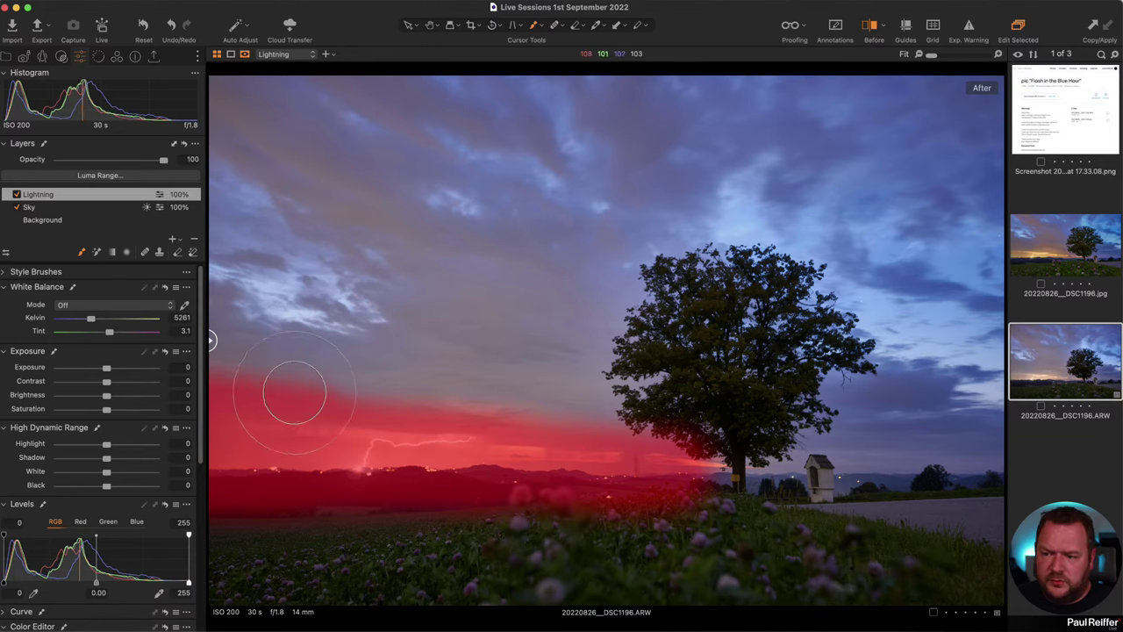
pyautogui.moveTo(294, 392)
pyautogui.mouseDown()
pyautogui.moveTo(614, 419)
pyautogui.moveTo(266, 380)
pyautogui.moveTo(483, 404)
pyautogui.moveTo(469, 415)
pyautogui.mouseUp()
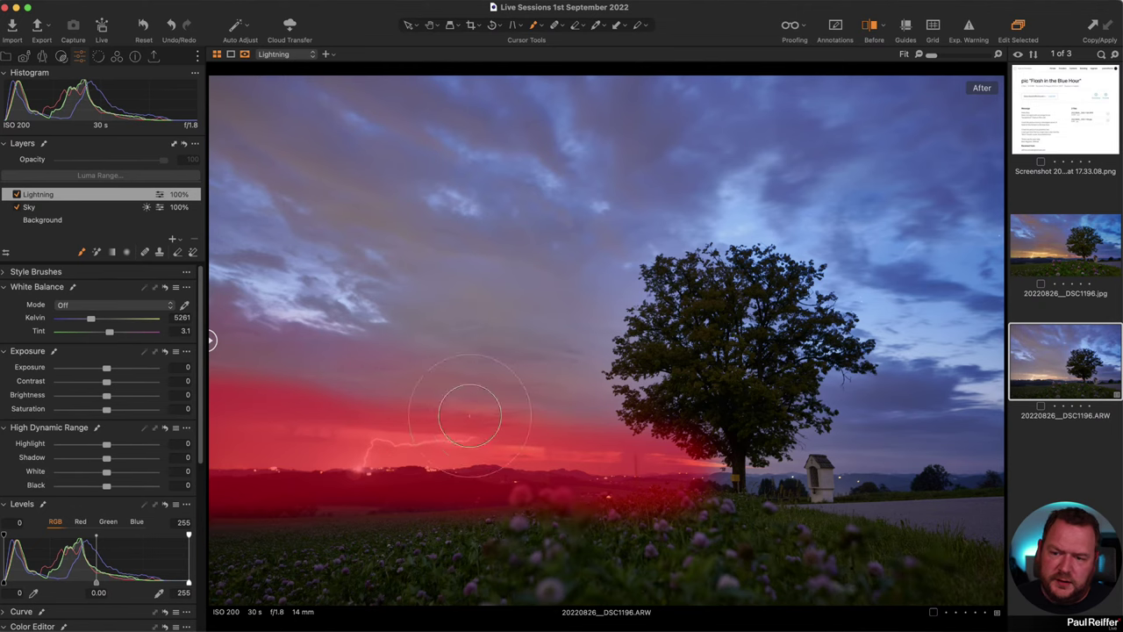
# Try an Exposure of 4 on the Lightning layer to test the painted area, undo it and display the mask.
pyautogui.moveTo(106, 367); pyautogui.dragTo(155, 367)
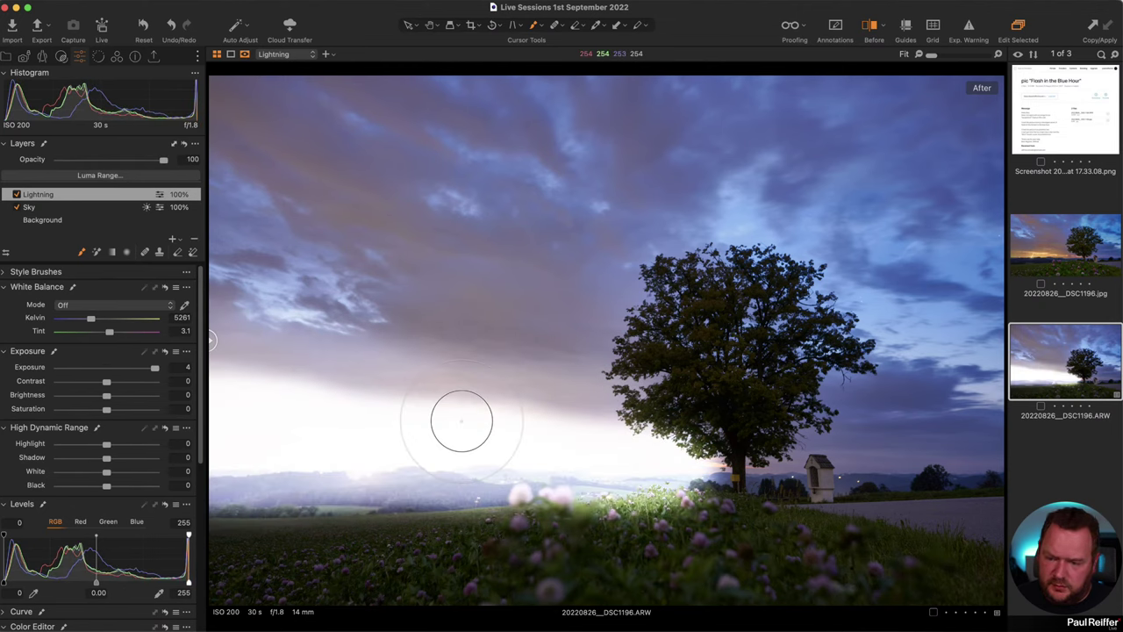
pyautogui.press('super+z')
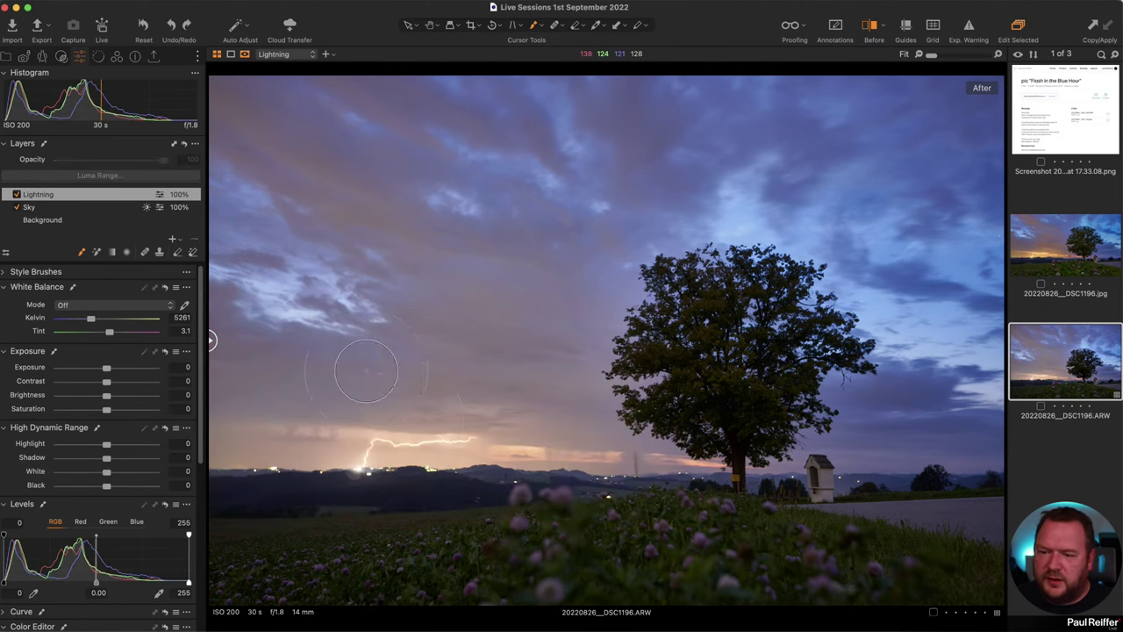
pyautogui.press('m')
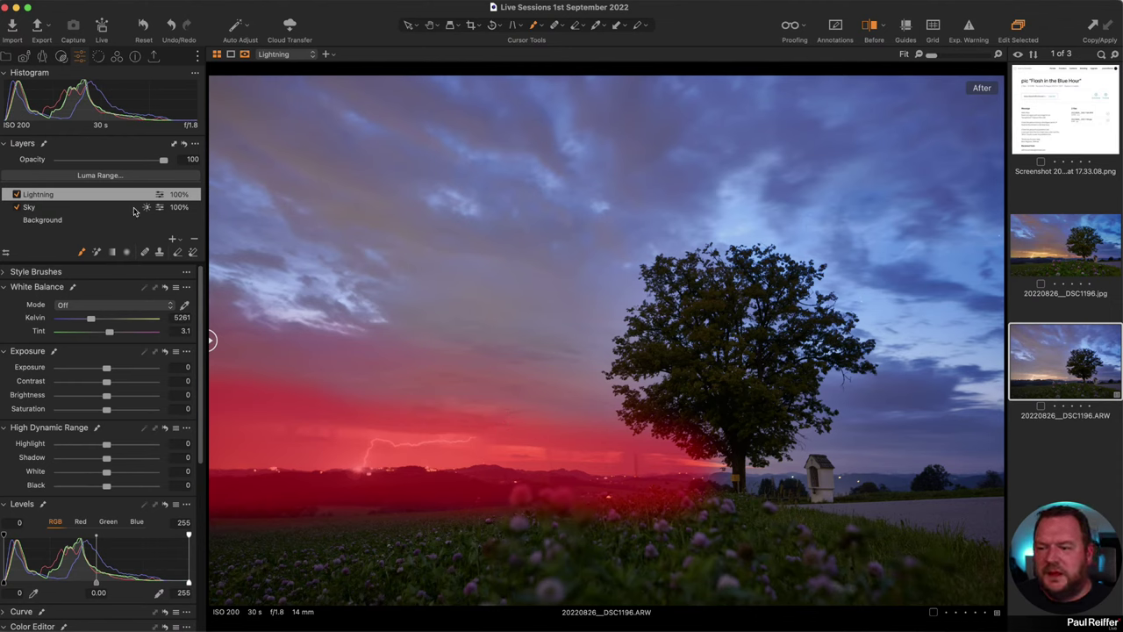
# Refine the Lightning mask with a radius of 186, using the grayscale mask display.
pyautogui.rightClick(75, 195)
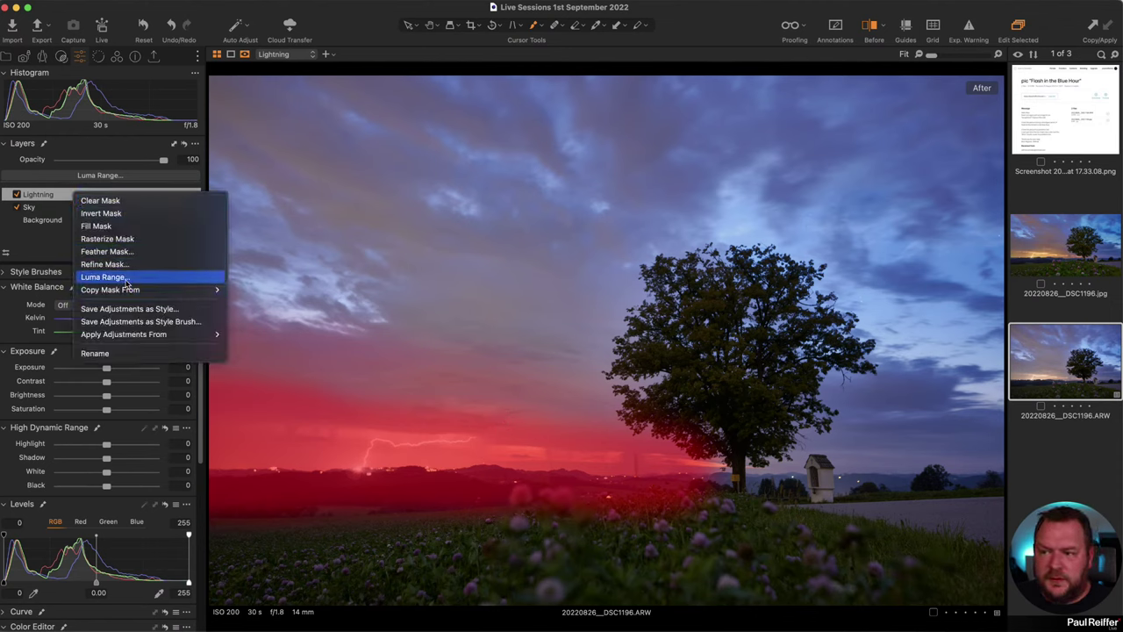
pyautogui.click(355, 30)
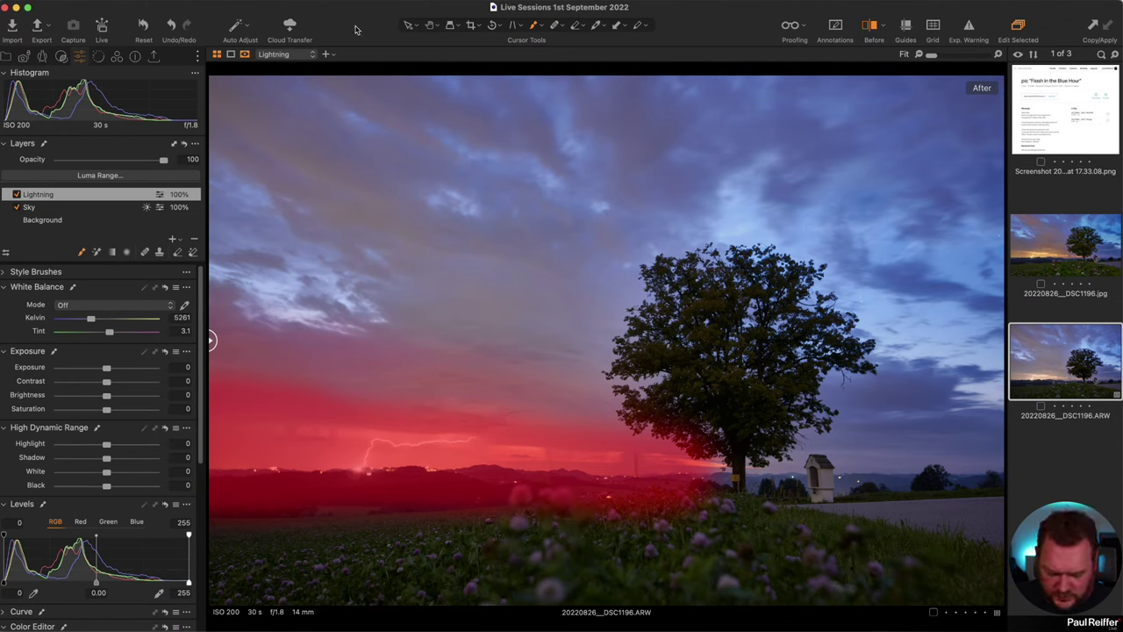
pyautogui.hotkey('alt', 'm')
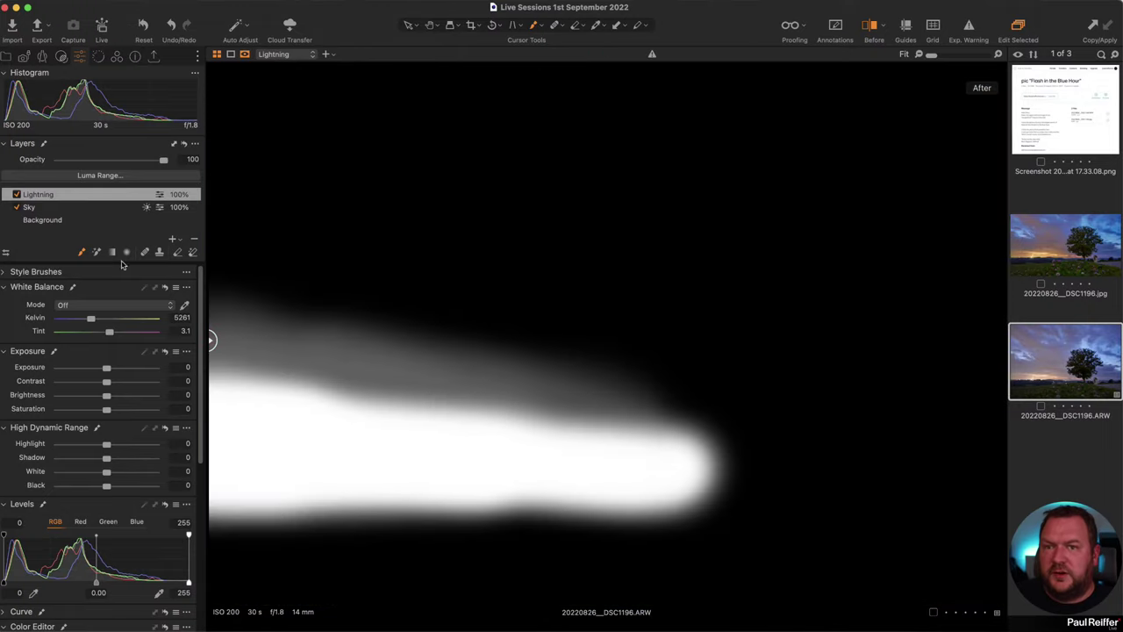
pyautogui.rightClick(93, 200)
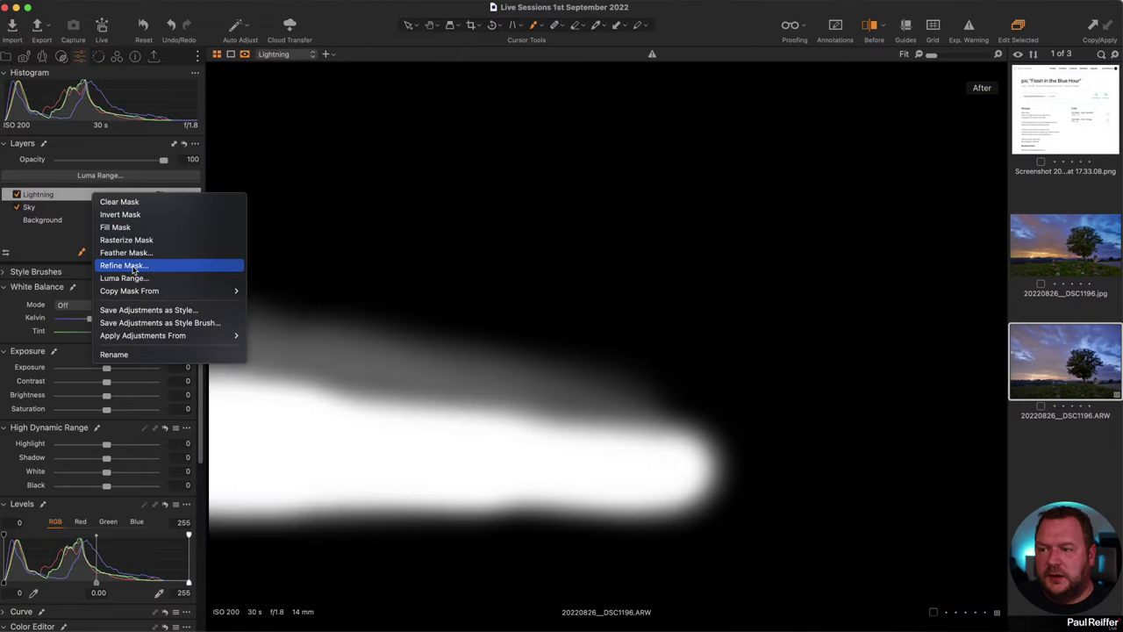
pyautogui.click(575, 200)
pyautogui.press('super+shift+m')
pyautogui.moveTo(508, 143)
pyautogui.mouseDown()
pyautogui.moveTo(475, 142)
pyautogui.moveTo(498, 144)
pyautogui.mouseUp()
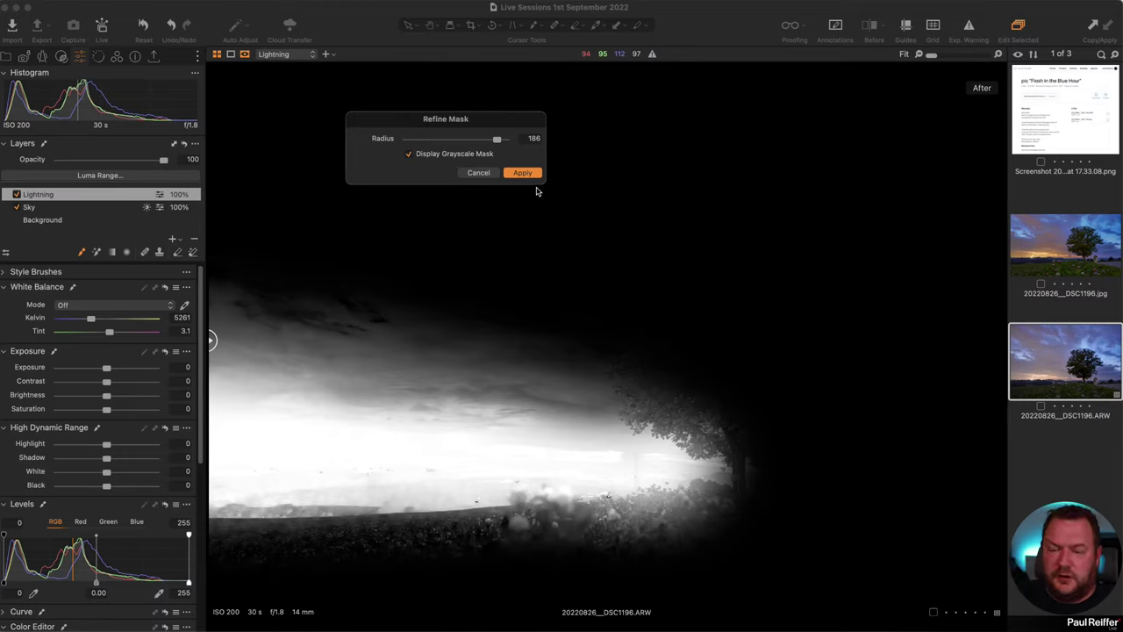
pyautogui.click(524, 173)
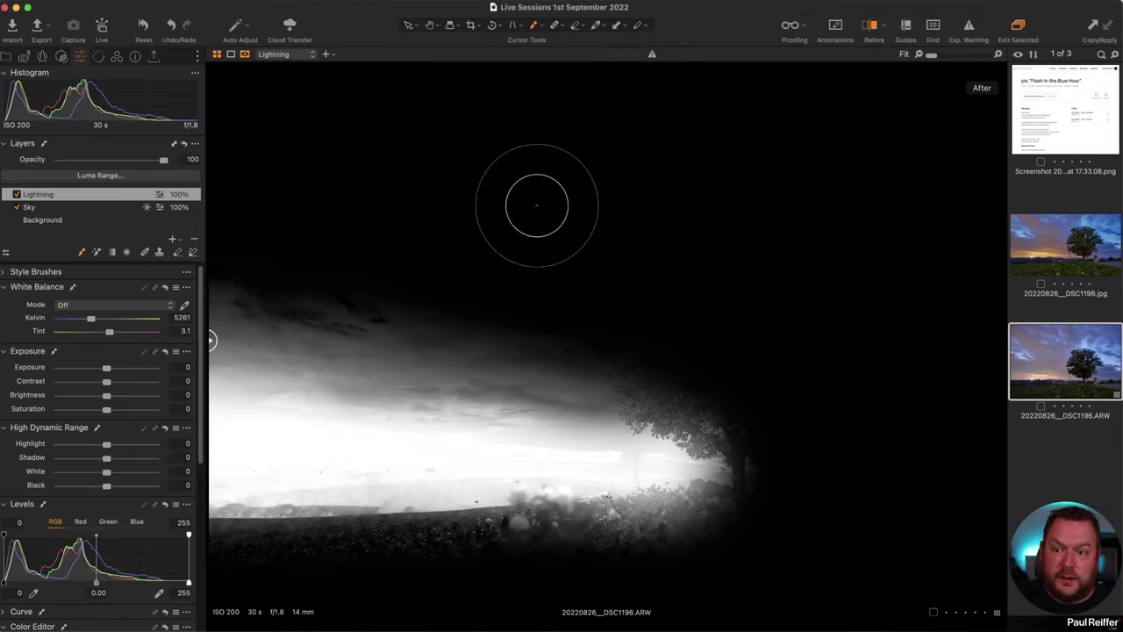
# Review the refined Lightning mask as a red overlay and look through the mask editing and display options.
pyautogui.press('m')
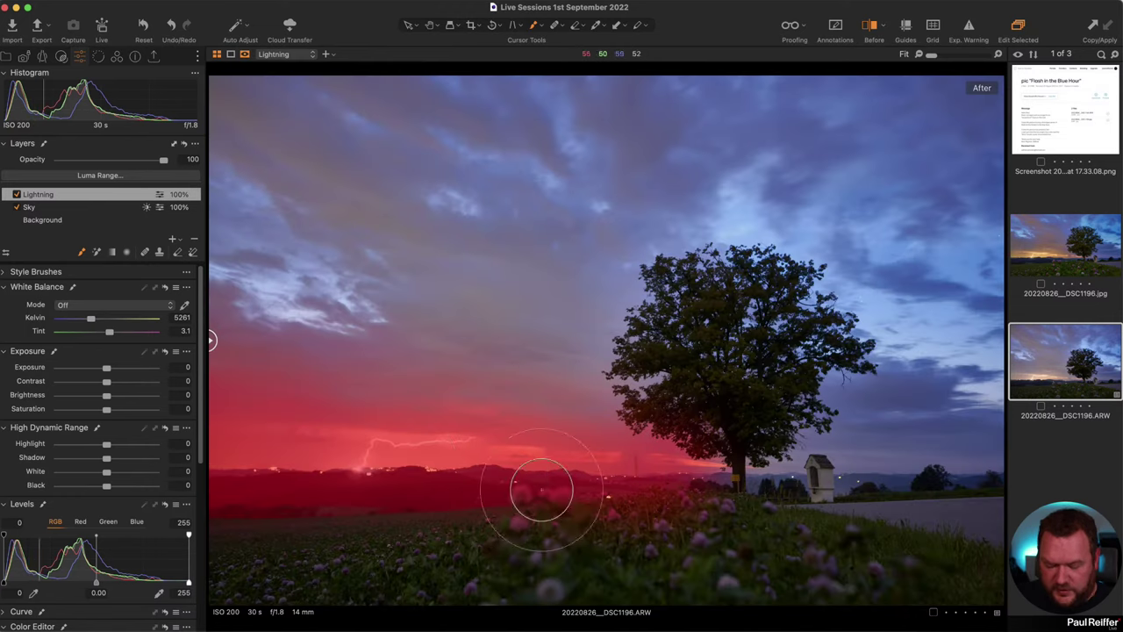
pyautogui.rightClick(91, 195)
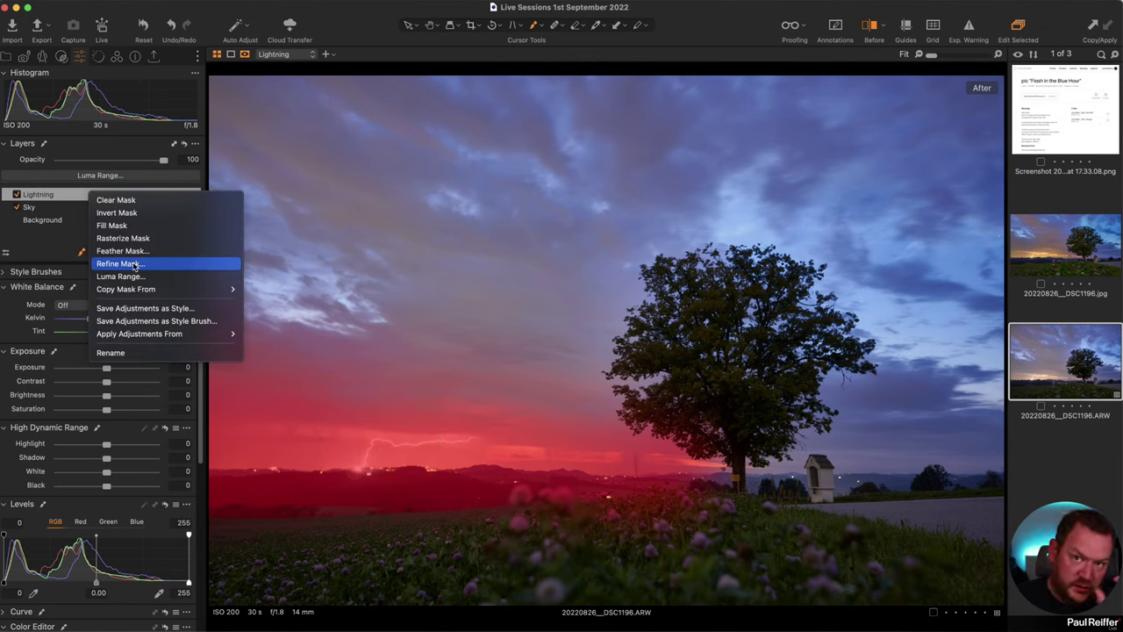
pyautogui.click(354, 32)
pyautogui.click(246, 55)
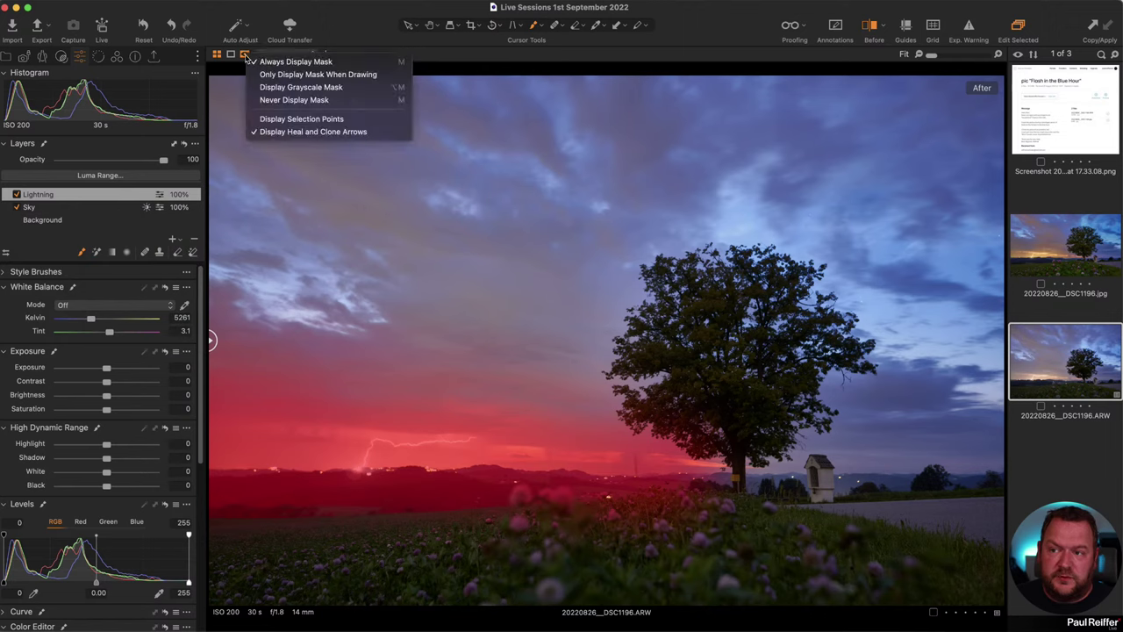
pyautogui.click(296, 61)
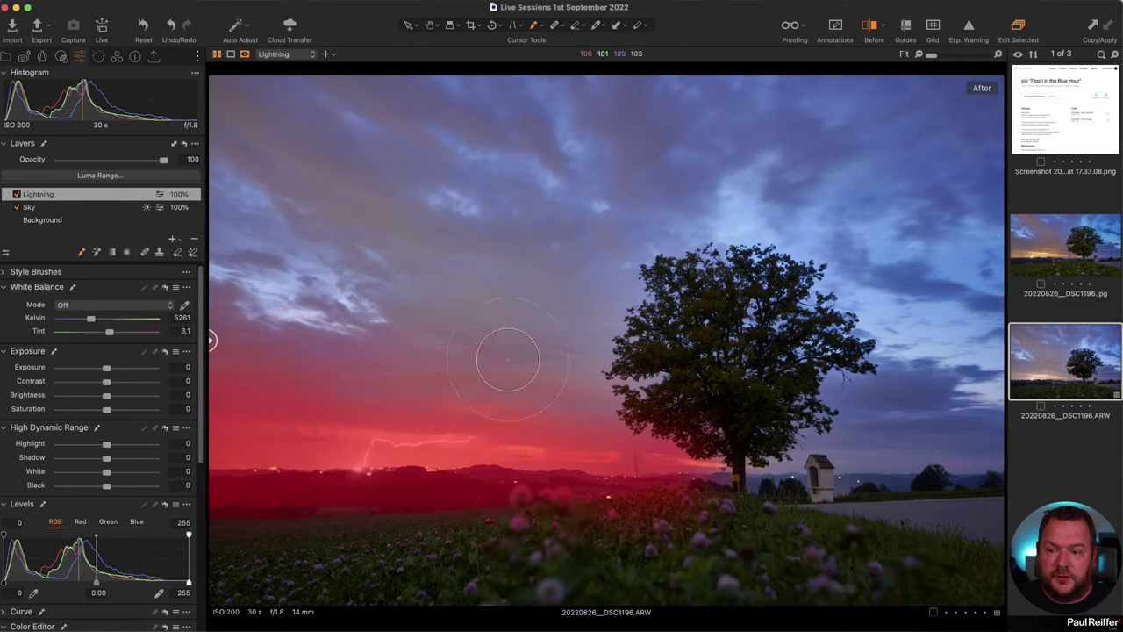
# Hide the mask overlay and set the Lightning layer's Highlight to -43.
pyautogui.press('m')
pyautogui.scroll(-1, 81, 524)
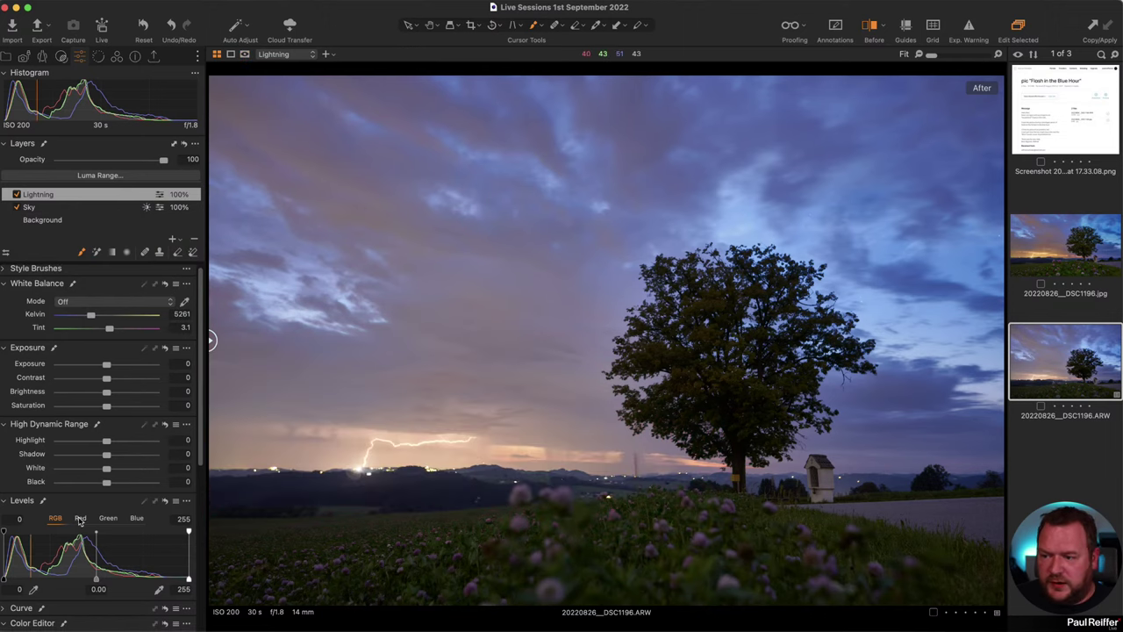
pyautogui.click(86, 441)
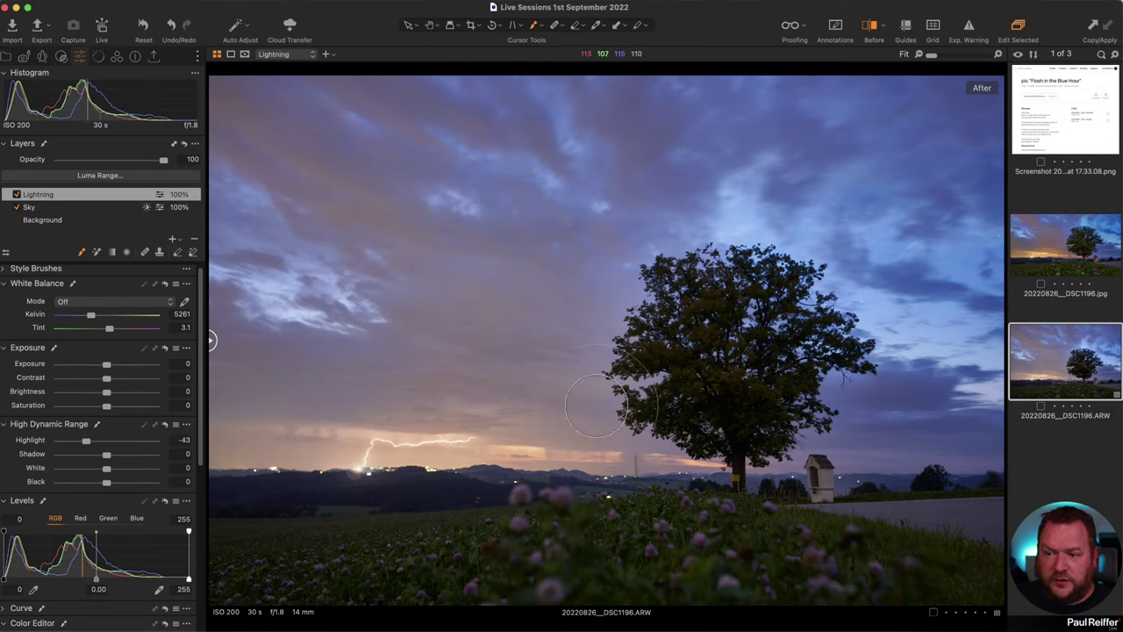
# Increase the Lightning layer's Clarity and set its Saturation to 27.
pyautogui.scroll(-5, 62, 503)
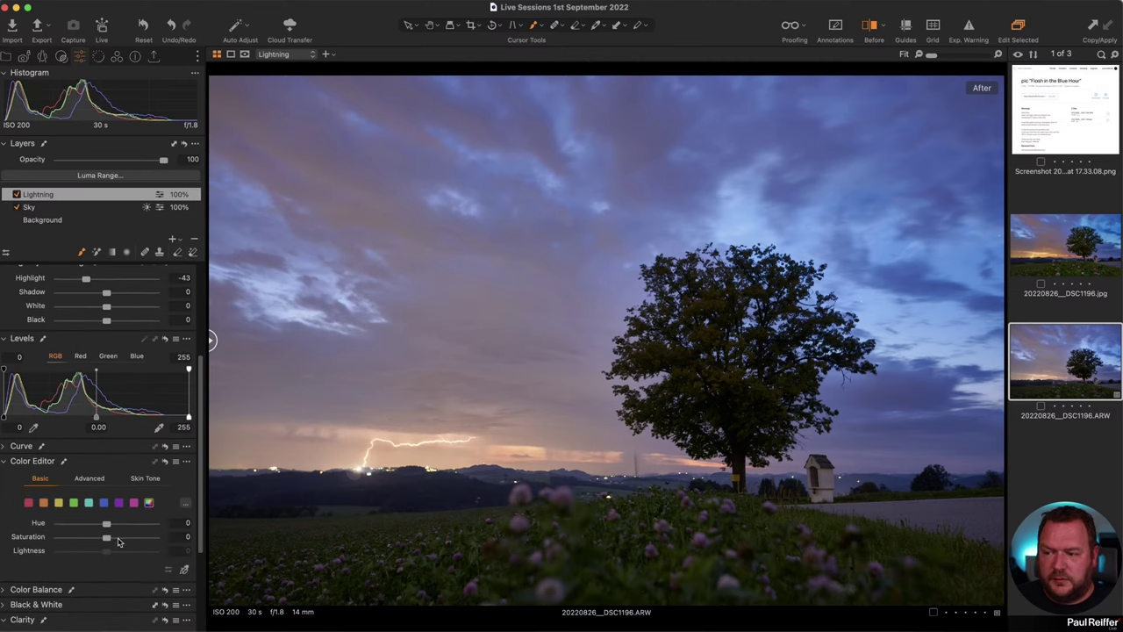
pyautogui.scroll(-5, 140, 552)
pyautogui.click(128, 534)
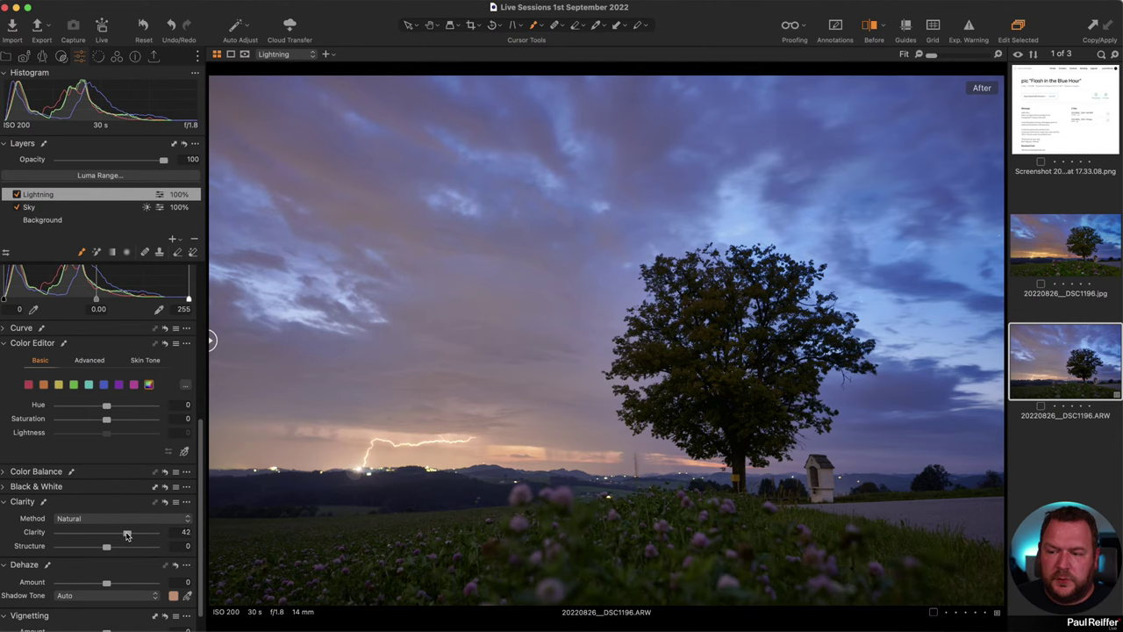
pyautogui.moveTo(128, 534); pyautogui.dragTo(112, 546)
pyautogui.scroll(6, 91, 501)
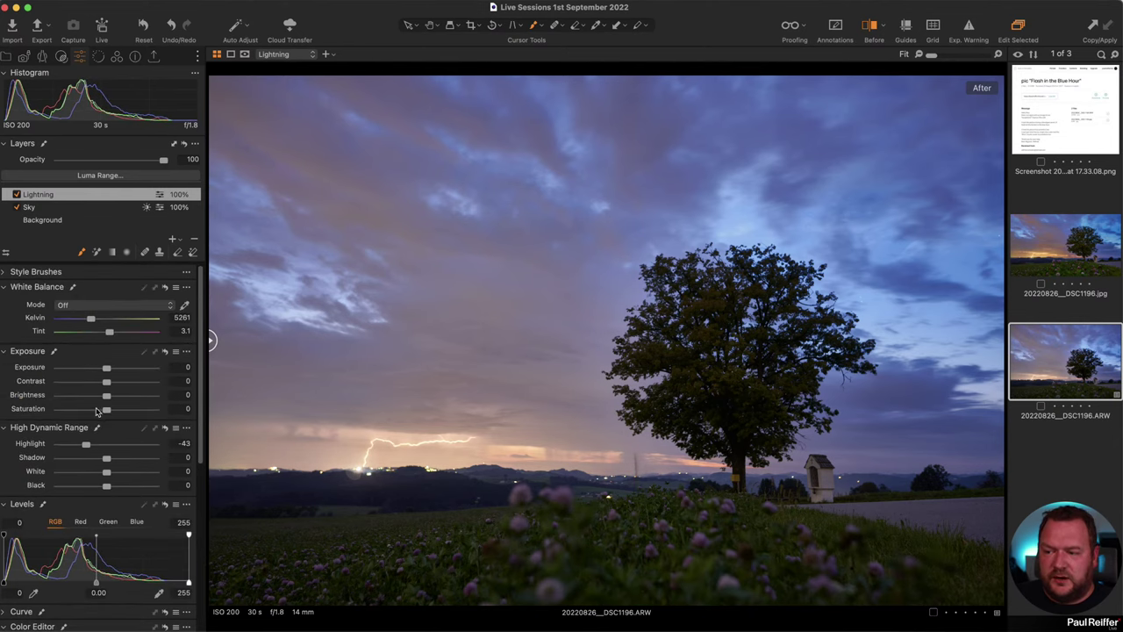
pyautogui.moveTo(106, 409); pyautogui.dragTo(121, 414)
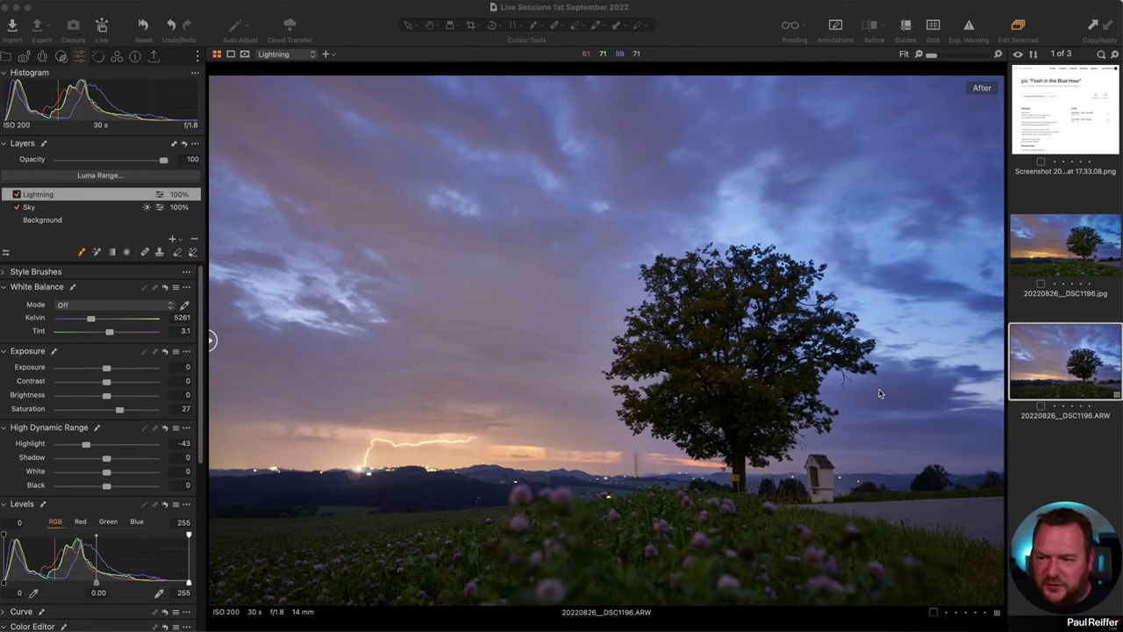
# Display the Lightning layer's mask as a red overlay to check which parts of the photo it covers.
pyautogui.press('b')
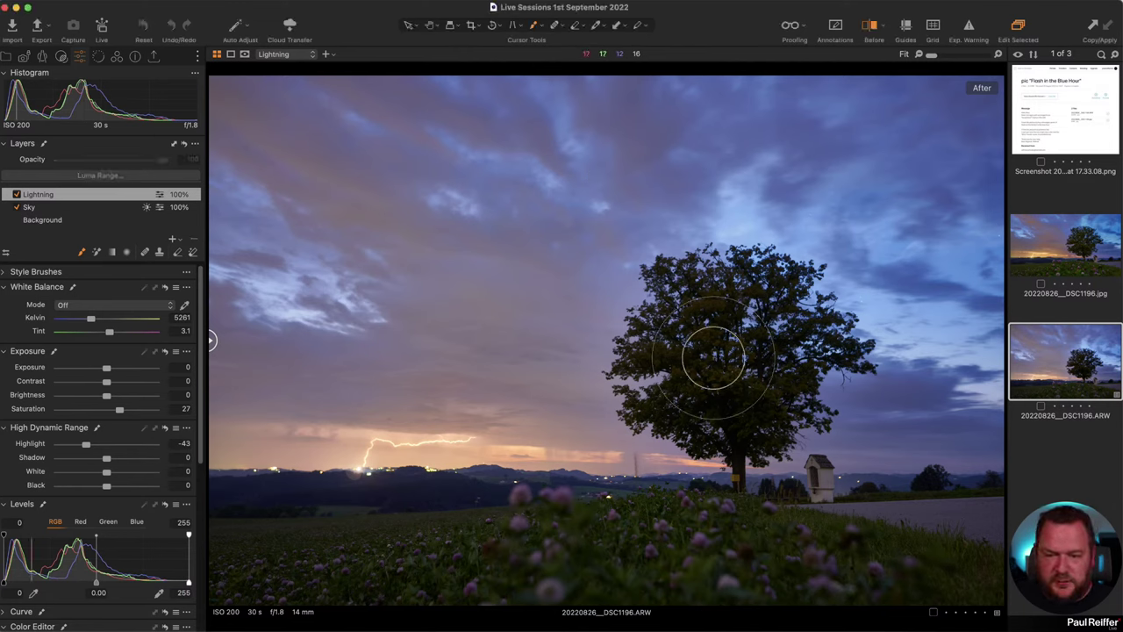
pyautogui.moveTo(735, 394); pyautogui.dragTo(746, 395)
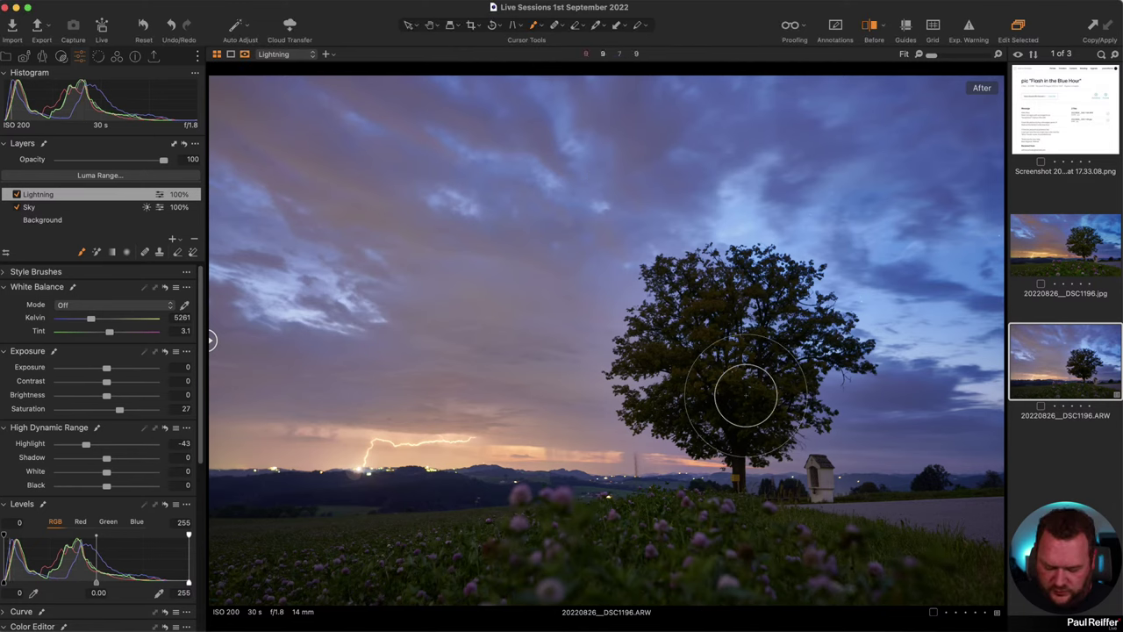
pyautogui.press('m')
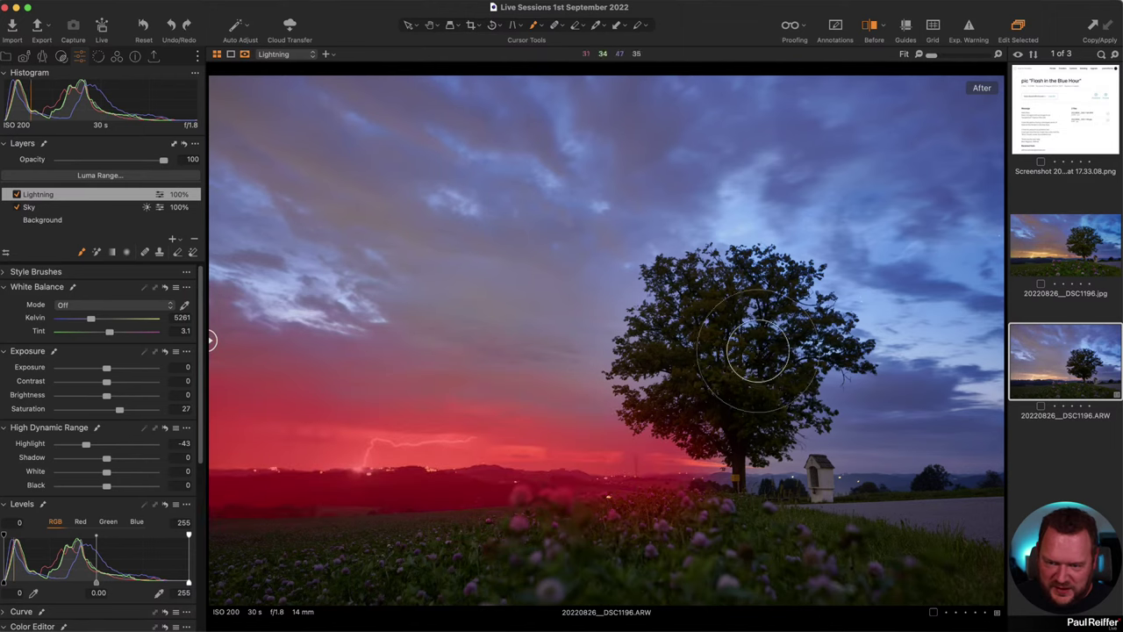
# Set the Background layer's Structure to 23, comparing the tree's detail close up with and without it.
pyautogui.press('z')
pyautogui.click(703, 378)
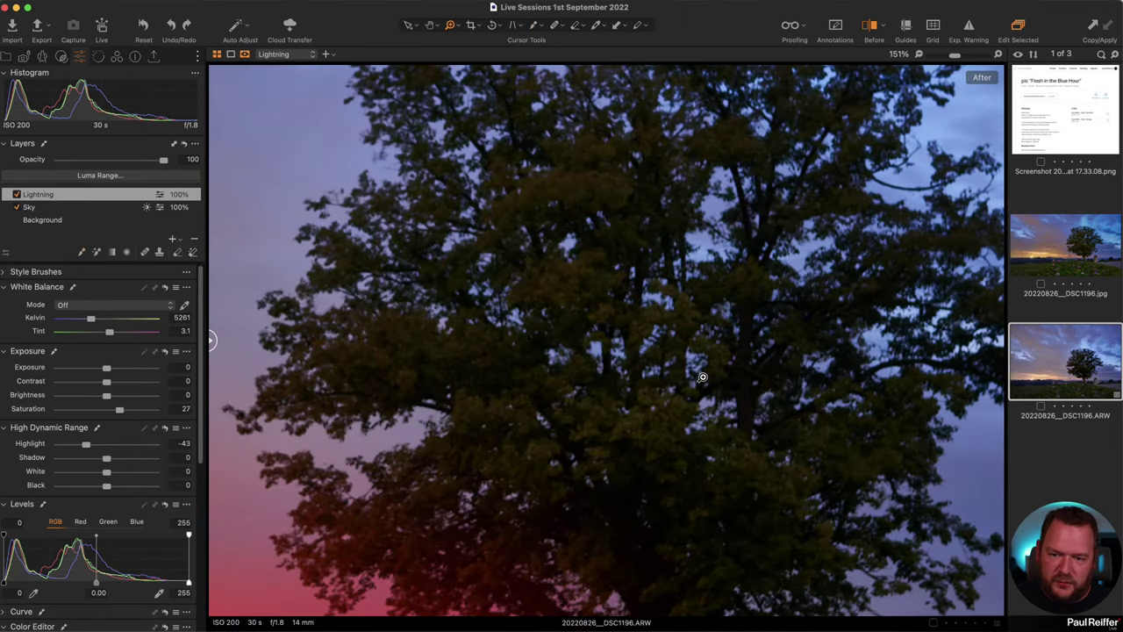
pyautogui.click(46, 220)
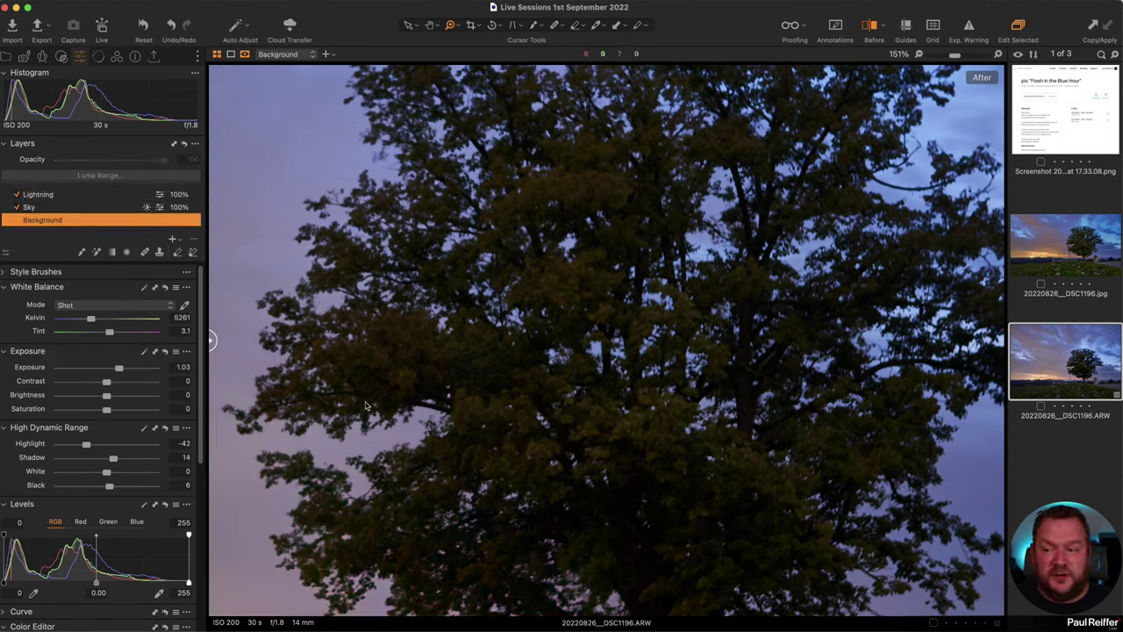
pyautogui.scroll(-8, 130, 490)
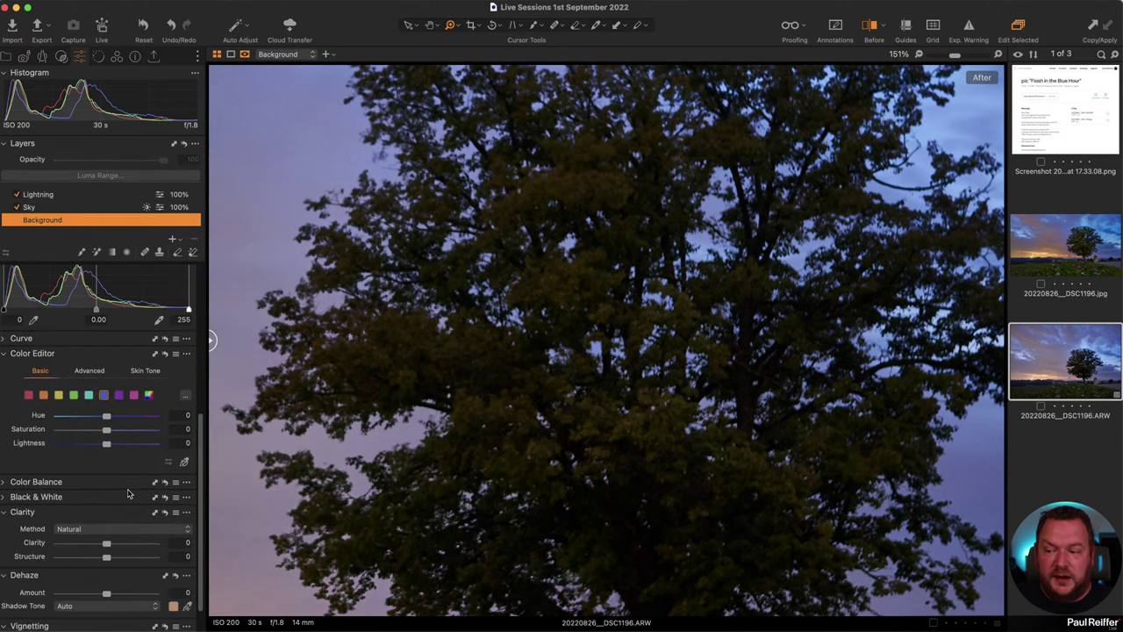
pyautogui.scroll(-3, 127, 494)
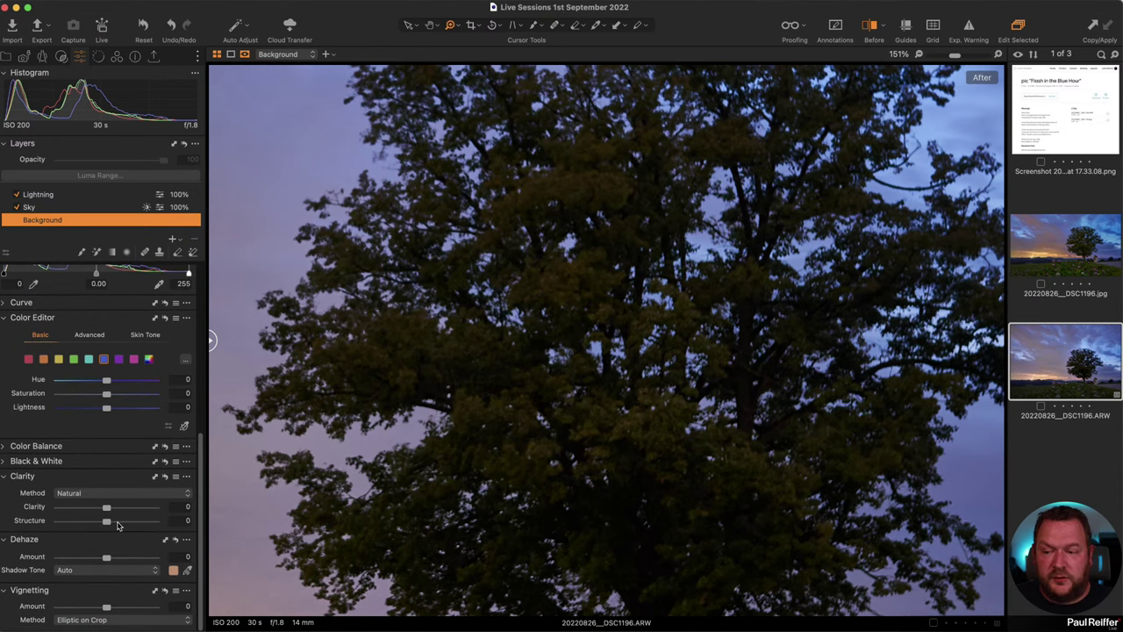
pyautogui.click(118, 523)
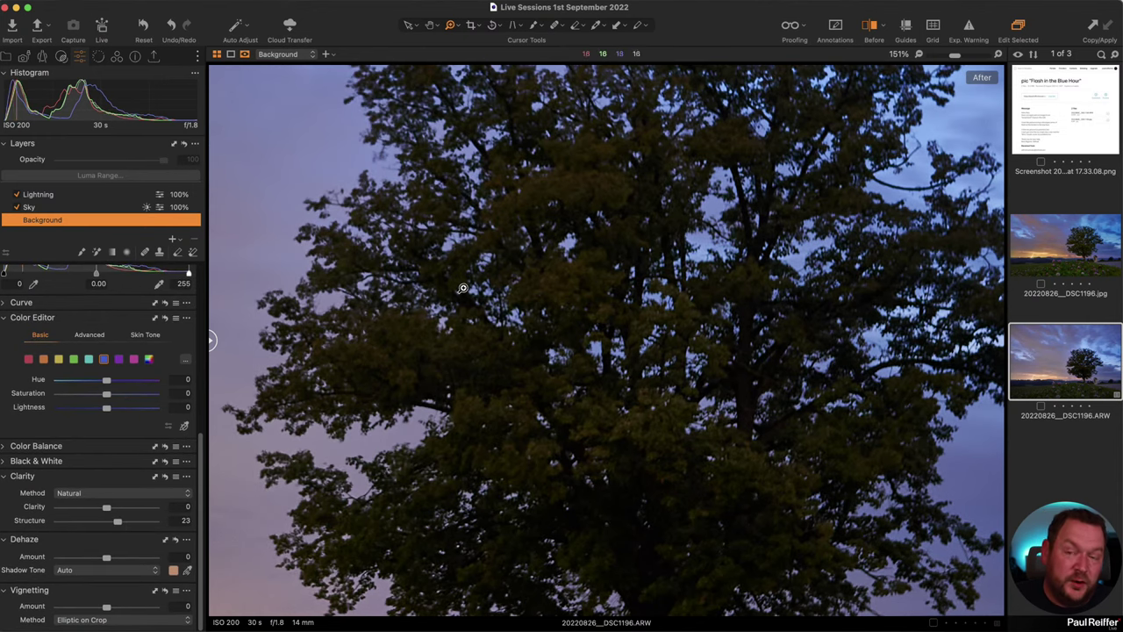
pyautogui.doubleClick(31, 522)
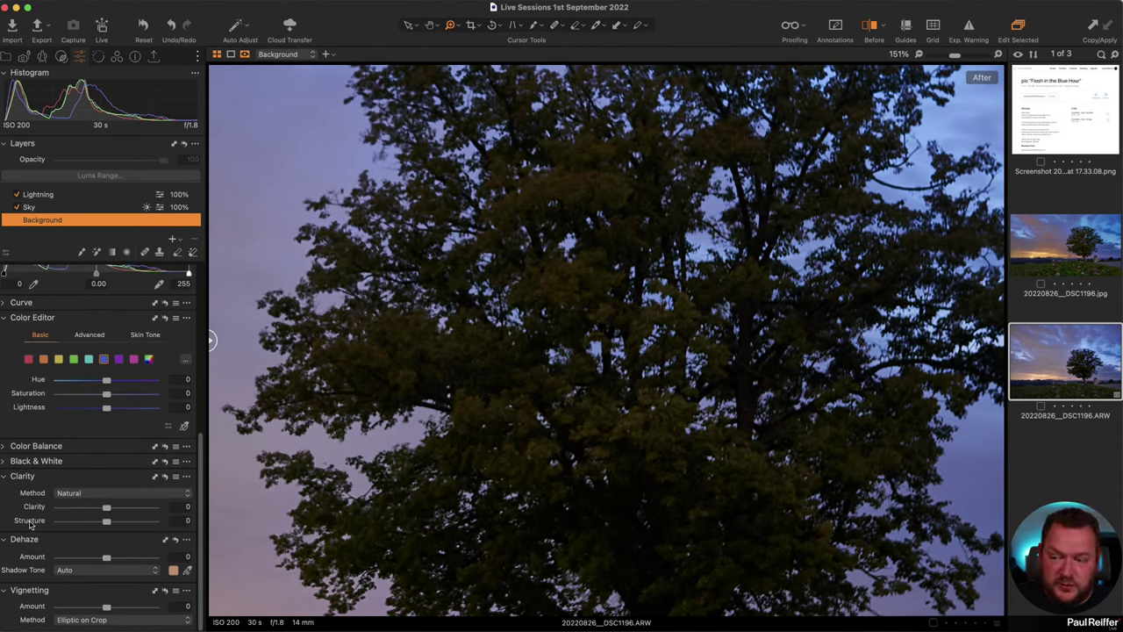
pyautogui.press('super+z')
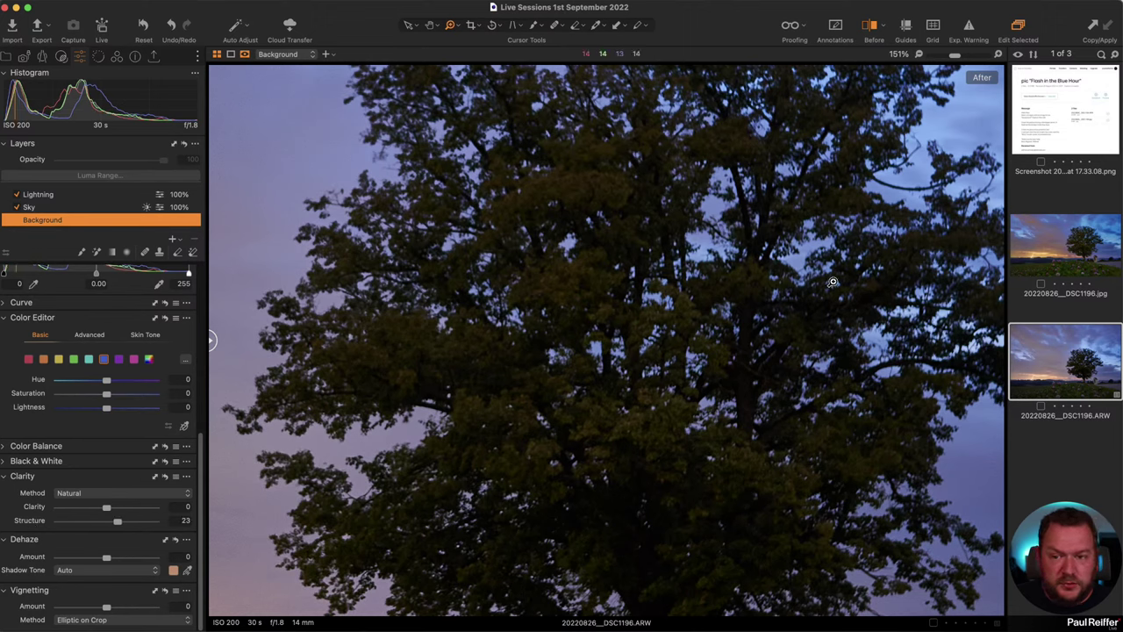
# Sharpen the photo with an Amount of 333, a Radius of 0.8 and a Threshold of 0.5.
pyautogui.click(100, 58)
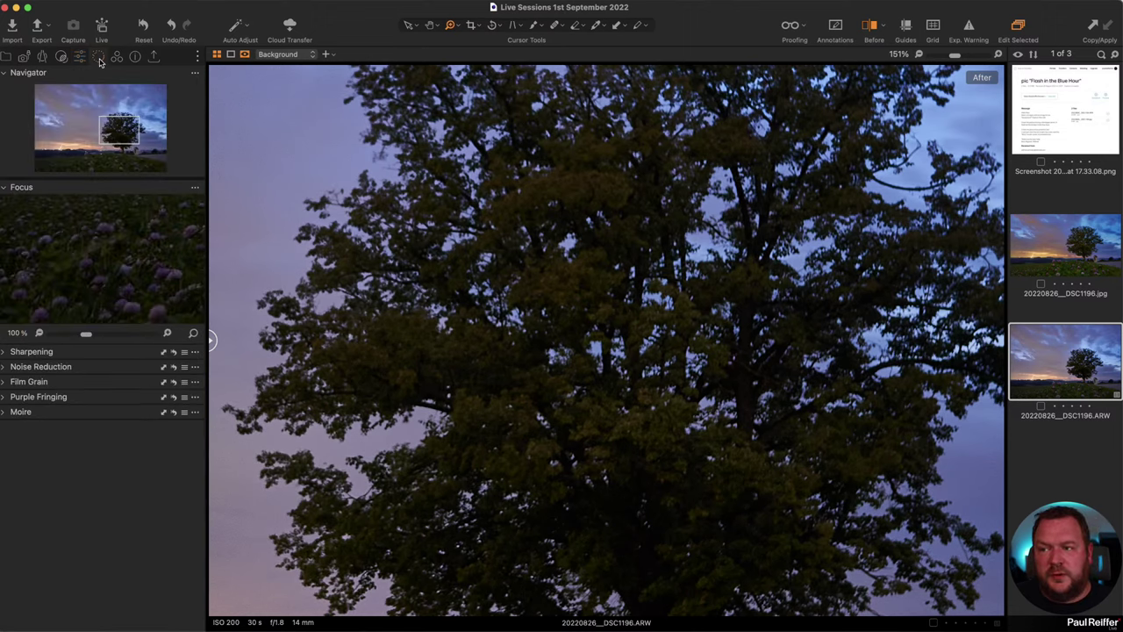
pyautogui.click(12, 353)
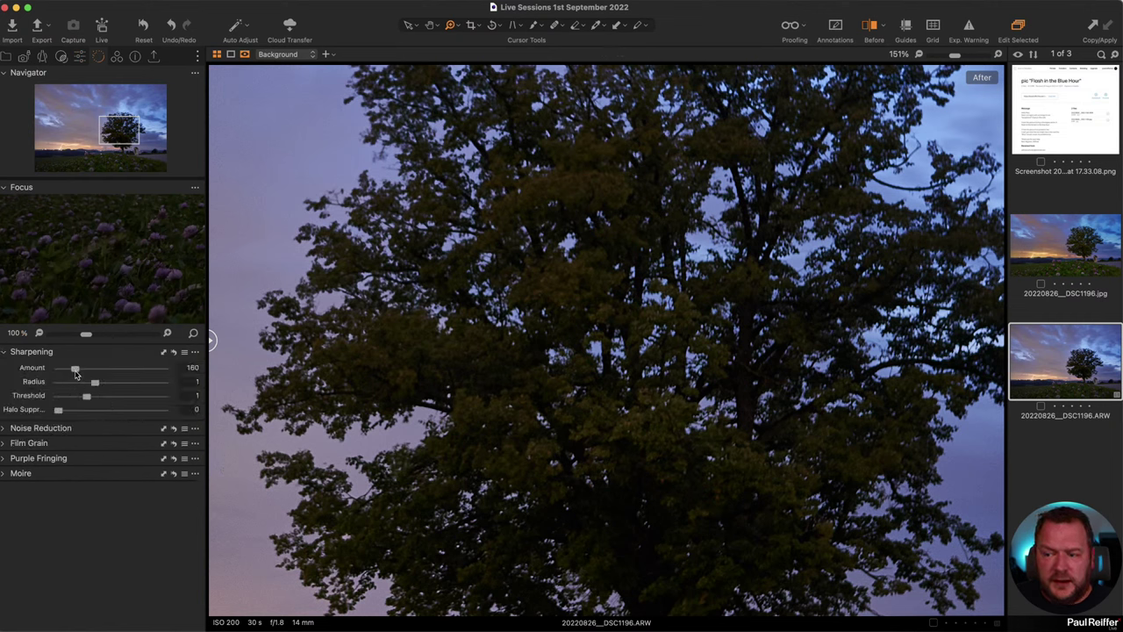
pyautogui.moveTo(75, 370); pyautogui.dragTo(93, 370)
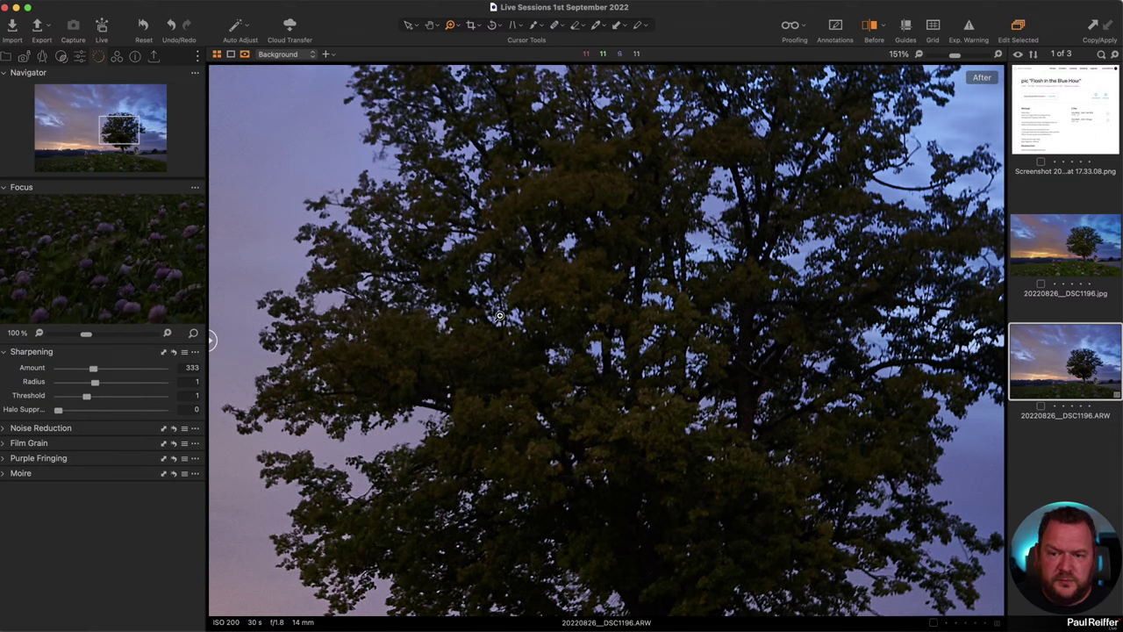
pyautogui.click(76, 384)
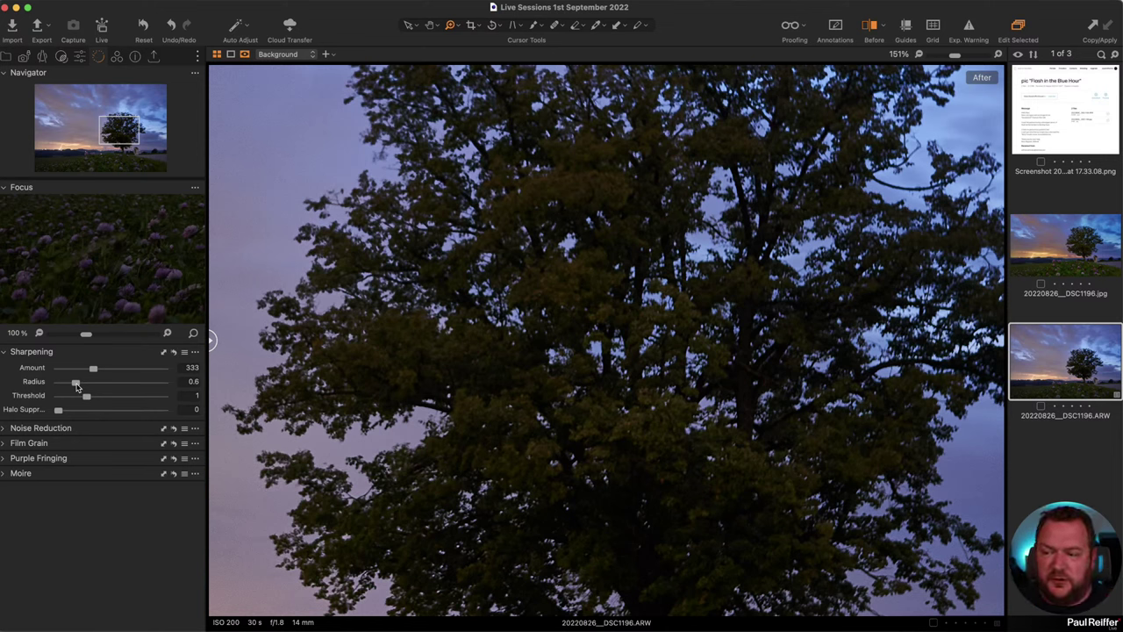
pyautogui.moveTo(76, 386); pyautogui.dragTo(86, 386)
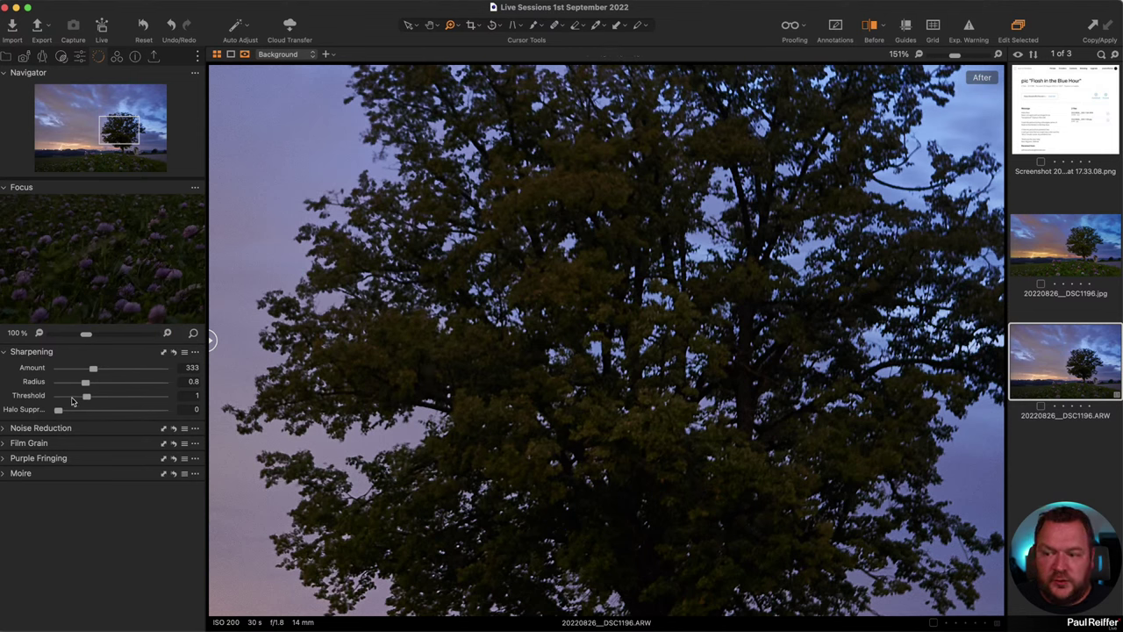
pyautogui.click(72, 398)
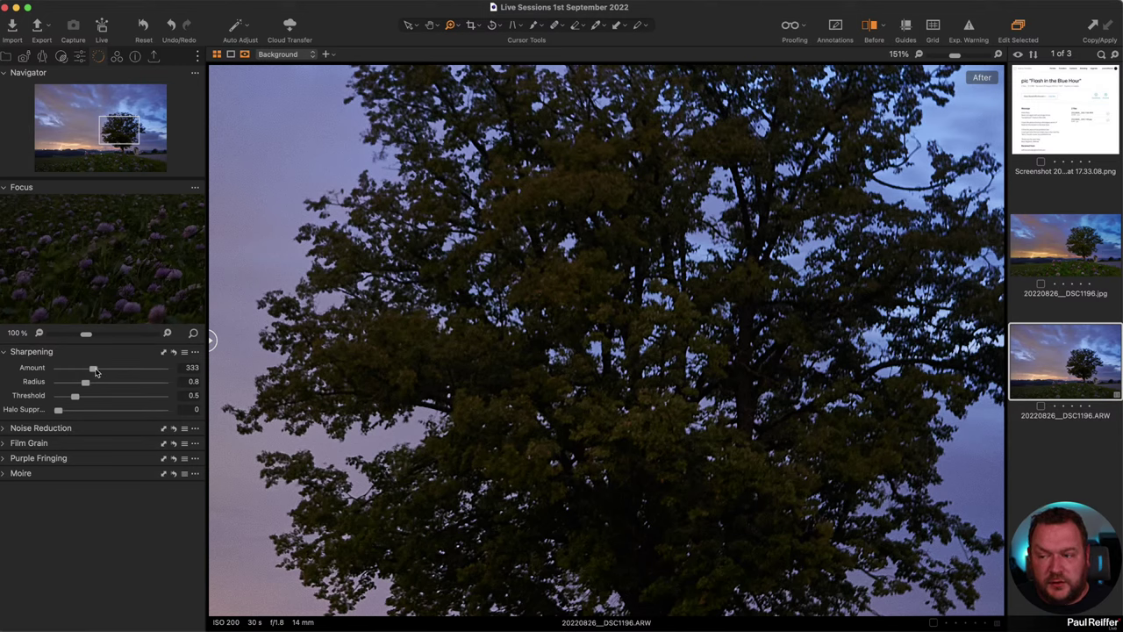
# Try a sharpening Amount of 1,000 and compare Halo Suppression at 100 and 0 along the tree's edge.
pyautogui.moveTo(93, 370); pyautogui.dragTo(239, 374)
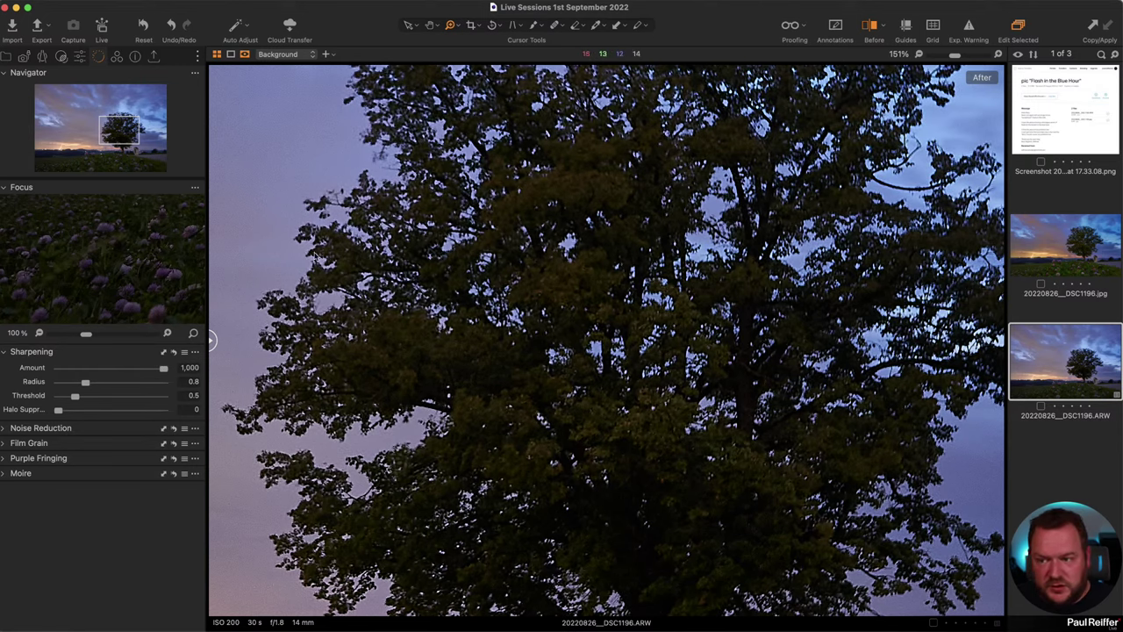
pyautogui.hscroll(-2, 316, 369)
pyautogui.hscroll(-10, 619, 357)
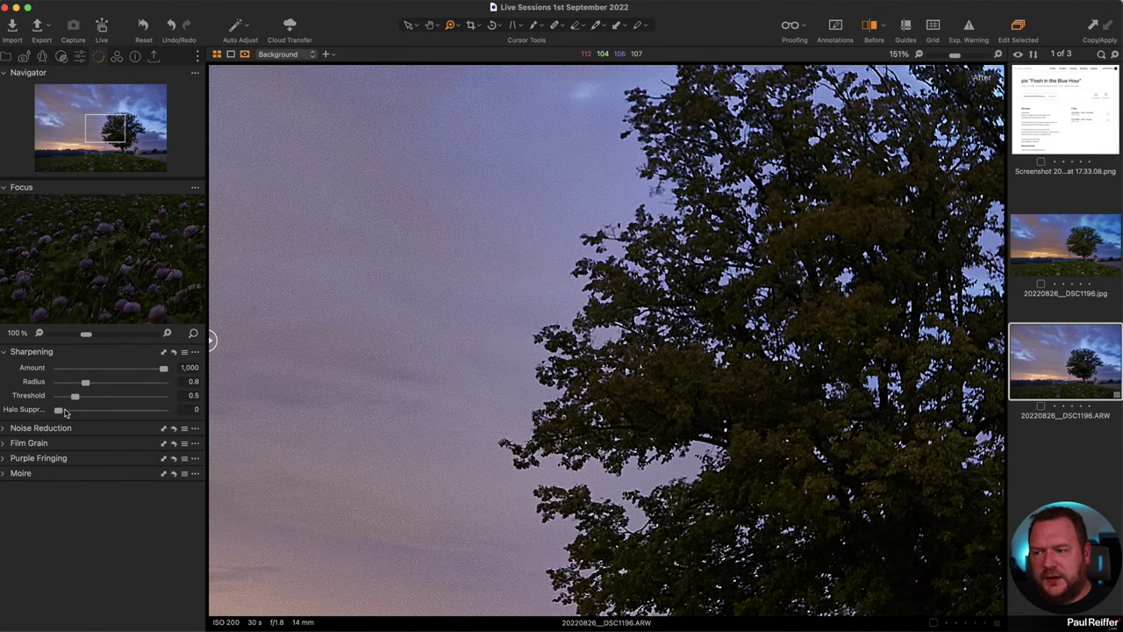
pyautogui.moveTo(59, 415); pyautogui.dragTo(275, 428)
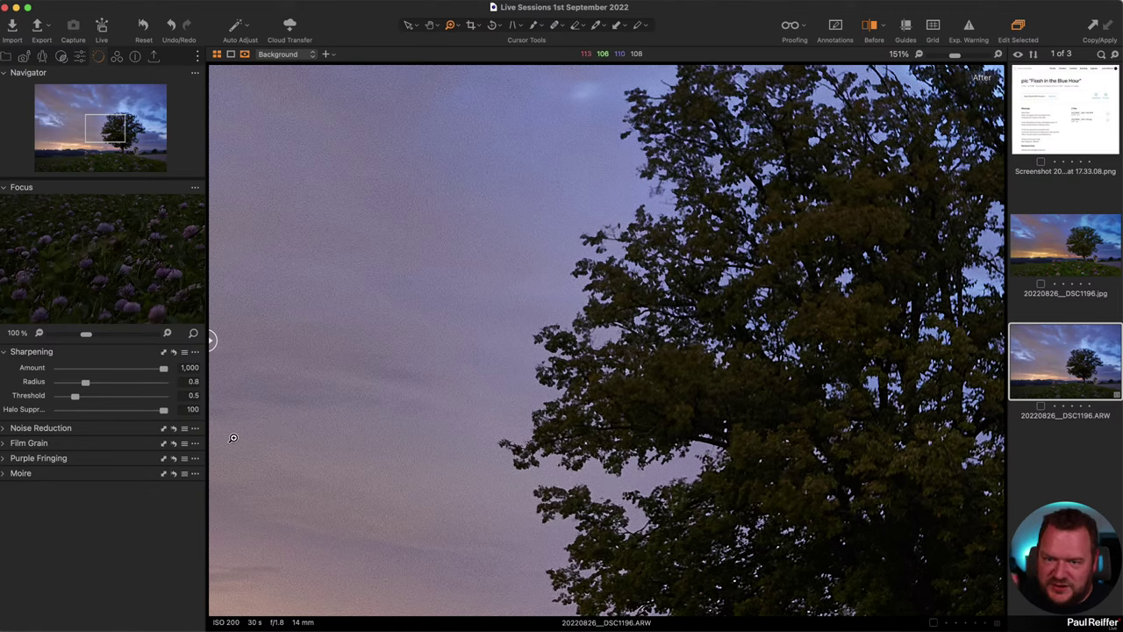
pyautogui.moveTo(163, 410); pyautogui.dragTo(3, 416)
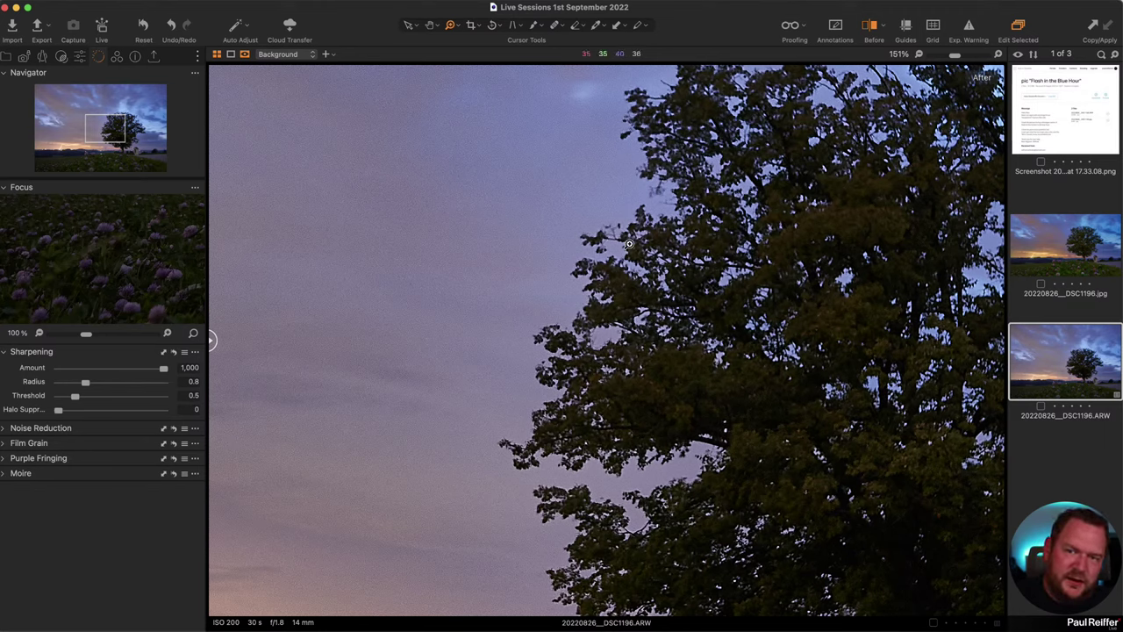
# Set the Halo Suppression to 20 and the sharpening Amount to 500, checking the lightning area at 100%.
pyautogui.moveTo(68, 411); pyautogui.dragTo(79, 412)
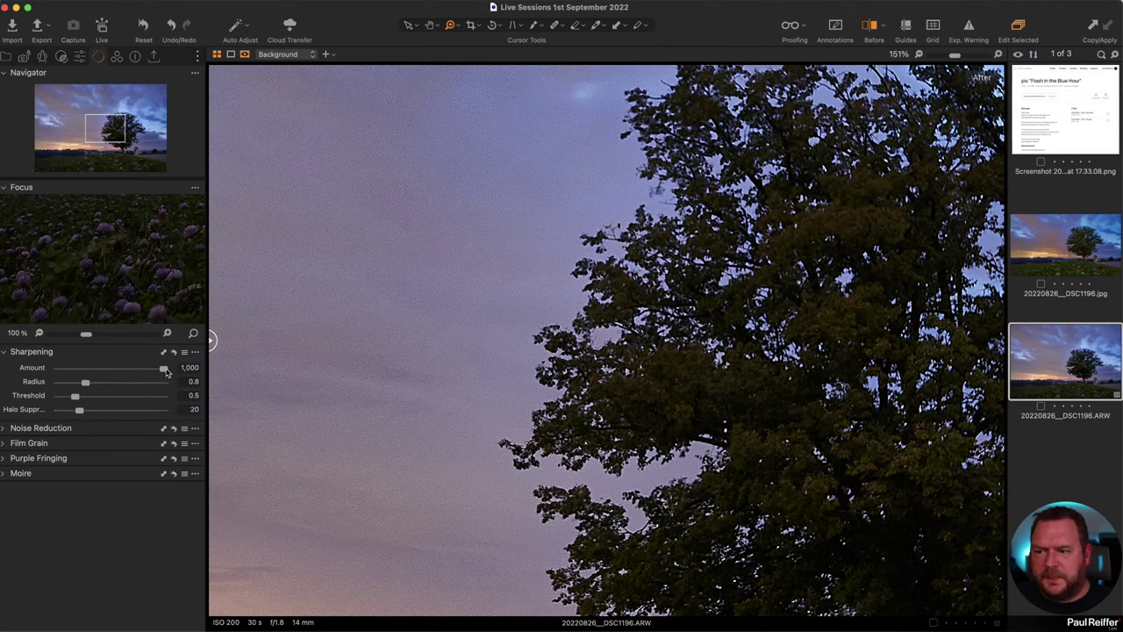
pyautogui.moveTo(167, 372); pyautogui.dragTo(110, 372)
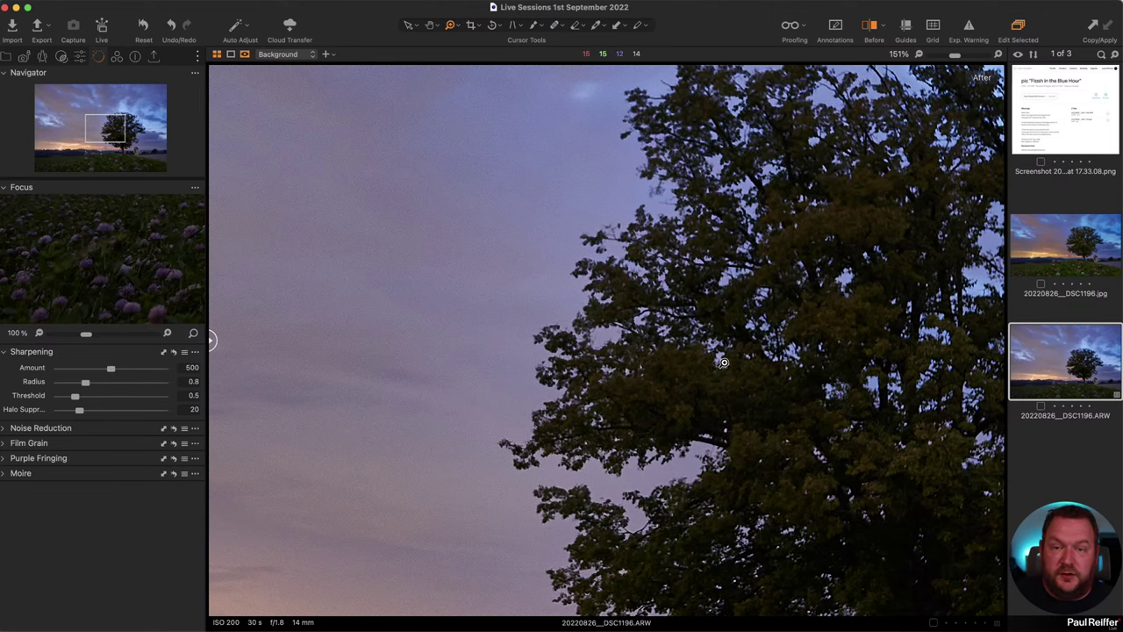
pyautogui.press('super+0')
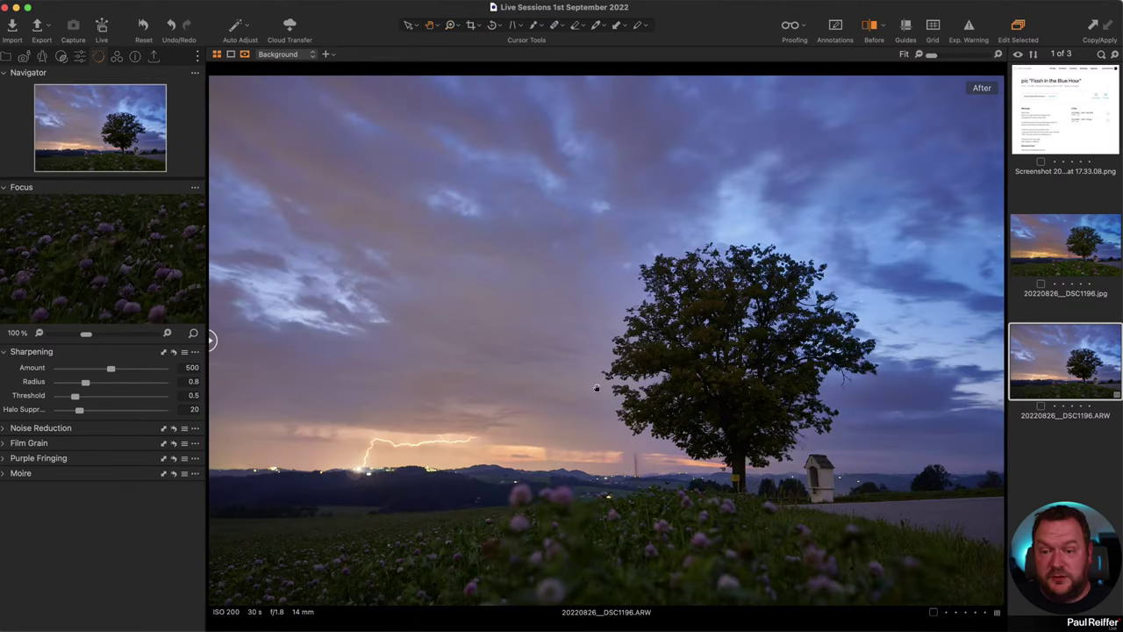
pyautogui.doubleClick(344, 474)
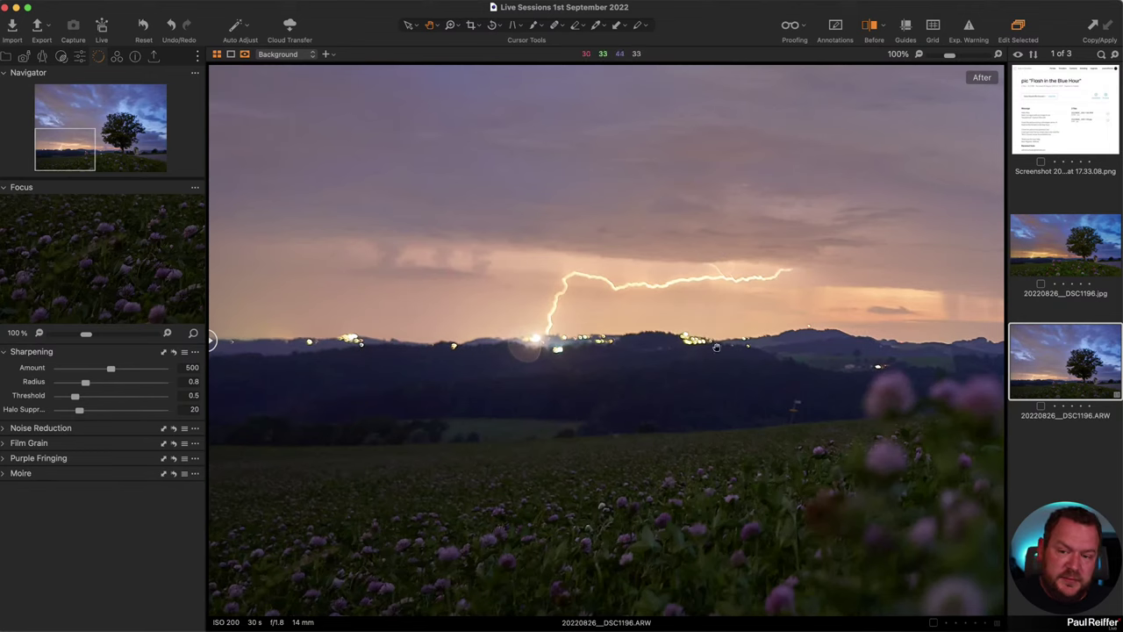
pyautogui.doubleClick(756, 343)
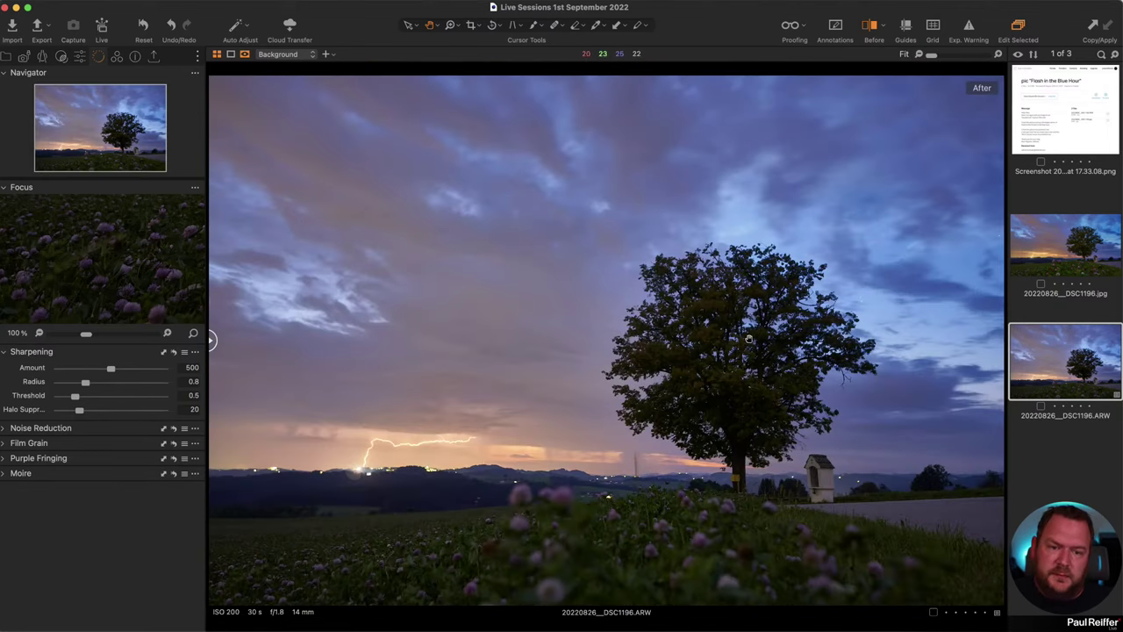
# Try raising the lens Distortion correction and reset it.
pyautogui.click(43, 57)
pyautogui.click(47, 227)
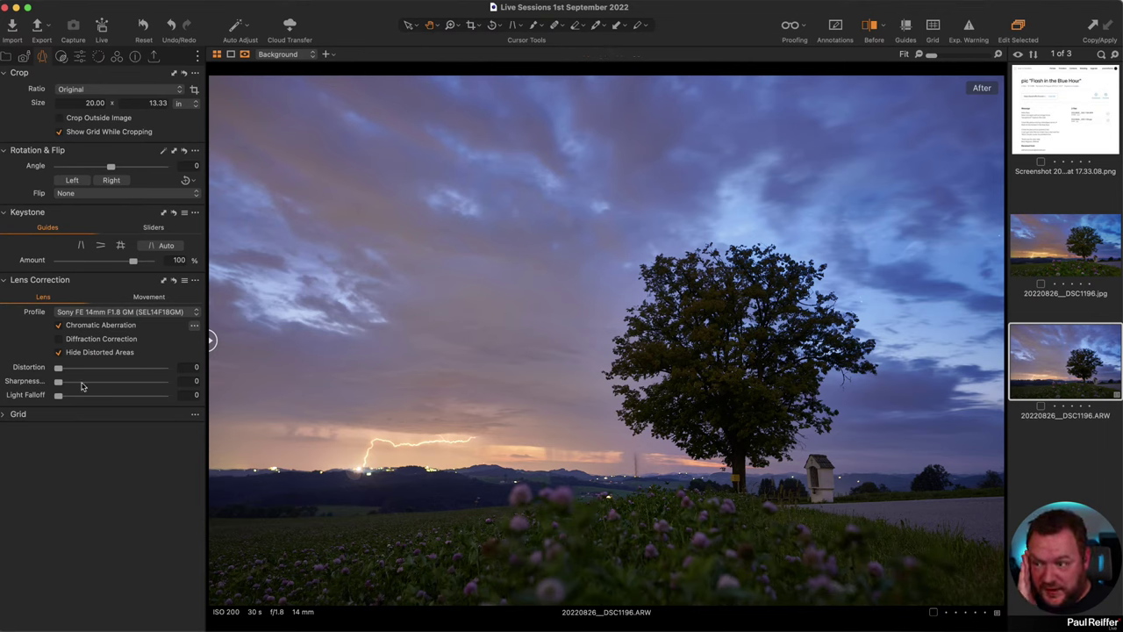
pyautogui.moveTo(58, 369); pyautogui.dragTo(152, 370)
pyautogui.doubleClick(152, 369)
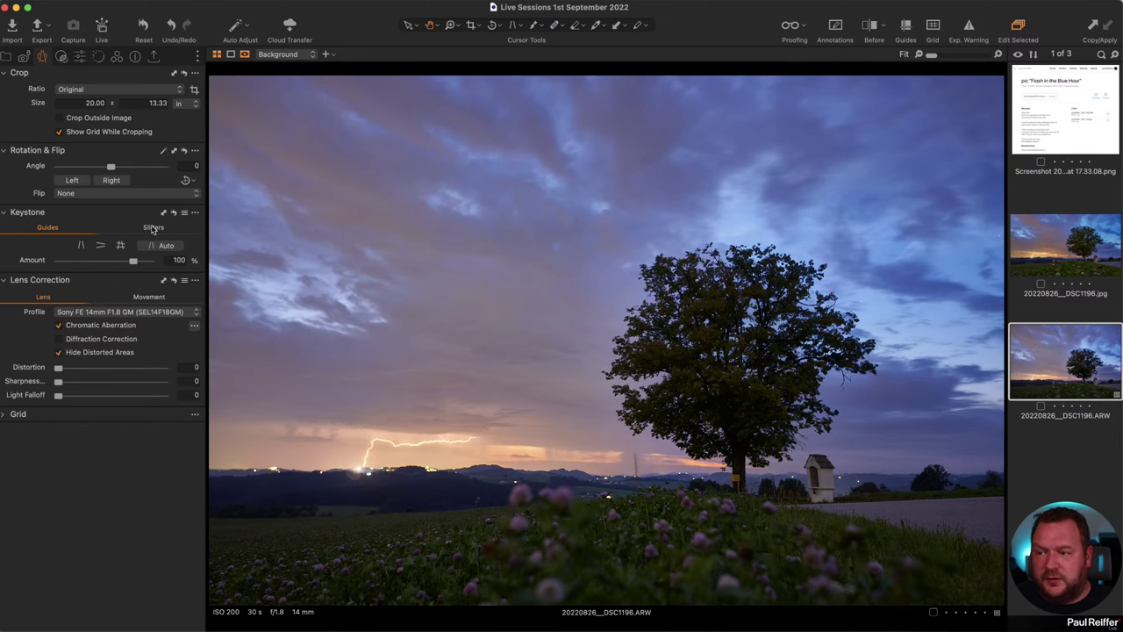
# Correct the photo's perspective with a Keystone Vertical value of 24.98 and an Aspect of 0.2.
pyautogui.click(152, 228)
pyautogui.moveTo(112, 247); pyautogui.dragTo(127, 247)
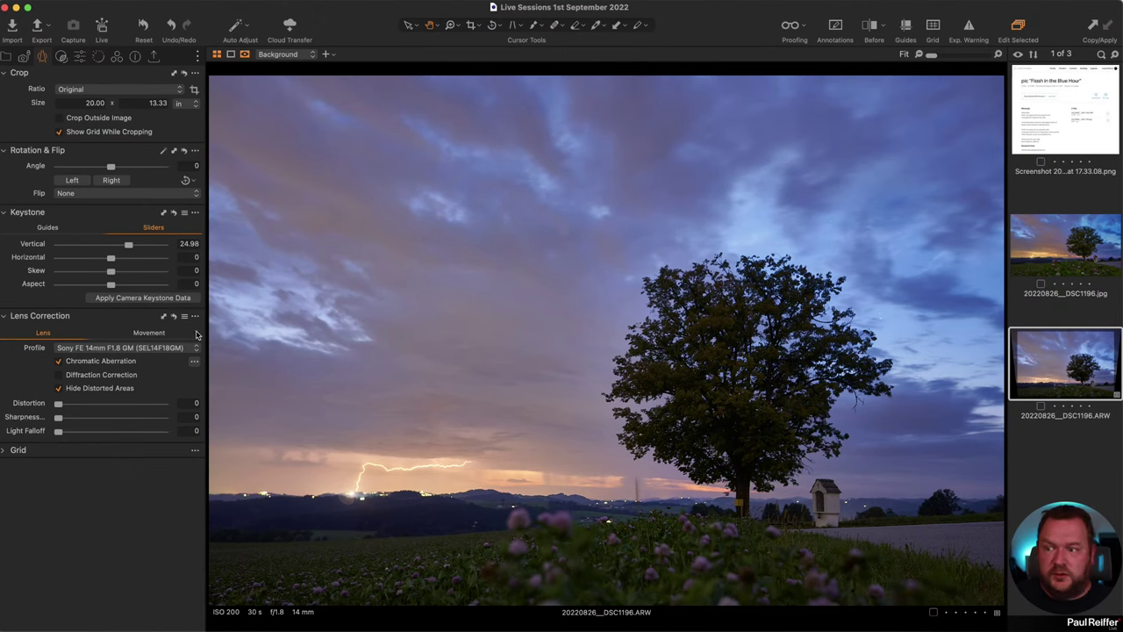
pyautogui.moveTo(112, 285)
pyautogui.mouseDown()
pyautogui.moveTo(122, 287)
pyautogui.moveTo(111, 287)
pyautogui.mouseUp()
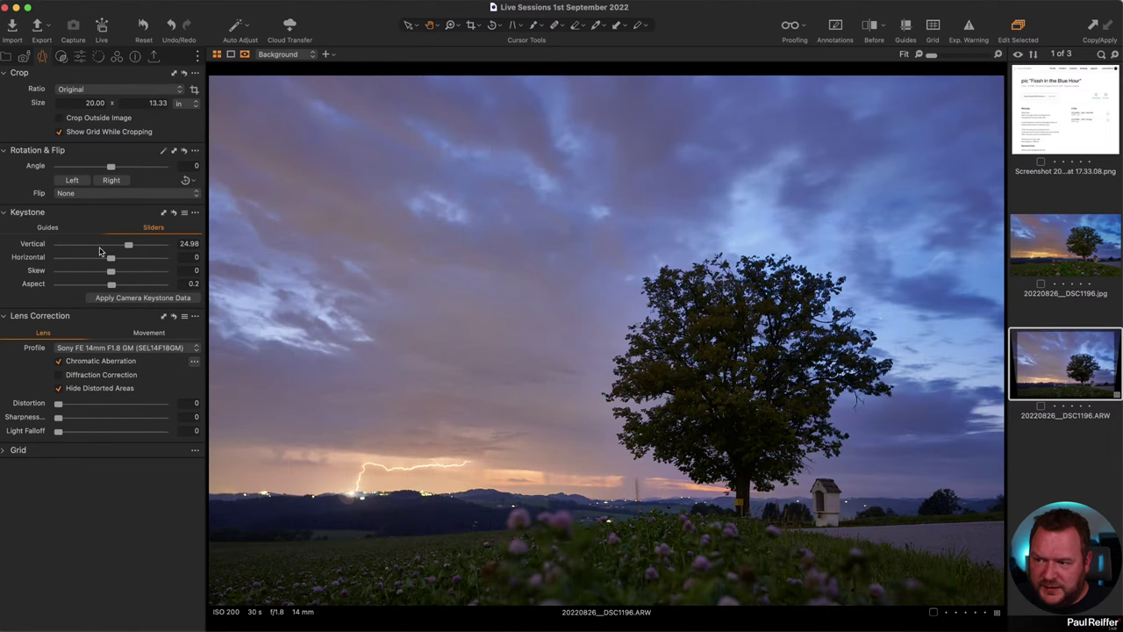
# Straighten the photo along the horizon, rotating it by about 0.23 degrees.
pyautogui.click(494, 25)
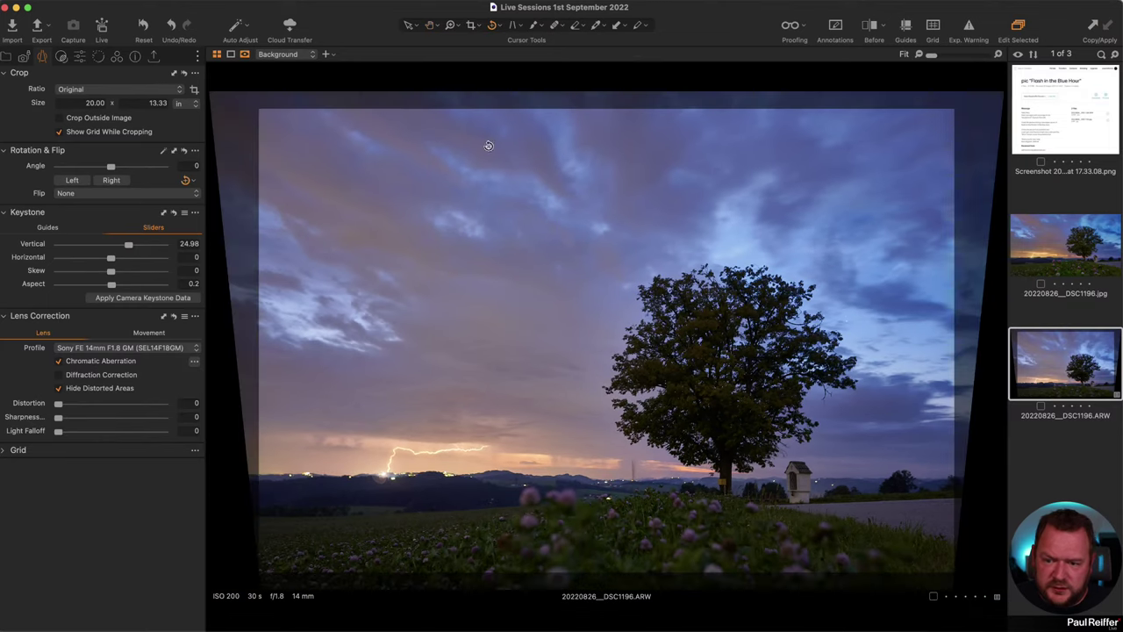
pyautogui.moveTo(941, 482)
pyautogui.mouseDown()
pyautogui.moveTo(281, 494)
pyautogui.moveTo(266, 484)
pyautogui.mouseUp()
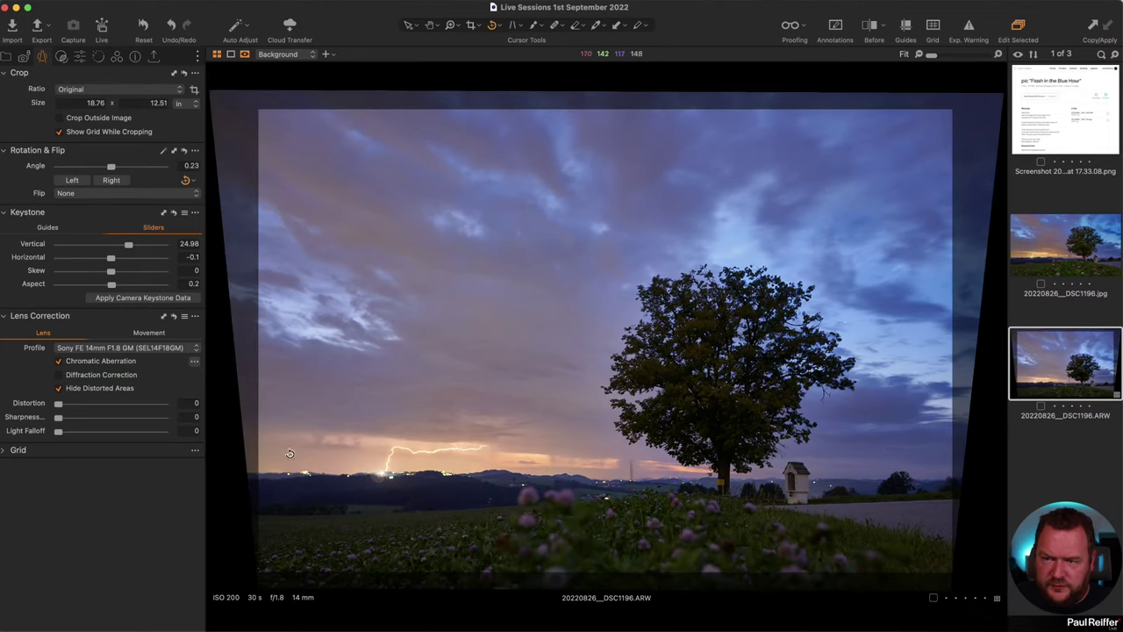
# Crop the tree-and-lightning photo slightly tighter, to about 18.12 x 12.08 in, keeping the original ratio.
pyautogui.click(472, 24)
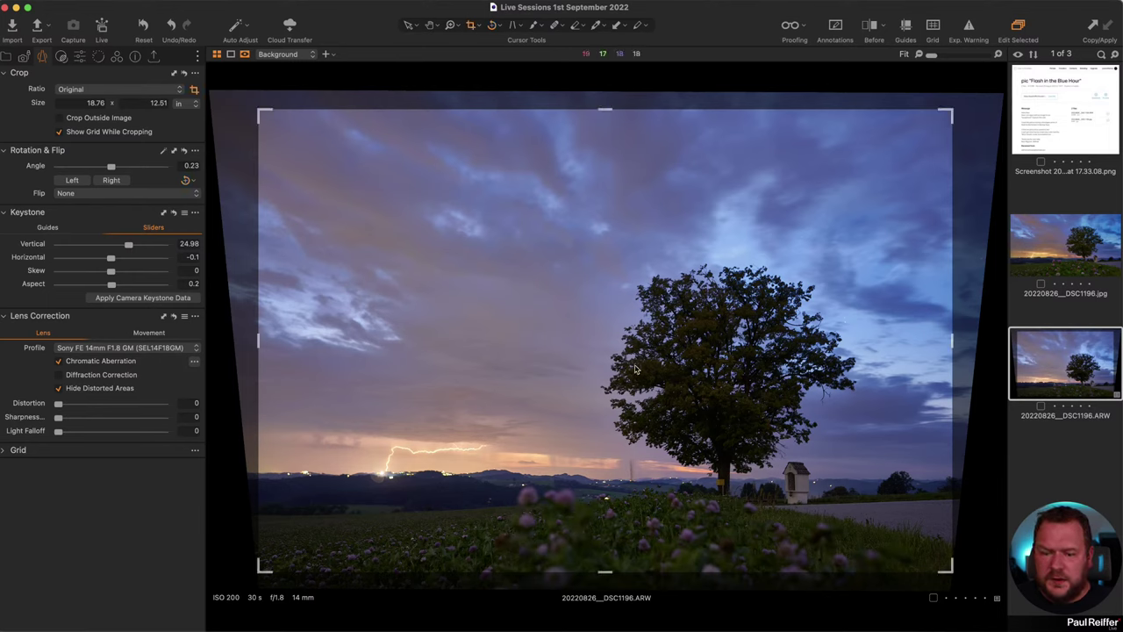
pyautogui.moveTo(751, 318); pyautogui.dragTo(751, 343)
pyautogui.click(410, 27)
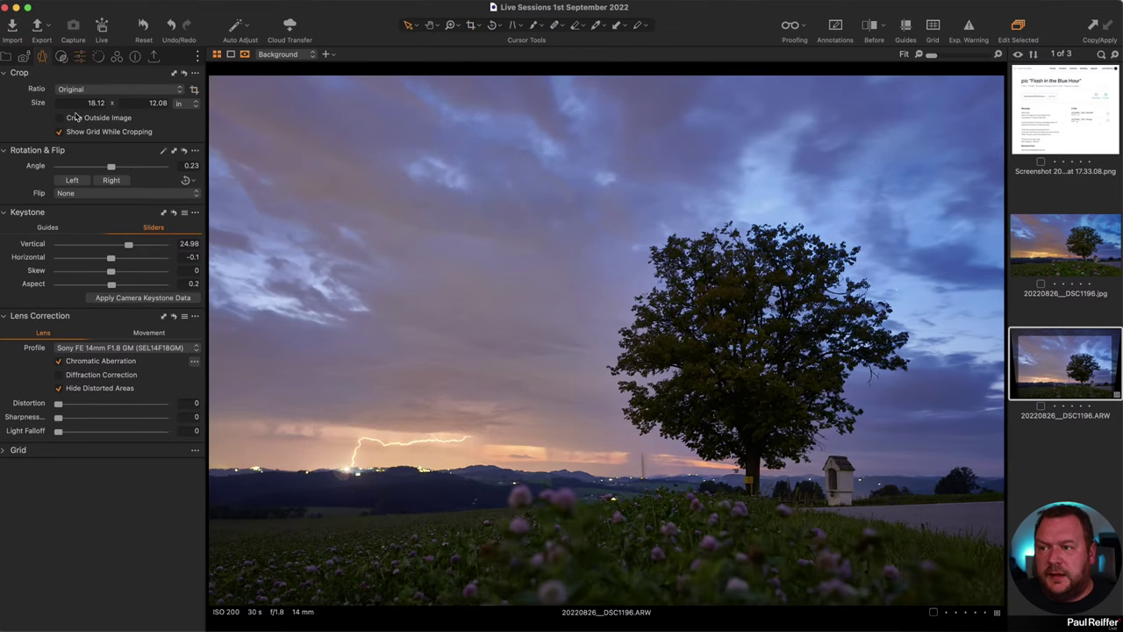
# Adjust the blue tones on the Background layer with the Color Editor, setting Saturation to -5 and Lightness to -14.9.
pyautogui.click(79, 57)
pyautogui.scroll(5, 97, 307)
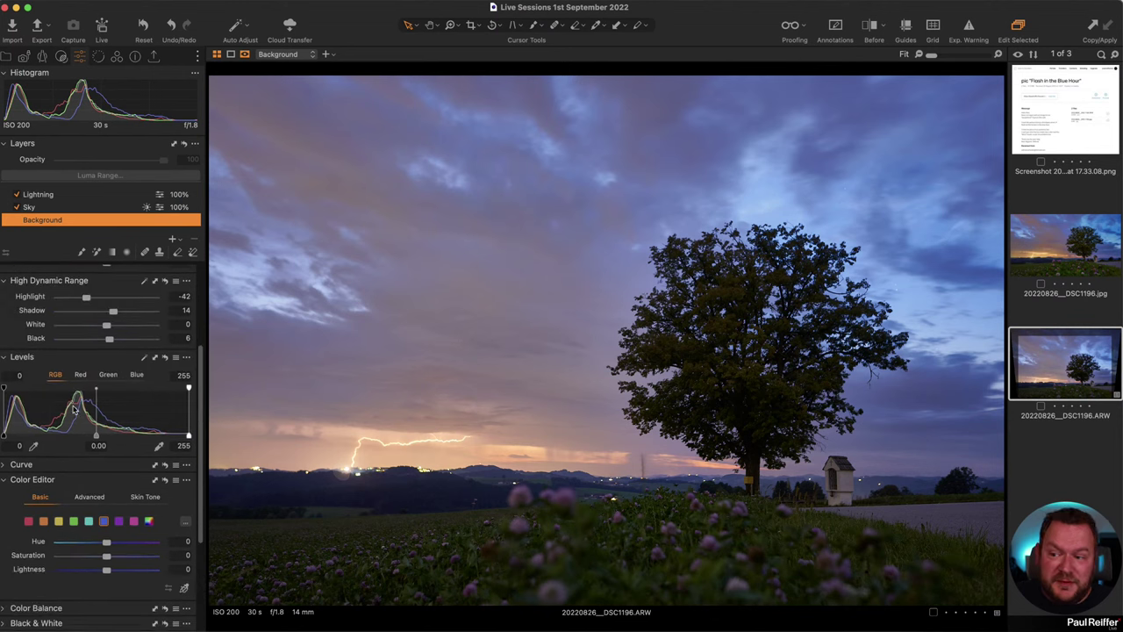
pyautogui.scroll(2, 96, 352)
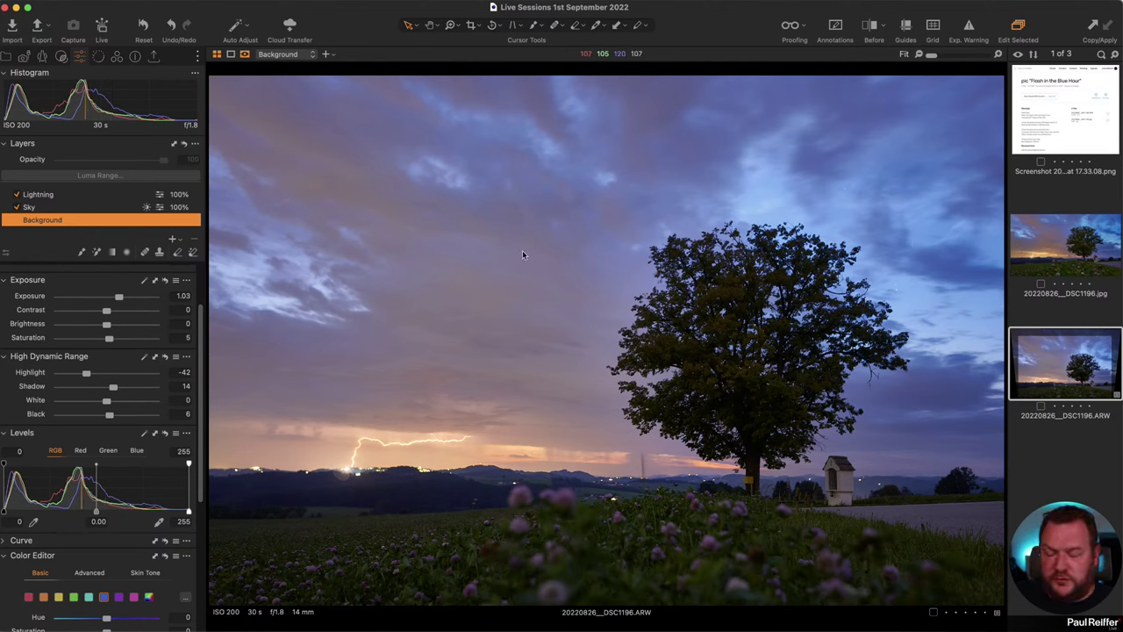
pyautogui.scroll(-3, 114, 571)
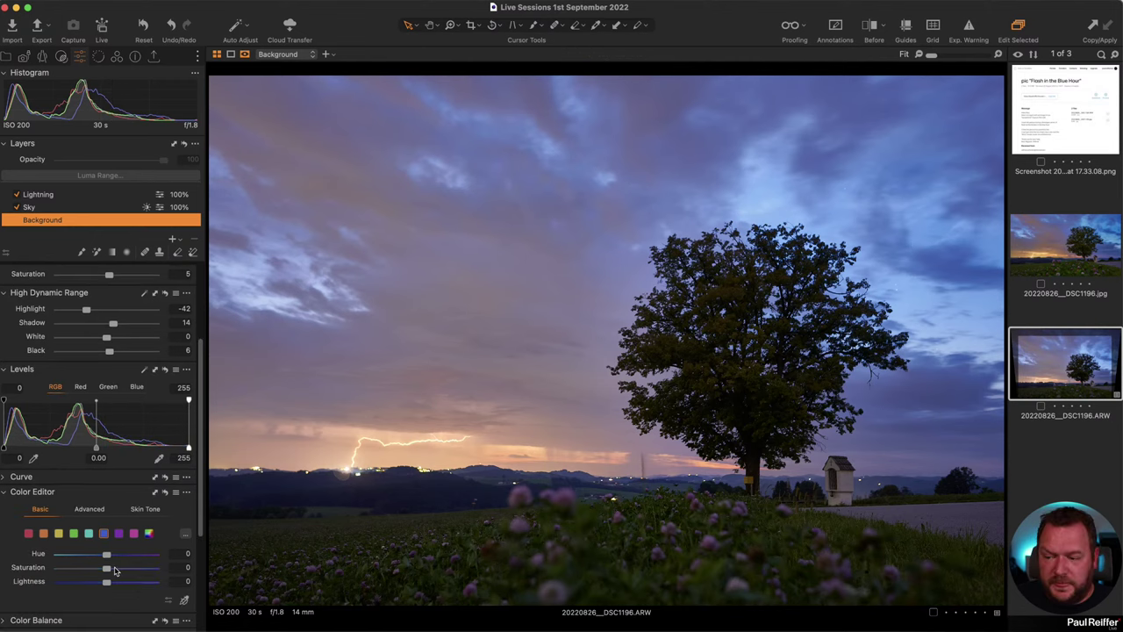
pyautogui.click(184, 602)
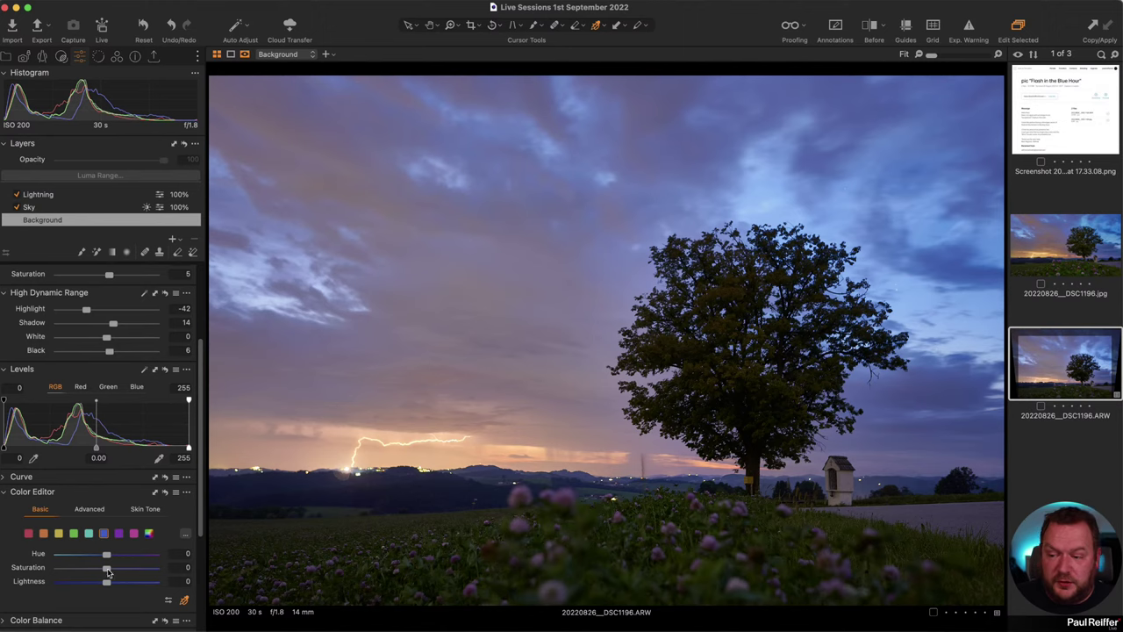
pyautogui.moveTo(107, 570)
pyautogui.mouseDown()
pyautogui.moveTo(37, 572)
pyautogui.moveTo(103, 570)
pyautogui.mouseUp()
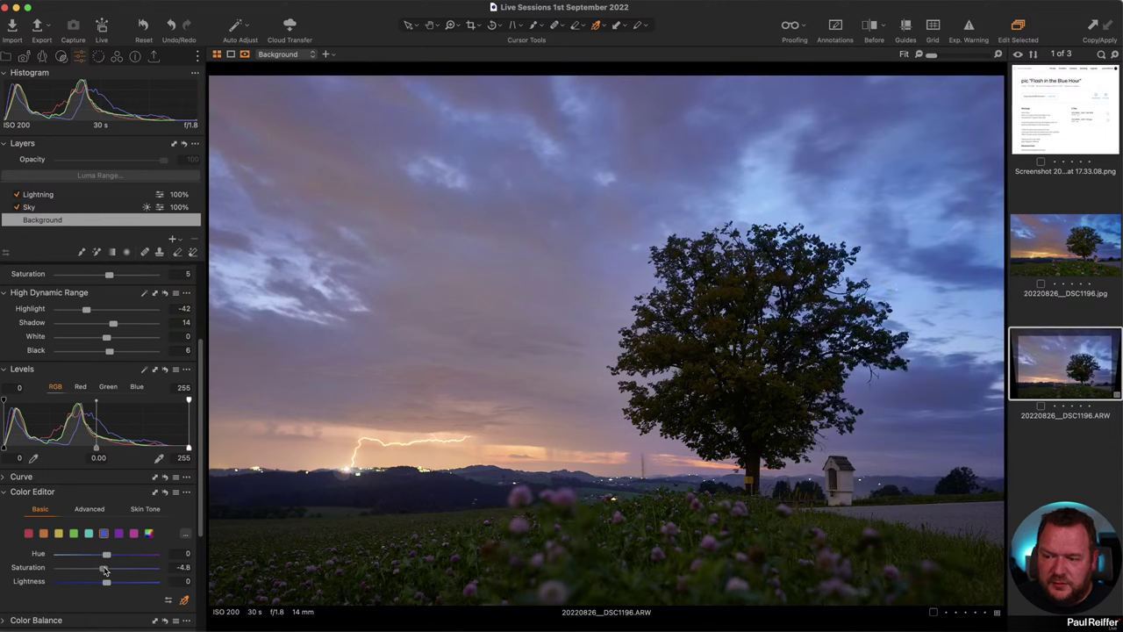
pyautogui.moveTo(106, 582); pyautogui.dragTo(94, 586)
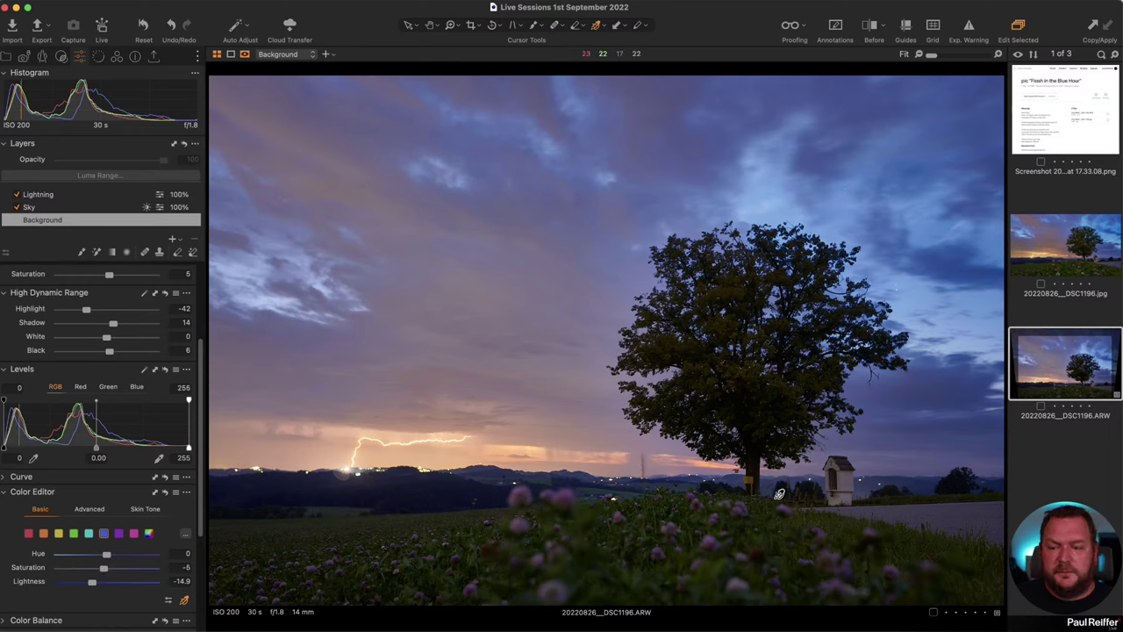
# Sample the green field and set the green Saturation to 16.1 and Lightness to 11.8, comparing the raw photo with the JPEG version.
pyautogui.click(633, 553)
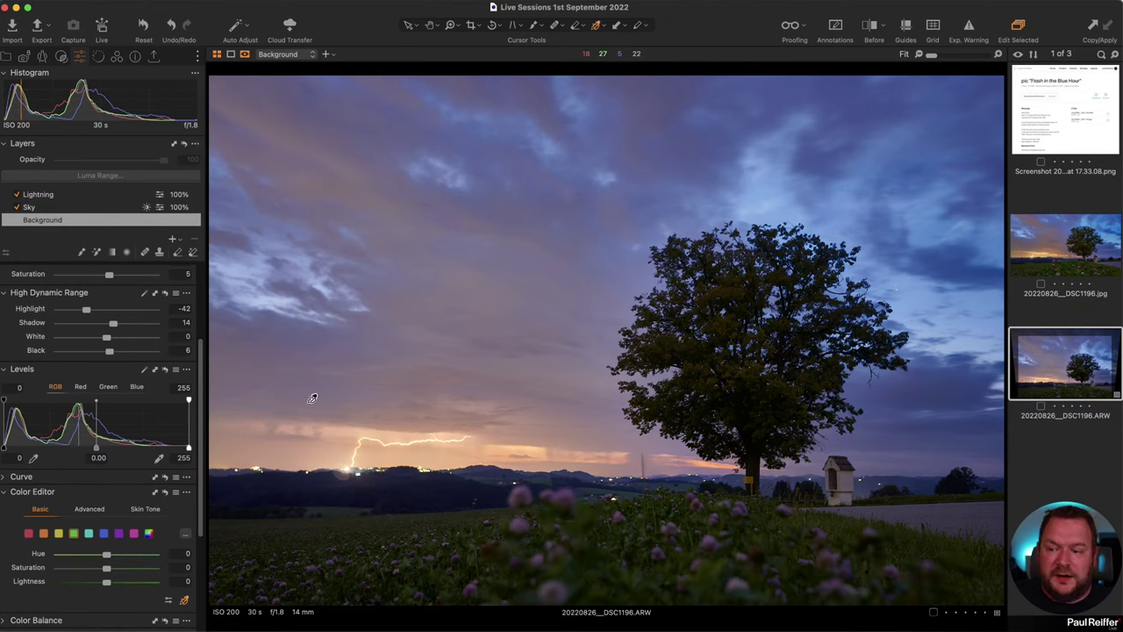
pyautogui.moveTo(104, 586)
pyautogui.mouseDown()
pyautogui.moveTo(117, 584)
pyautogui.moveTo(115, 571)
pyautogui.mouseUp()
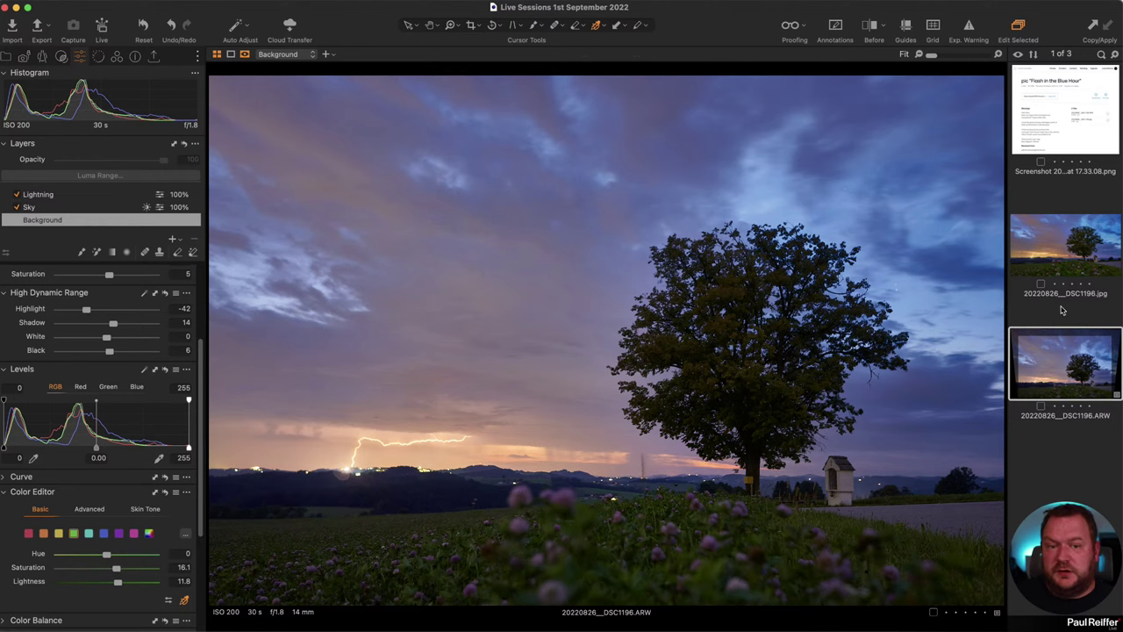
pyautogui.click(1095, 251)
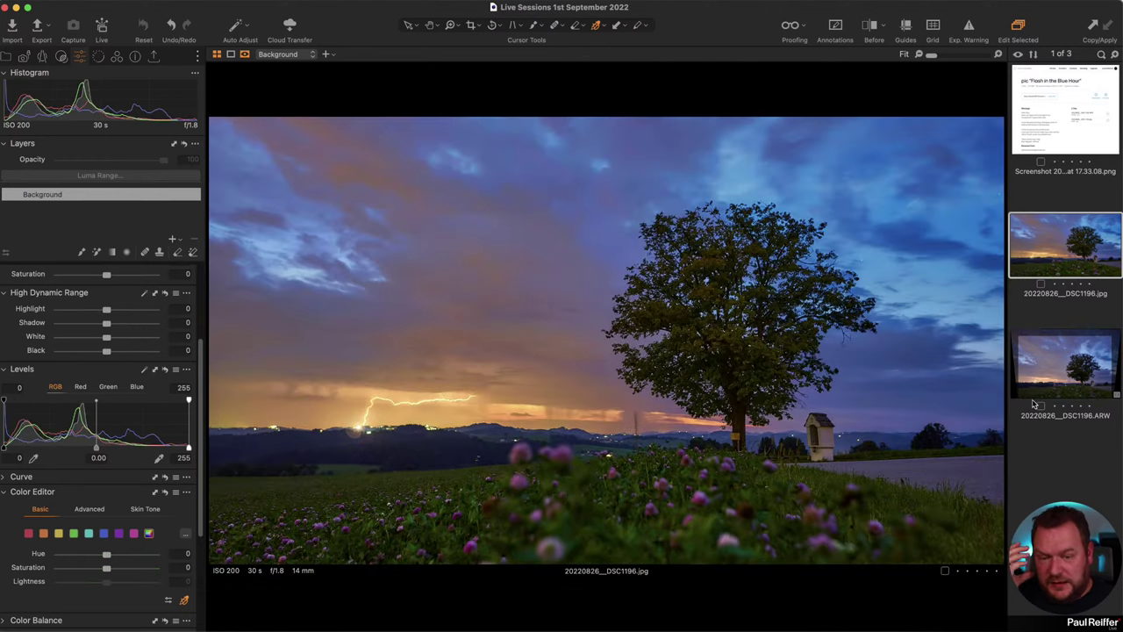
pyautogui.click(1049, 369)
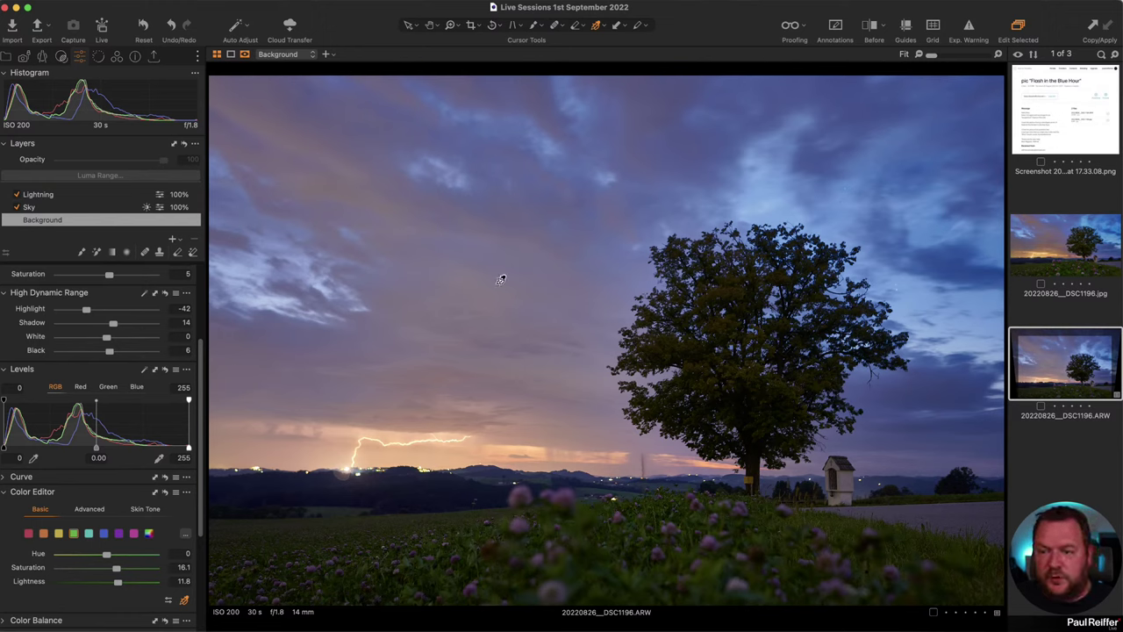
# Add a new adjustment layer and name it Saturation.
pyautogui.click(172, 239)
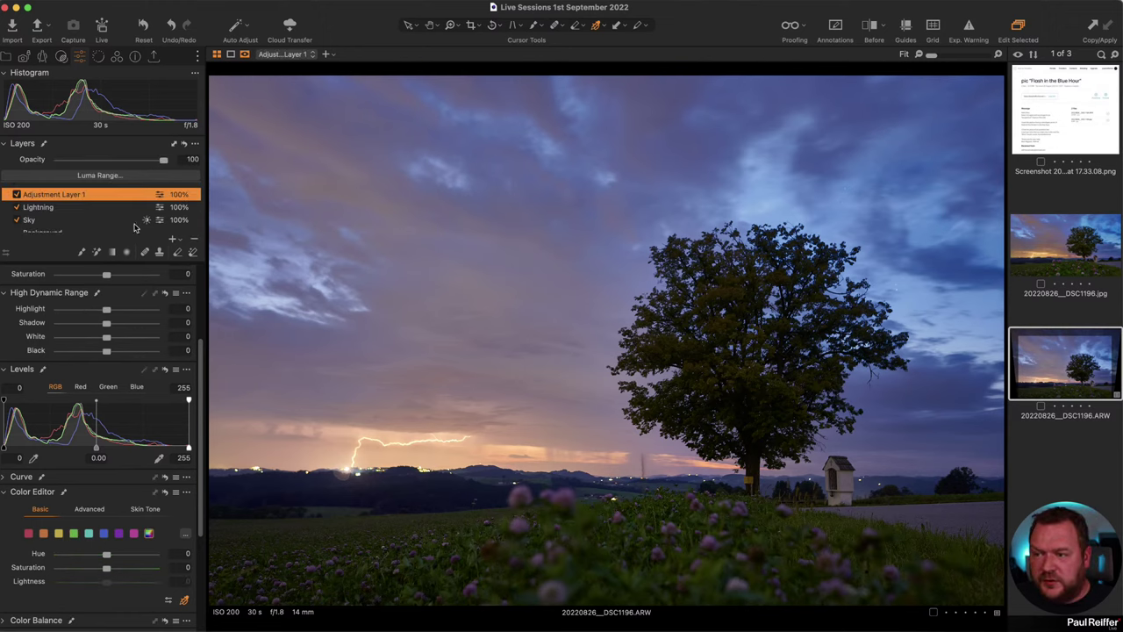
pyautogui.doubleClick(71, 195)
pyautogui.write('Satura')
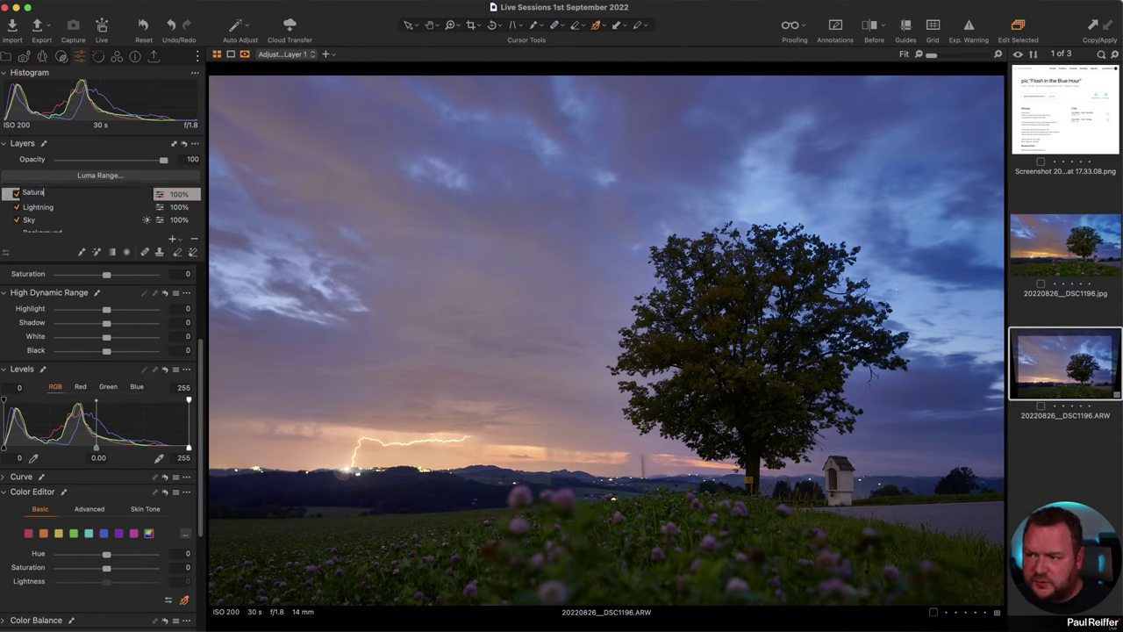
pyautogui.write('tion')
pyautogui.press('Return')
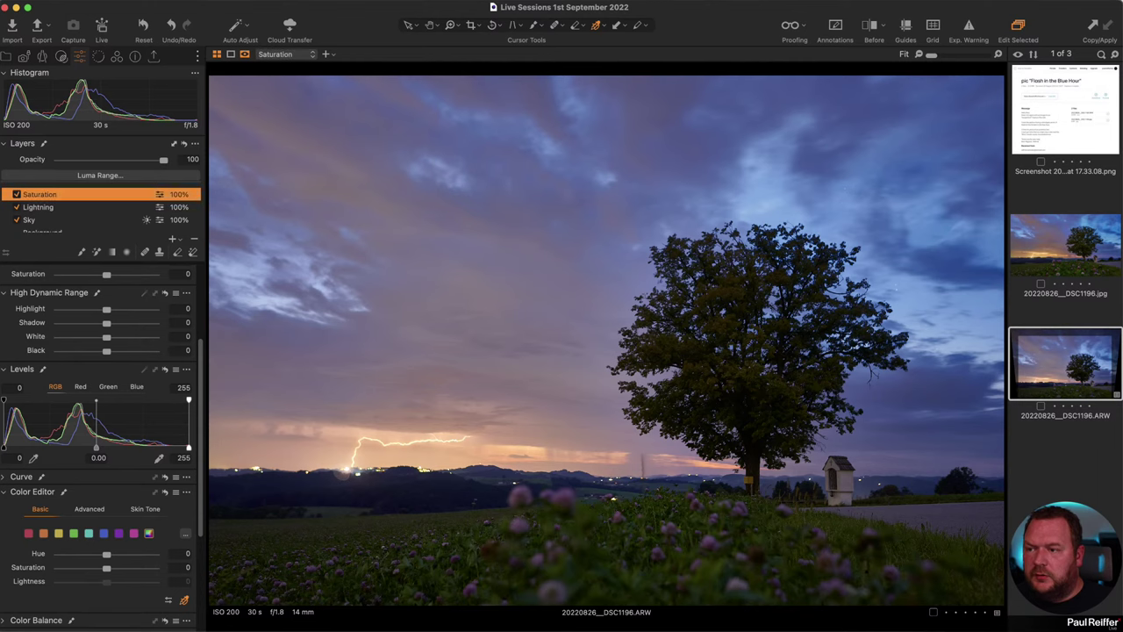
# Draw a wide radial mask over the sunset sky and lightning, invert it to affect the inside, and soften its inner falloff.
pyautogui.click(126, 254)
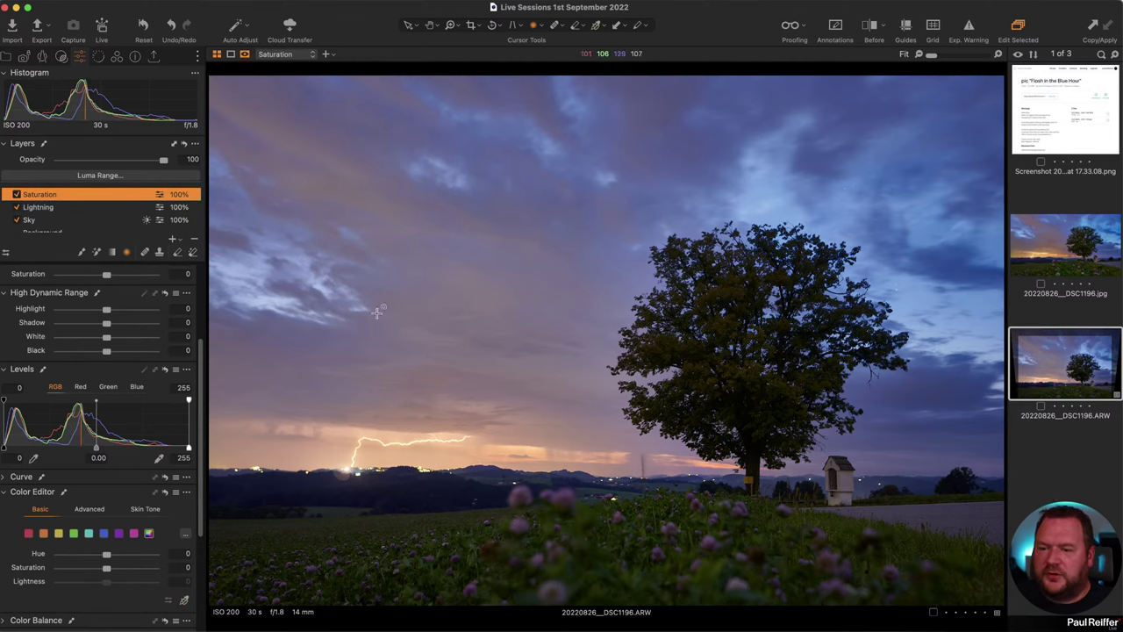
pyautogui.moveTo(428, 327); pyautogui.dragTo(1122, 522)
pyautogui.rightClick(77, 201)
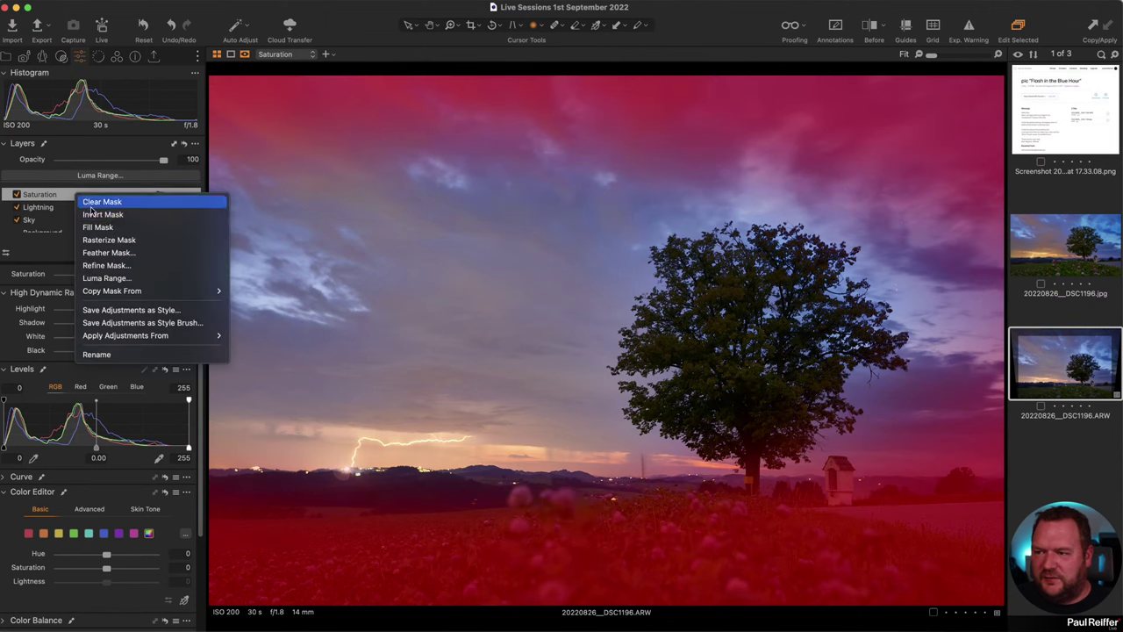
pyautogui.click(111, 215)
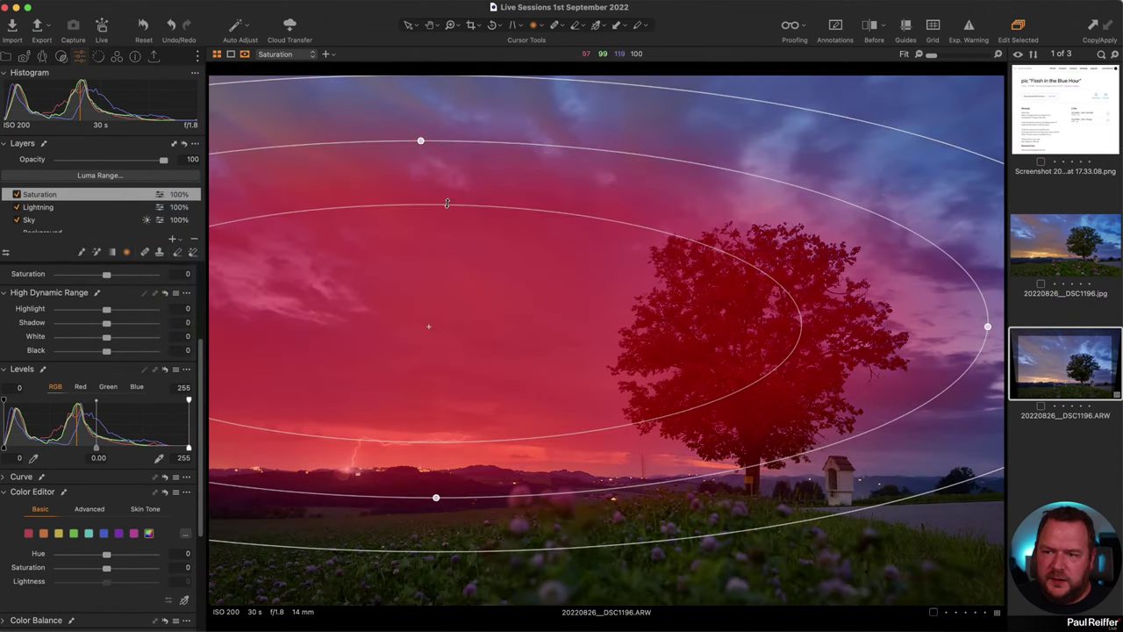
pyautogui.moveTo(459, 208); pyautogui.dragTo(452, 341)
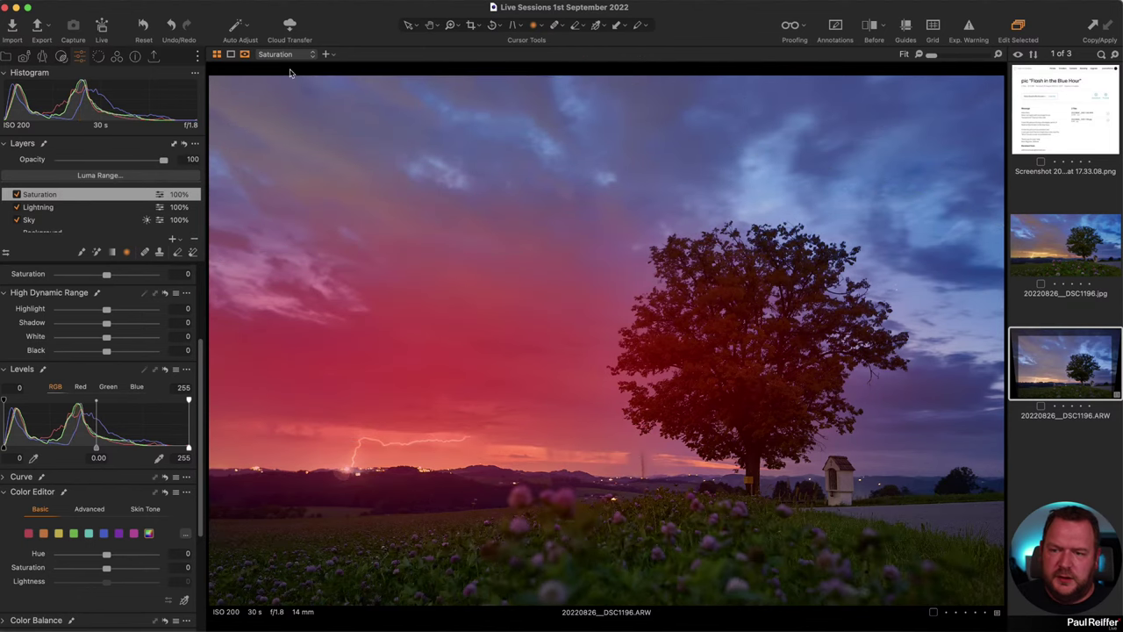
# Limit the Saturation layer's mask to a Luma Range of 74 to 255 with a Falloff of 34 to 255.
pyautogui.click(81, 176)
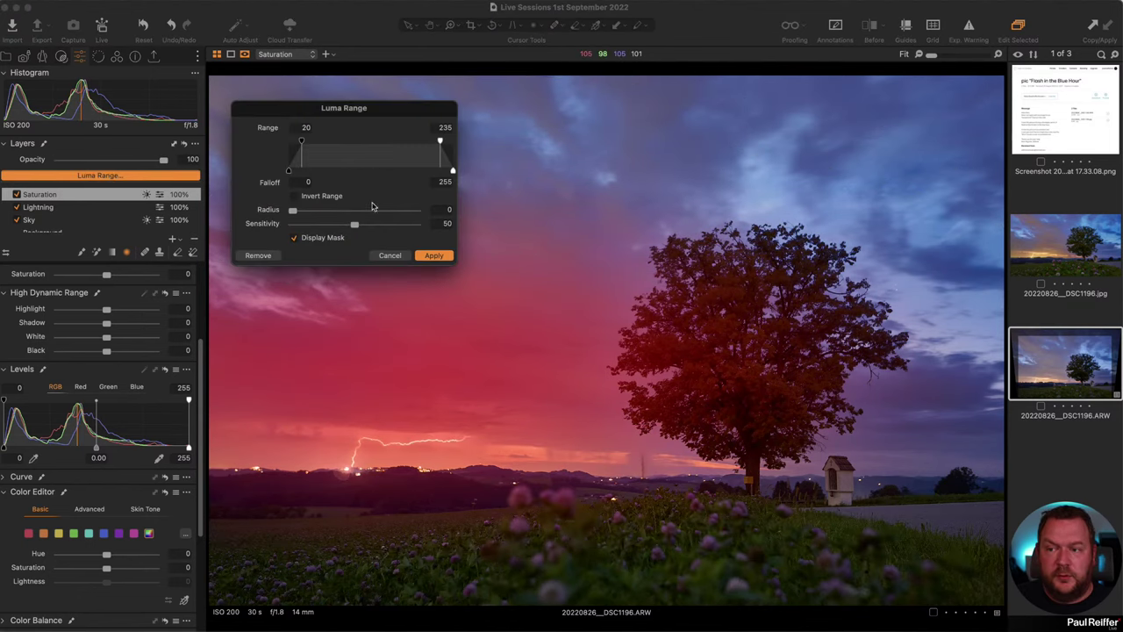
pyautogui.moveTo(436, 159); pyautogui.dragTo(455, 147)
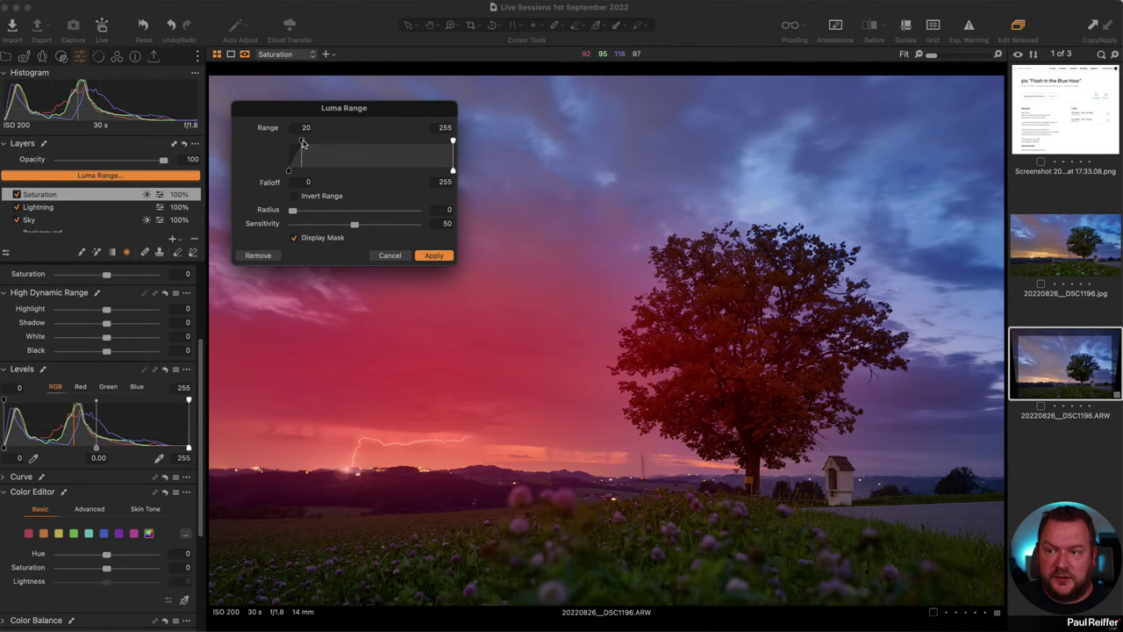
pyautogui.moveTo(302, 145); pyautogui.dragTo(310, 172)
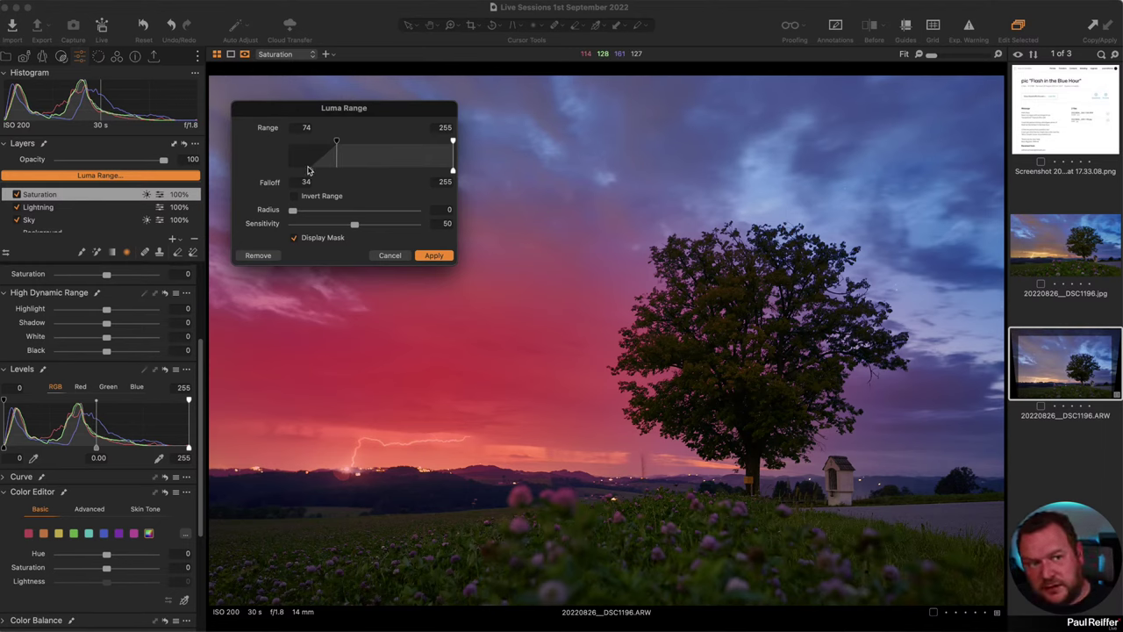
pyautogui.click(430, 255)
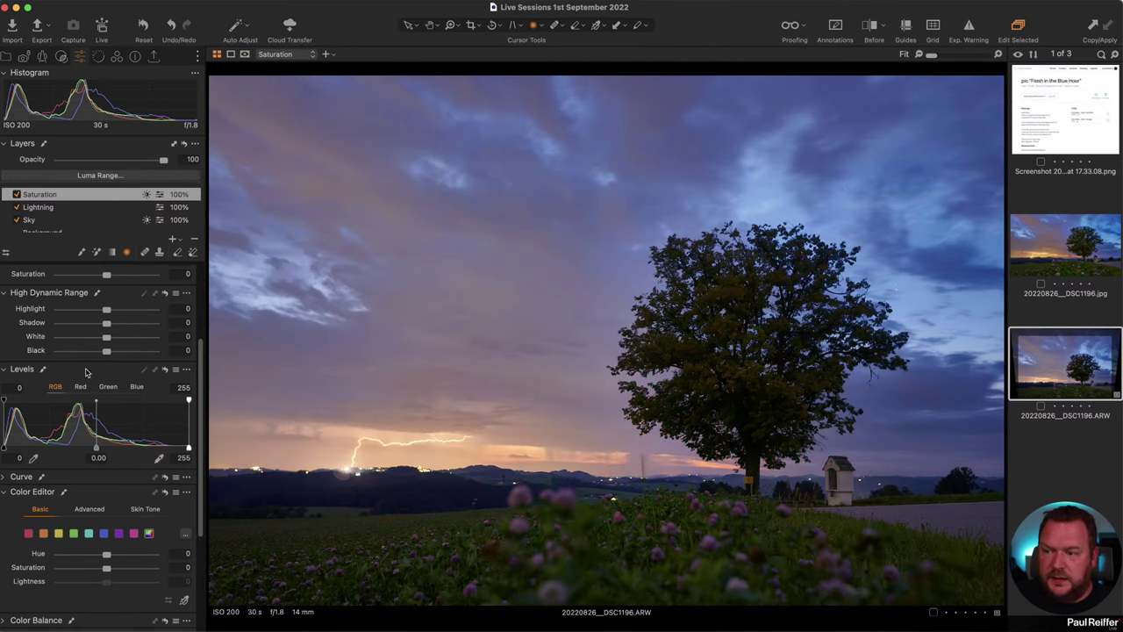
# Set the Saturation layer's Exposure Saturation to 36 and shift its radial mask slightly away from the tree.
pyautogui.scroll(5, 98, 377)
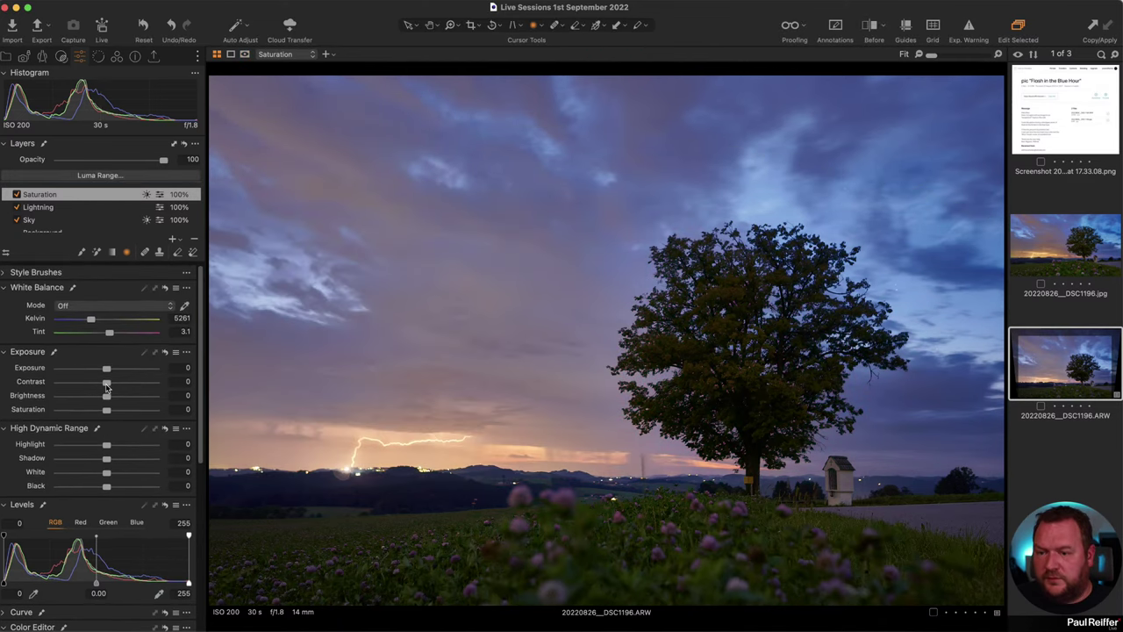
pyautogui.moveTo(105, 415)
pyautogui.mouseDown()
pyautogui.moveTo(173, 418)
pyautogui.moveTo(123, 416)
pyautogui.mouseUp()
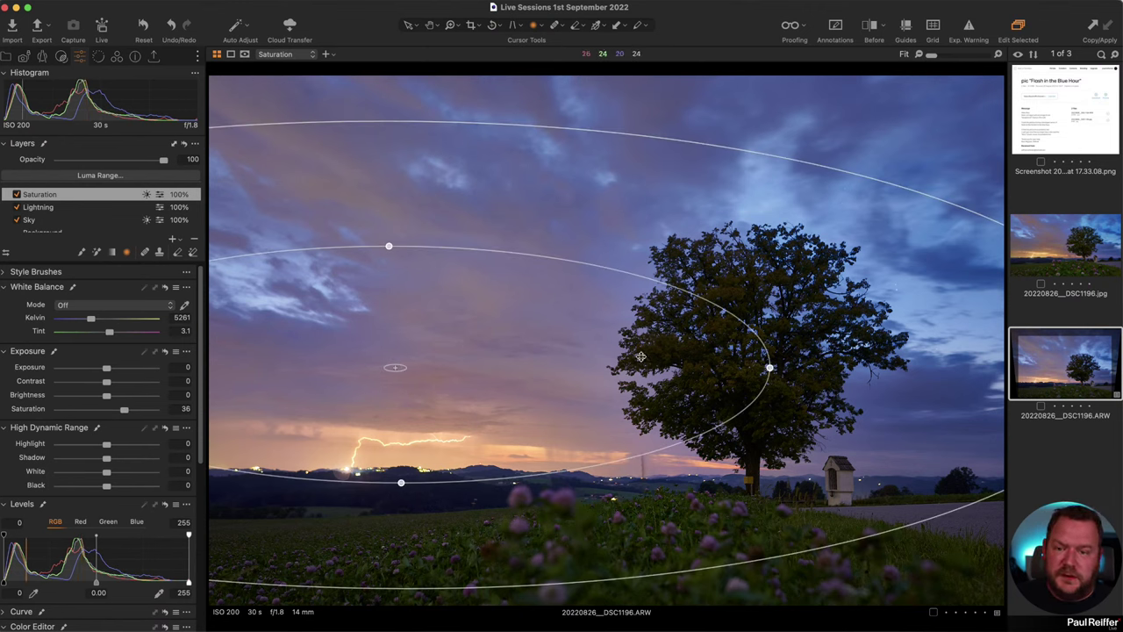
pyautogui.moveTo(427, 365); pyautogui.dragTo(399, 370)
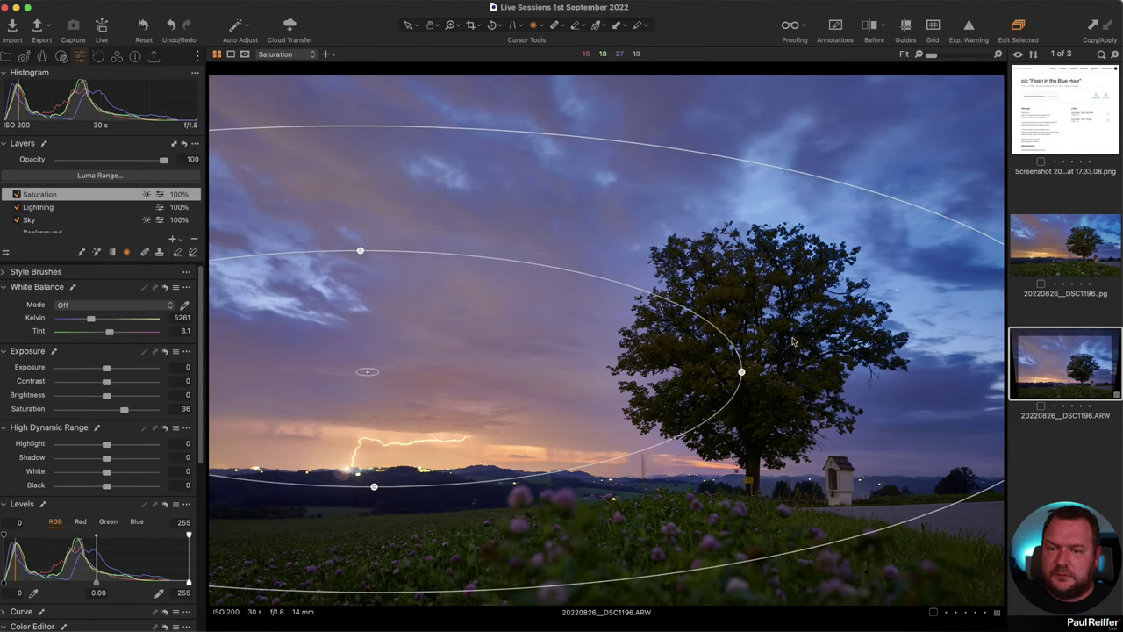
# Compare the edited raw photo with the JPEG version and with its own unedited state in the Before/After split view.
pyautogui.click(1046, 484)
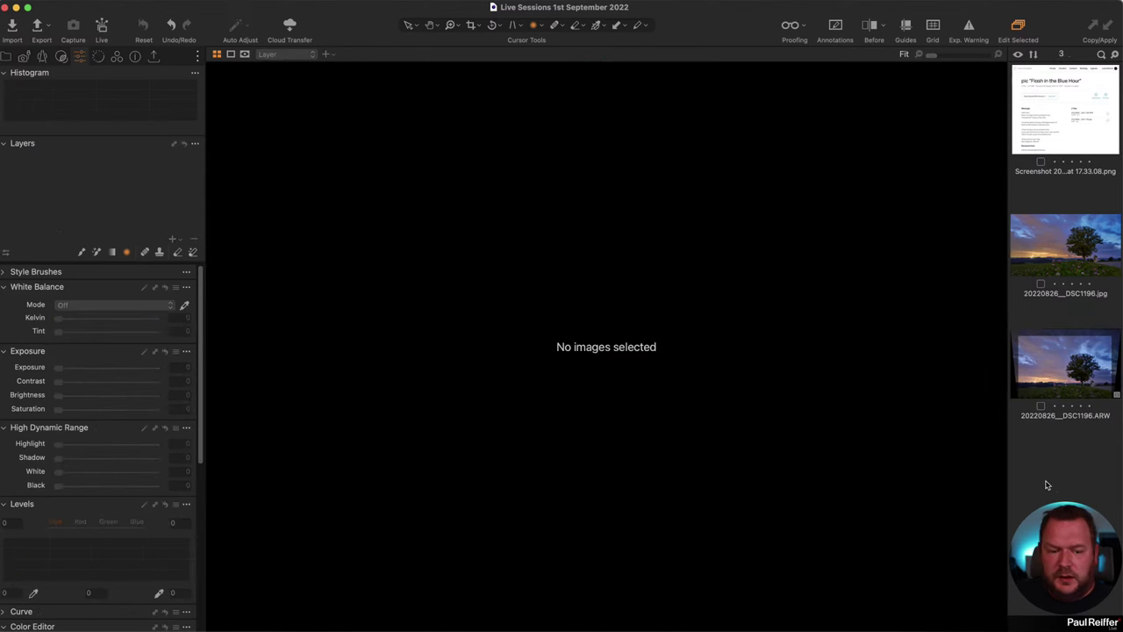
pyautogui.click(1063, 353)
pyautogui.click(1023, 261)
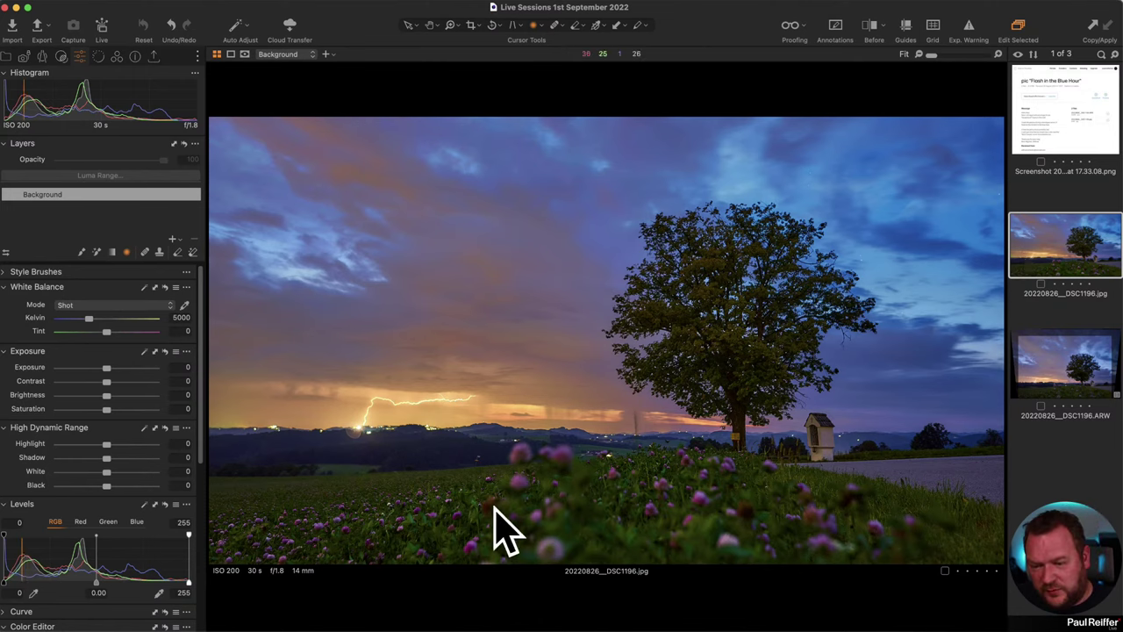
pyautogui.click(1050, 370)
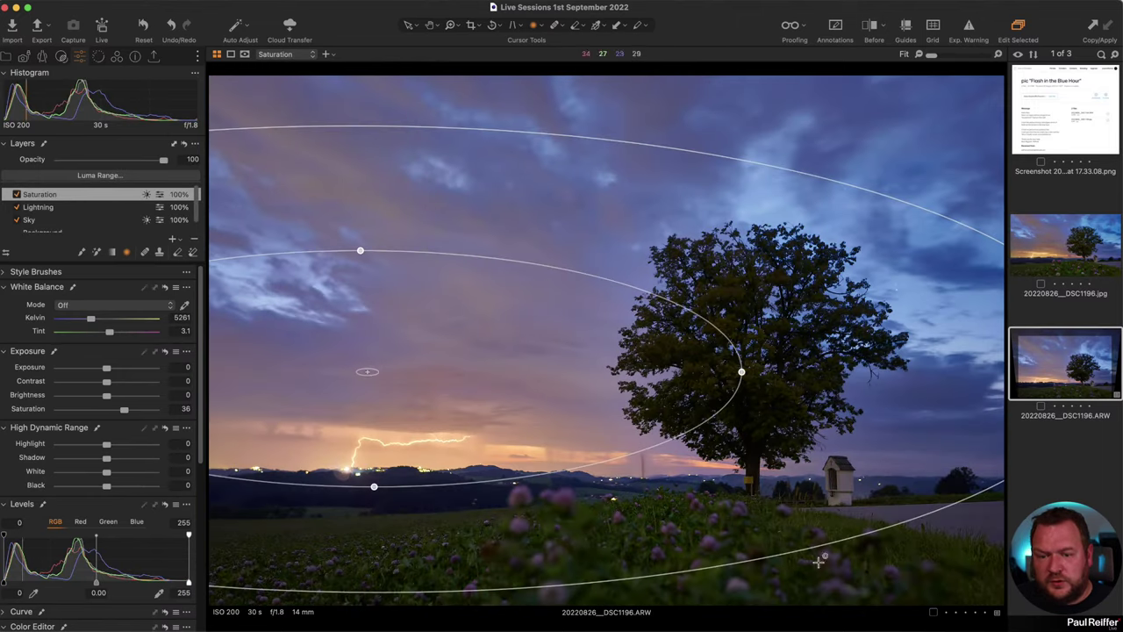
pyautogui.press('y')
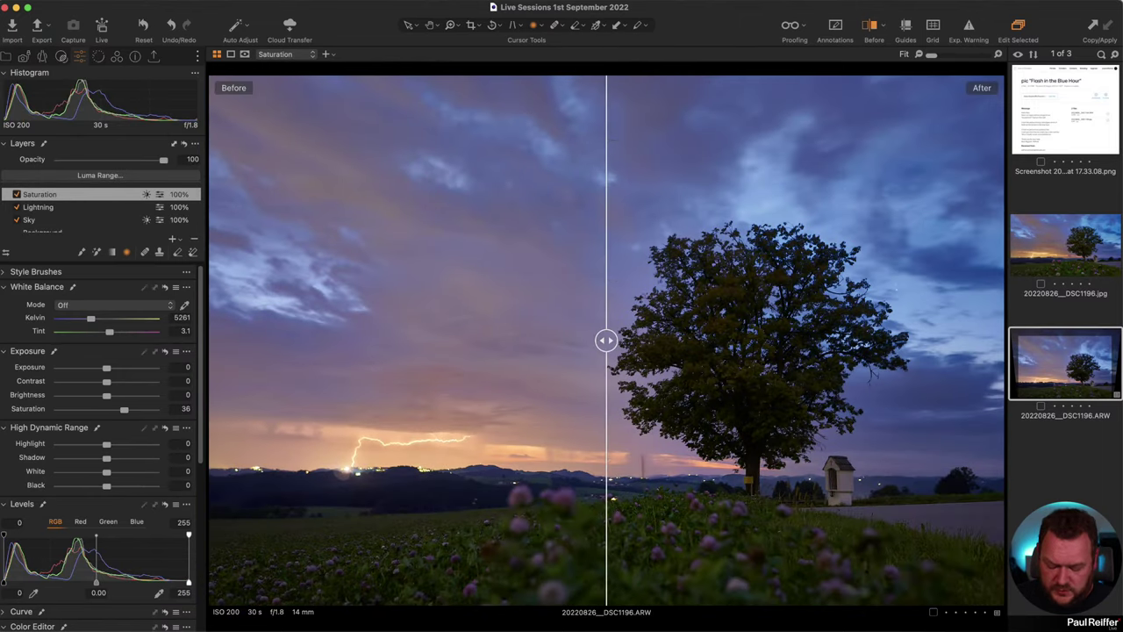
pyautogui.moveTo(605, 336); pyautogui.dragTo(54, 428)
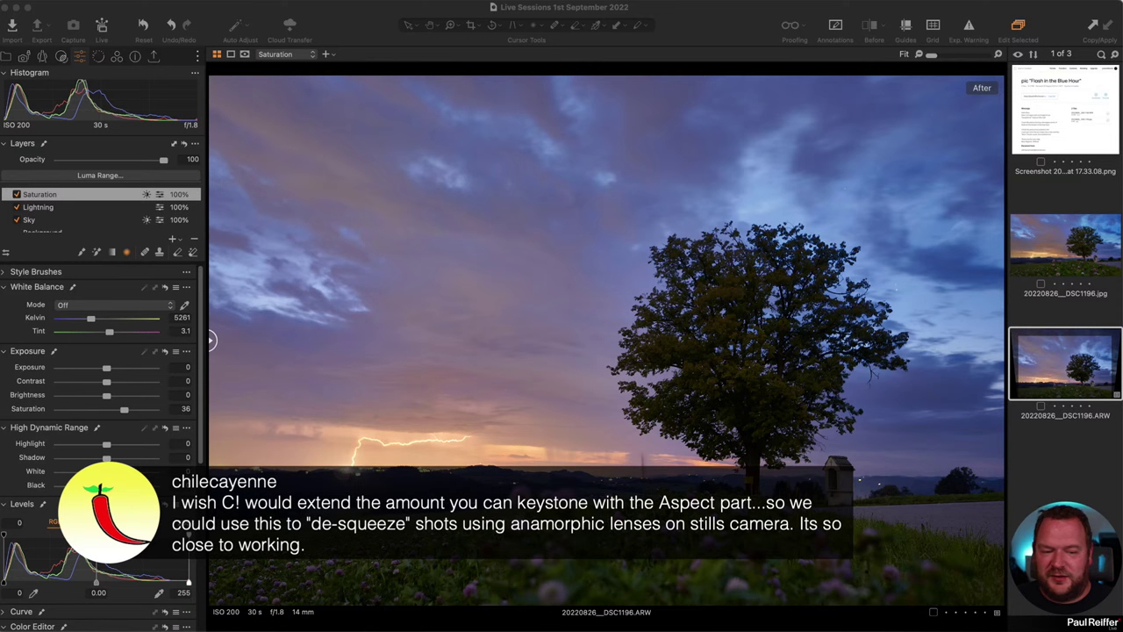
# Open the next contributor's user collection, containing the Valles Caldera rainbow photos, and turn off the Before/After split view.
pyautogui.moveTo(728, 378)
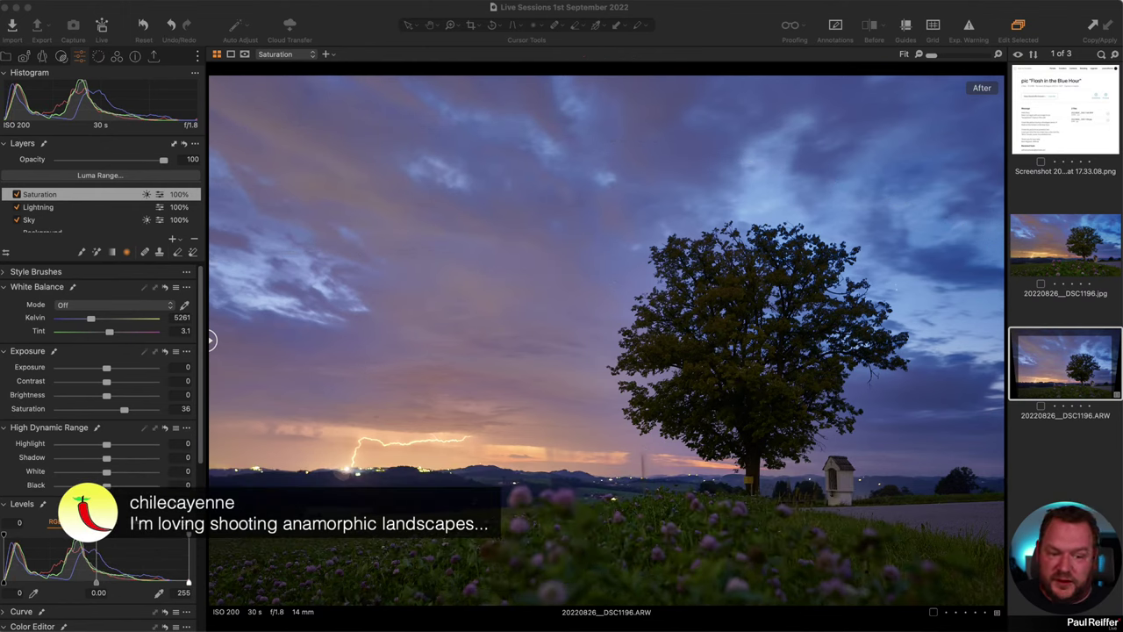
pyautogui.click(9, 57)
pyautogui.click(8, 58)
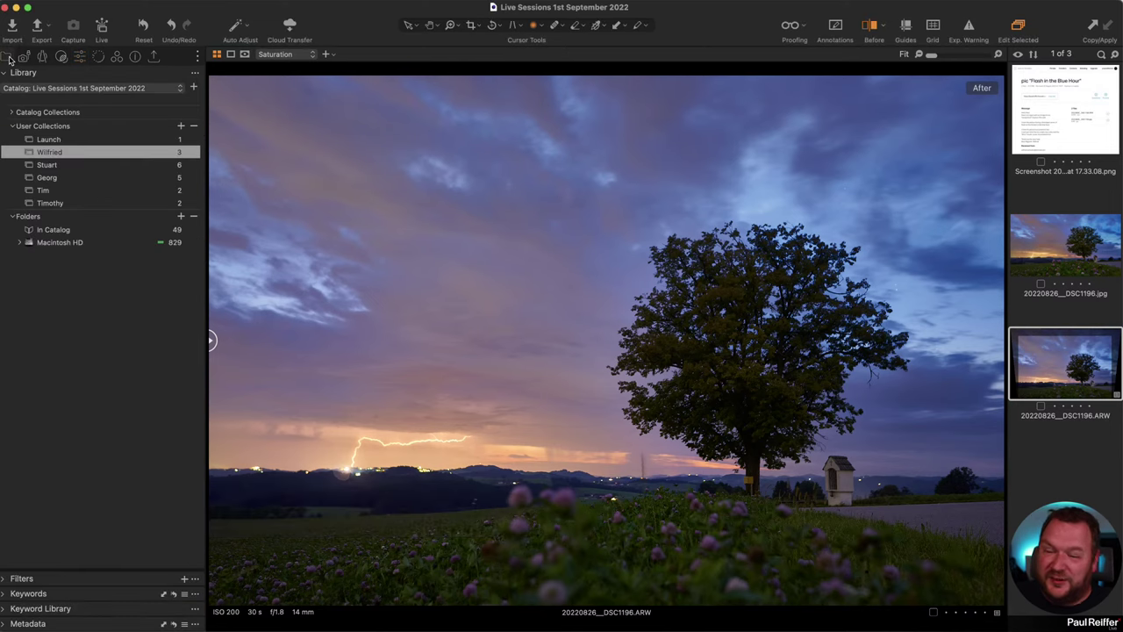
pyautogui.click(49, 165)
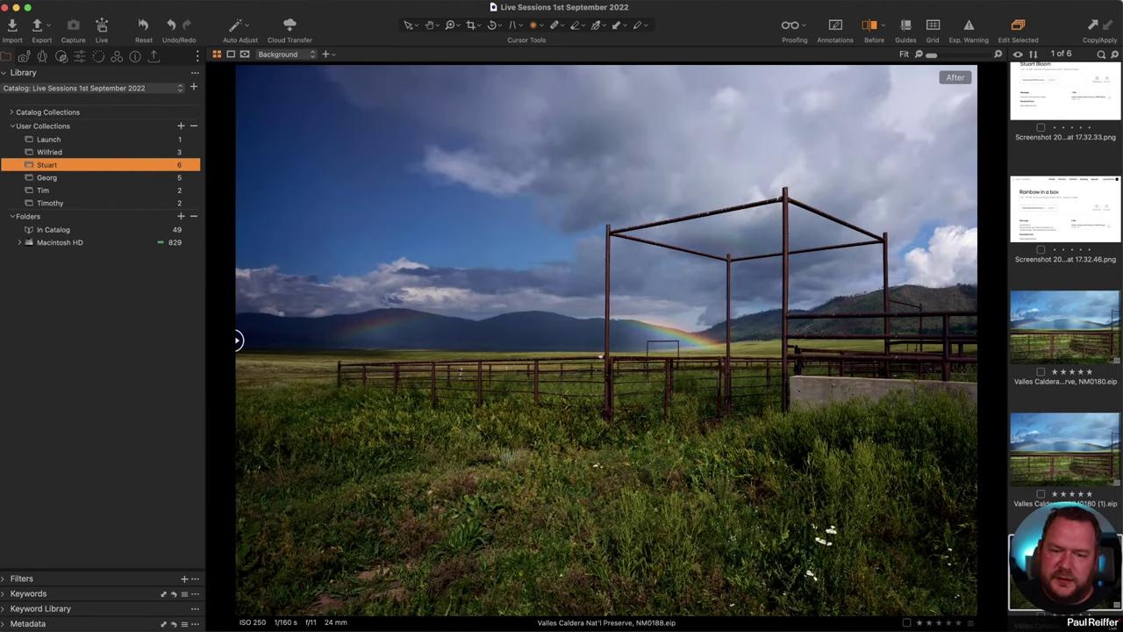
pyautogui.press('y')
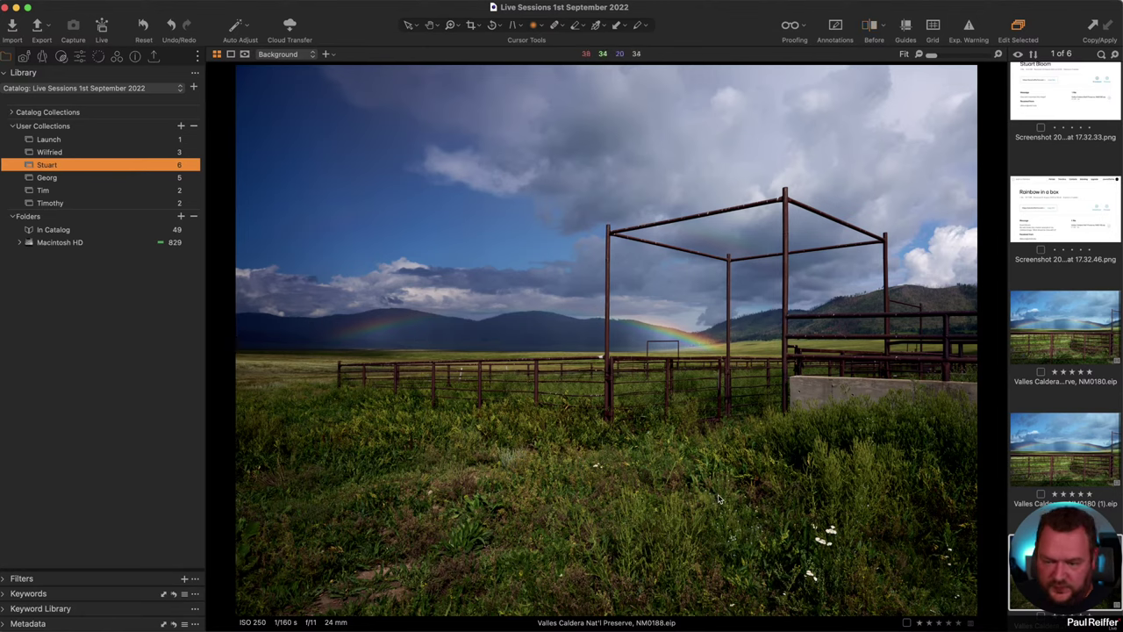
# Compare photo NM0188 with its unedited state in the Before/After split view, and with the neighbouring rainbow photo NM0180.
pyautogui.press('y')
pyautogui.moveTo(604, 474); pyautogui.dragTo(451, 486)
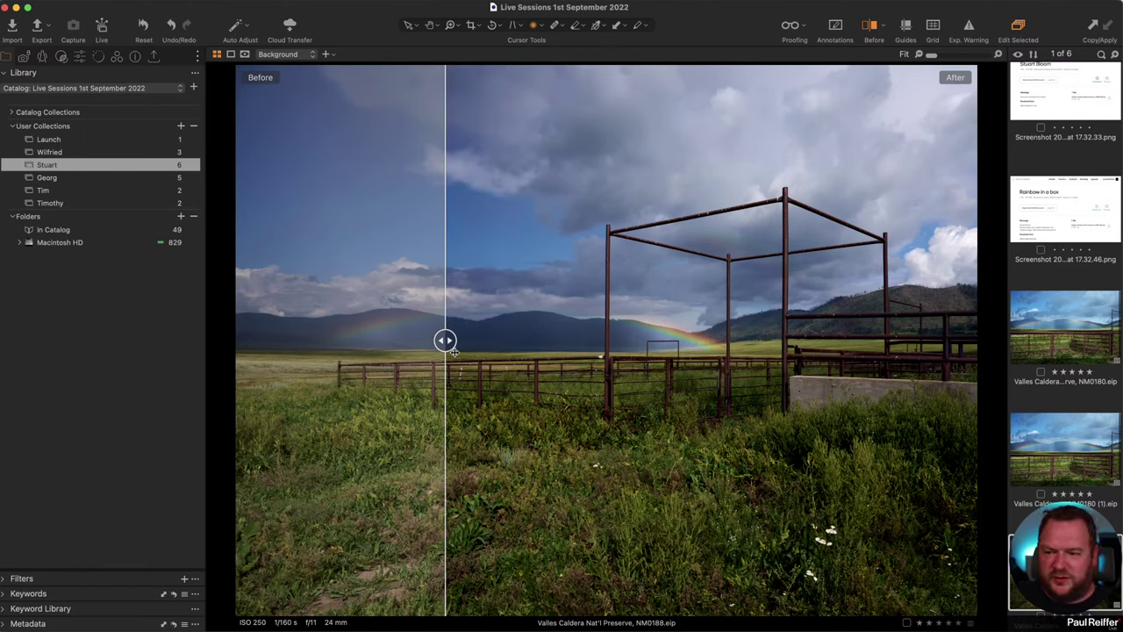
pyautogui.moveTo(451, 347); pyautogui.dragTo(219, 442)
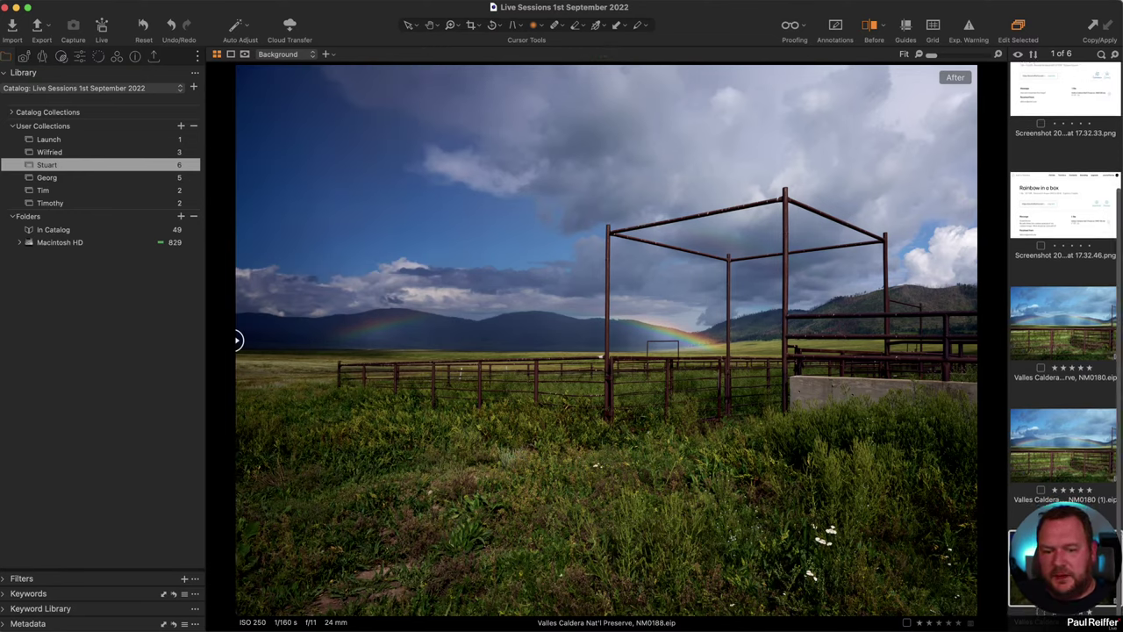
pyautogui.click(1068, 342)
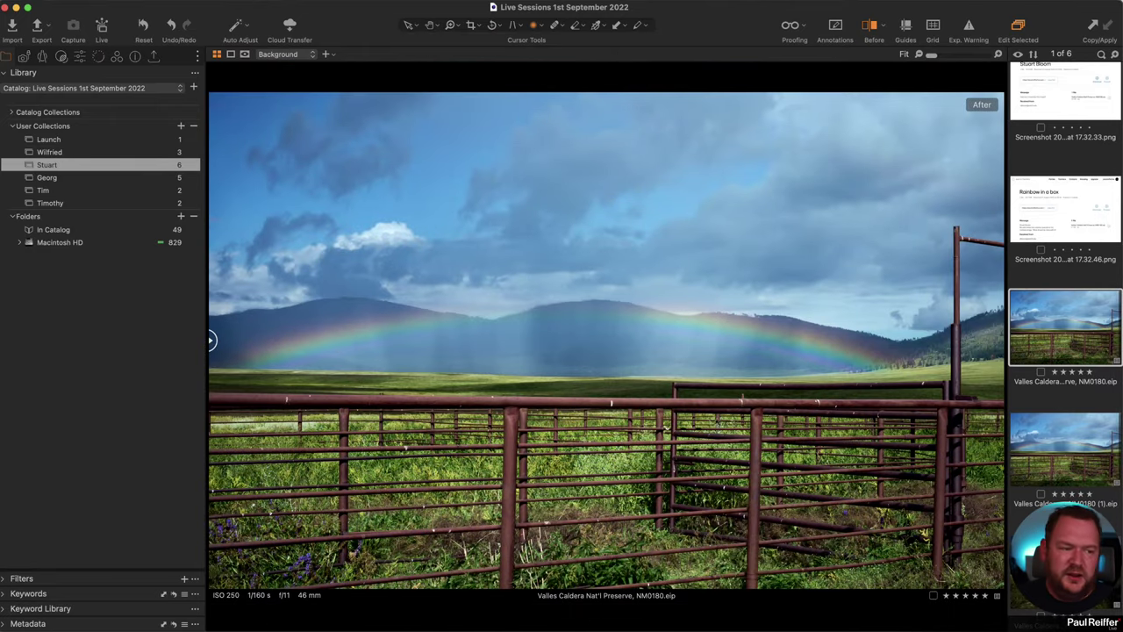
pyautogui.press('Right')
pyautogui.press('Right')
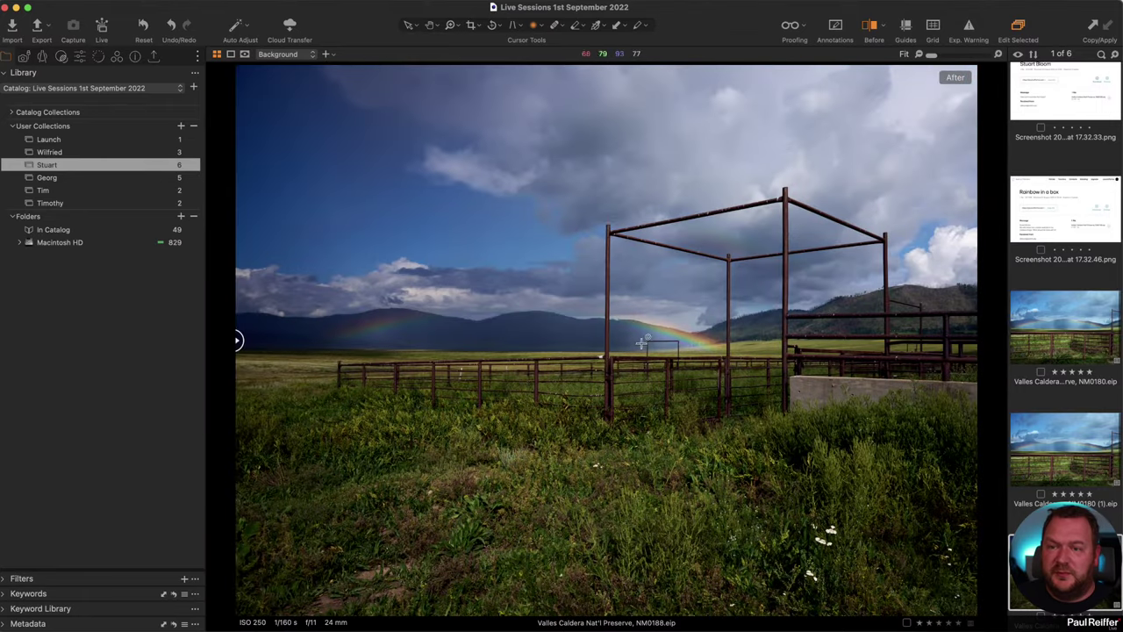
pyautogui.moveTo(239, 340); pyautogui.dragTo(310, 389)
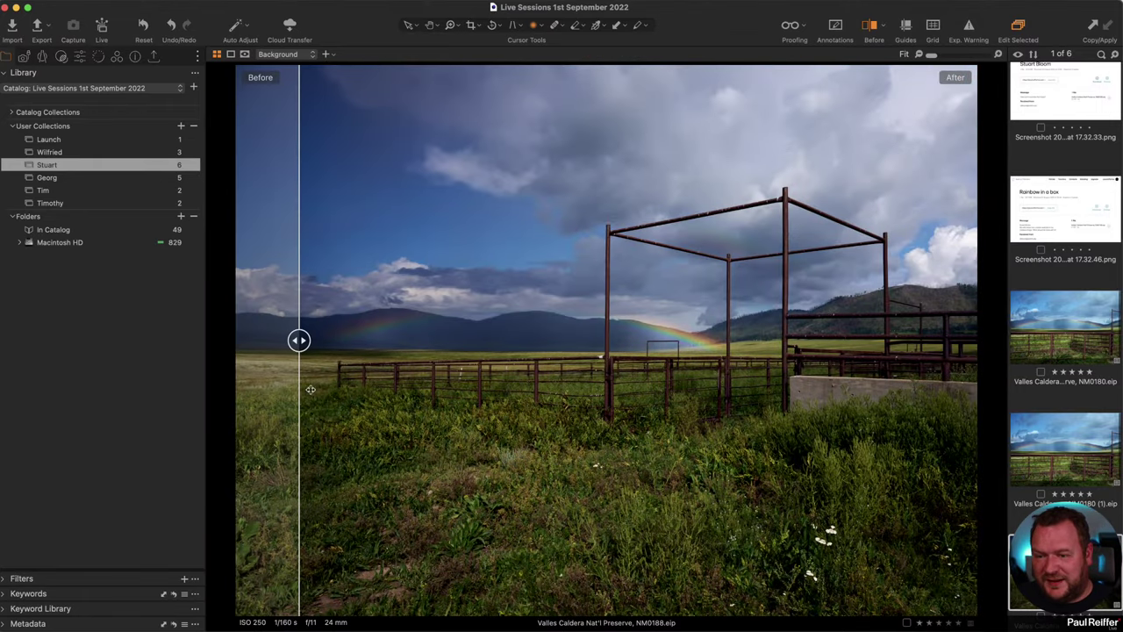
# Review the White Balance, Exposure, High Dynamic Range and Levels adjustments on NM0188 alongside its Before/After split view.
pyautogui.click(78, 57)
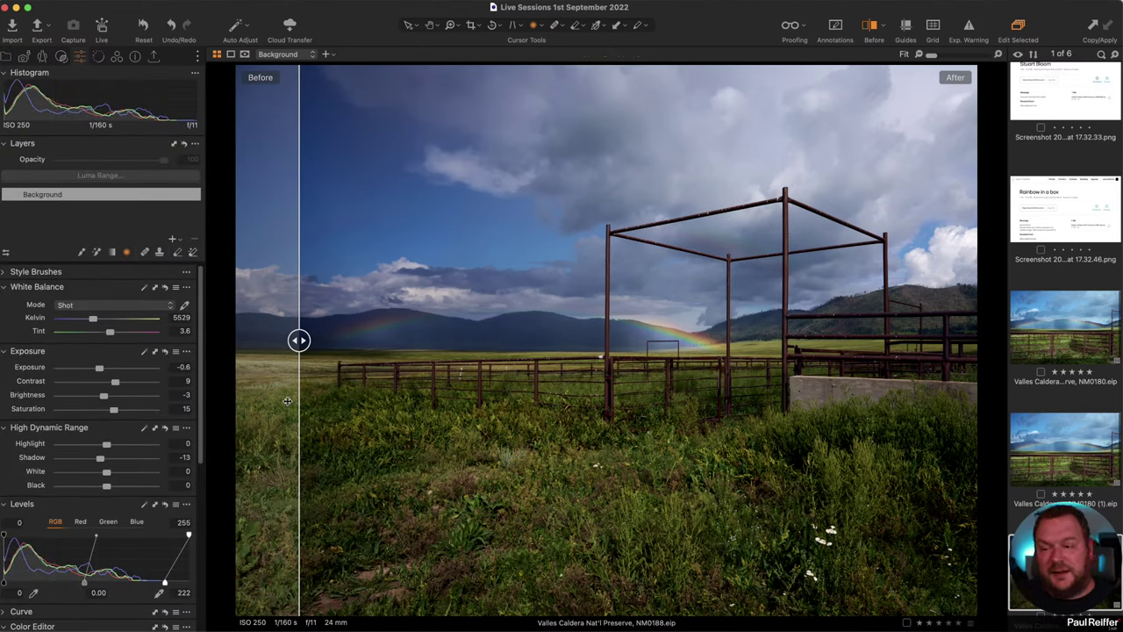
pyautogui.moveTo(305, 341); pyautogui.dragTo(523, 342)
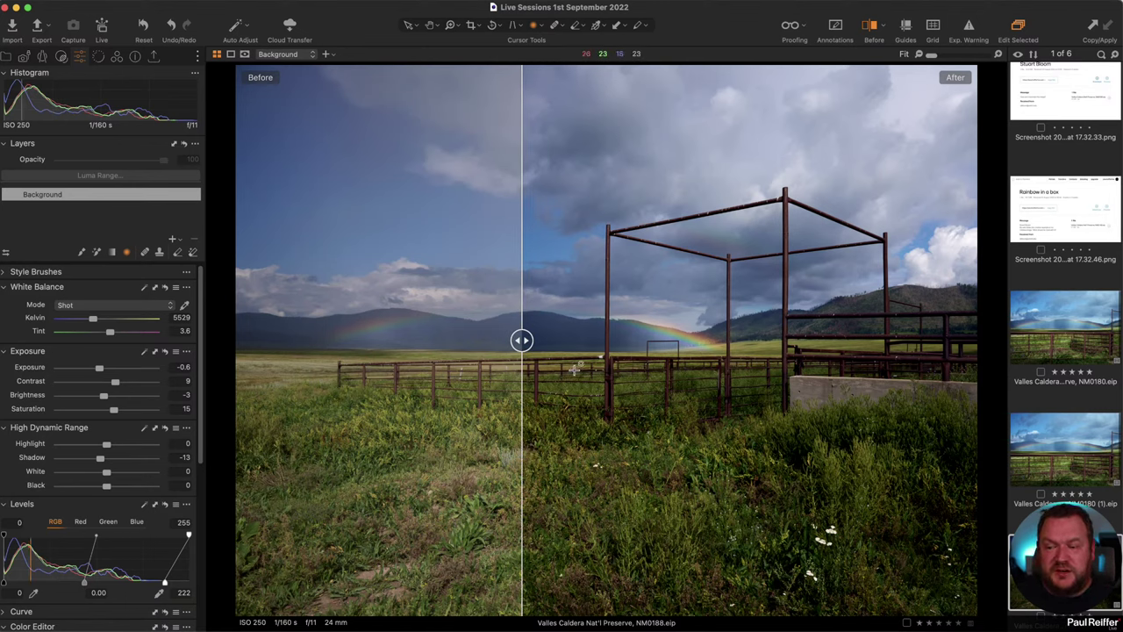
pyautogui.scroll(-3, 125, 525)
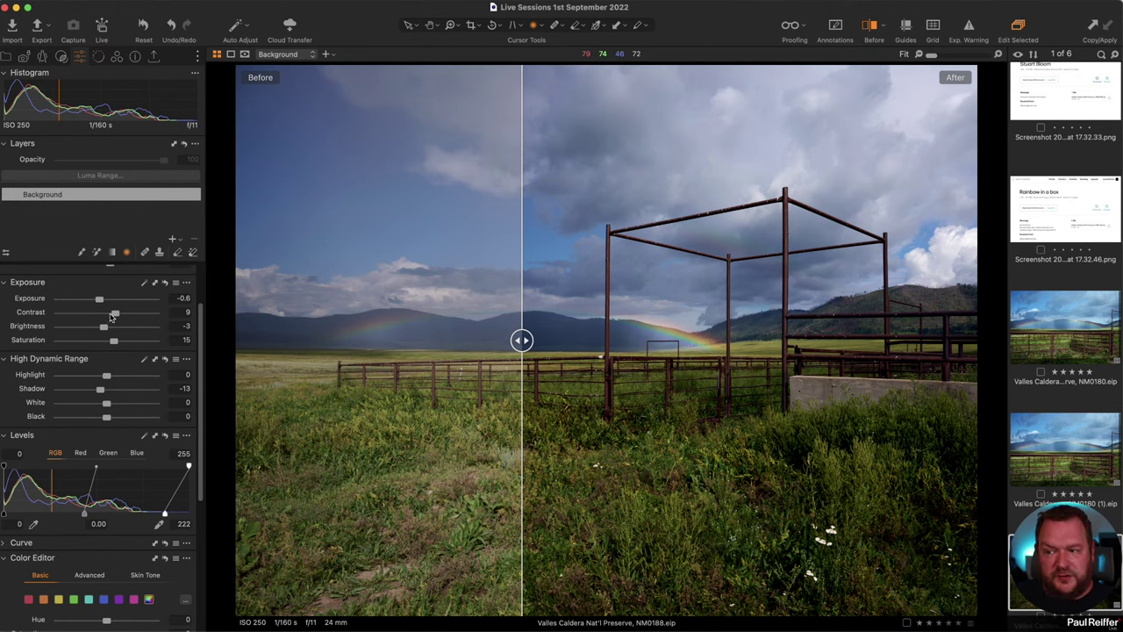
pyautogui.scroll(-10, 126, 366)
pyautogui.scroll(12, 126, 367)
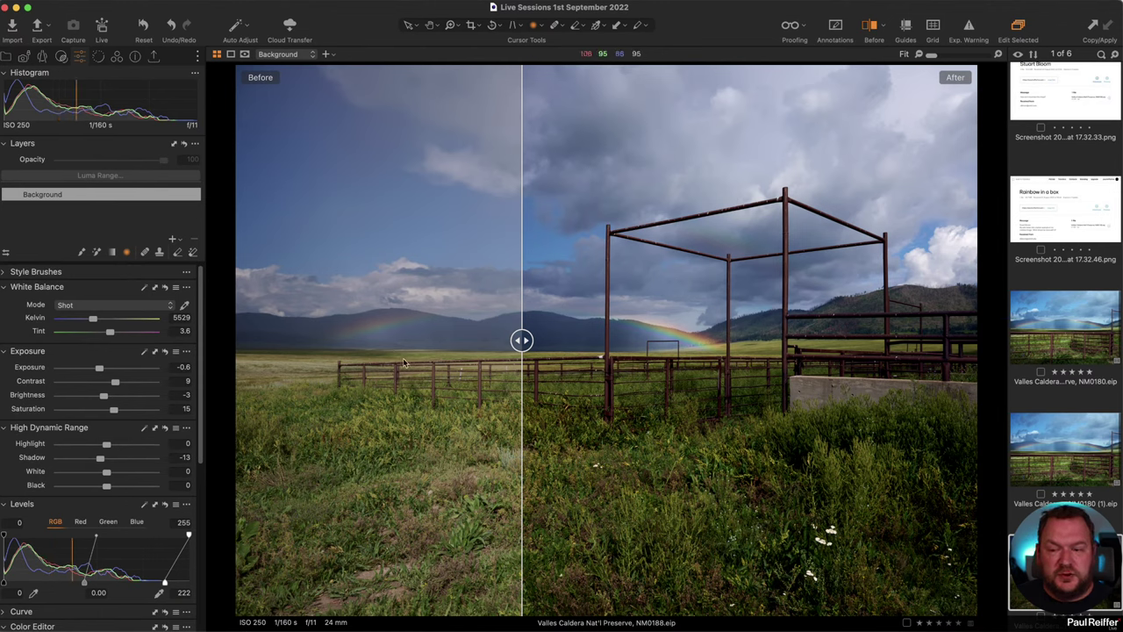
pyautogui.moveTo(522, 341); pyautogui.dragTo(155, 356)
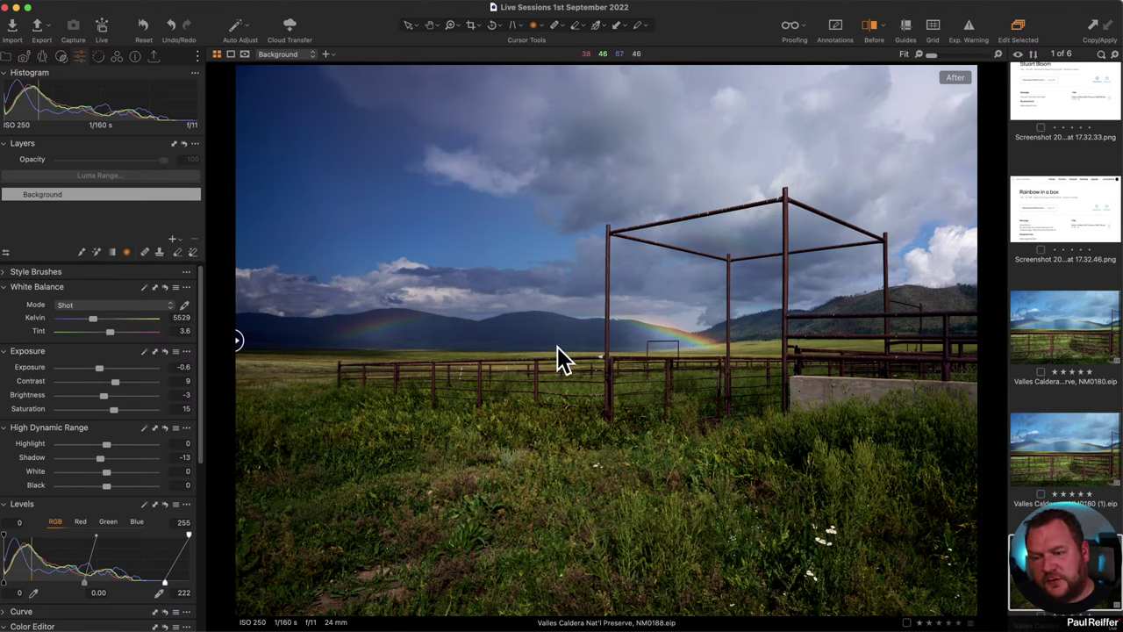
# Constrain NM0188's crop to 2x3 and try a tighter framing of about 21.85 x 14.57 in around the metal frame and rainbow.
pyautogui.click(471, 26)
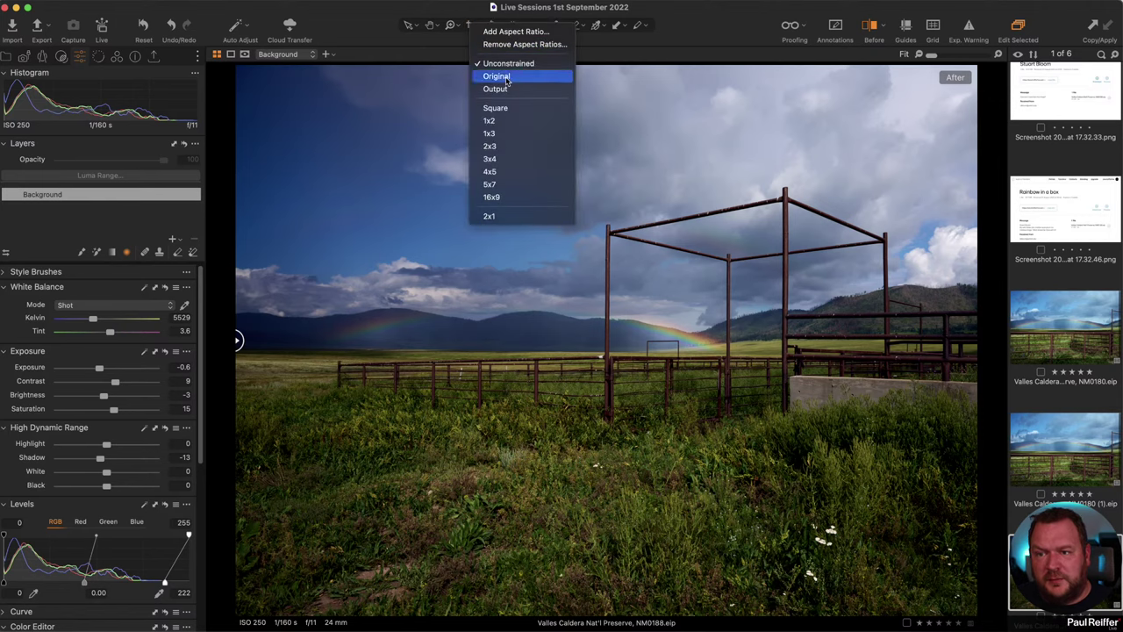
pyautogui.click(510, 148)
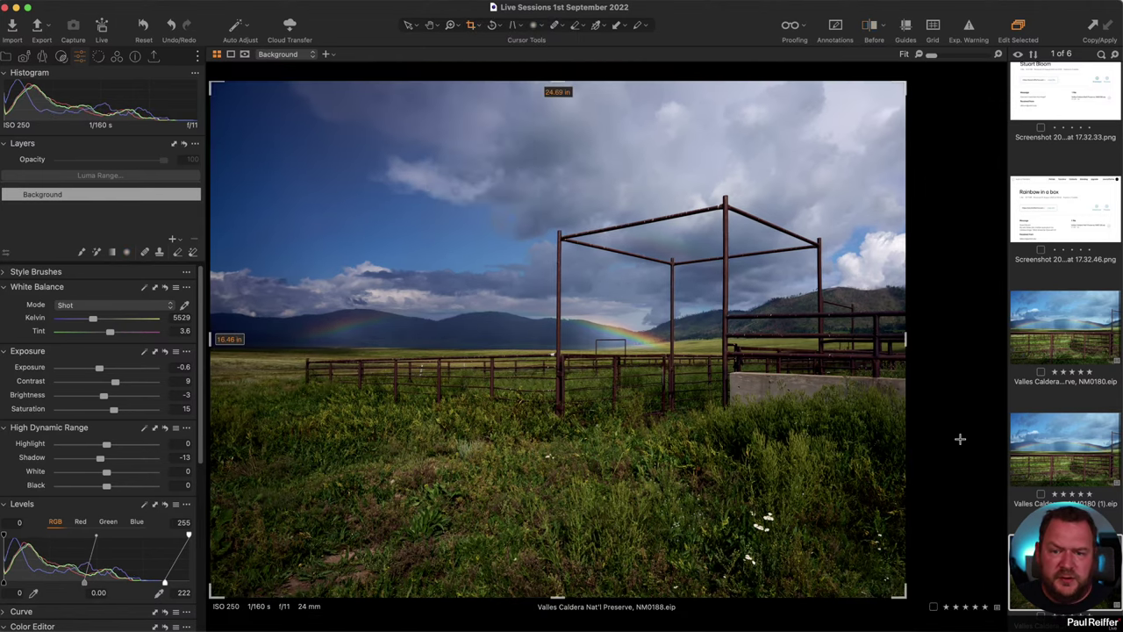
pyautogui.moveTo(911, 576); pyautogui.dragTo(770, 478)
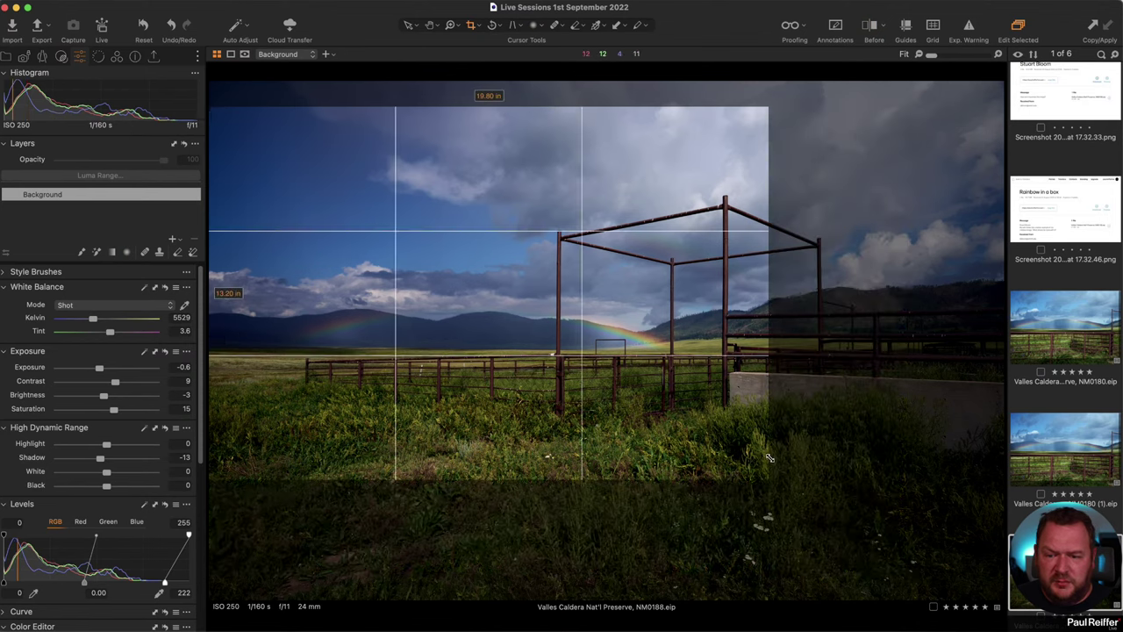
pyautogui.moveTo(693, 422); pyautogui.dragTo(751, 440)
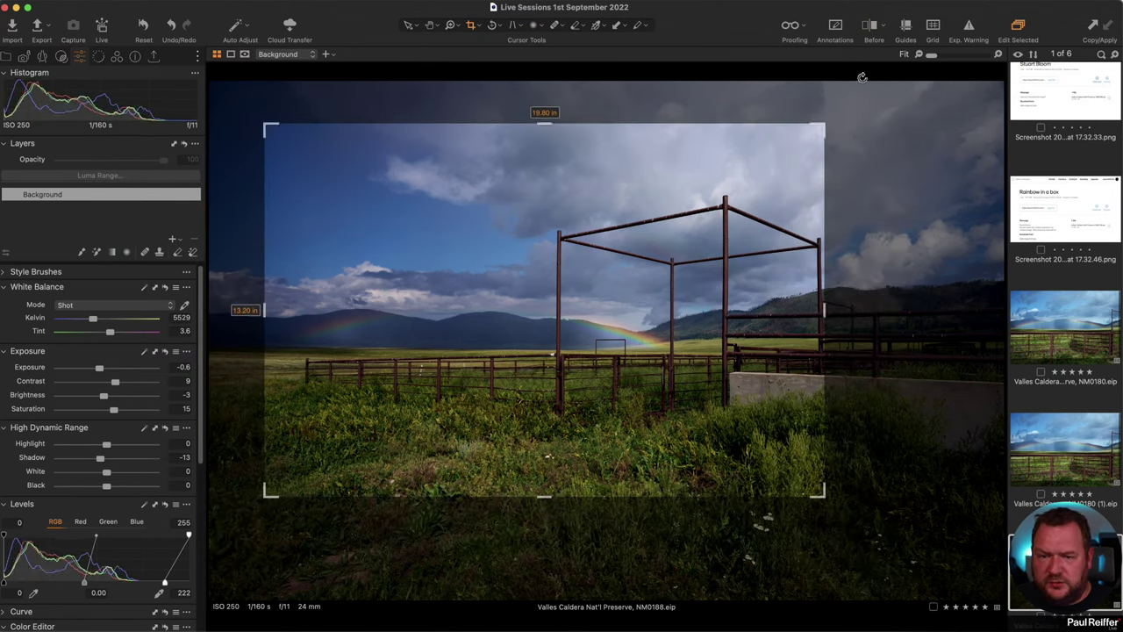
pyautogui.moveTo(824, 123); pyautogui.dragTo(882, 84)
pyautogui.moveTo(814, 223); pyautogui.dragTo(807, 227)
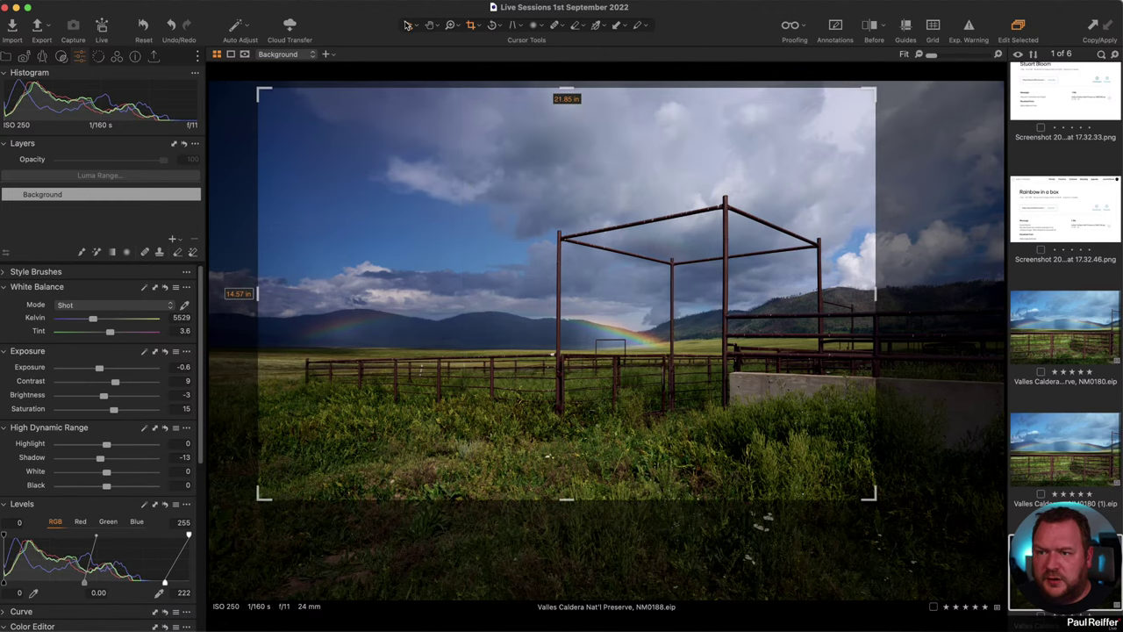
pyautogui.click(407, 25)
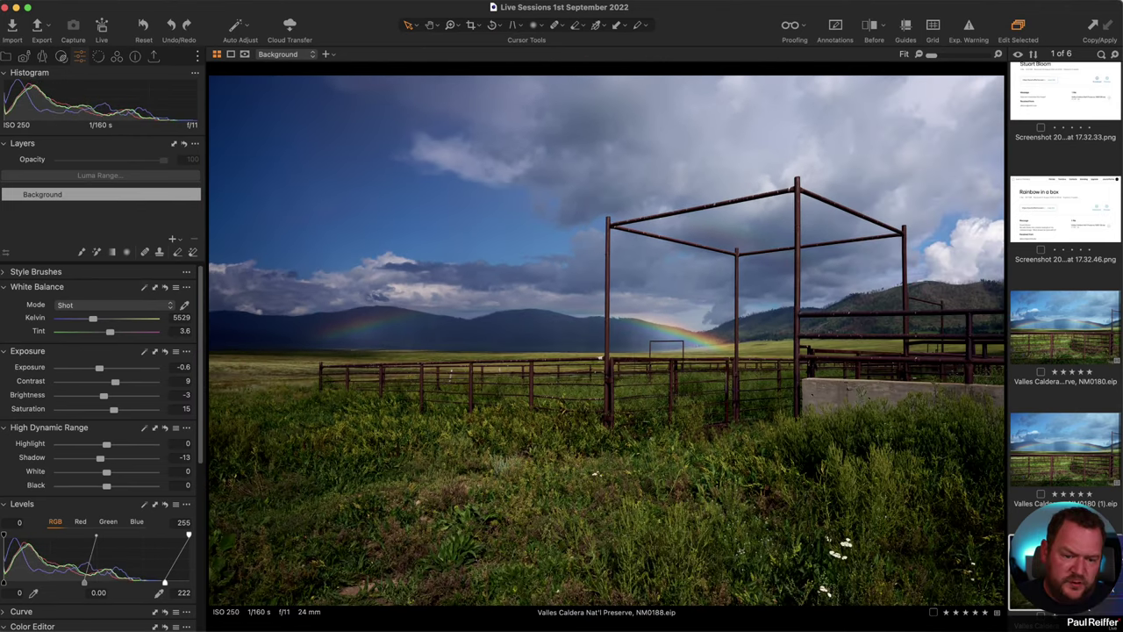
# Create another variant of NM0188 and crop the first variant at 2x3 to about 20.70 x 13.80 in around the frame and rainbow.
pyautogui.press('F2')
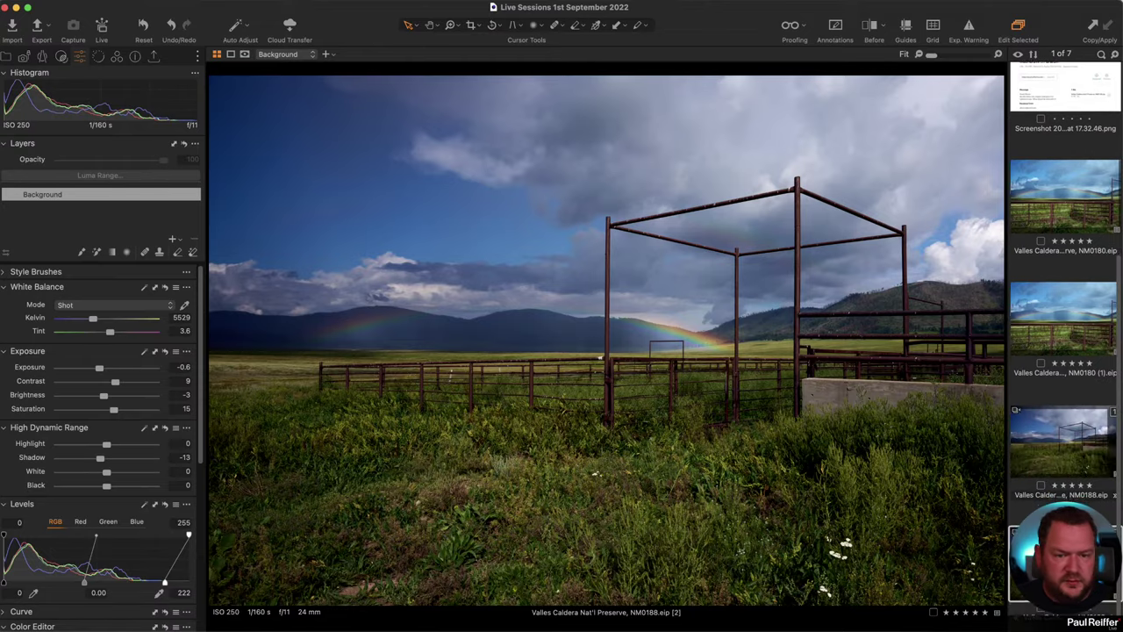
pyautogui.press('c')
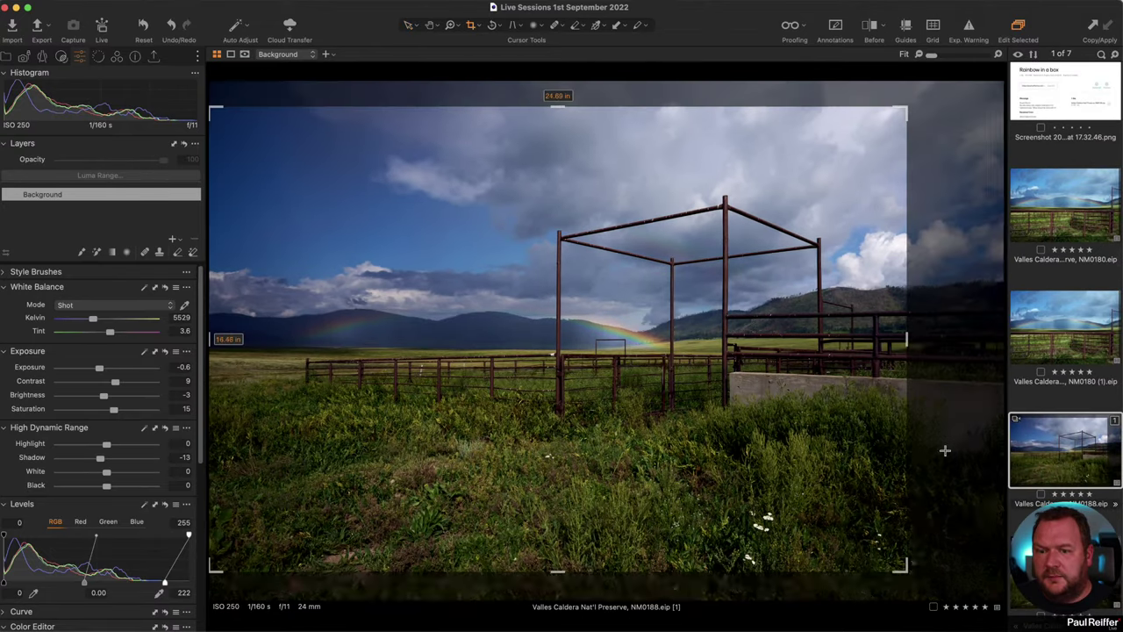
pyautogui.click(470, 27)
pyautogui.click(505, 143)
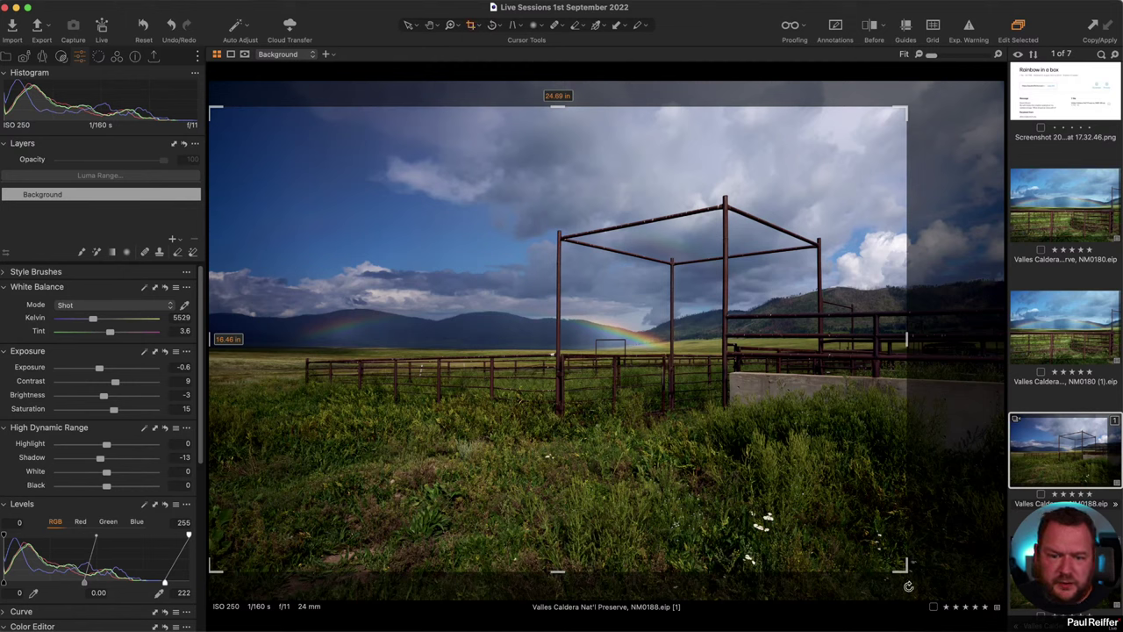
pyautogui.moveTo(908, 586); pyautogui.dragTo(795, 499)
pyautogui.moveTo(657, 389); pyautogui.dragTo(742, 391)
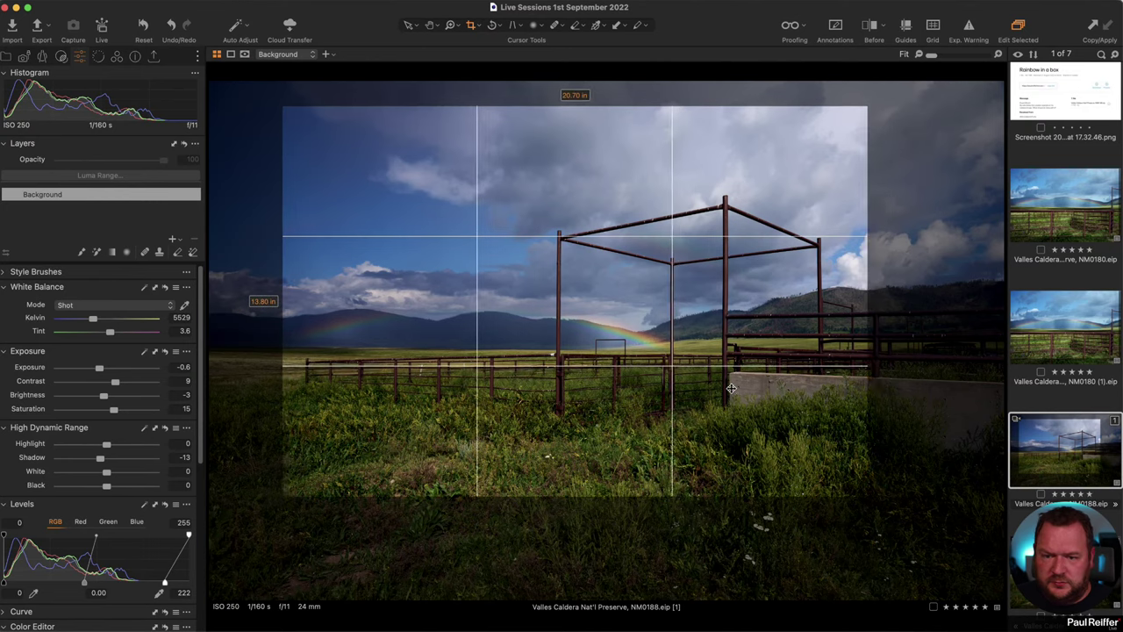
pyautogui.press('v')
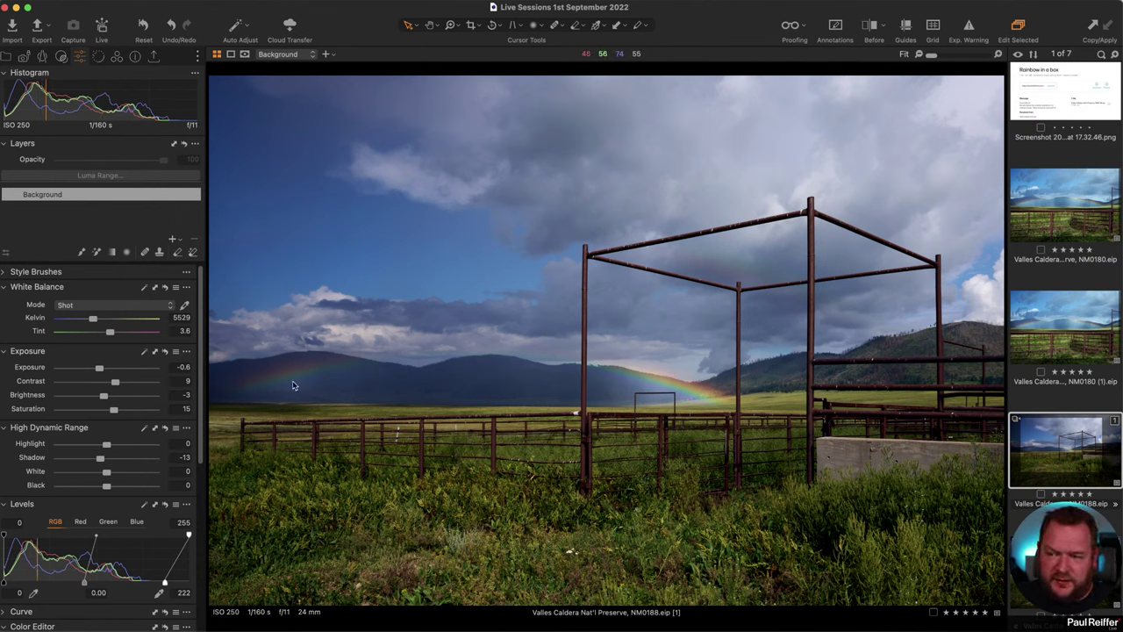
# Add a new adjustment layer and brush a soft mask over the left end of the rainbow and the hill behind it.
pyautogui.click(172, 239)
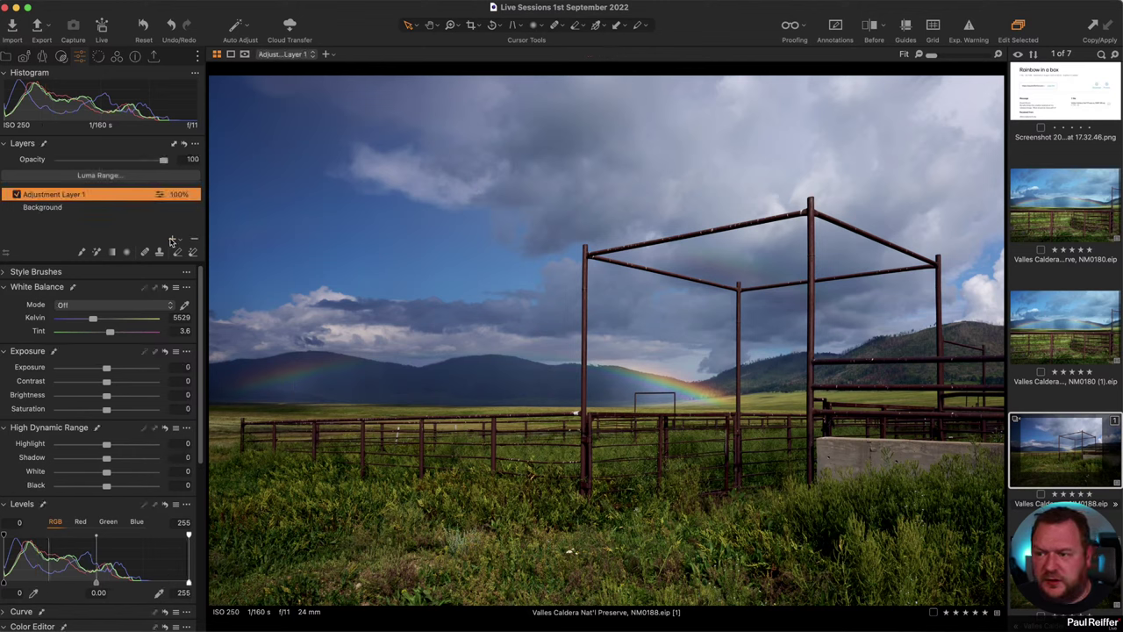
pyautogui.click(80, 252)
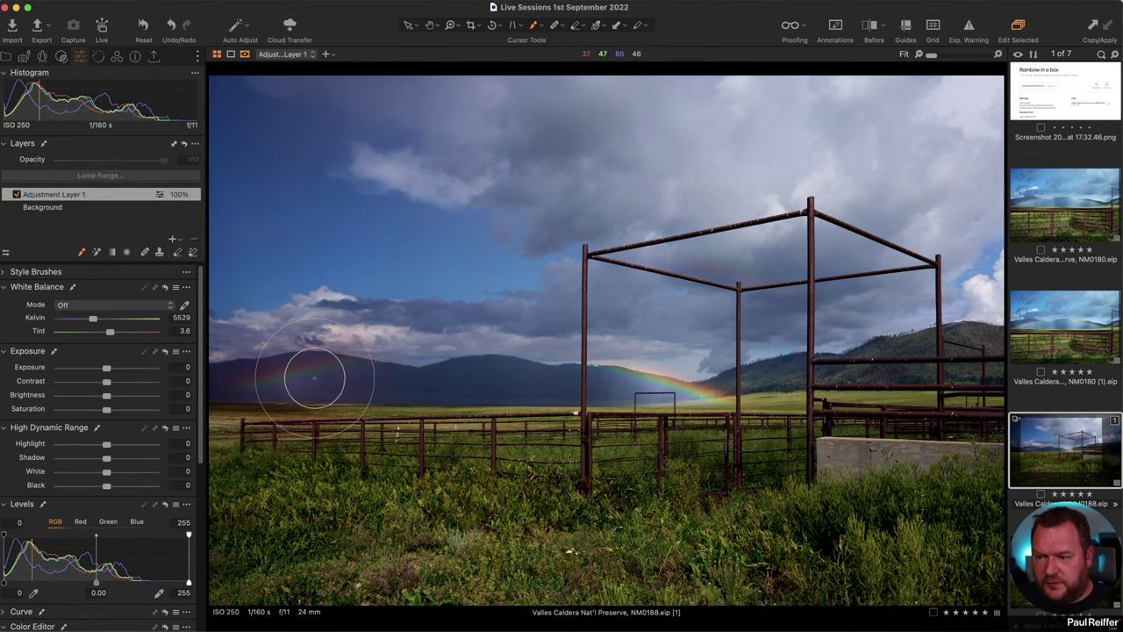
pyautogui.rightClick(318, 384)
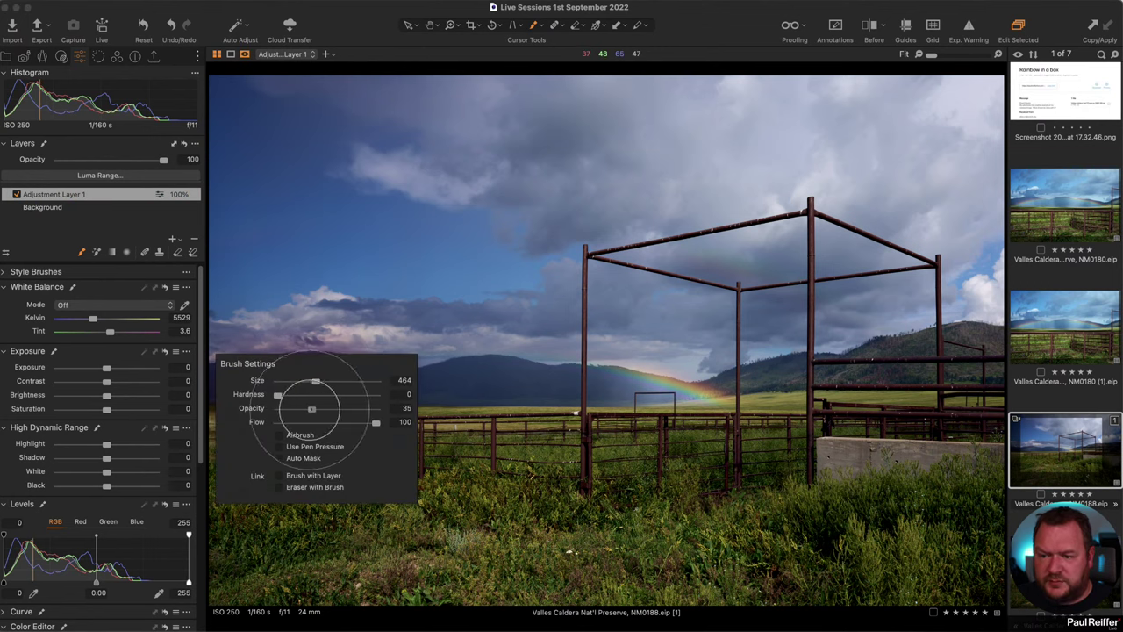
pyautogui.moveTo(325, 363)
pyautogui.mouseDown()
pyautogui.moveTo(250, 383)
pyautogui.moveTo(345, 375)
pyautogui.moveTo(268, 393)
pyautogui.mouseUp()
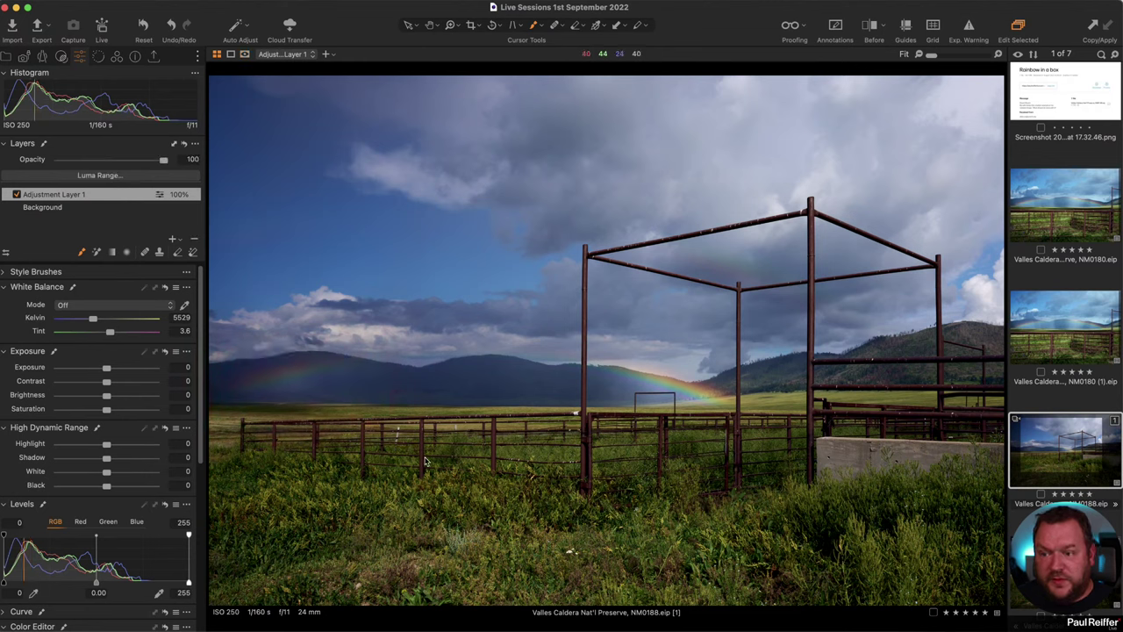
# Set the rainbow layer's Contrast to 9 and Brightness to 23, and toggle the layer off and on to compare.
pyautogui.moveTo(107, 385); pyautogui.dragTo(128, 398)
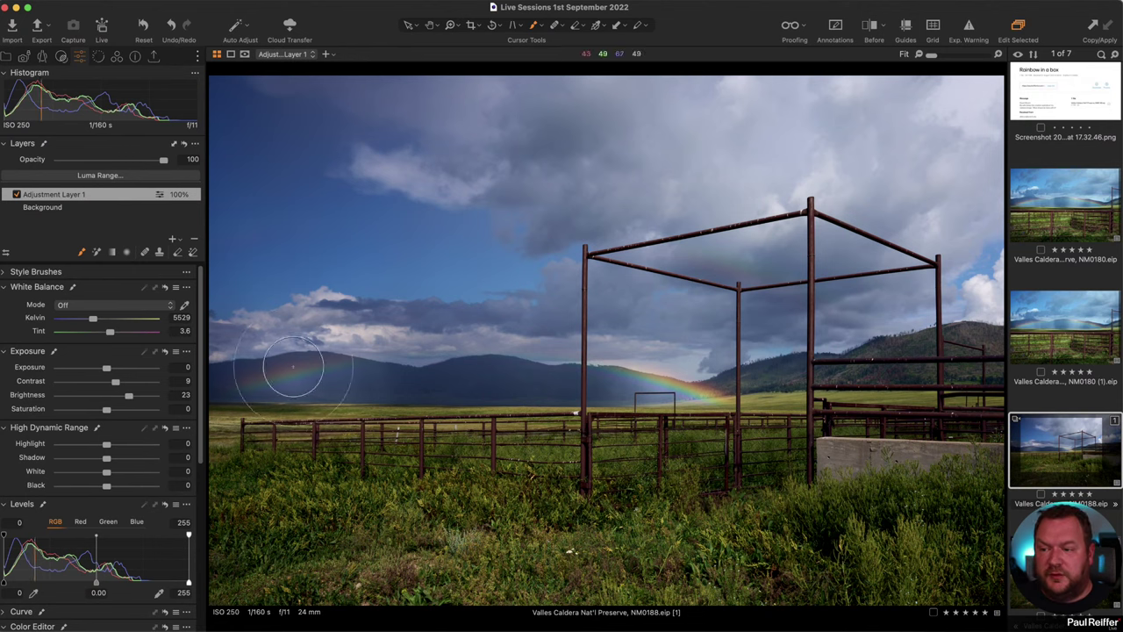
pyautogui.click(17, 195)
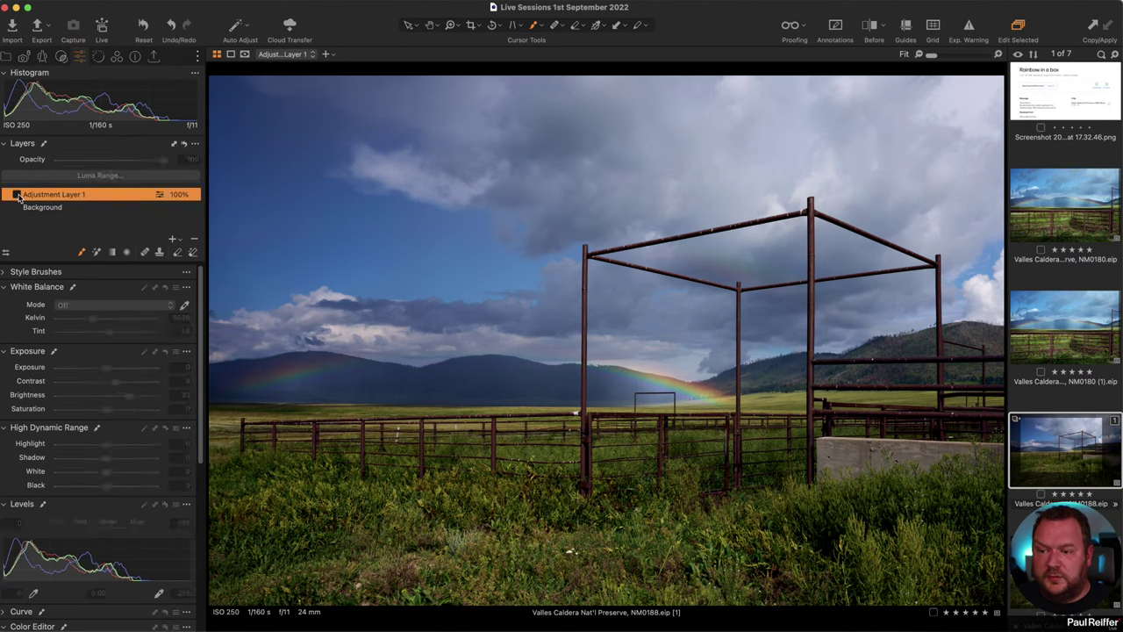
pyautogui.click(17, 195)
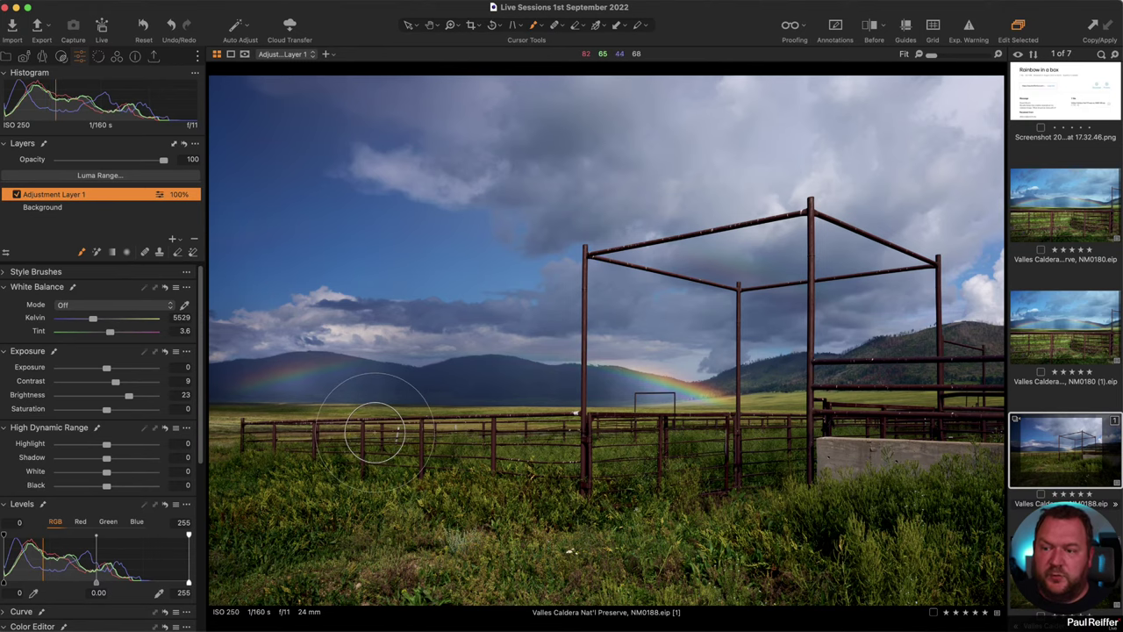
# Always display the layer mask and use the Magic Eraser to remove it from the grass and fence below the hill.
pyautogui.press('e')
pyautogui.rightClick(356, 443)
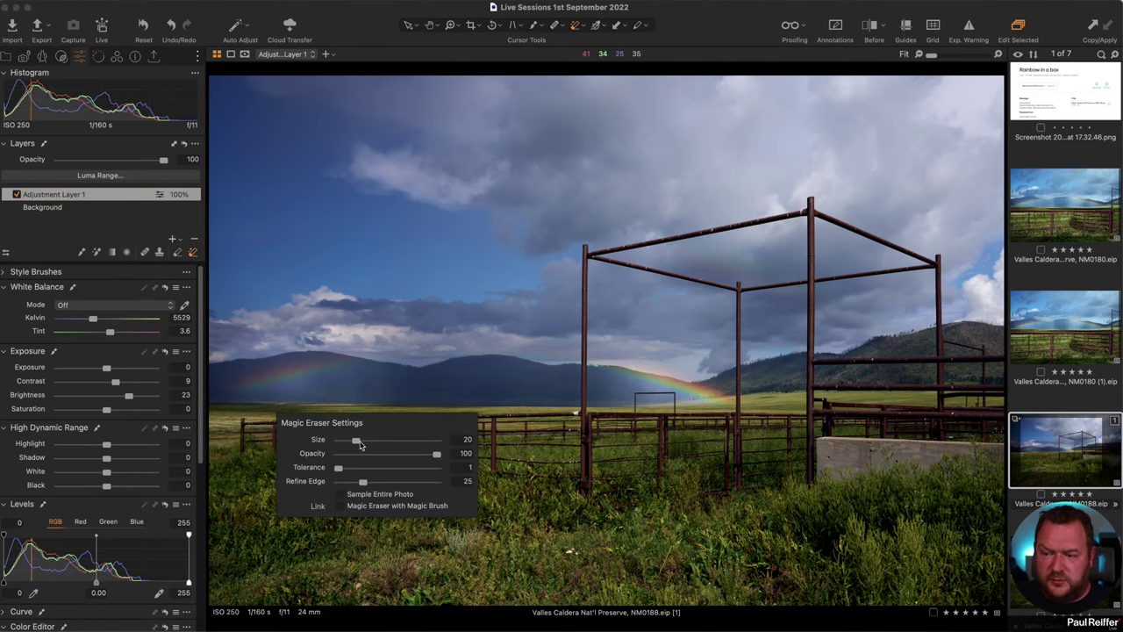
pyautogui.click(245, 55)
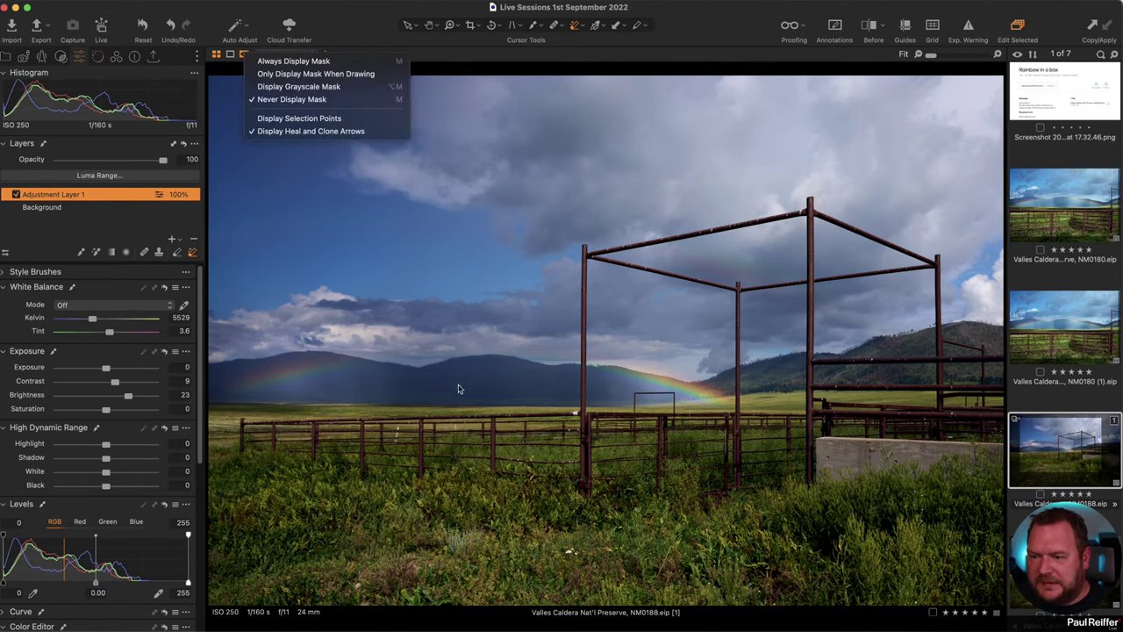
pyautogui.click(282, 60)
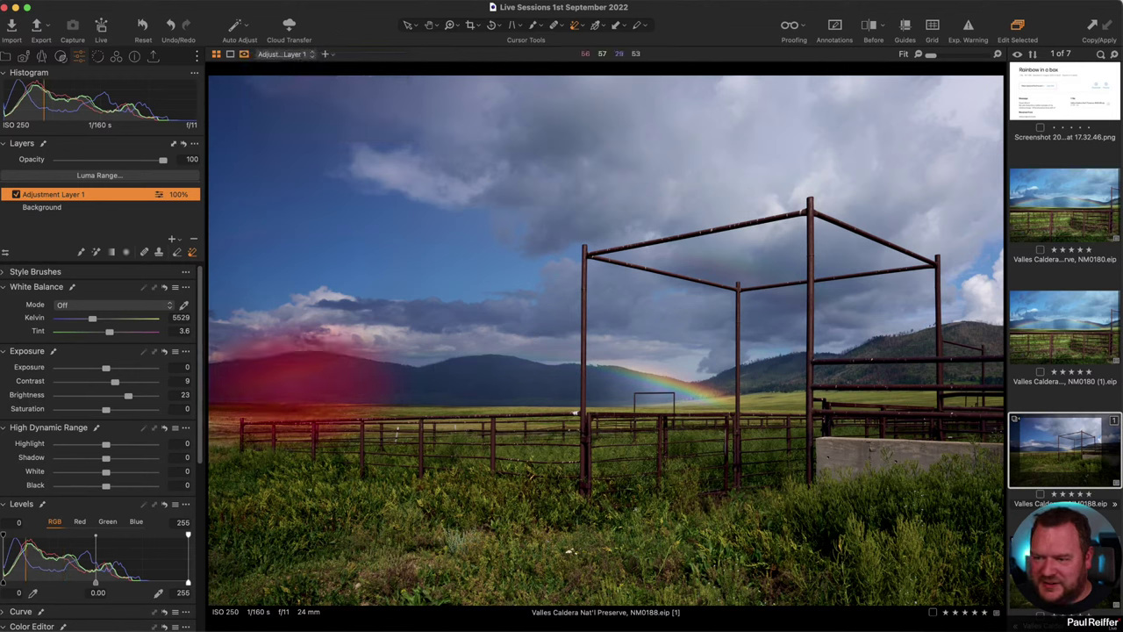
pyautogui.rightClick(458, 488)
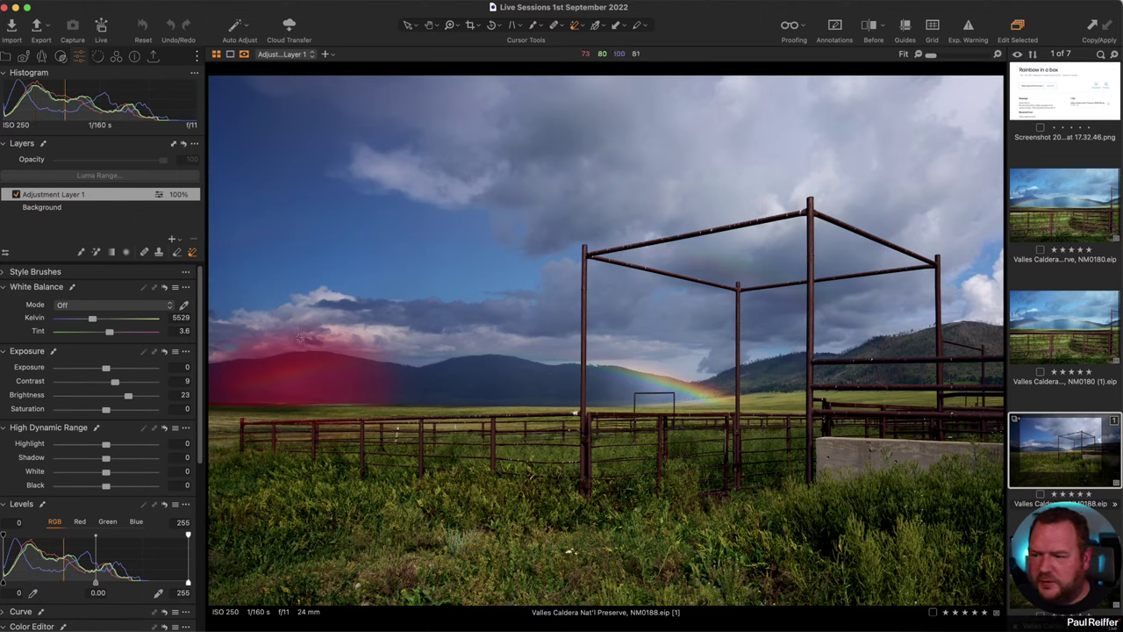
# Erase the mask from the sky above the left hill with the Magic Eraser at Size 56 and Refine Edge 25.
pyautogui.moveTo(230, 349); pyautogui.dragTo(364, 352)
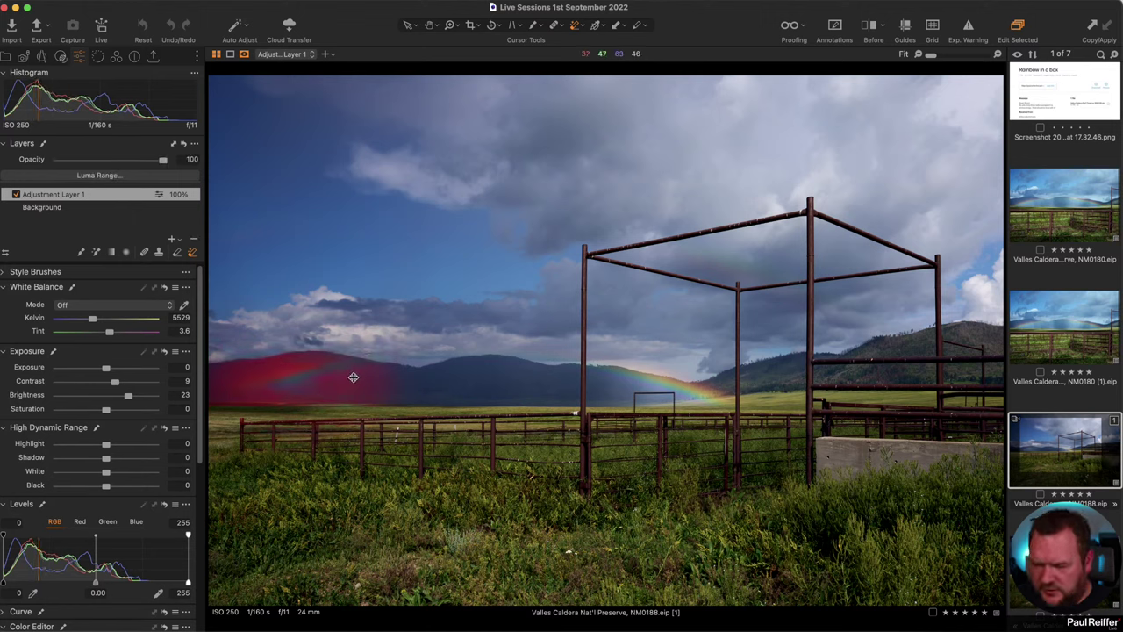
pyautogui.rightClick(365, 309)
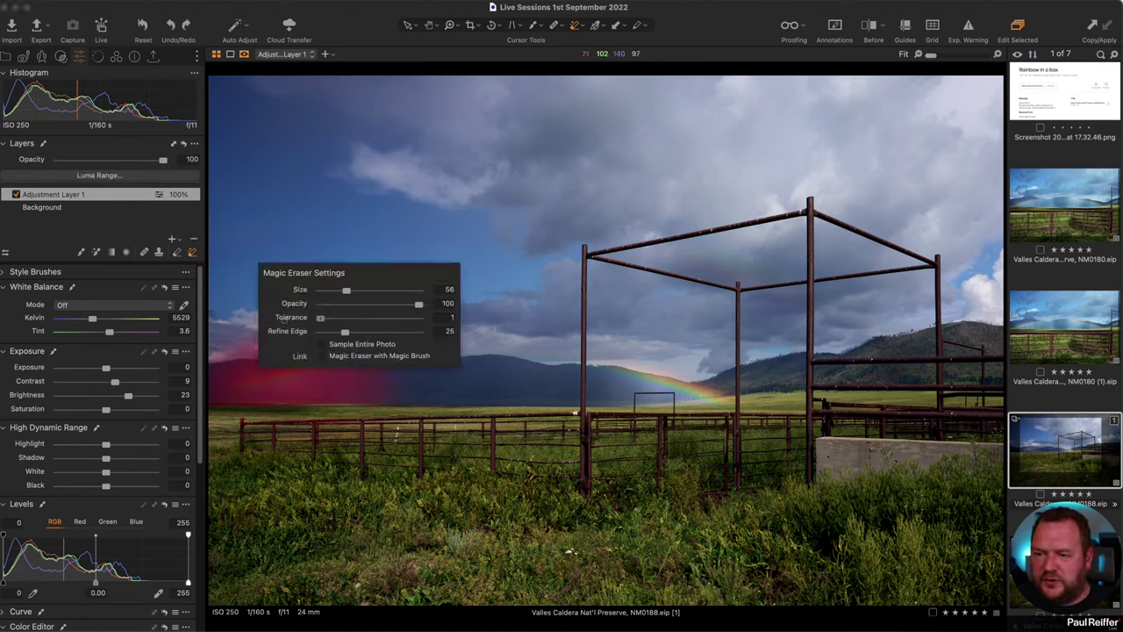
pyautogui.moveTo(283, 337); pyautogui.dragTo(297, 336)
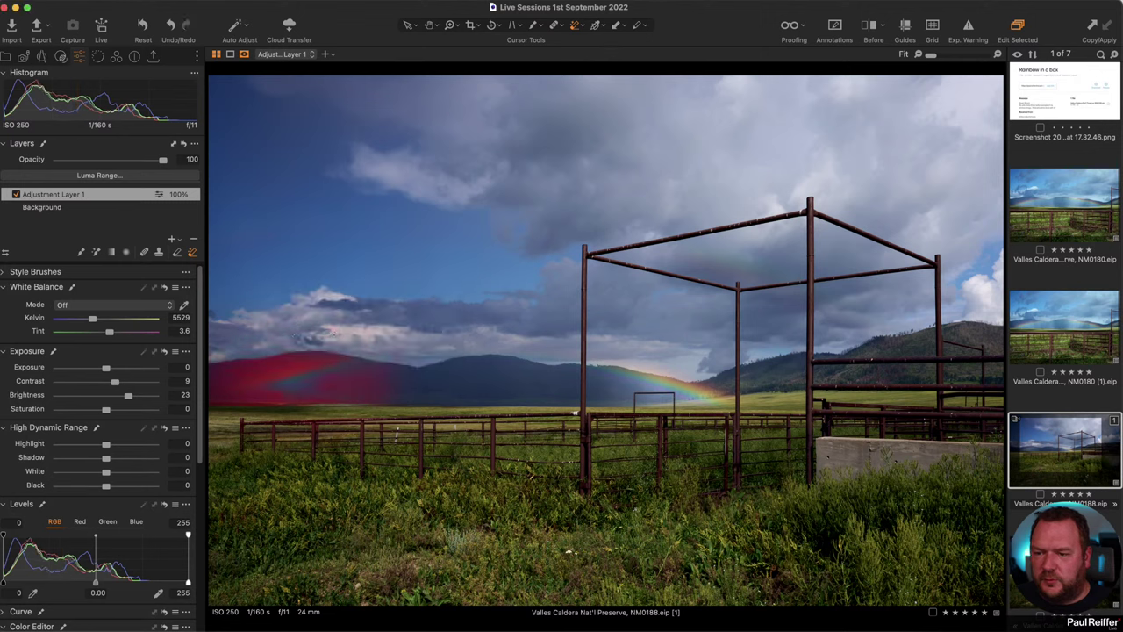
# Undo the last Magic Eraser pass and erase the mask from the sky above the left hill with the regular Eraser.
pyautogui.press('super+z')
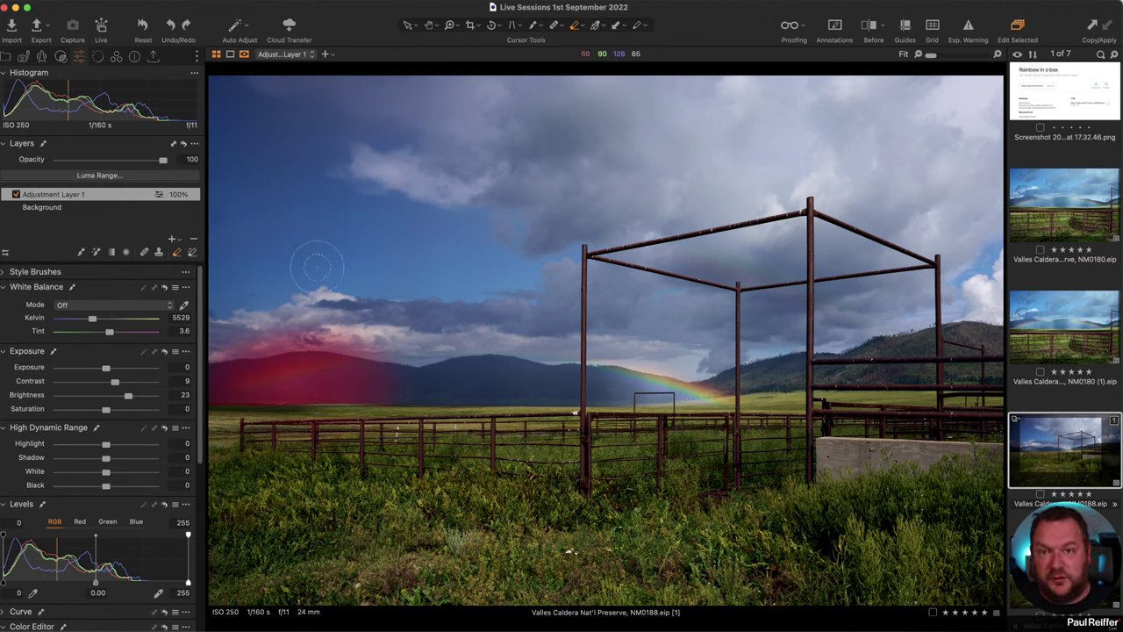
pyautogui.rightClick(317, 271)
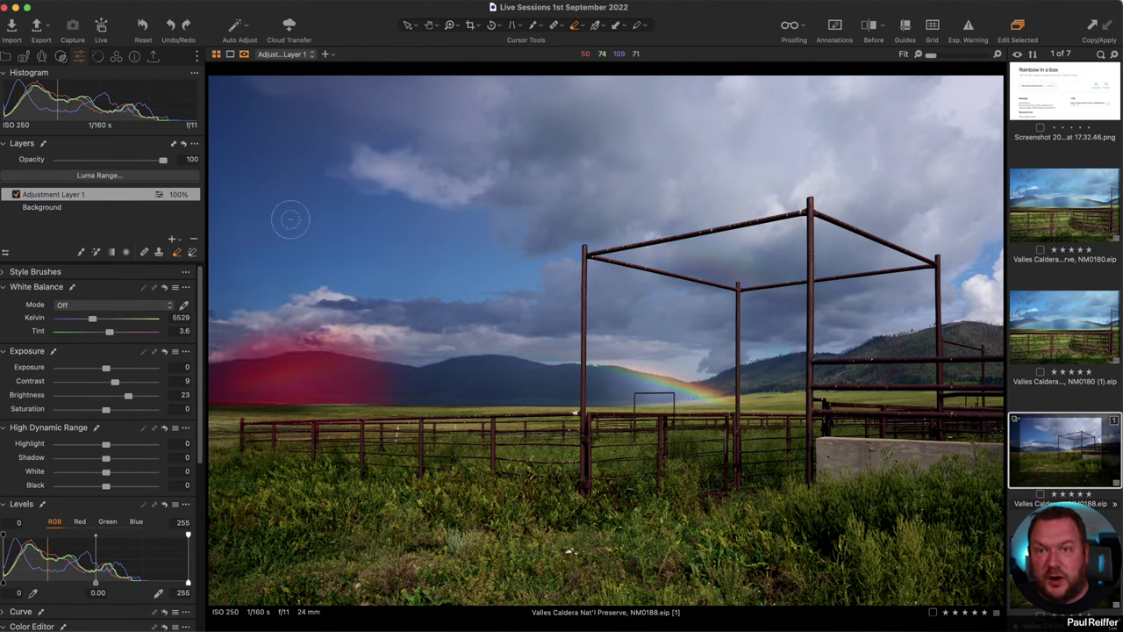
pyautogui.moveTo(309, 340)
pyautogui.mouseDown()
pyautogui.moveTo(448, 342)
pyautogui.moveTo(216, 350)
pyautogui.moveTo(368, 334)
pyautogui.moveTo(343, 344)
pyautogui.mouseUp()
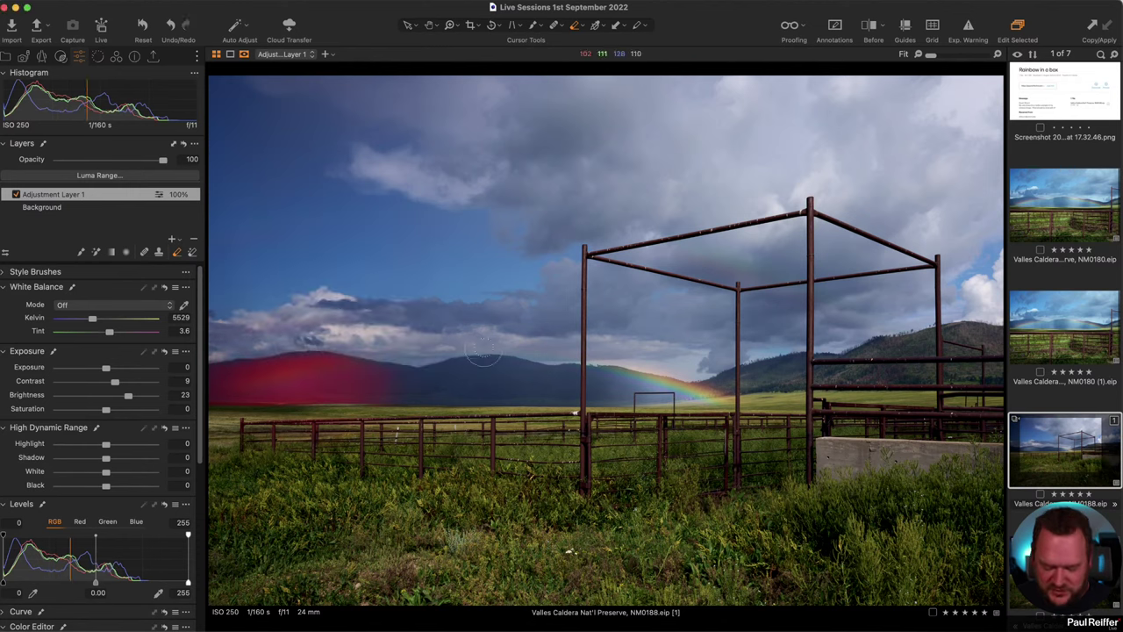
# Hide the mask overlay and toggle Adjustment Layer 1 off and on to compare the rainbow's brightness.
pyautogui.press('m')
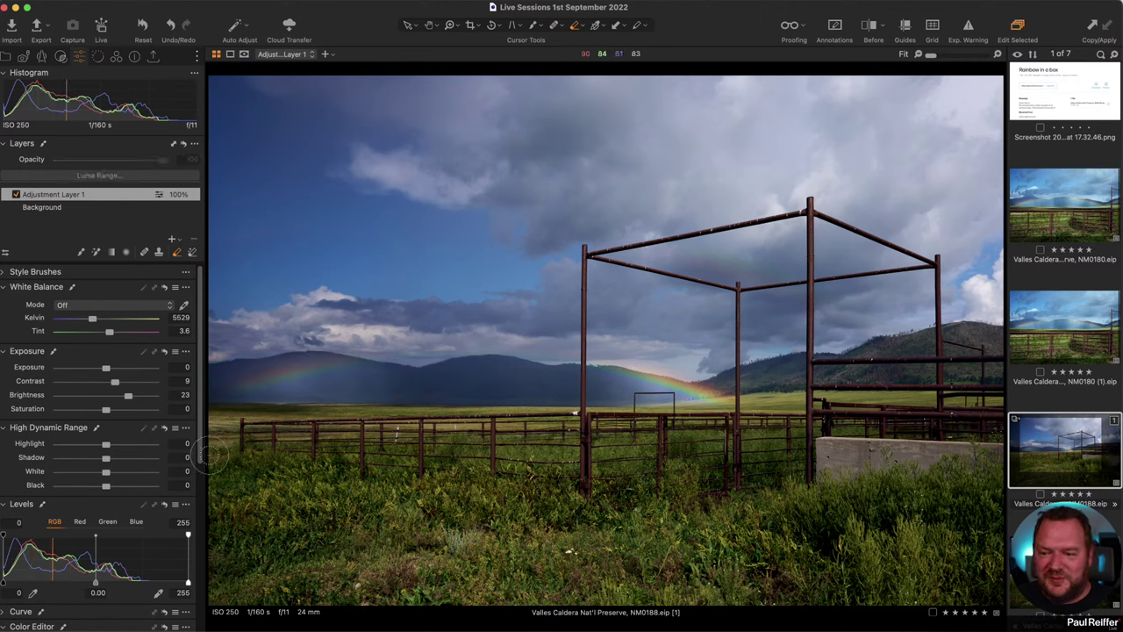
pyautogui.click(15, 195)
pyautogui.click(16, 195)
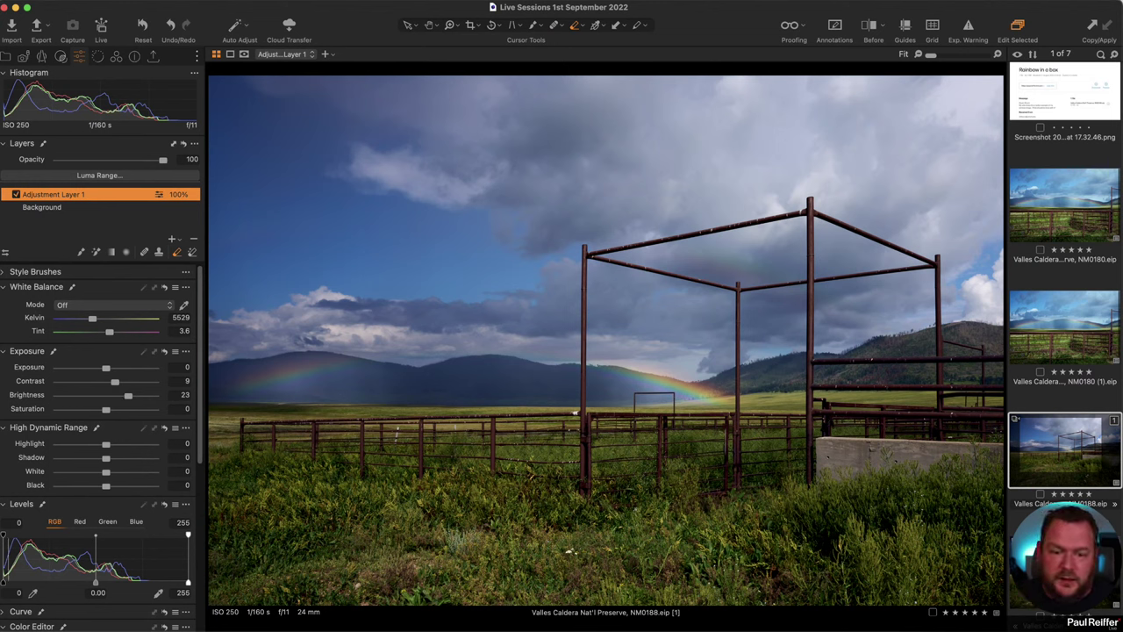
# Compare the edited NM0188 variant 1 with variant 2, side by side and one after the other, ending on variant 1.
pyautogui.click(1064, 566)
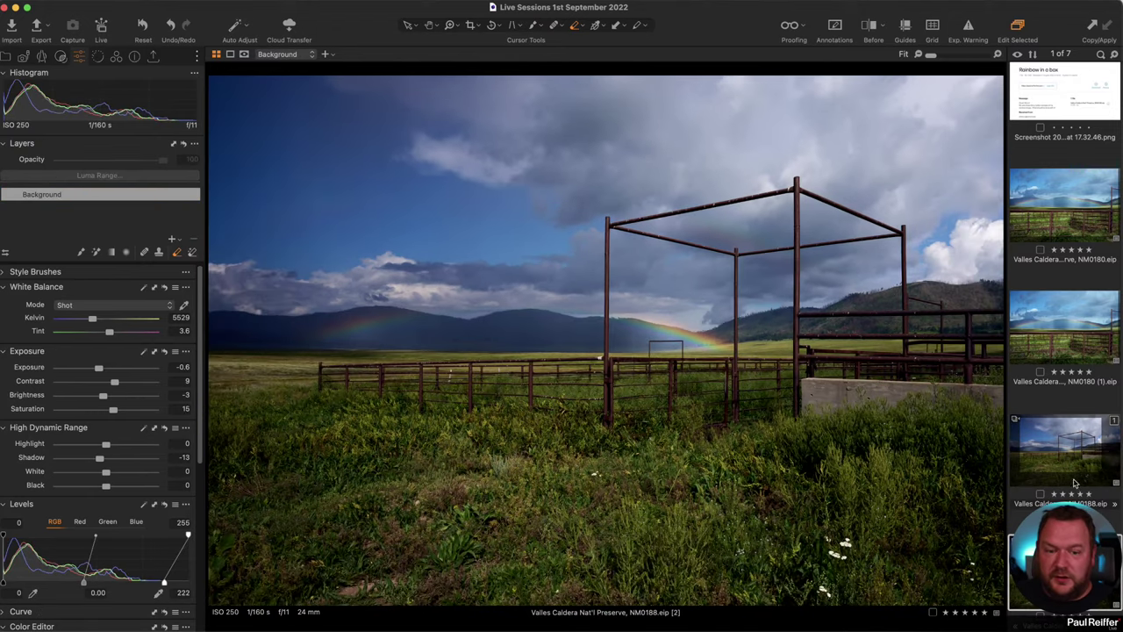
pyautogui.keyDown('super'); pyautogui.click(1060, 453); pyautogui.keyUp('super')
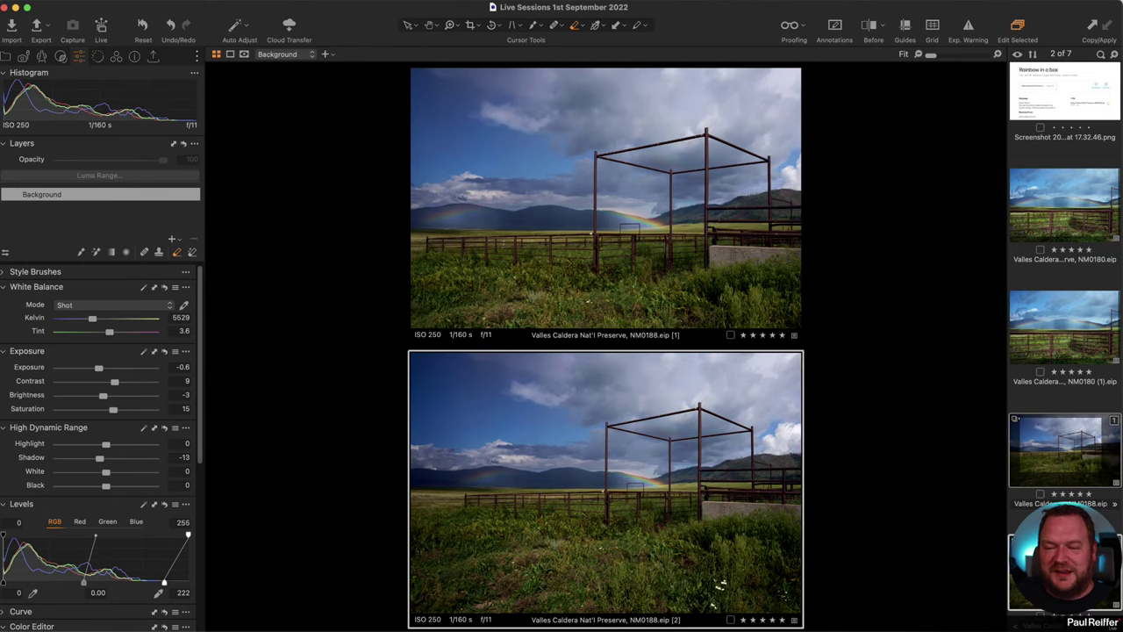
pyautogui.press('super+shift+a')
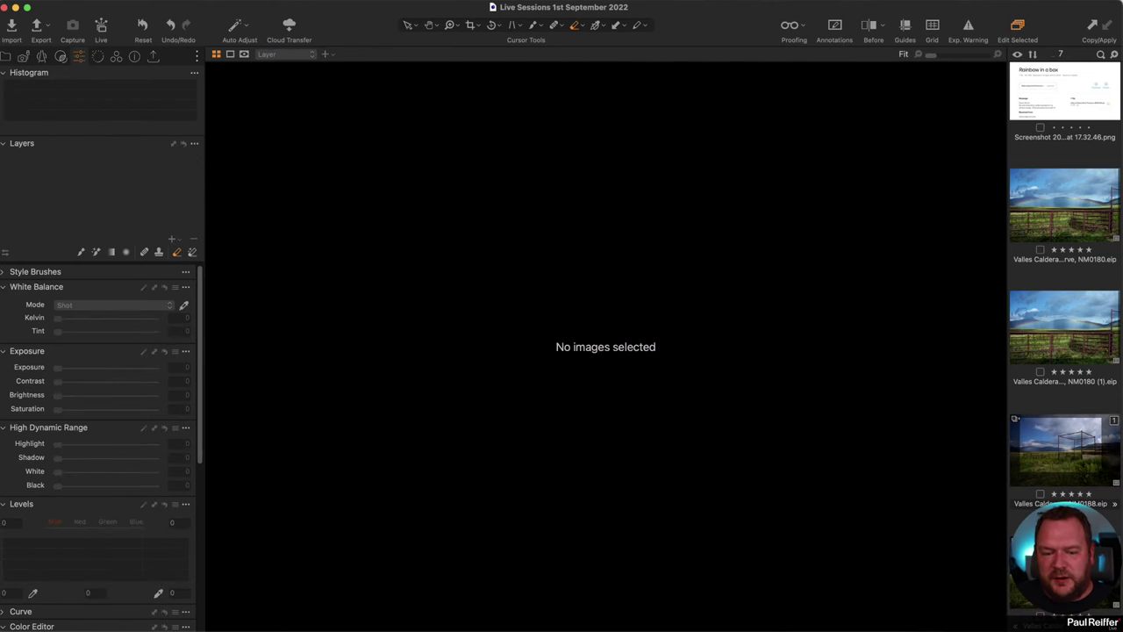
pyautogui.click(1064, 566)
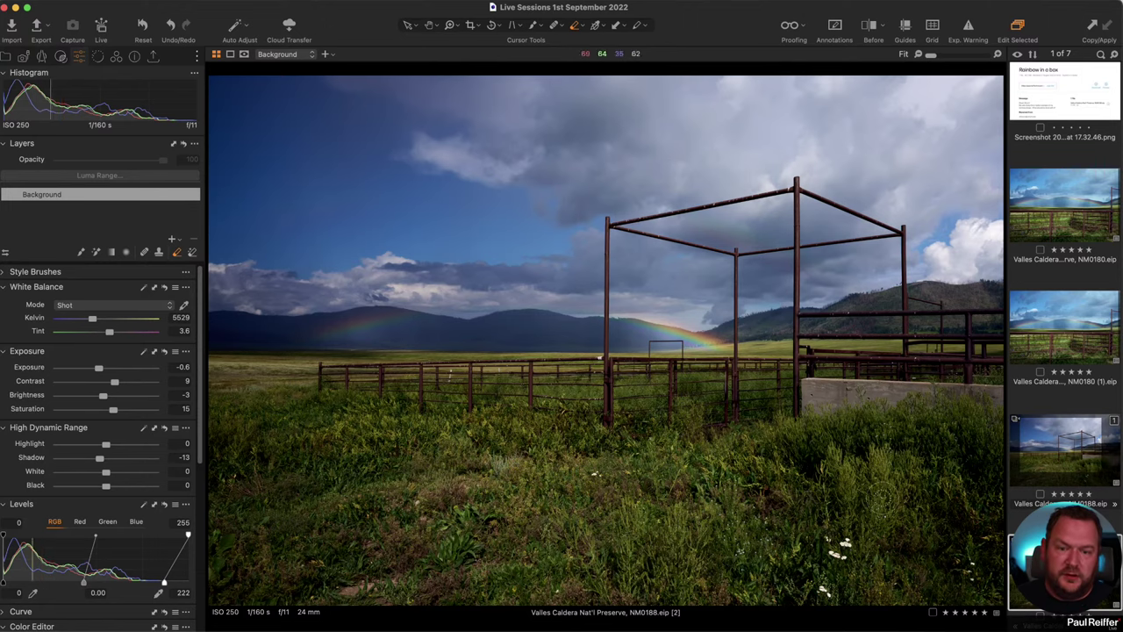
pyautogui.click(1072, 452)
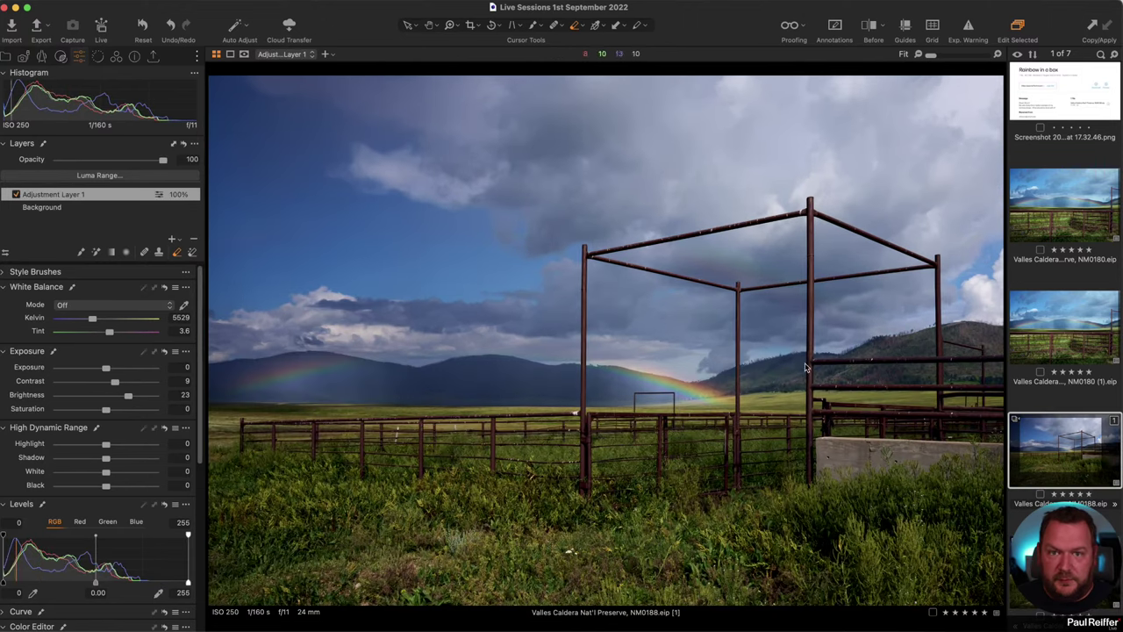
# Set Adjustment Layer 1's Clarity to 6 with the Natural method.
pyautogui.scroll(-10, 77, 486)
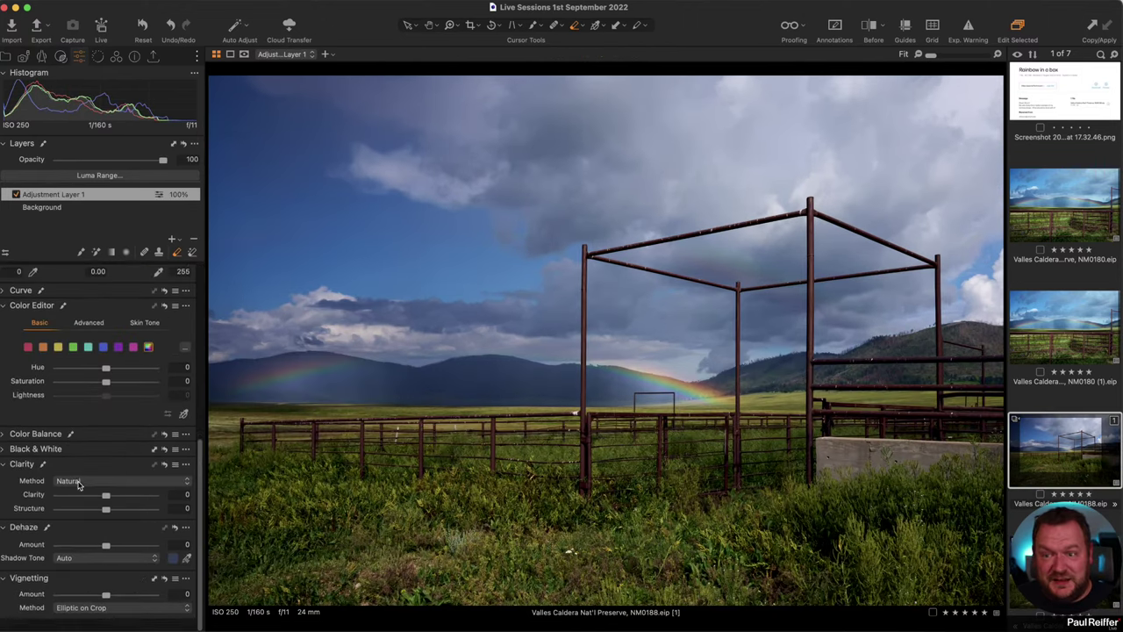
pyautogui.moveTo(106, 607); pyautogui.dragTo(98, 607)
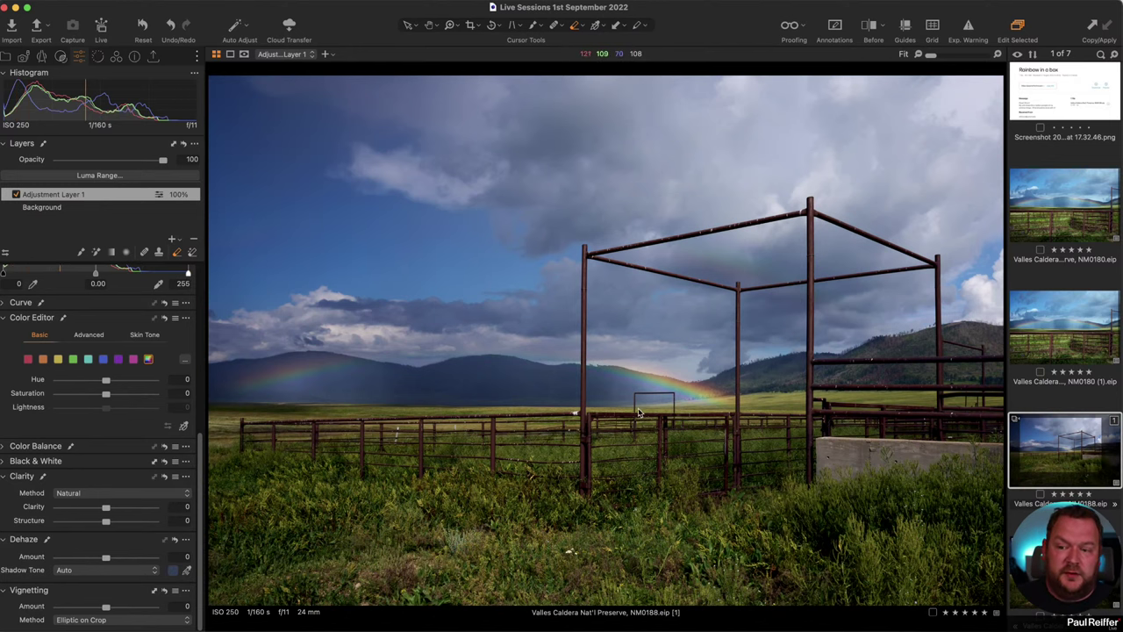
pyautogui.scroll(3, 639, 413)
pyautogui.scroll(-2, 639, 406)
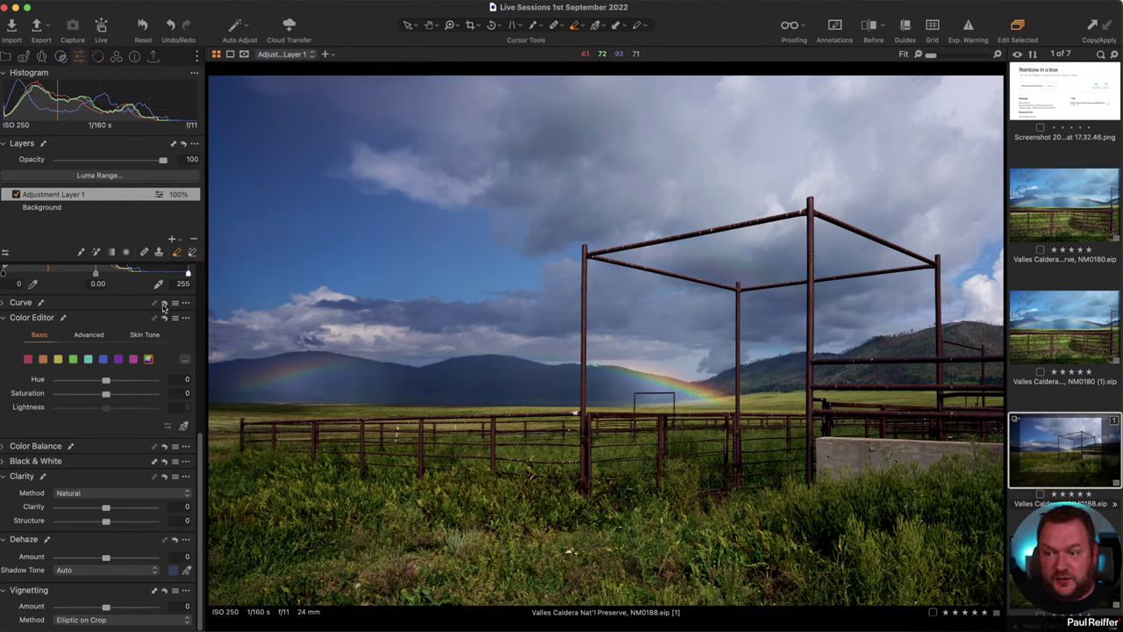
pyautogui.scroll(5, 78, 338)
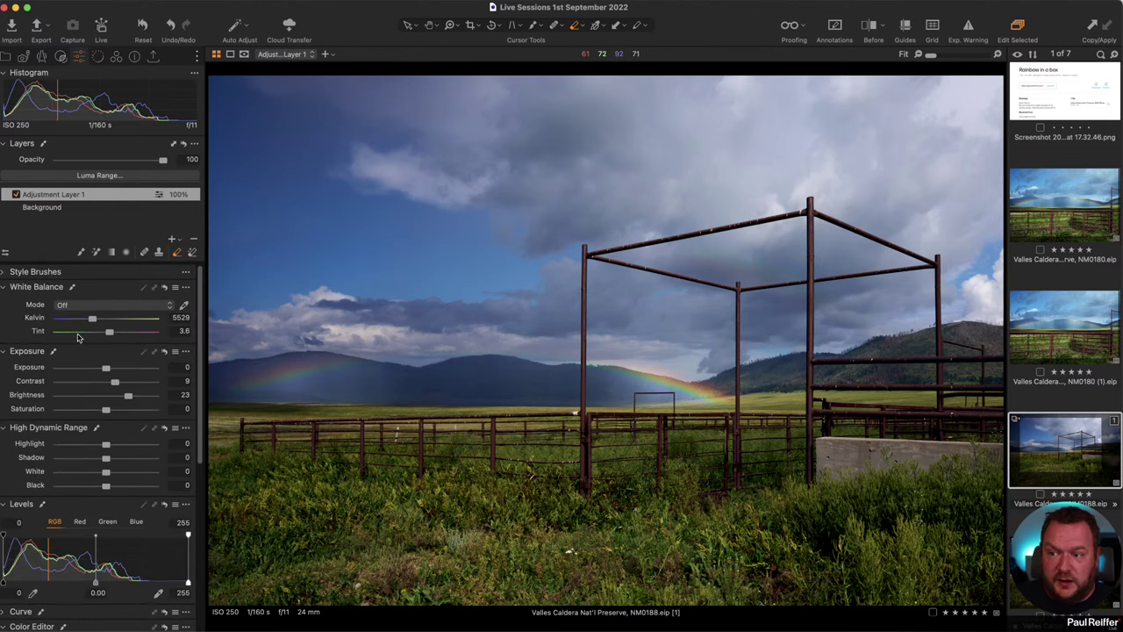
pyautogui.scroll(-5, 124, 472)
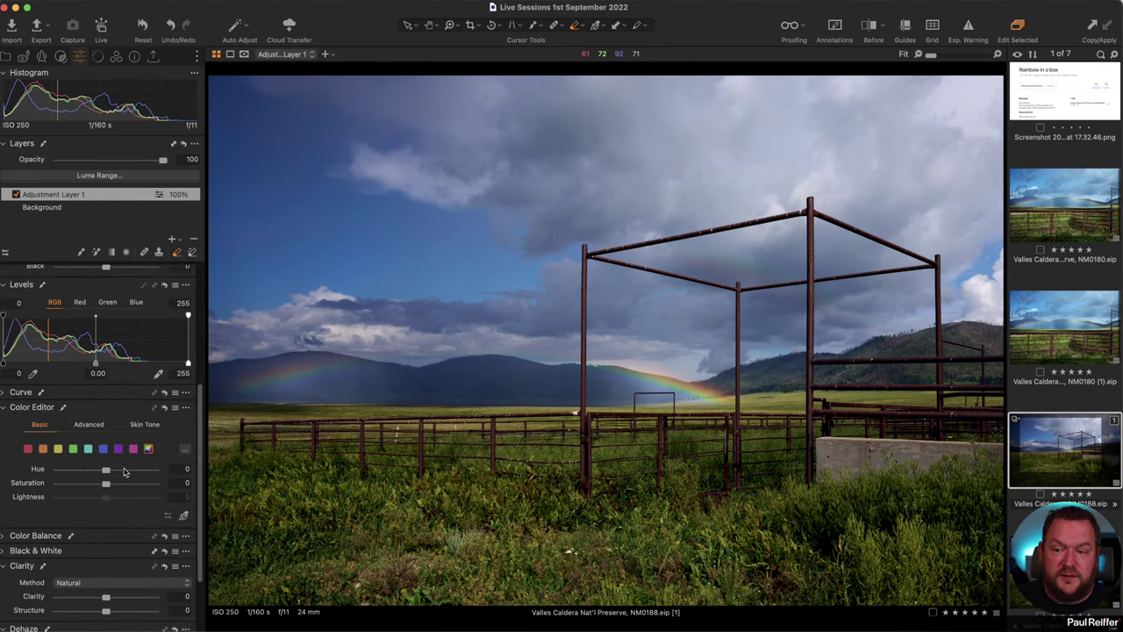
pyautogui.scroll(-3, 122, 527)
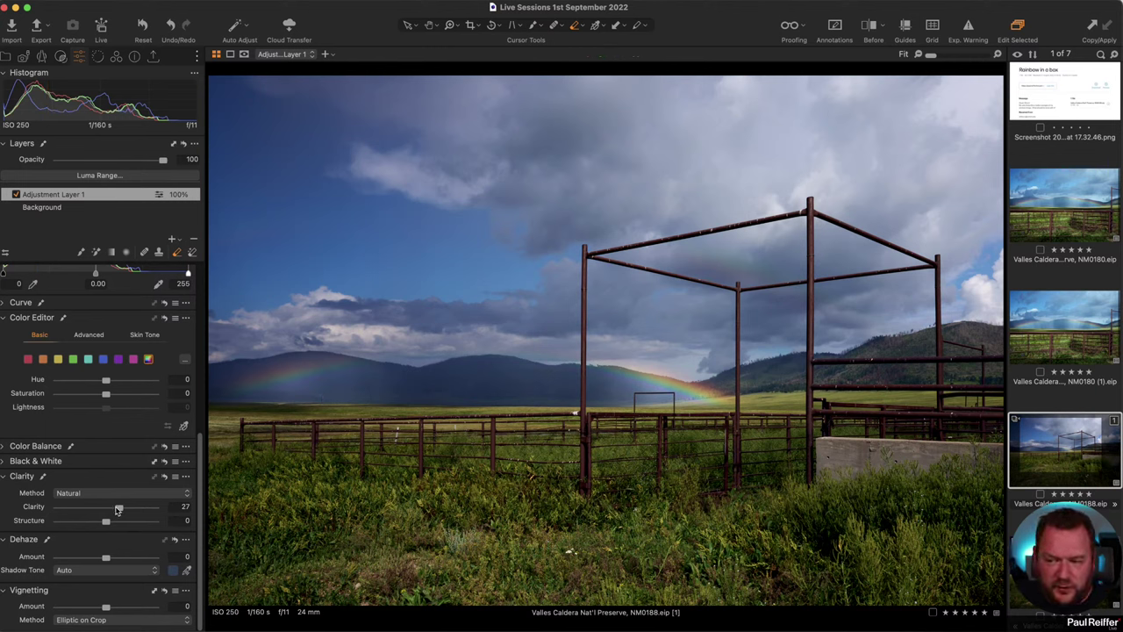
pyautogui.scroll(10, 102, 487)
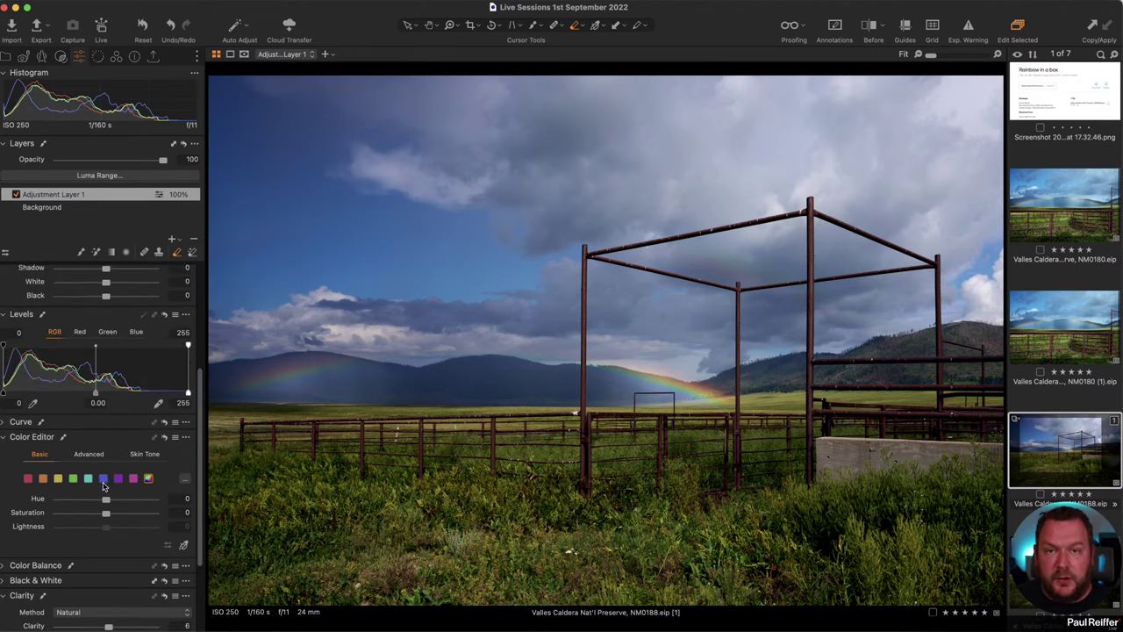